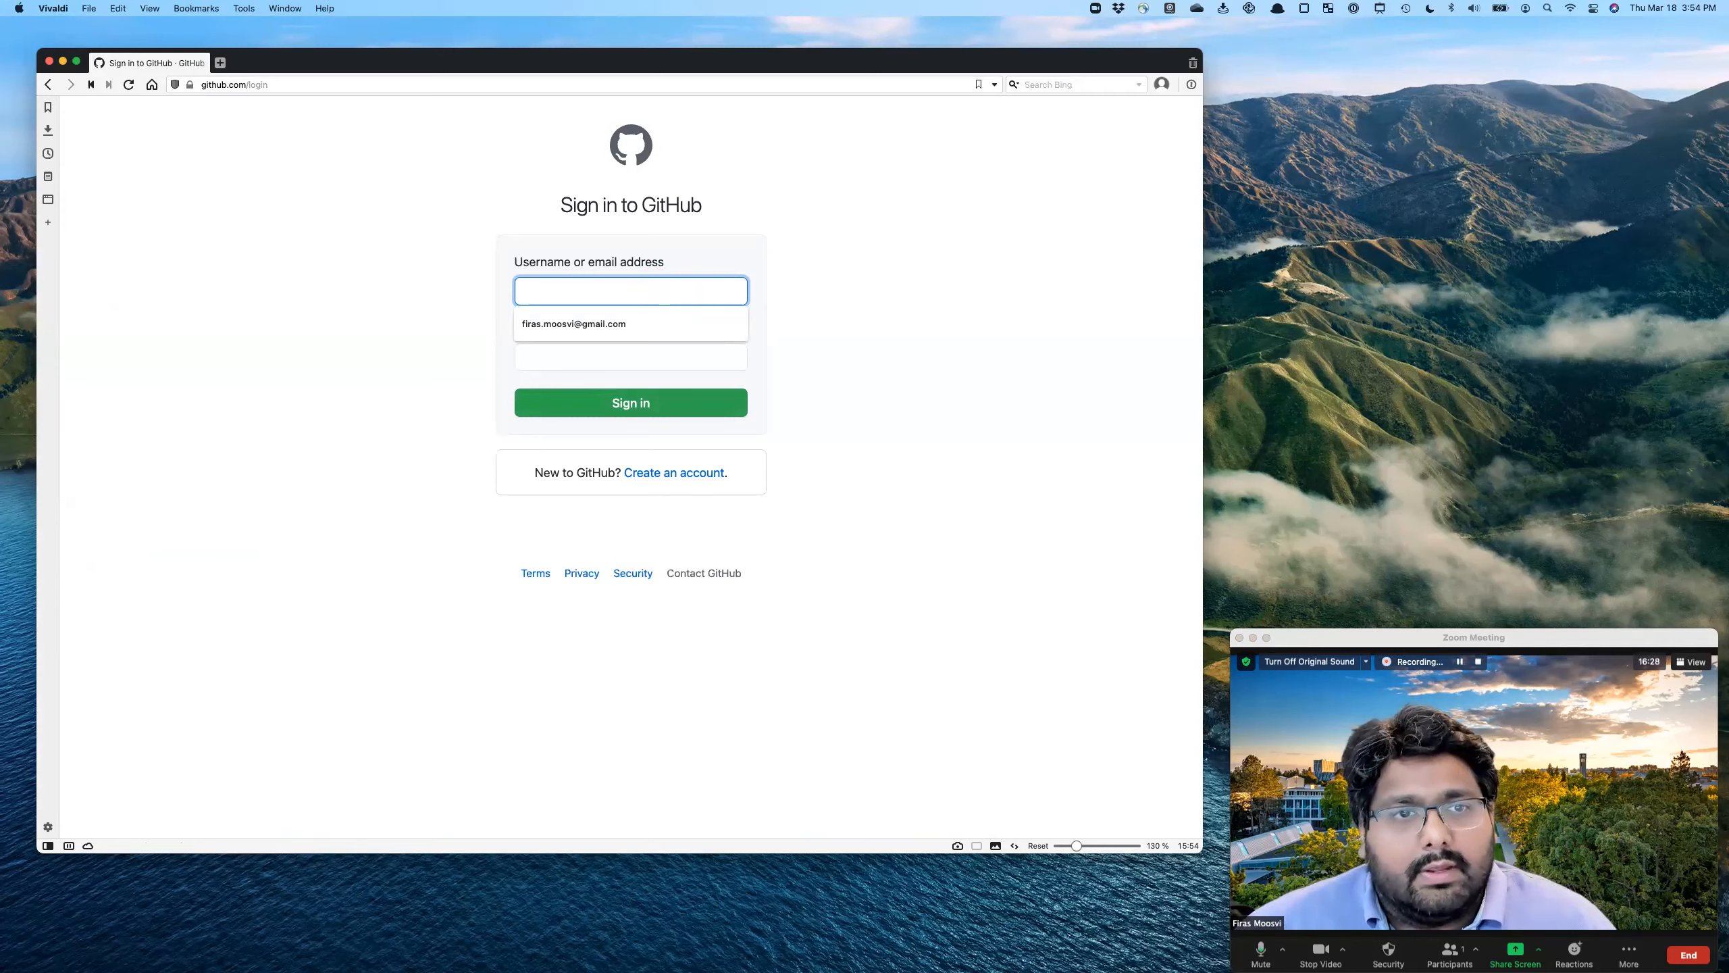
- Sign in to GitHub with the demo account and open the account menu
left_click(632, 417)
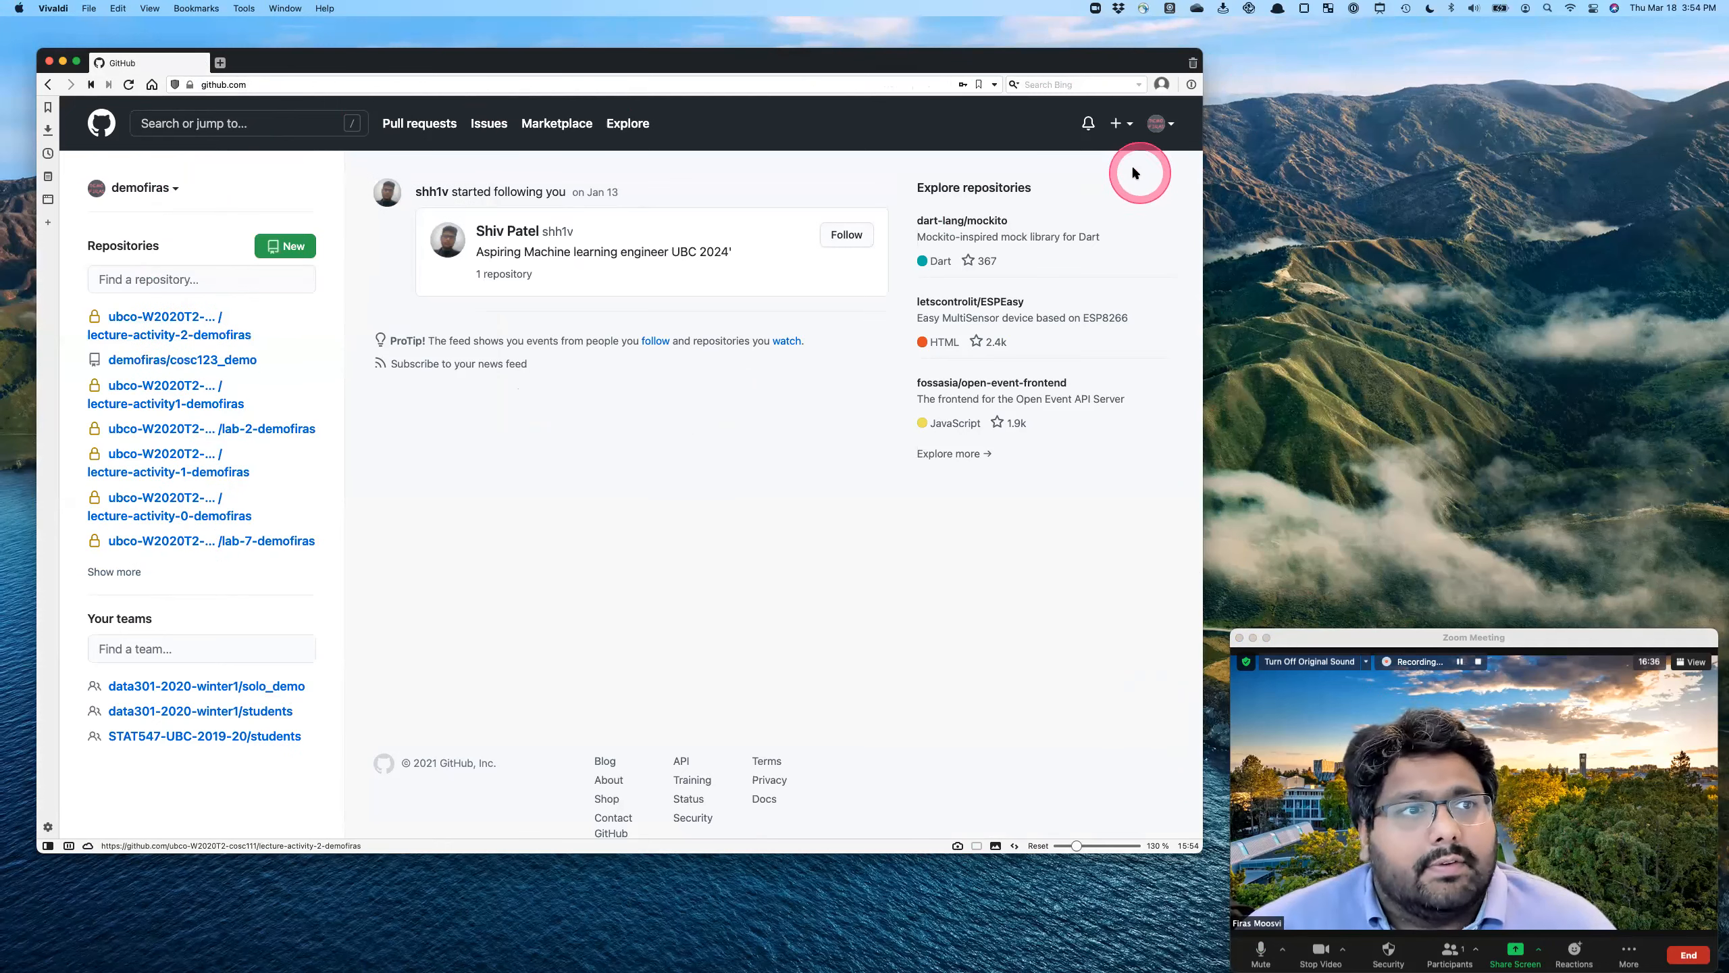
left_click(1173, 132)
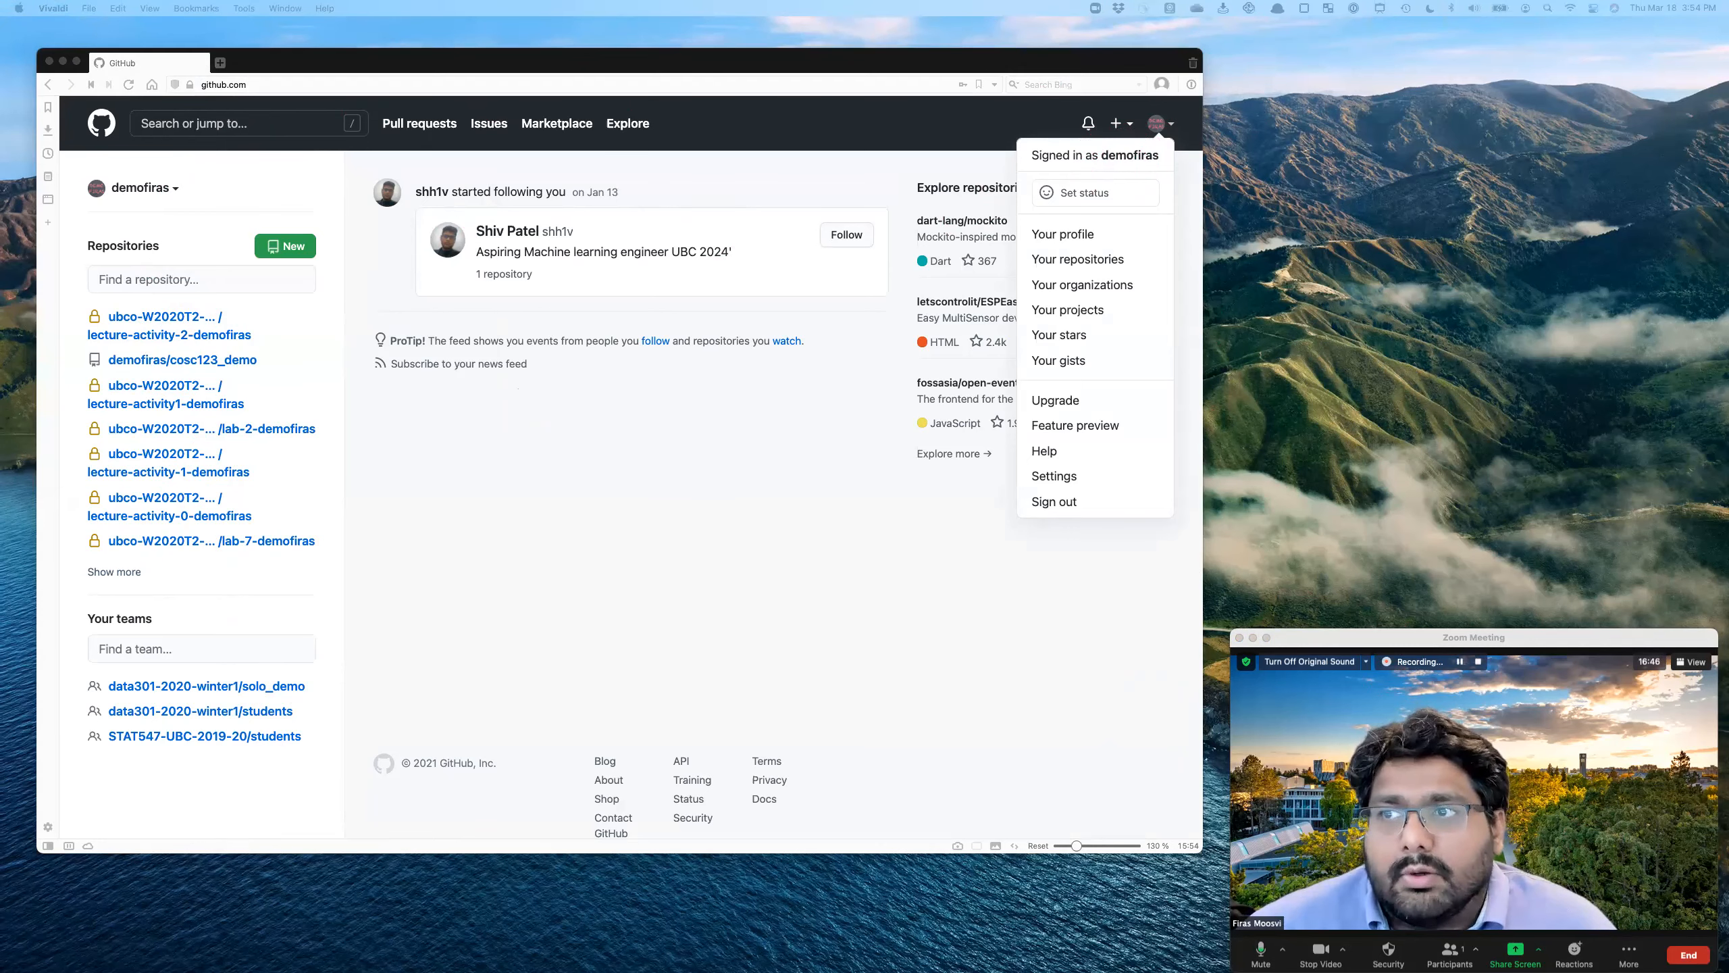
- Switch to the Spark invitation e-mail for conferencekit, copy its View invitation link and load that link in the Vivaldi browser
left_click_drag(406, 104, 574, 115)
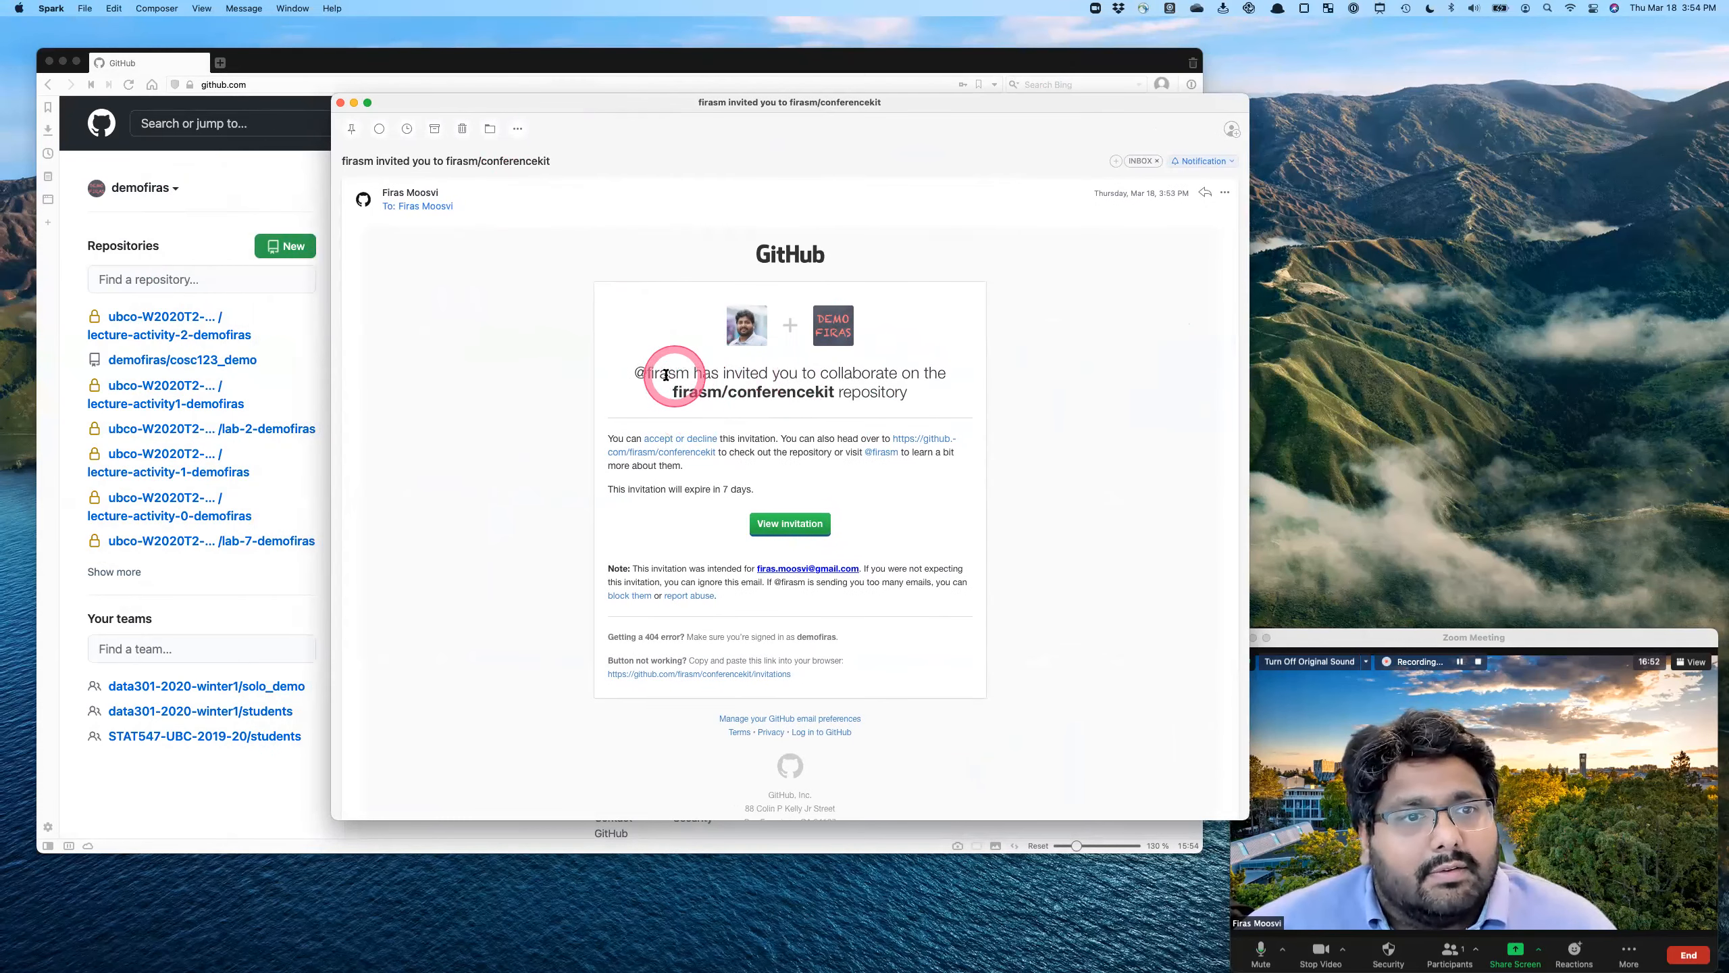
left_click_drag(647, 375, 918, 385)
left_click(940, 420)
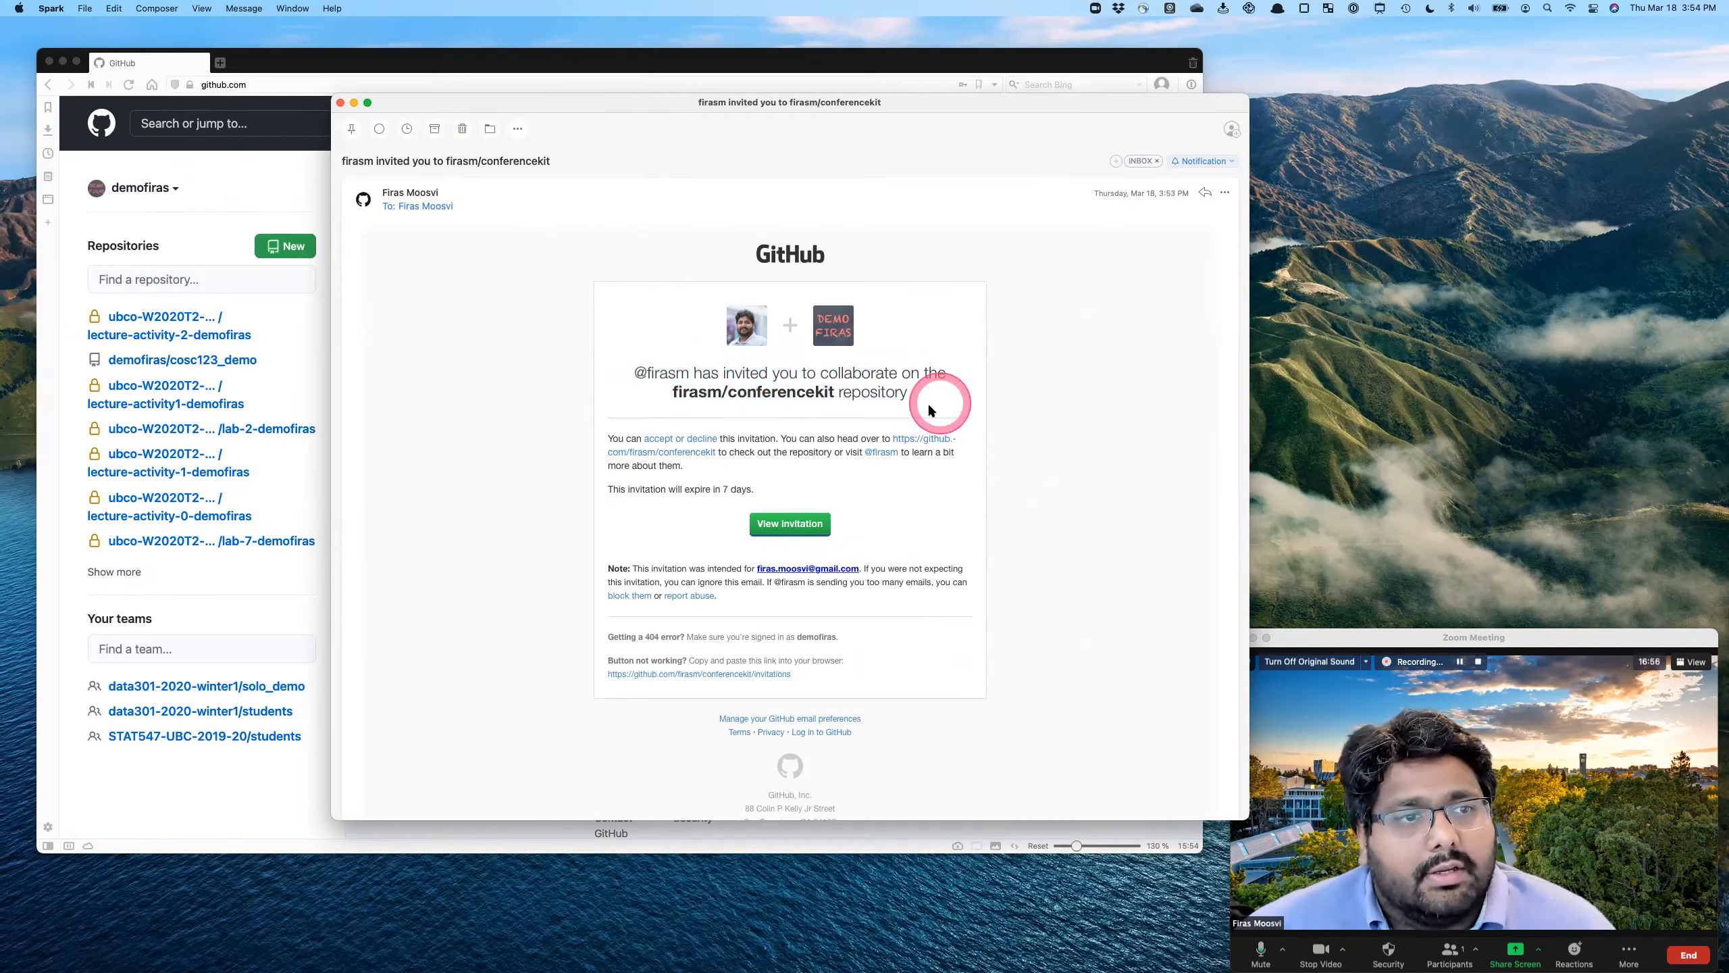
right_click(793, 531)
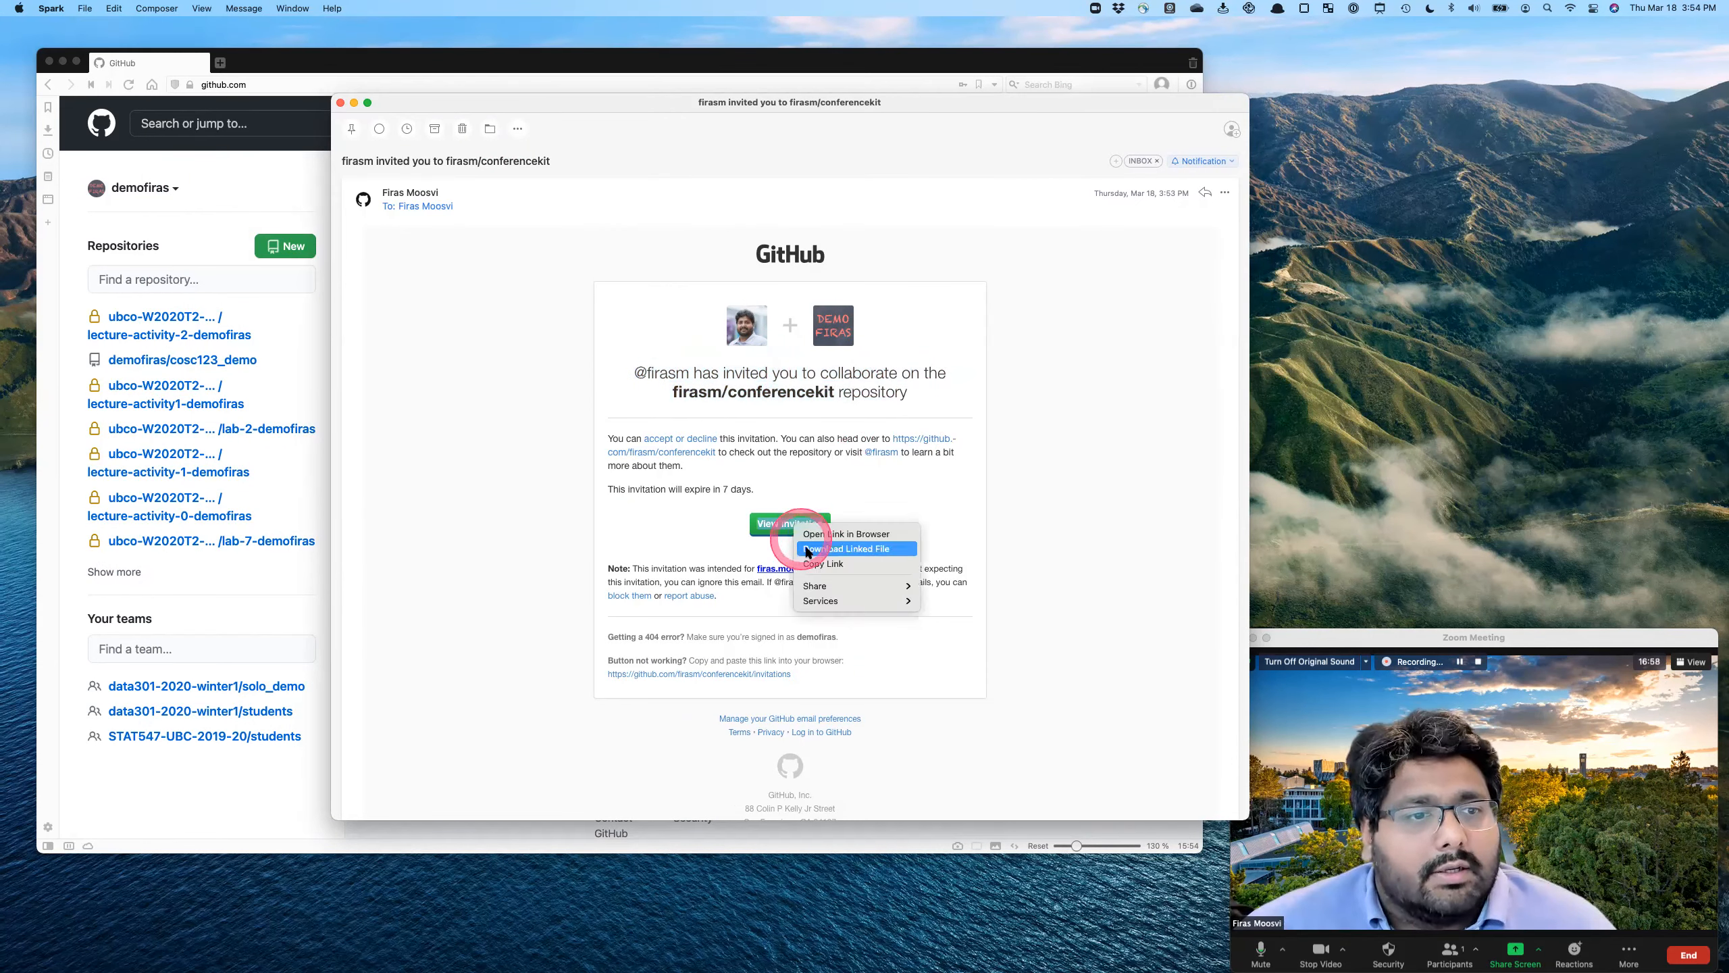
left_click(778, 553)
left_click(247, 198)
left_click(289, 84)
type("https://github.com/firasm/conferencekit/invitations")
key("Return")
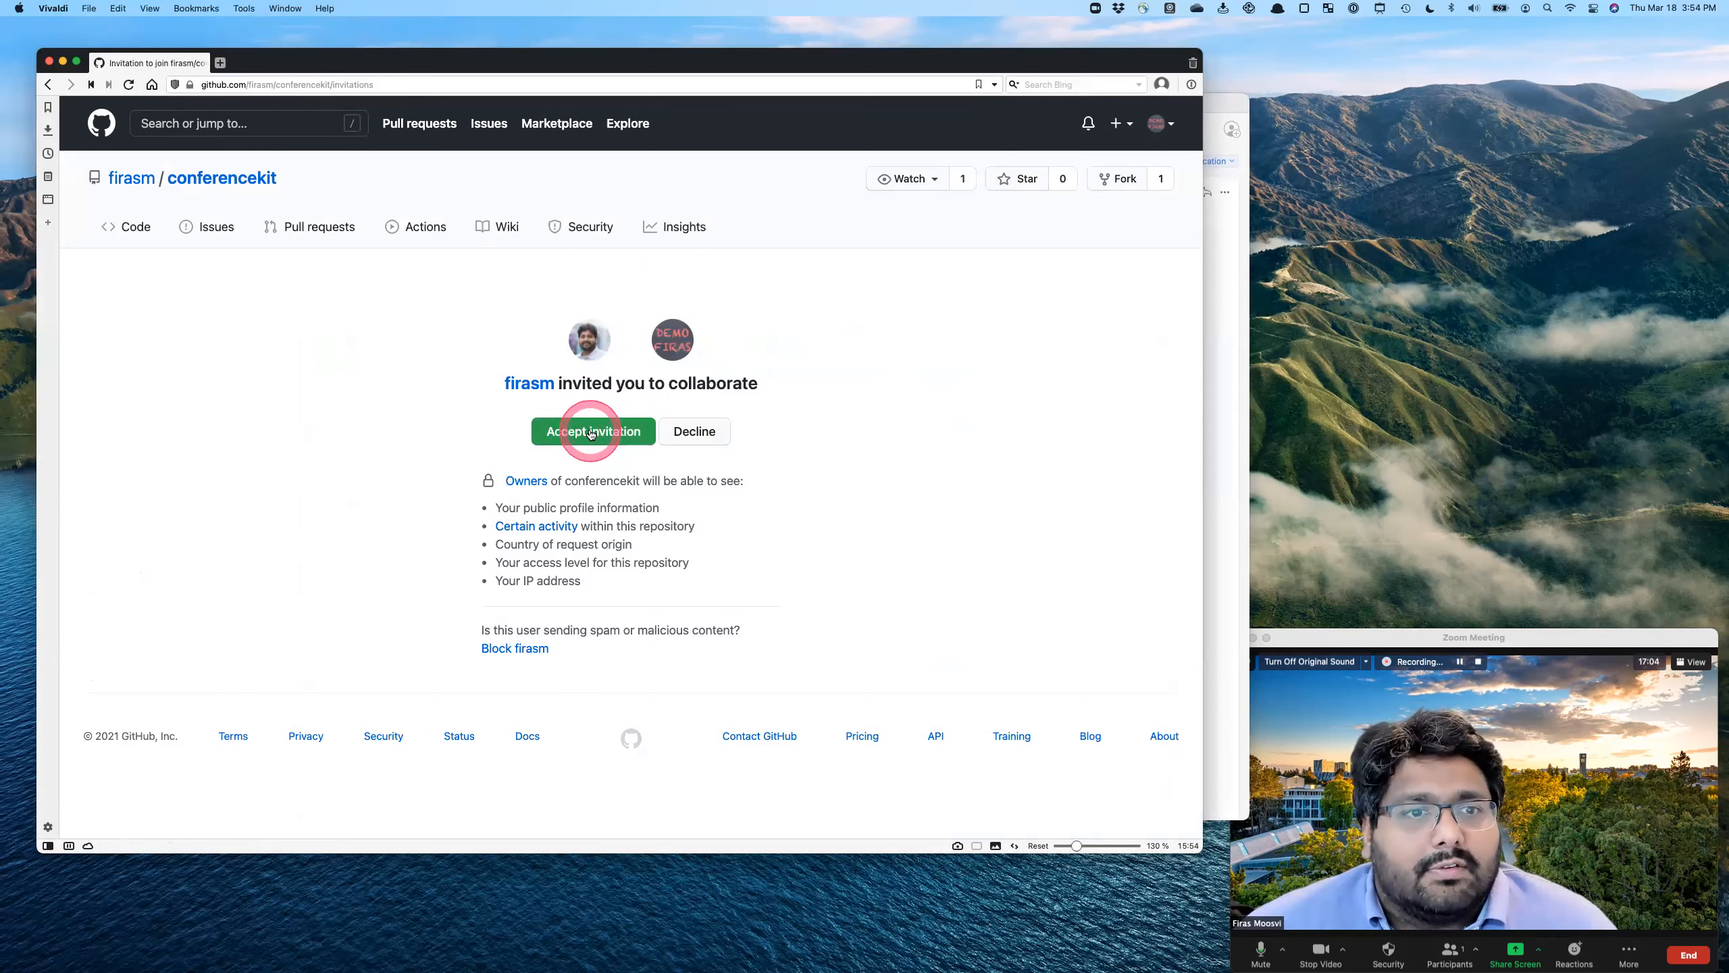
- Accept the collaboration invitation and open the conferencekit repository from the home page's repository list
left_click(591, 432)
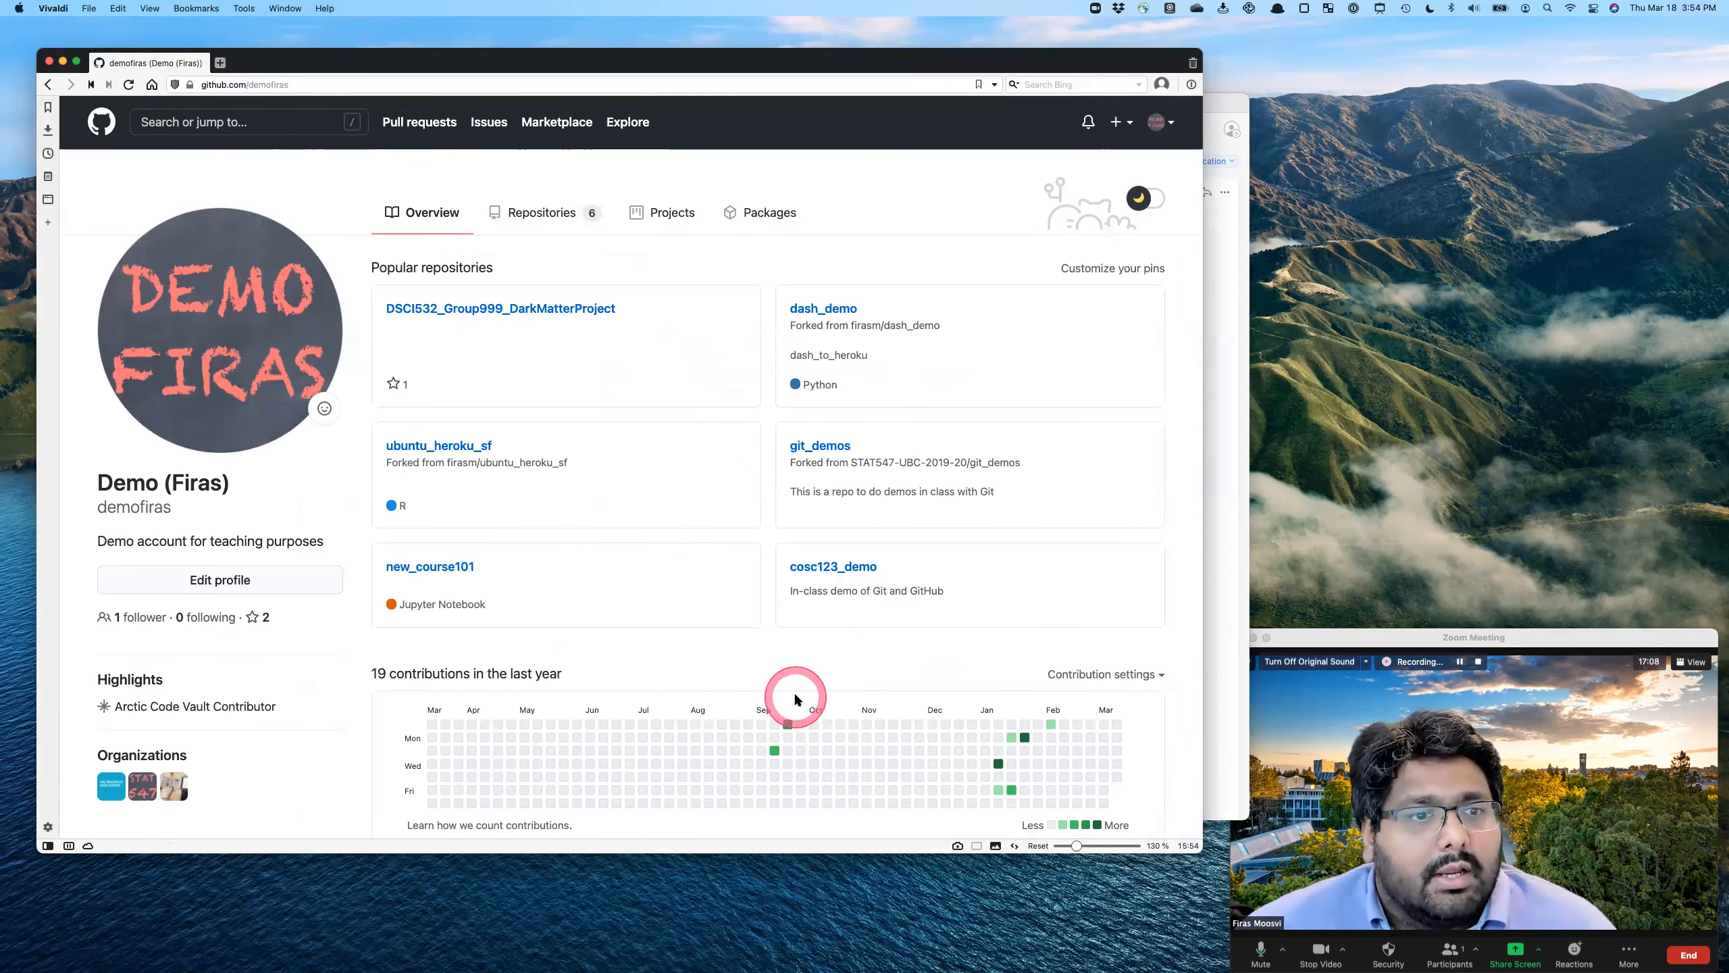
left_click(99, 127)
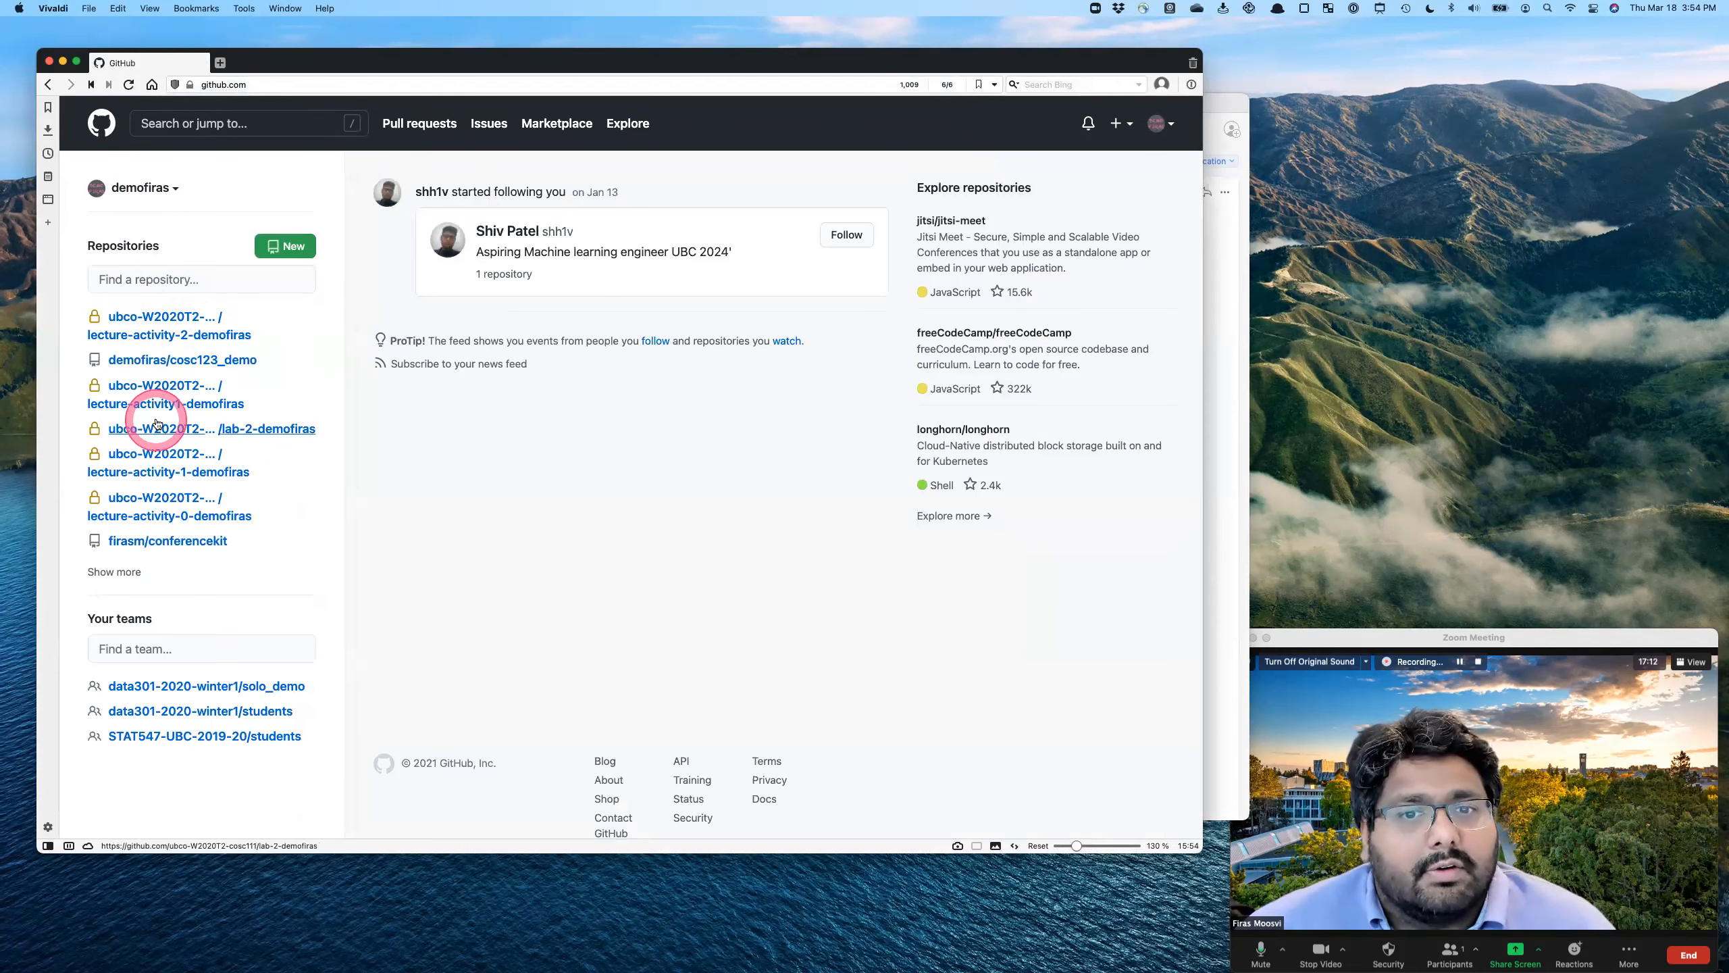
left_click(157, 541)
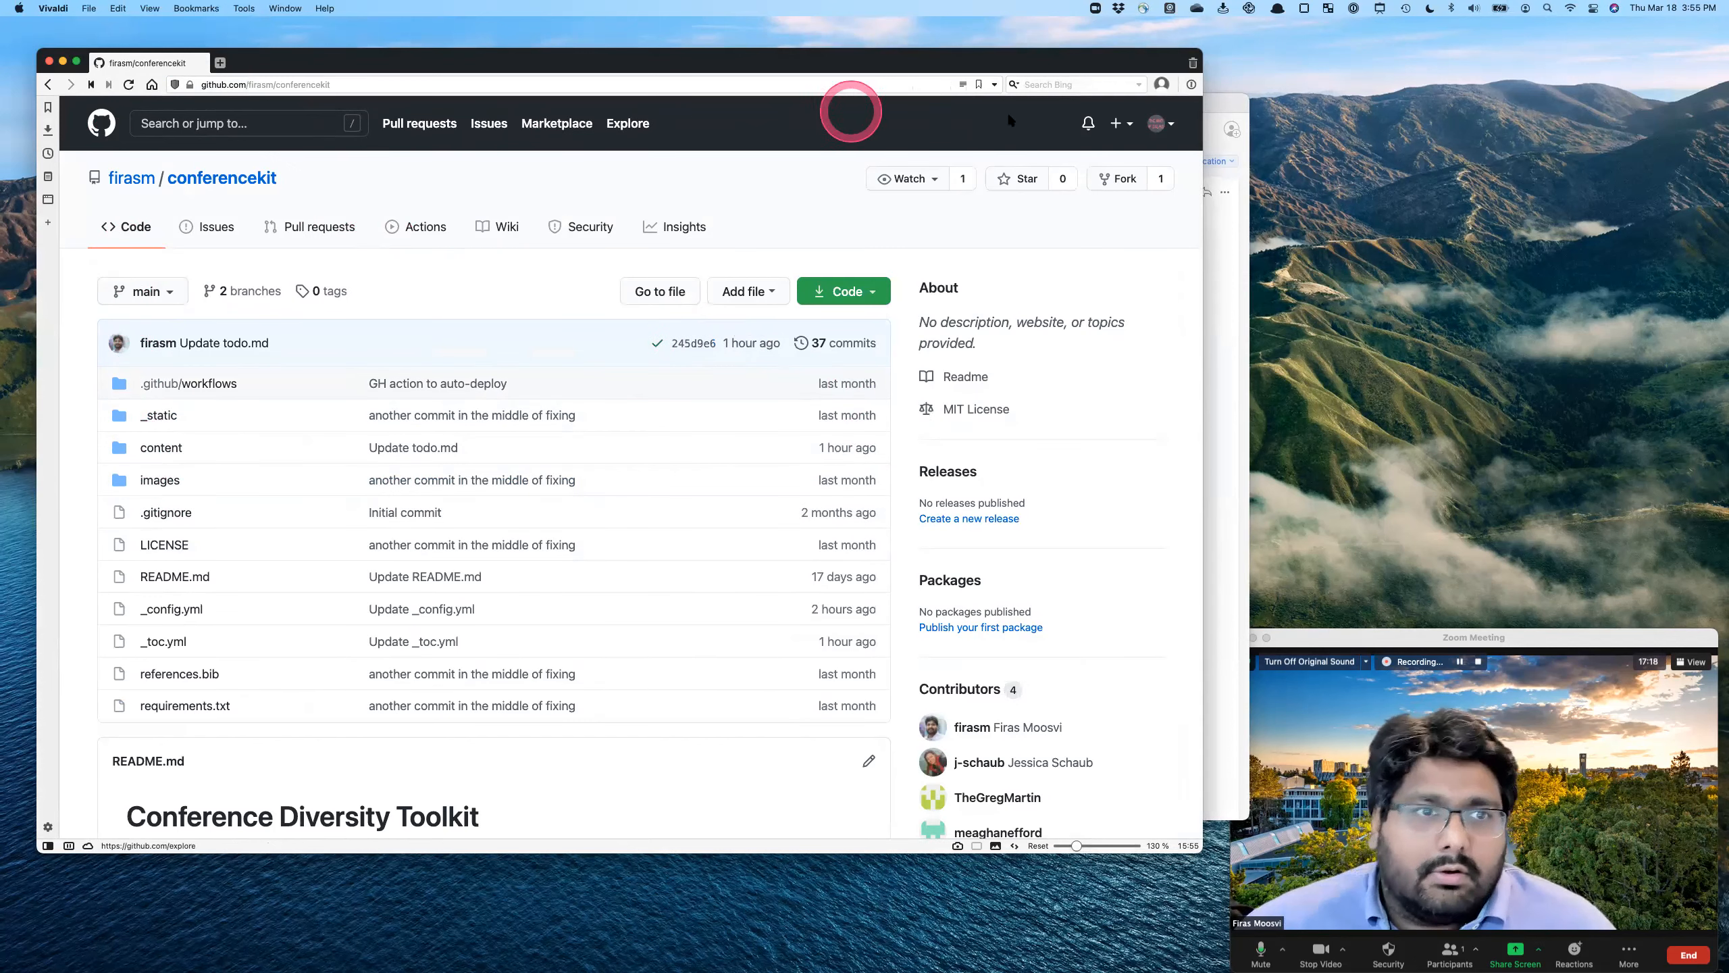
- Widen the browser window and open the published Conference Diversity Toolkit site linked in the README
left_click_drag(1201, 490, 1352, 493)
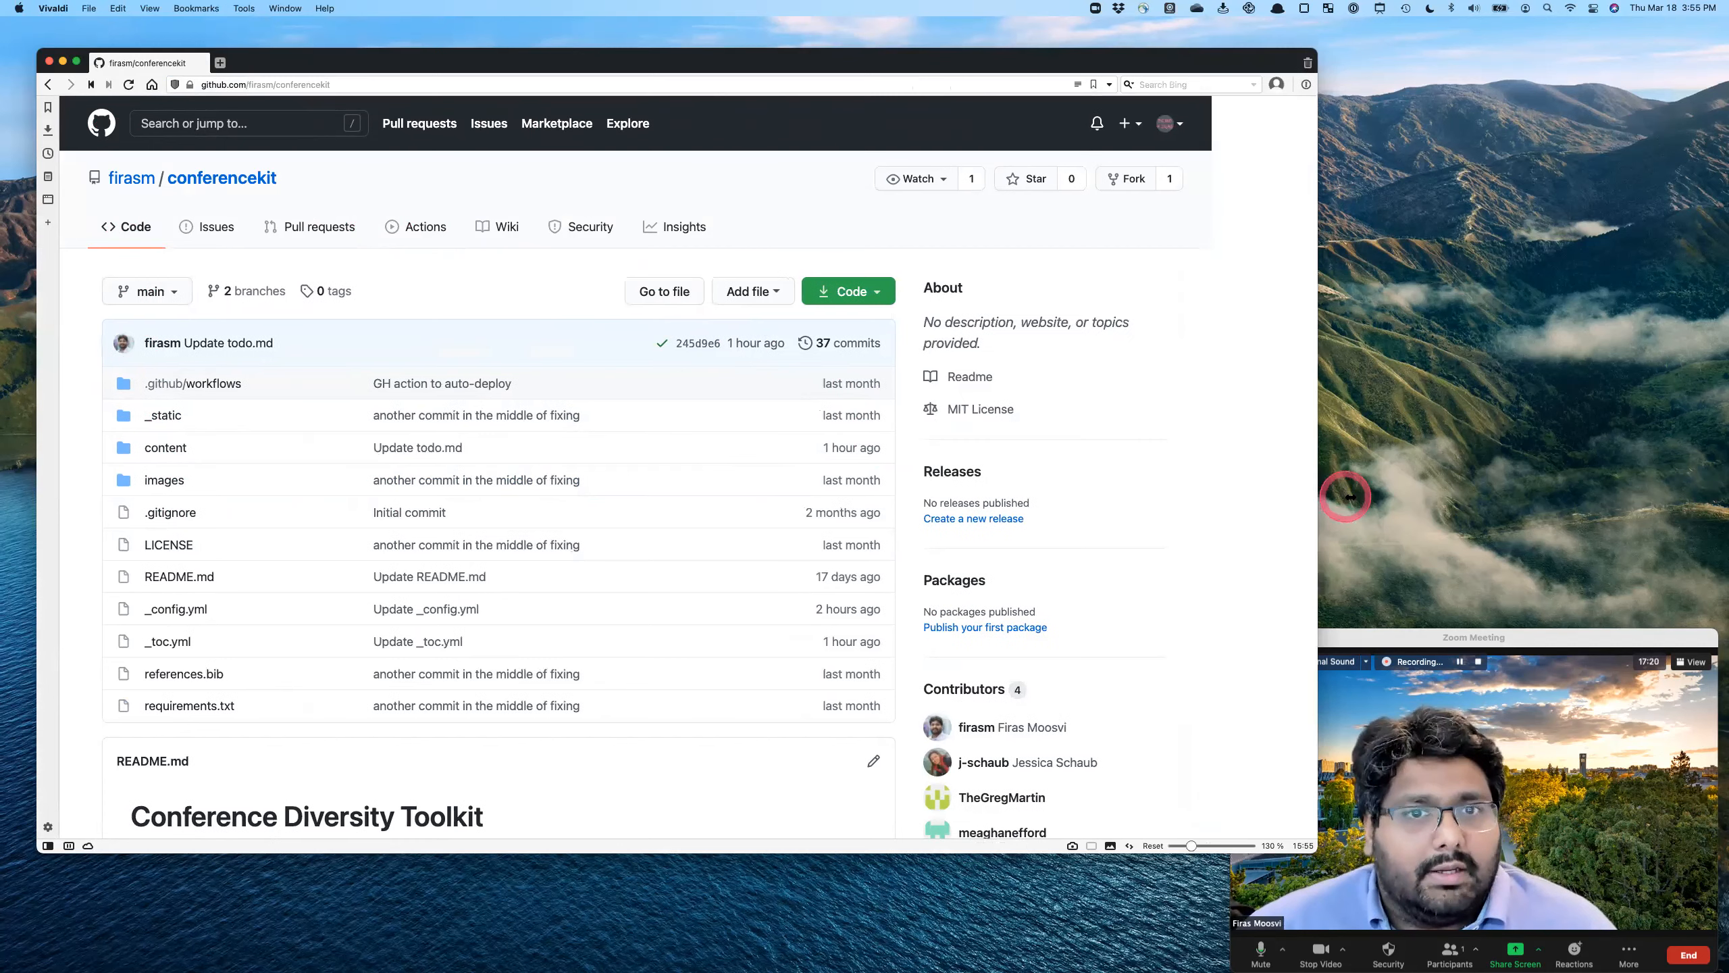
scroll(249, 476, "down", 5)
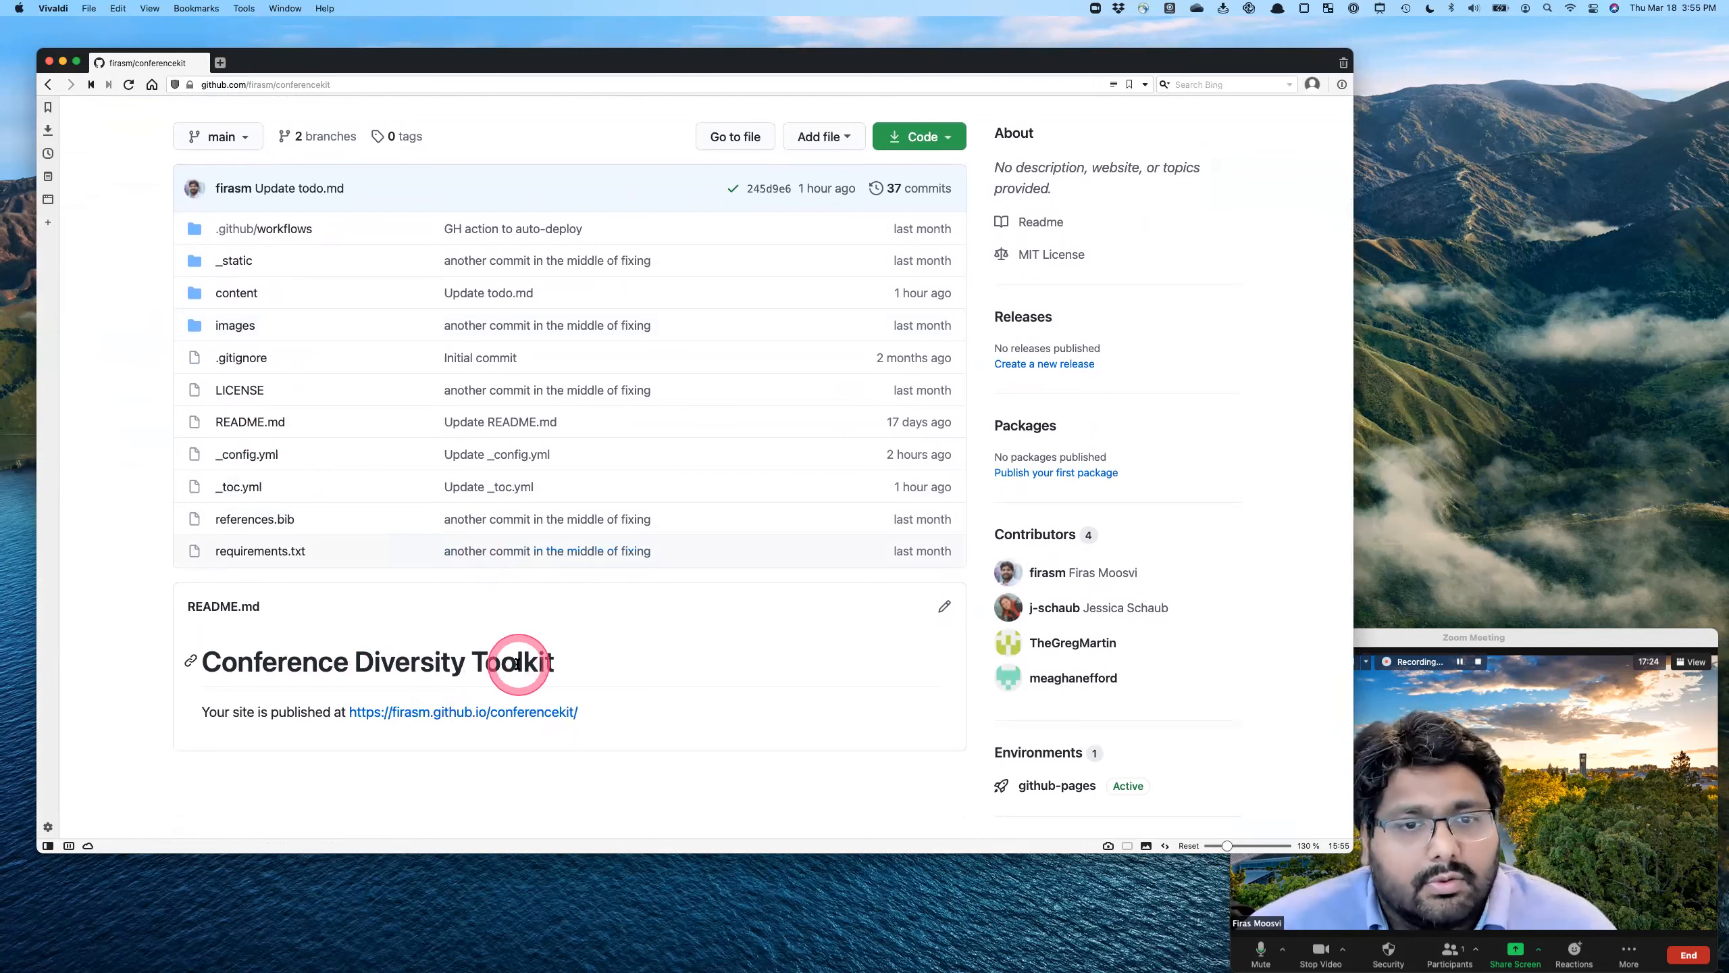
left_click(454, 718, "super")
left_click(259, 61)
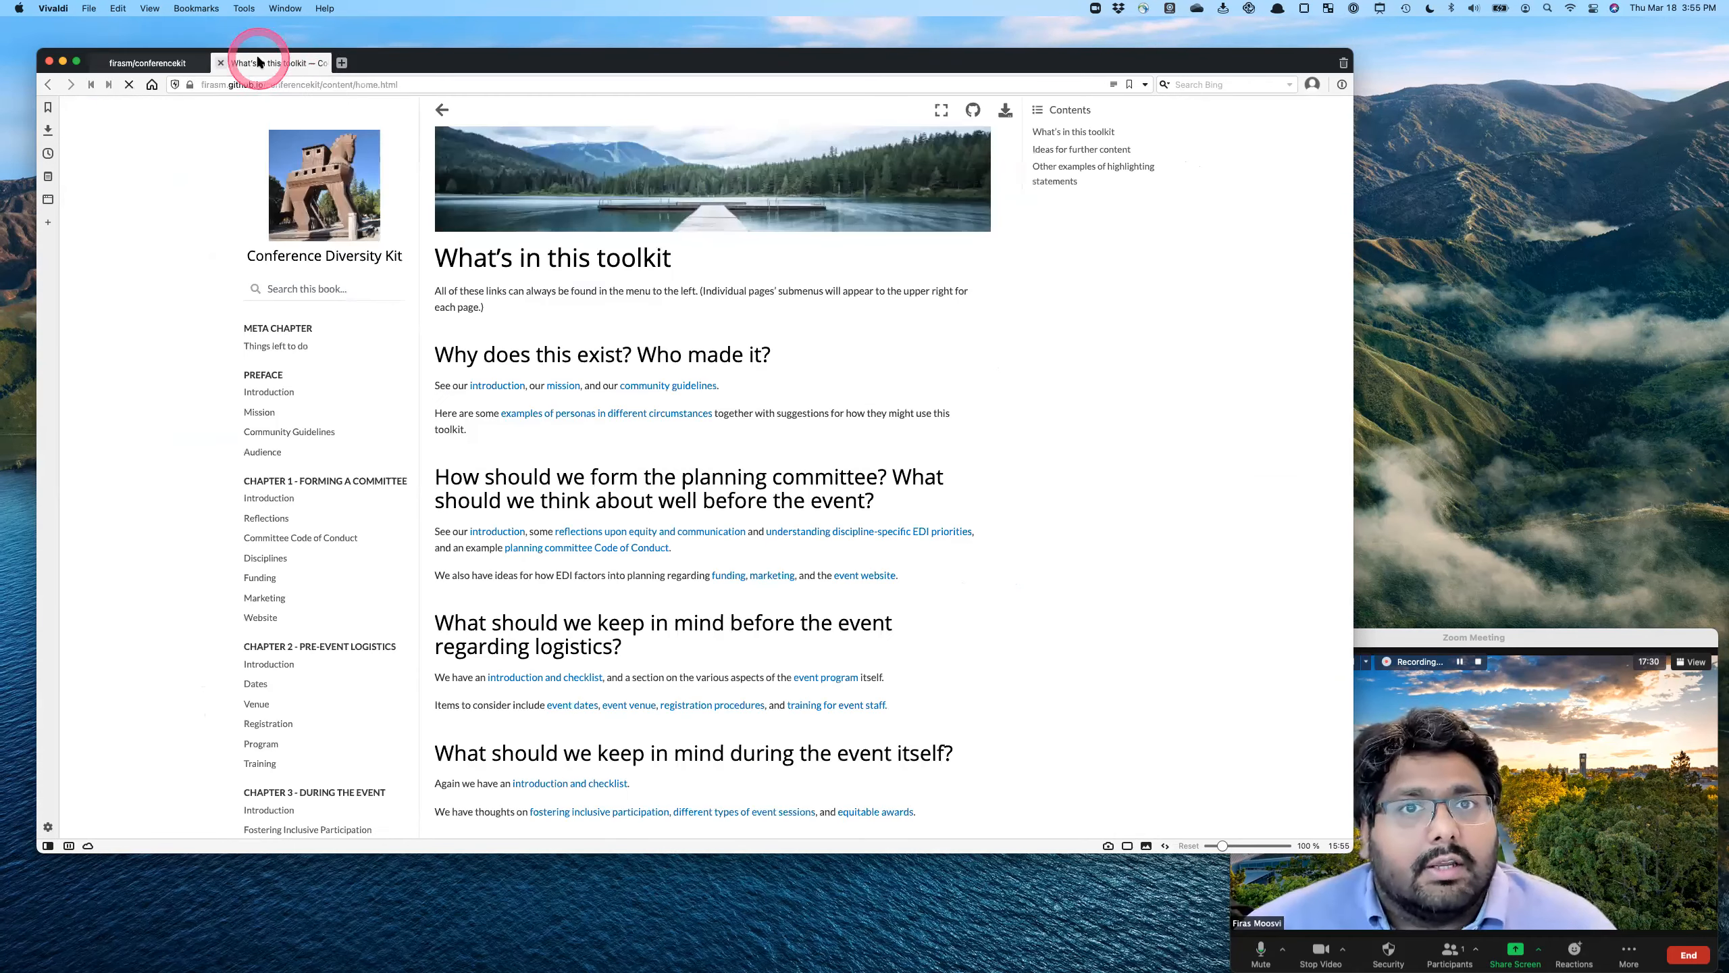
scroll(839, 730, "down", 1)
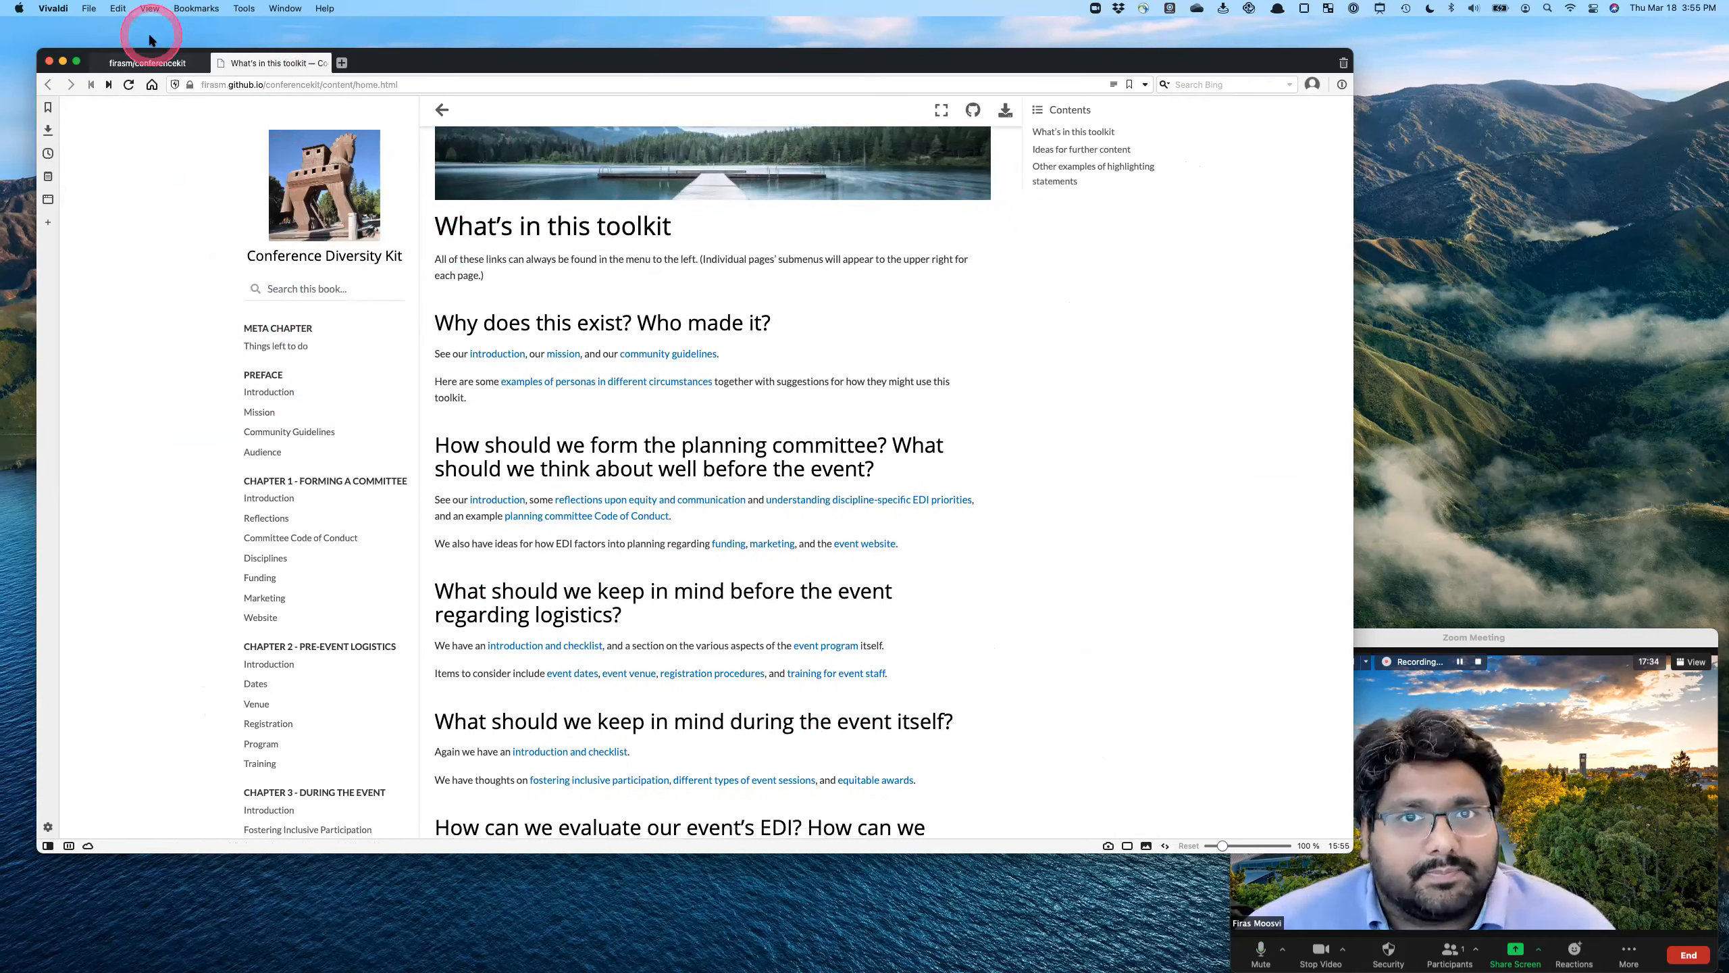
- Return to the conferencekit repository and open its content folder
left_click(146, 61)
scroll(363, 333, "up", 3)
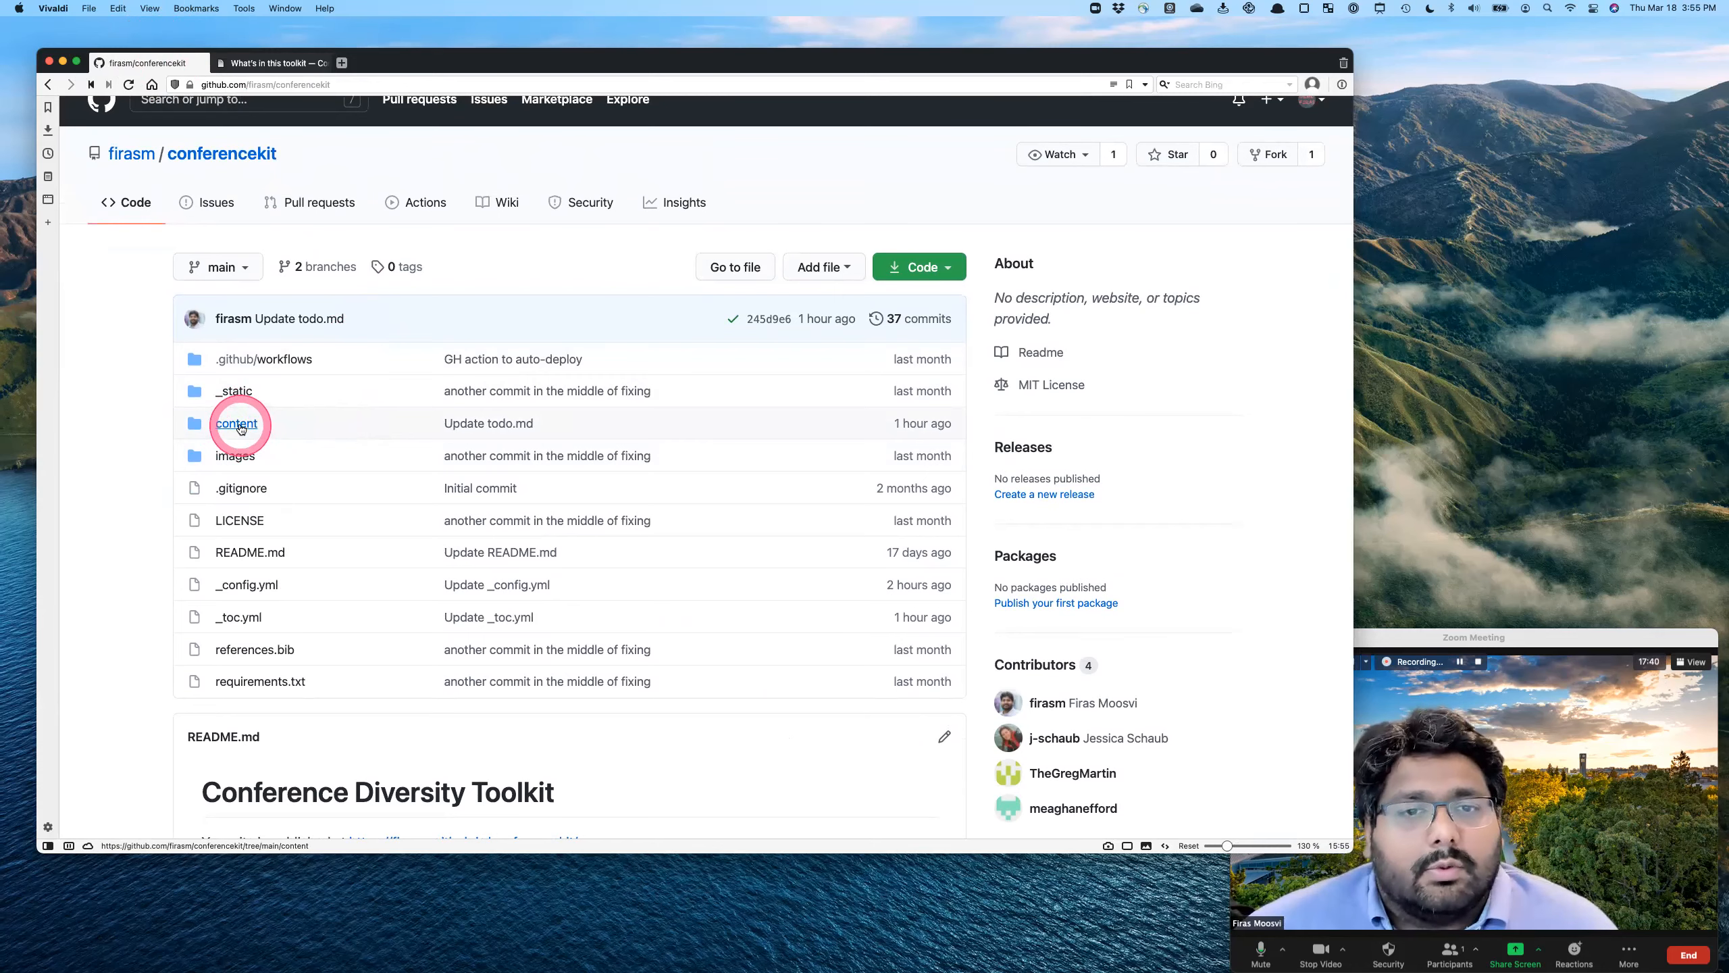
left_click(239, 425)
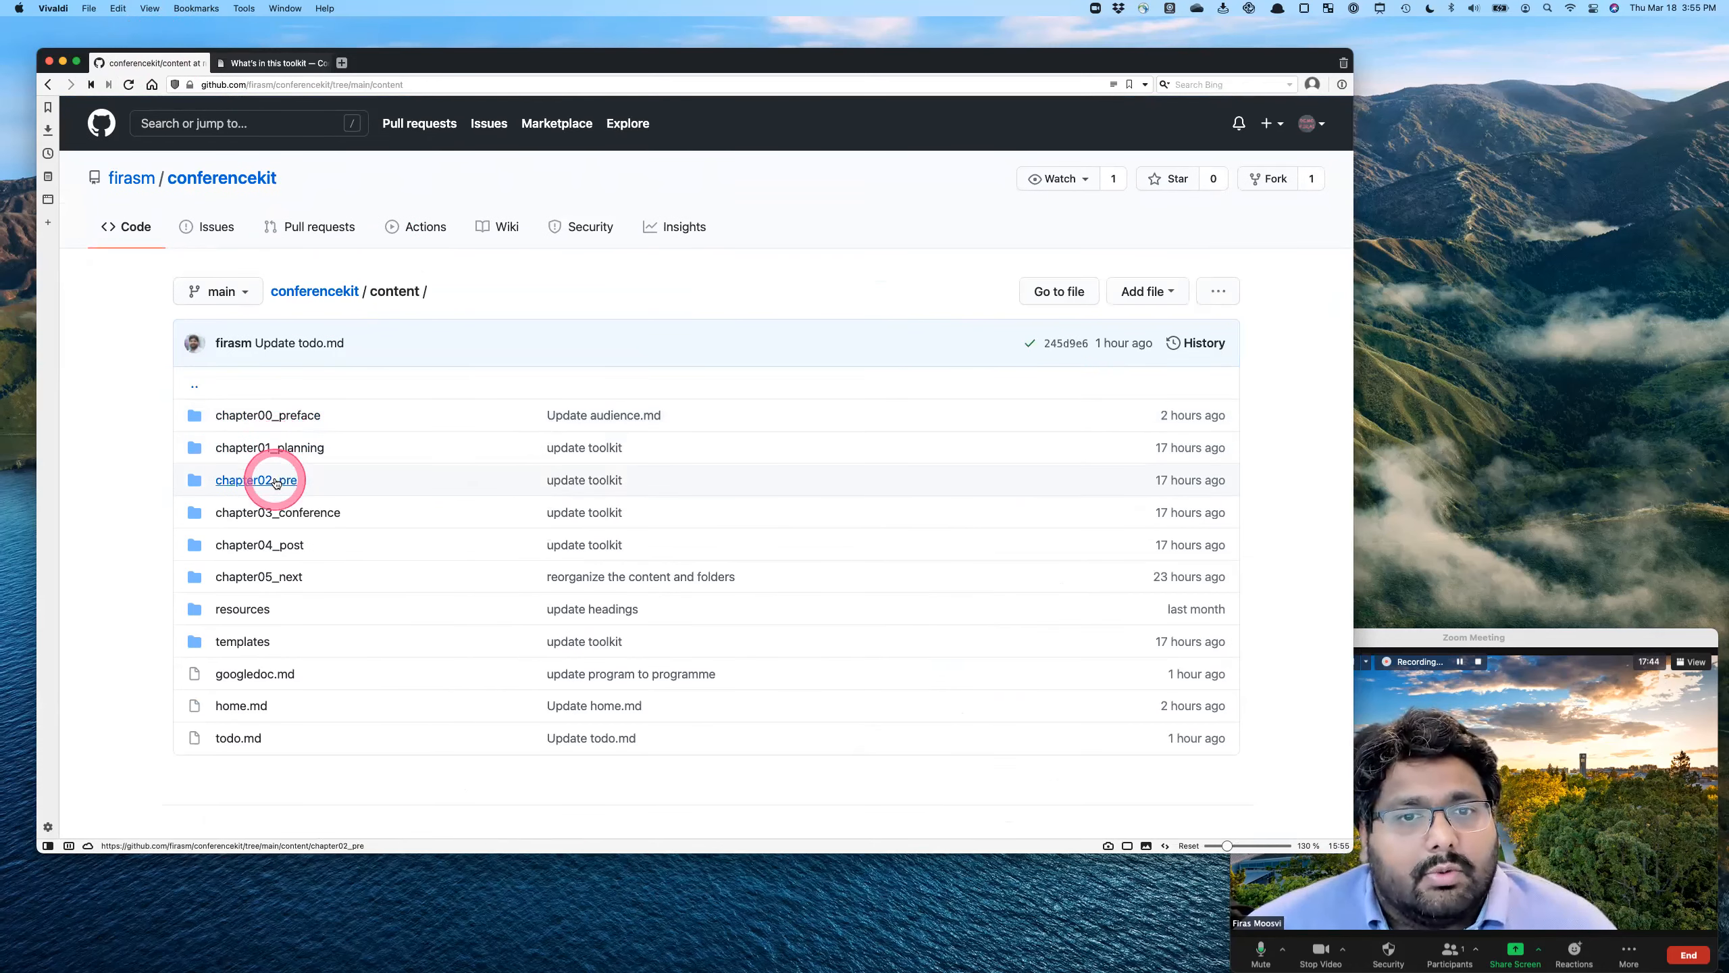
- Split the published site into its own window and arrange it side by side with the repository window
left_click_drag(272, 63, 725, 235)
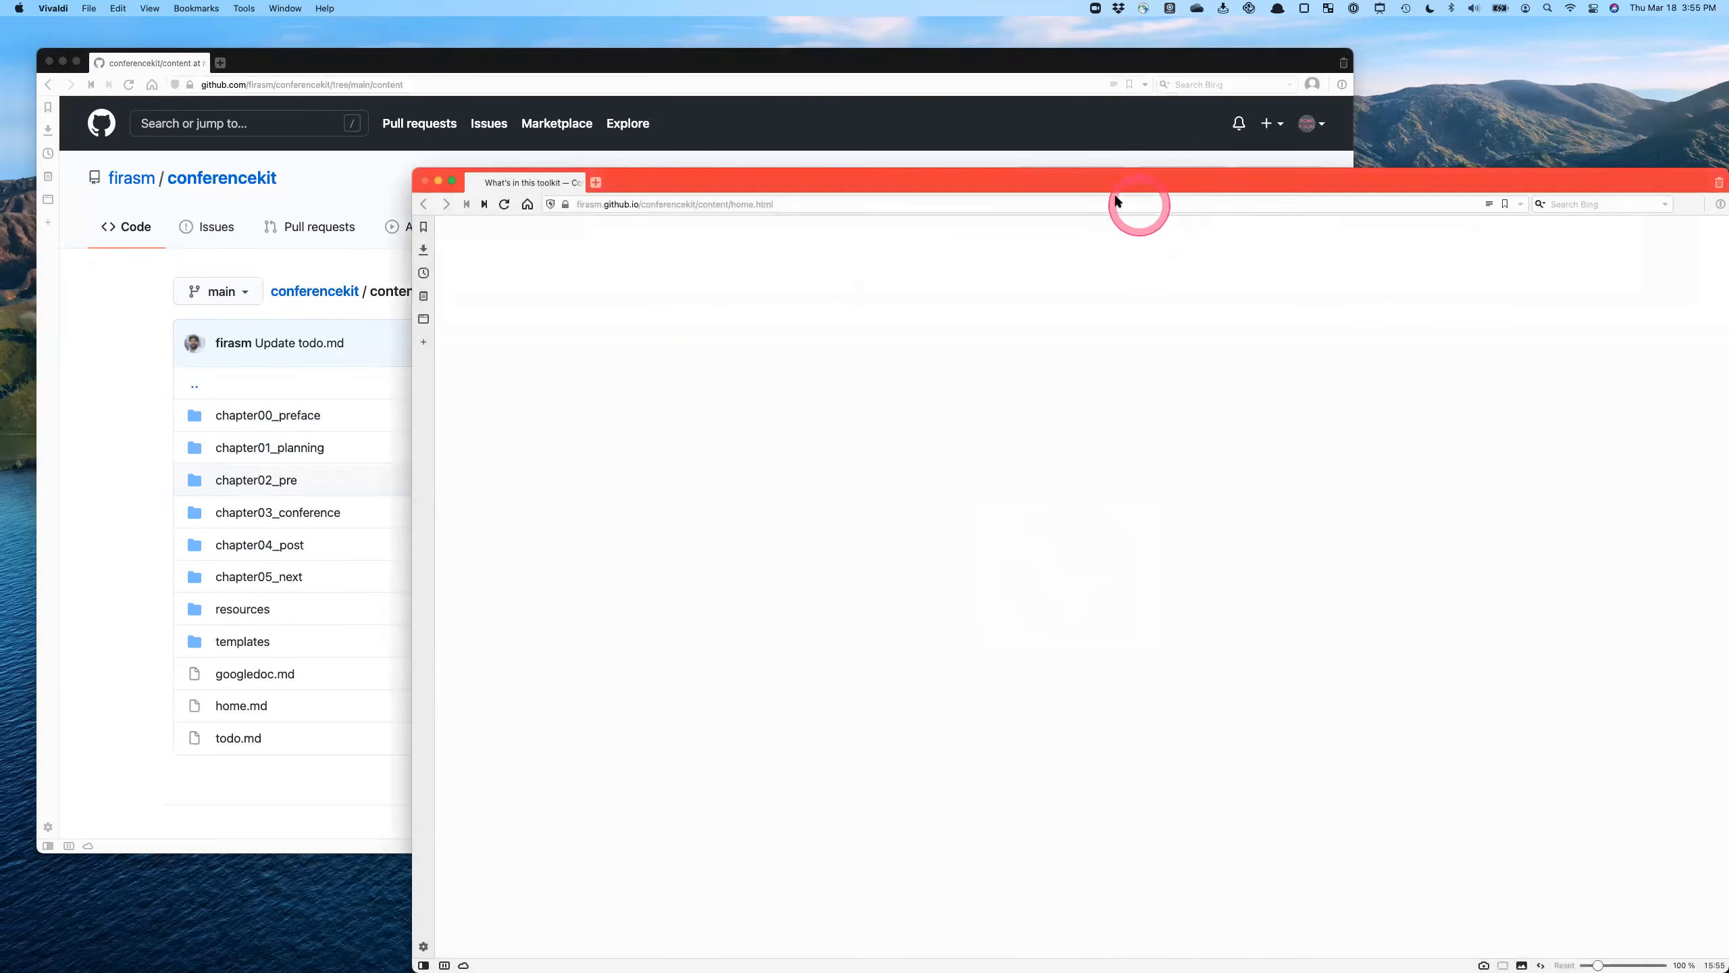
left_click_drag(807, 175, 1726, 198)
left_click_drag(757, 64, 0, 251)
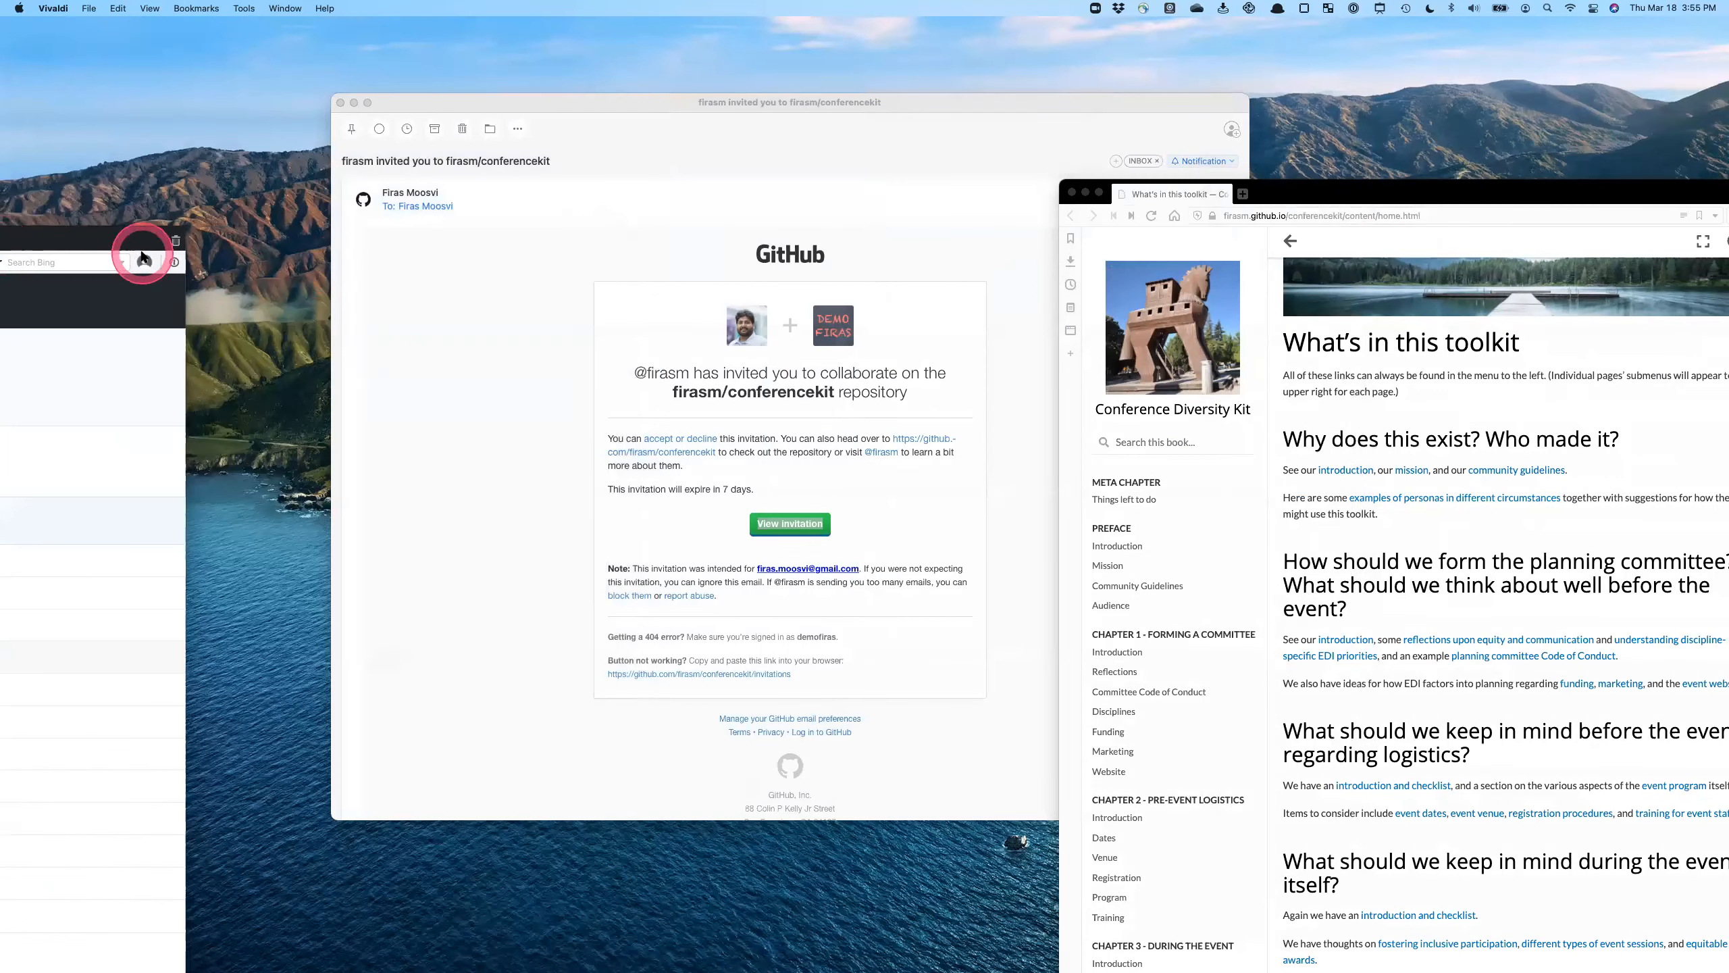
left_click_drag(165, 238, 744, 21)
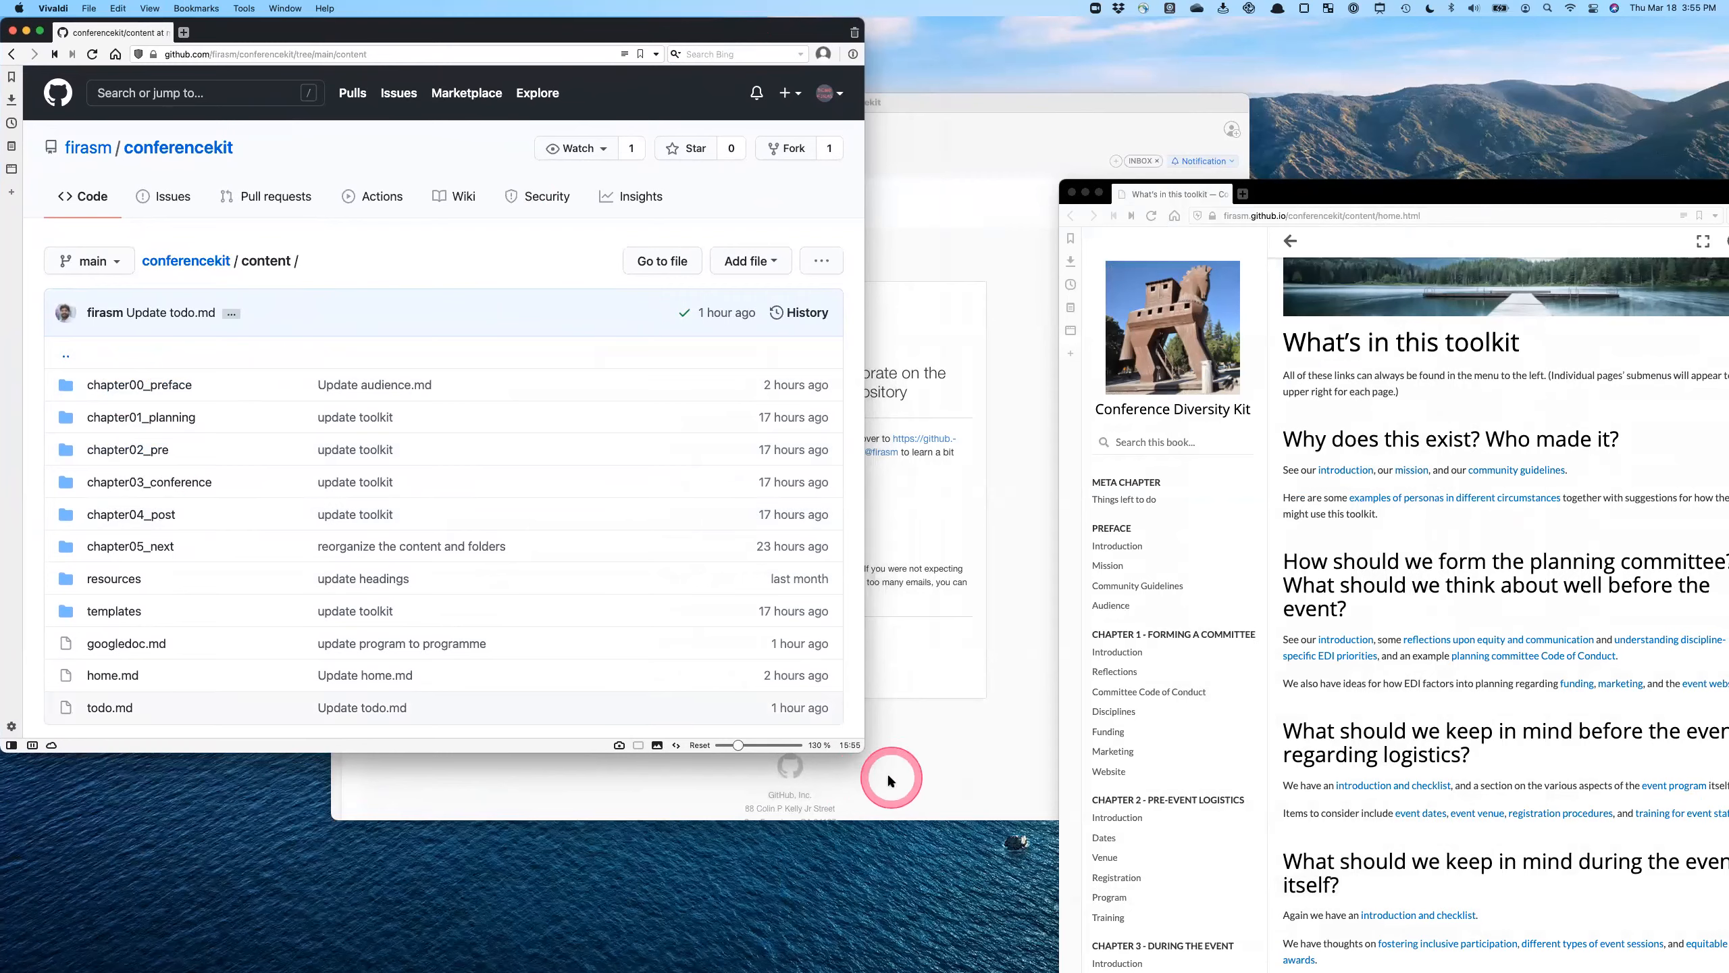
left_click_drag(863, 743, 810, 971)
left_click_drag(1382, 196, 723, 19)
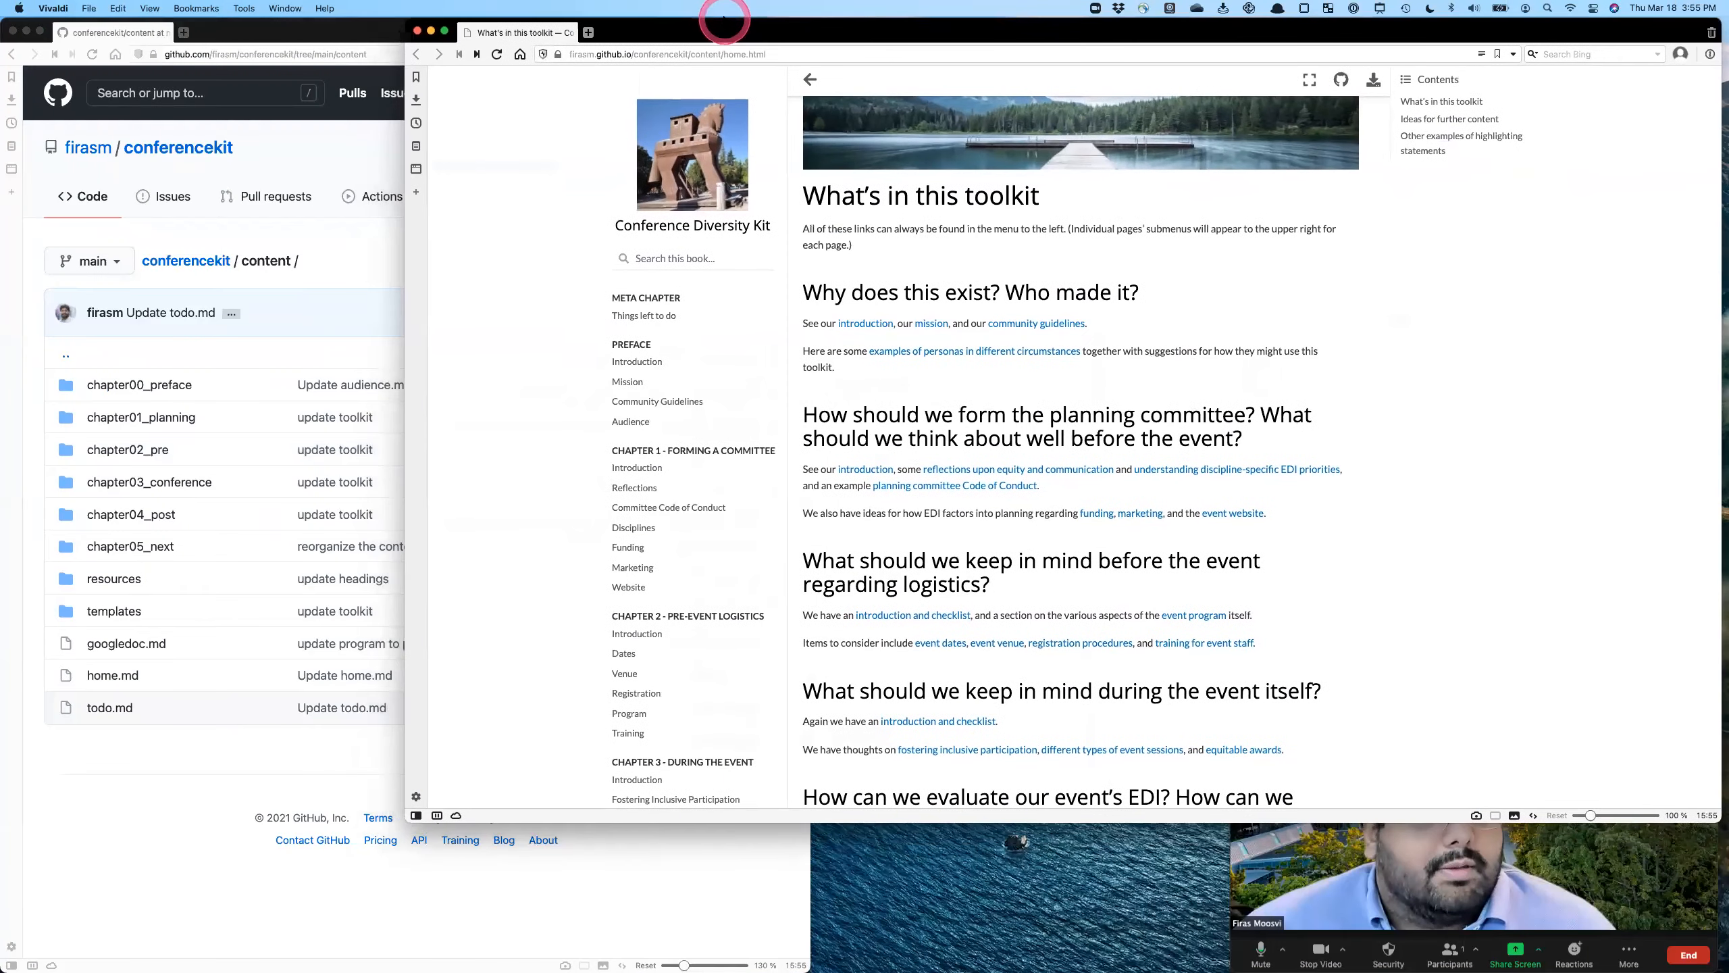
left_click_drag(406, 192, 803, 238)
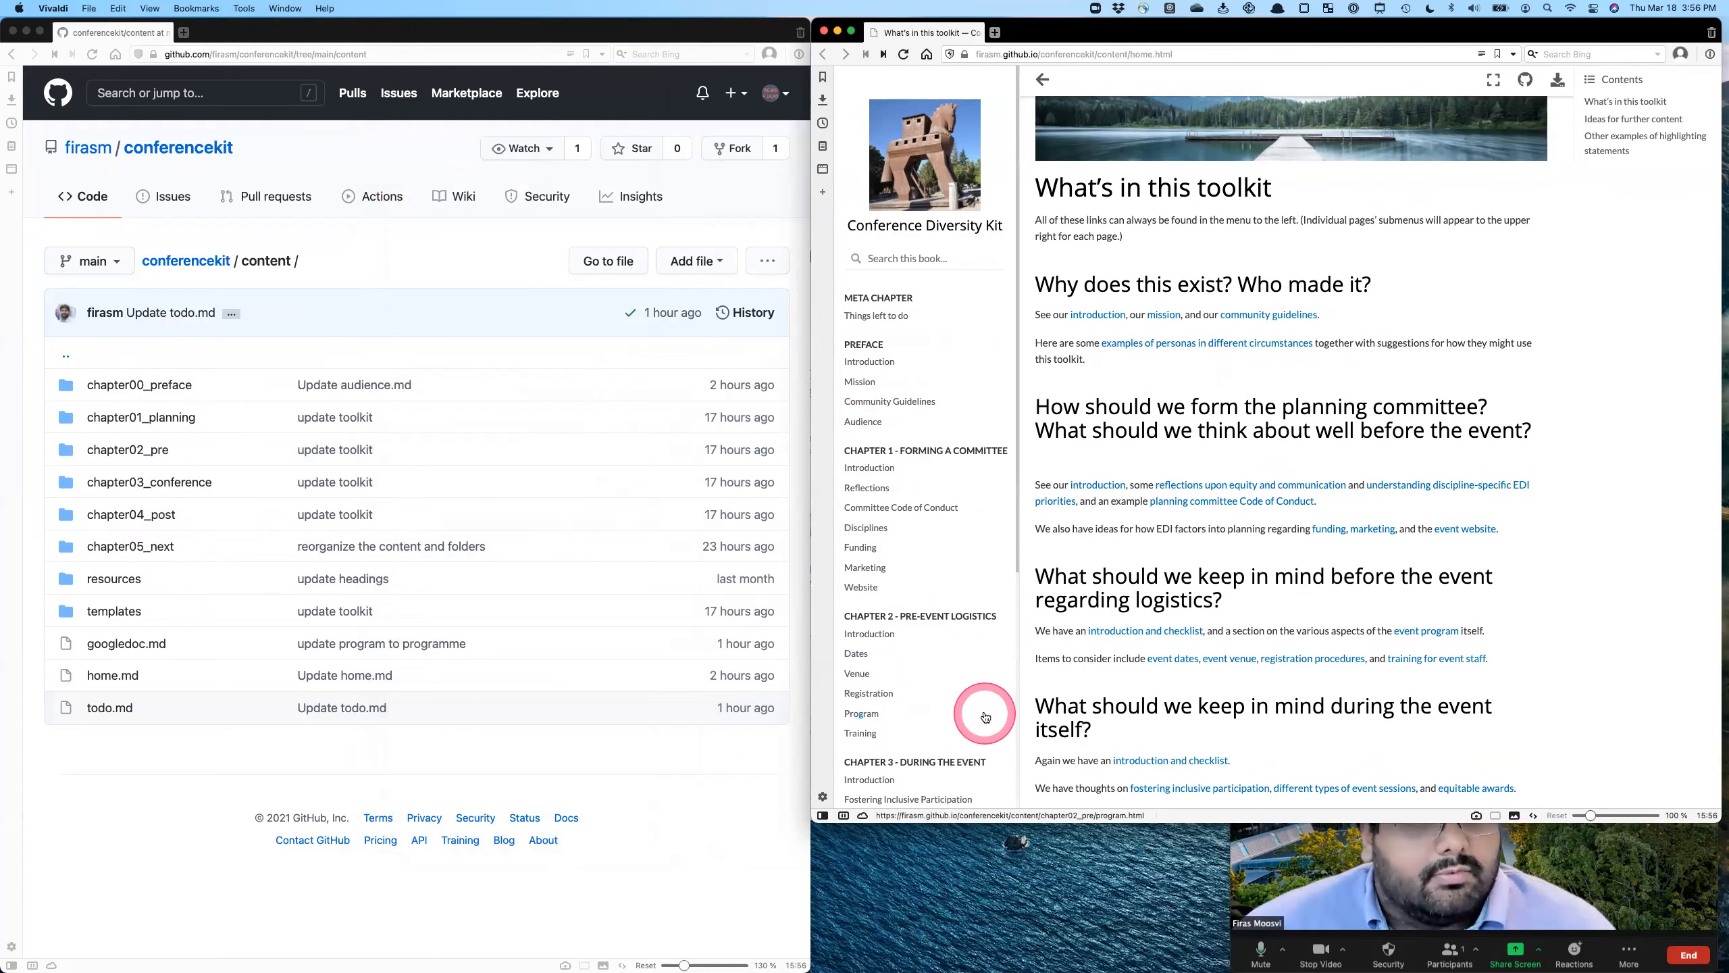
- Look through the published site's chapter list and open the Chapter 1 Introduction page
scroll(980, 712, "down", 5)
scroll(919, 674, "down", 2)
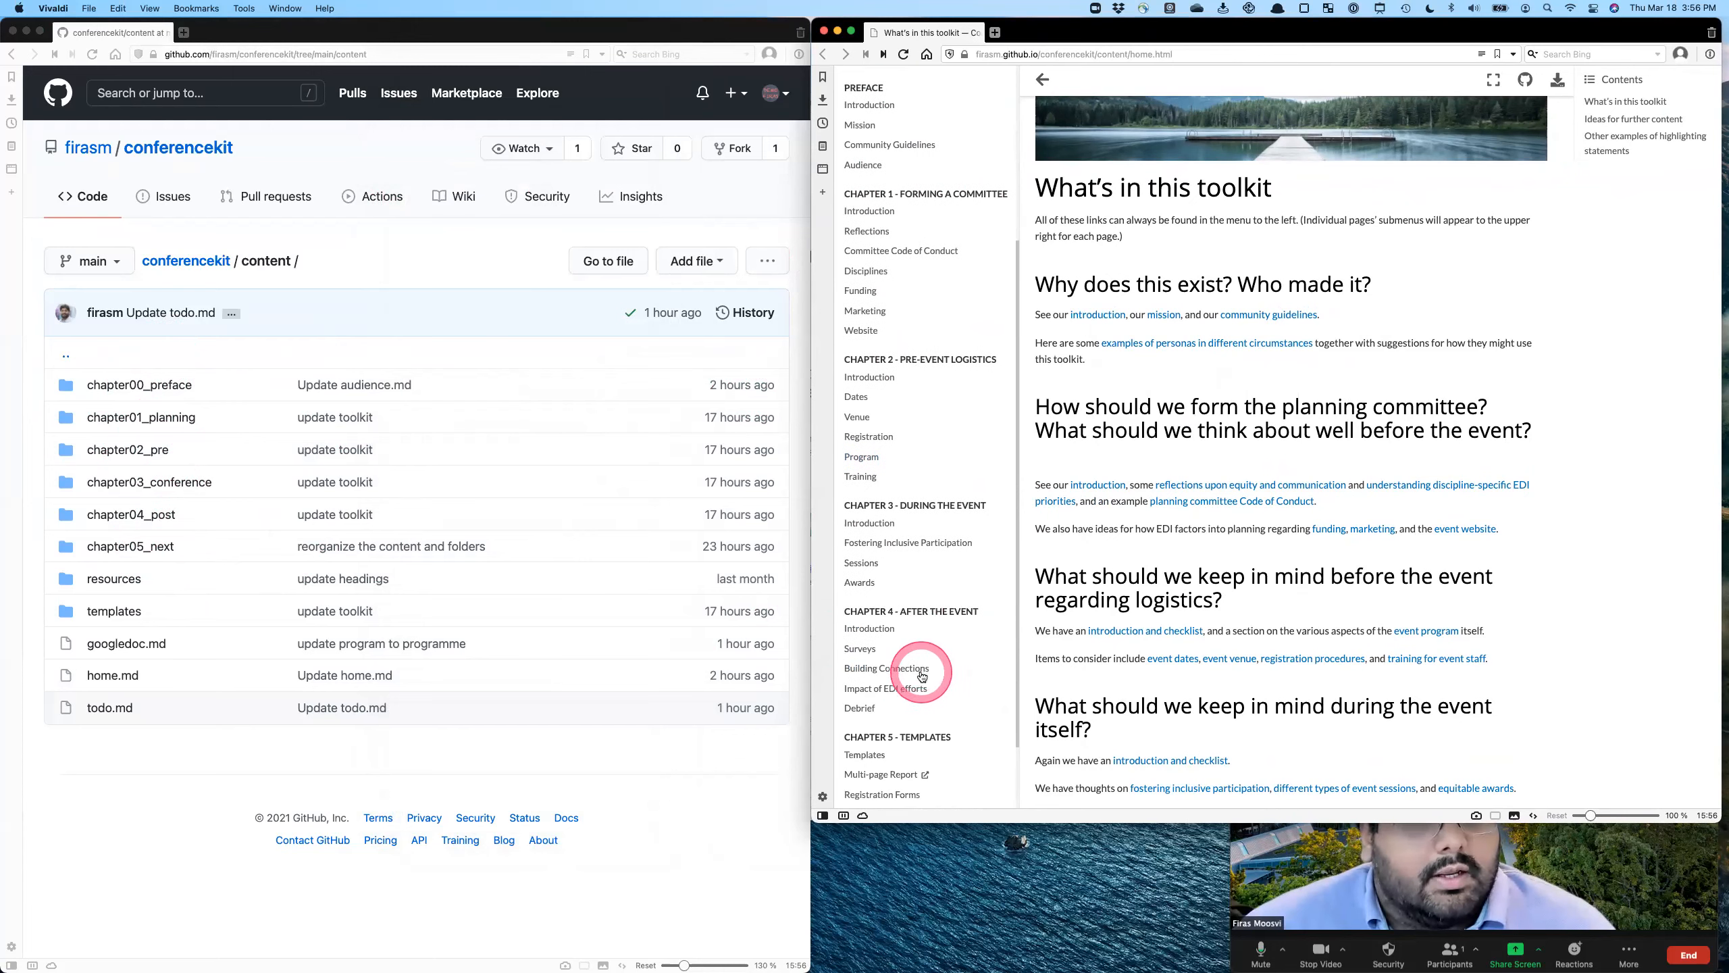
scroll(924, 735, "up", 7)
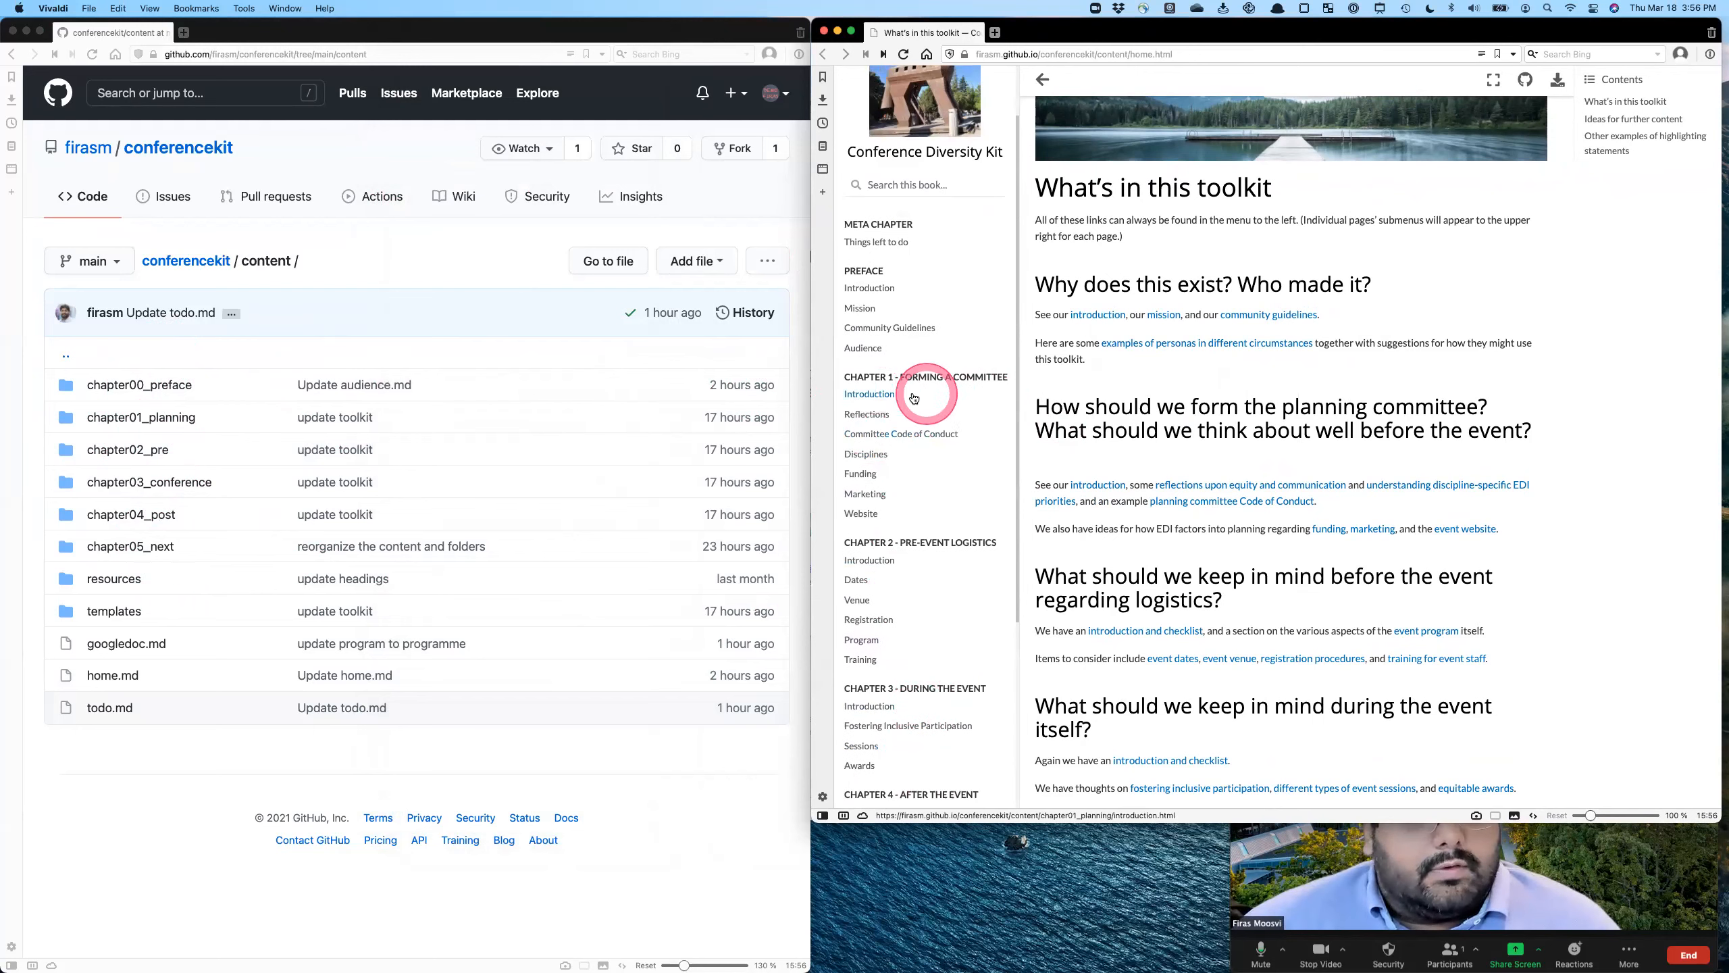
left_click(870, 394)
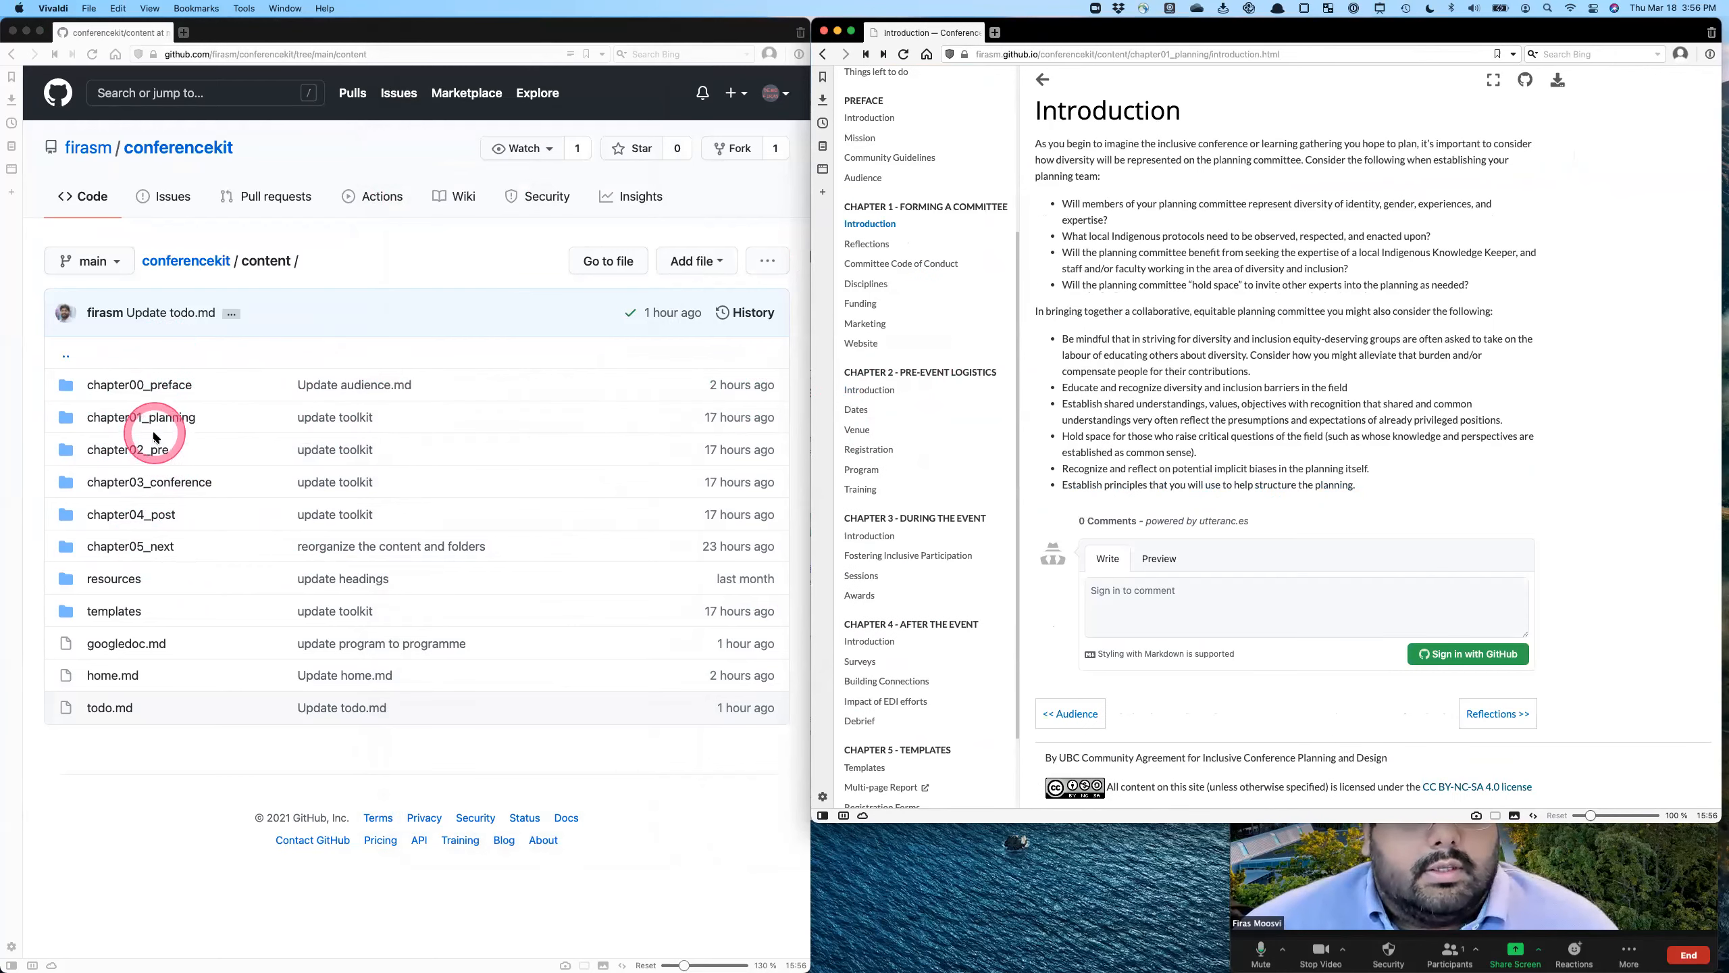
- Open introduction.md in the repository's chapter01_planning folder and compare it with the published Introduction page
left_click(146, 418)
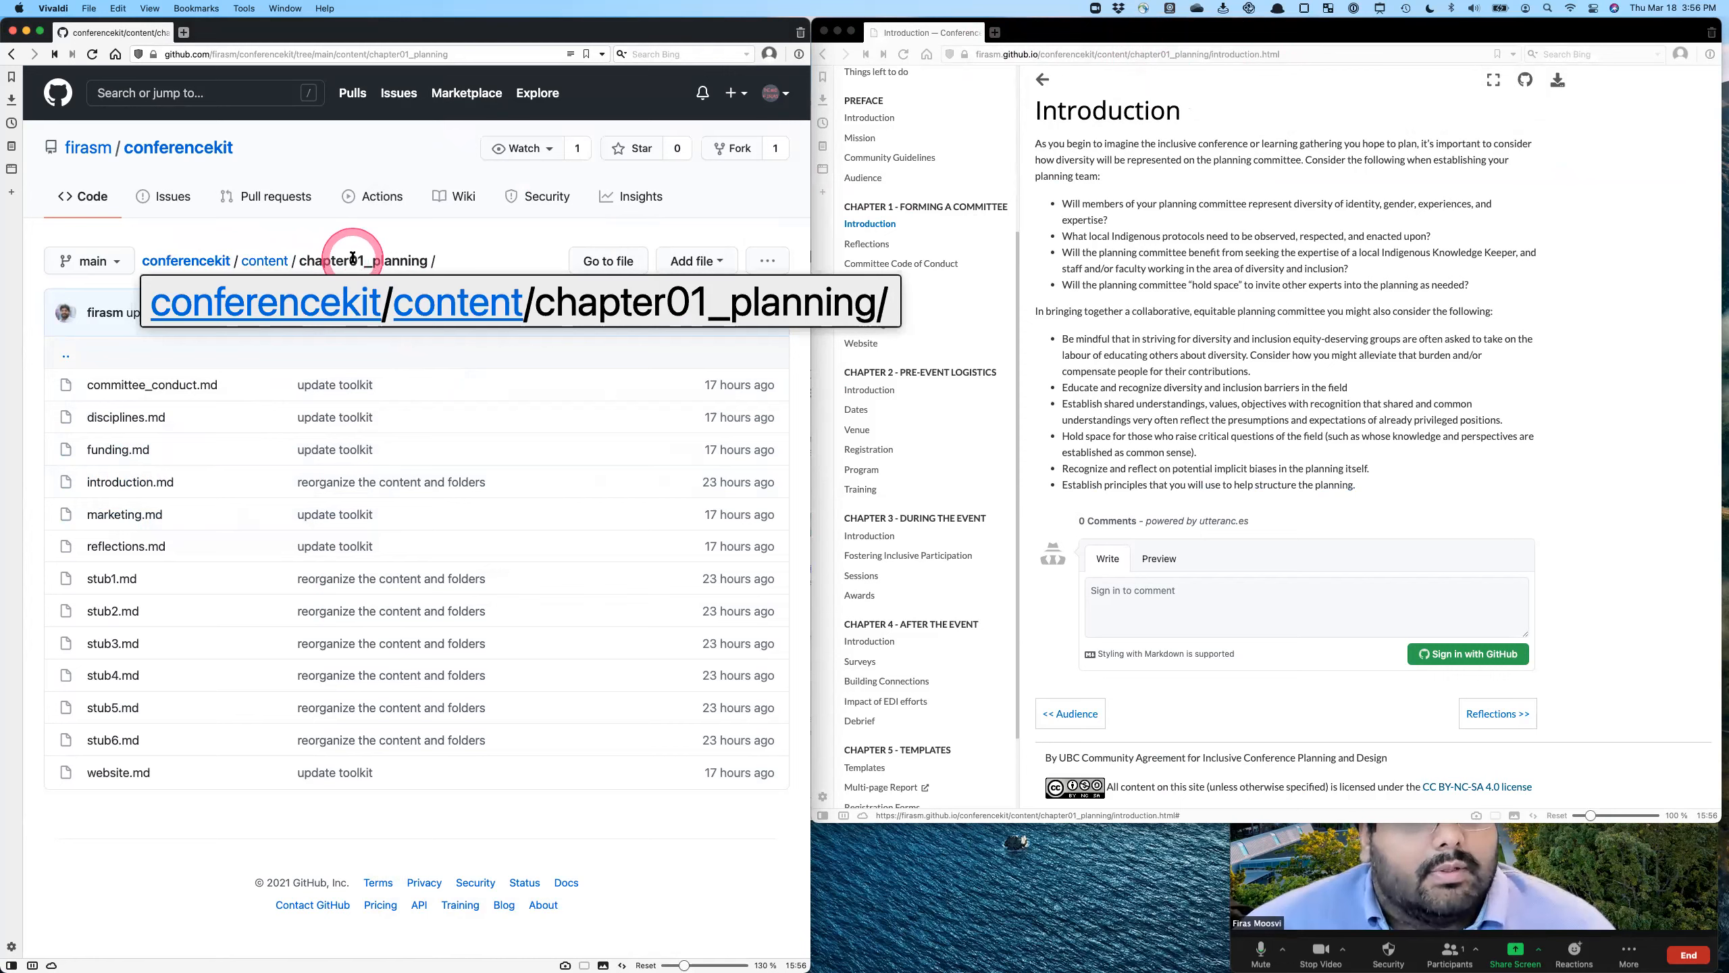
left_click(130, 482)
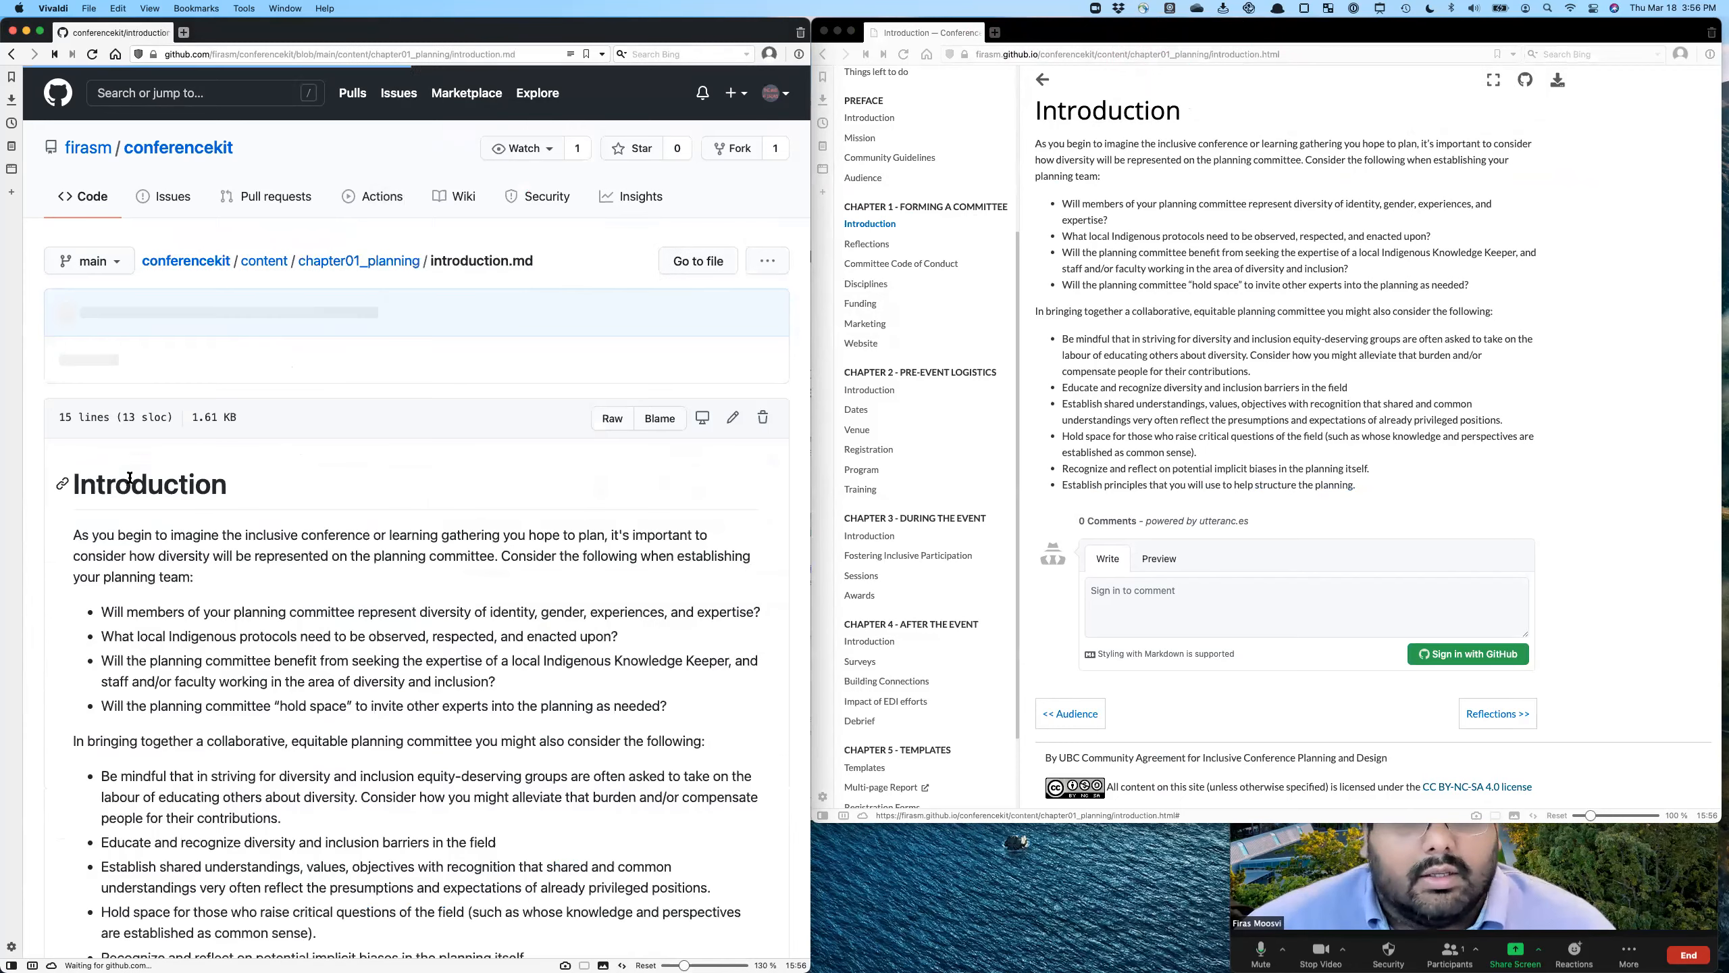
scroll(474, 634, "down", 3)
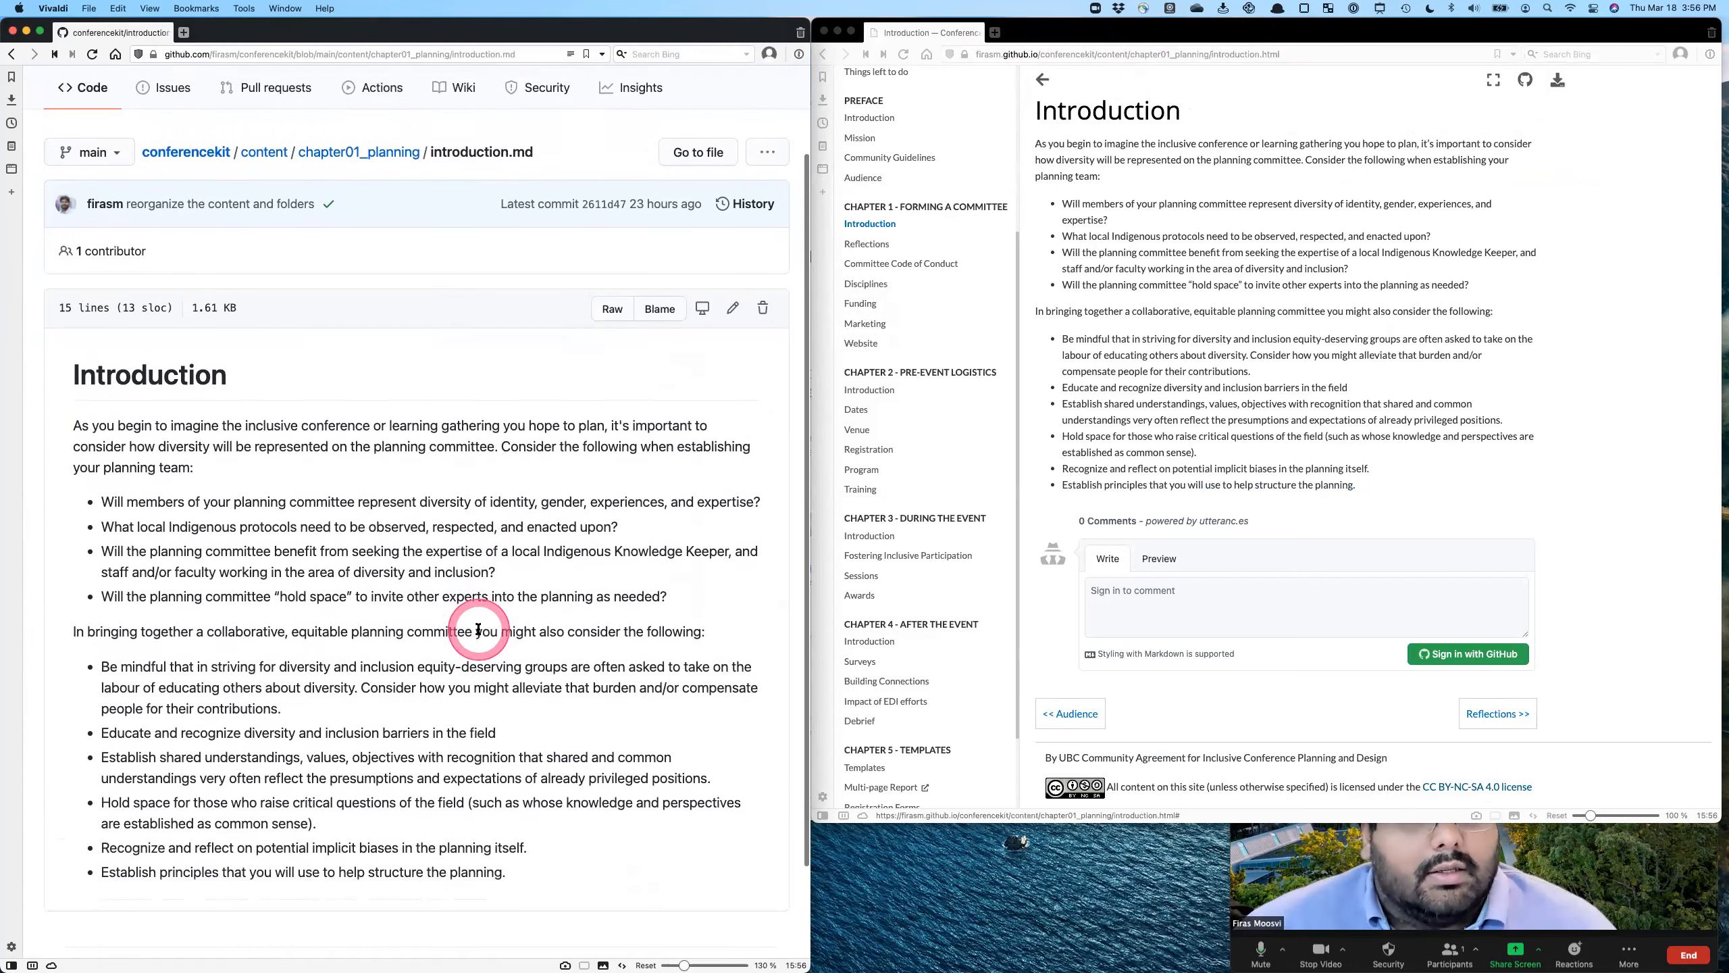
scroll(1171, 396, "down", 1)
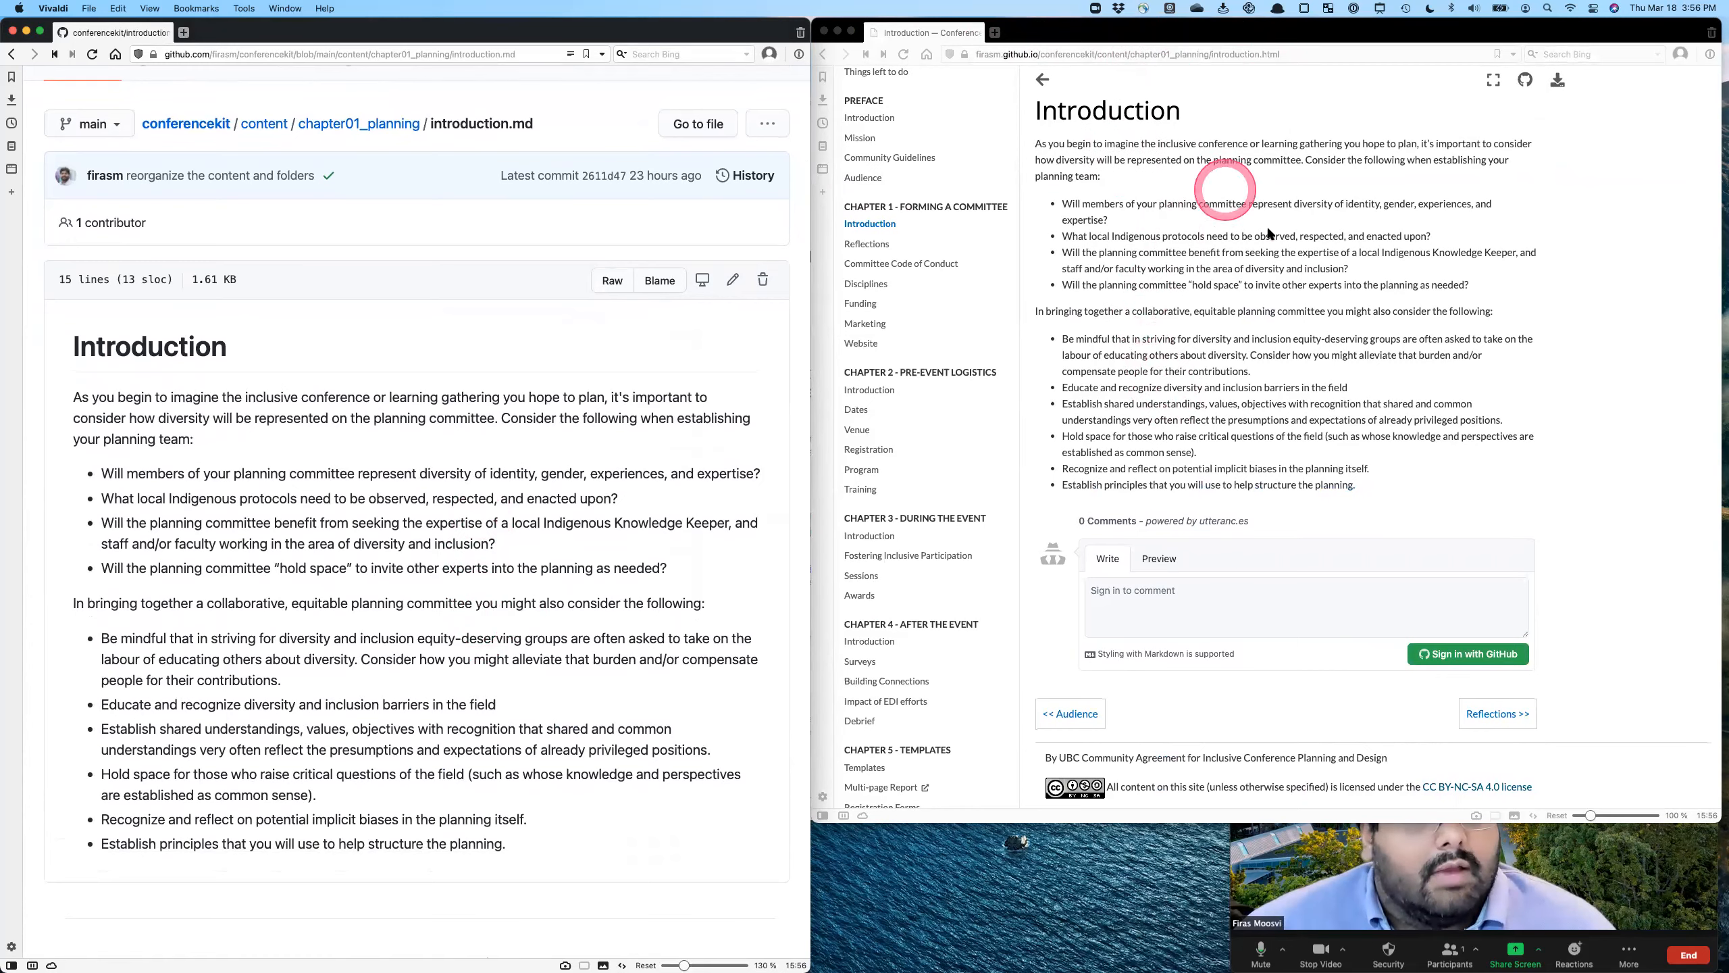
scroll(340, 468, "down", 2)
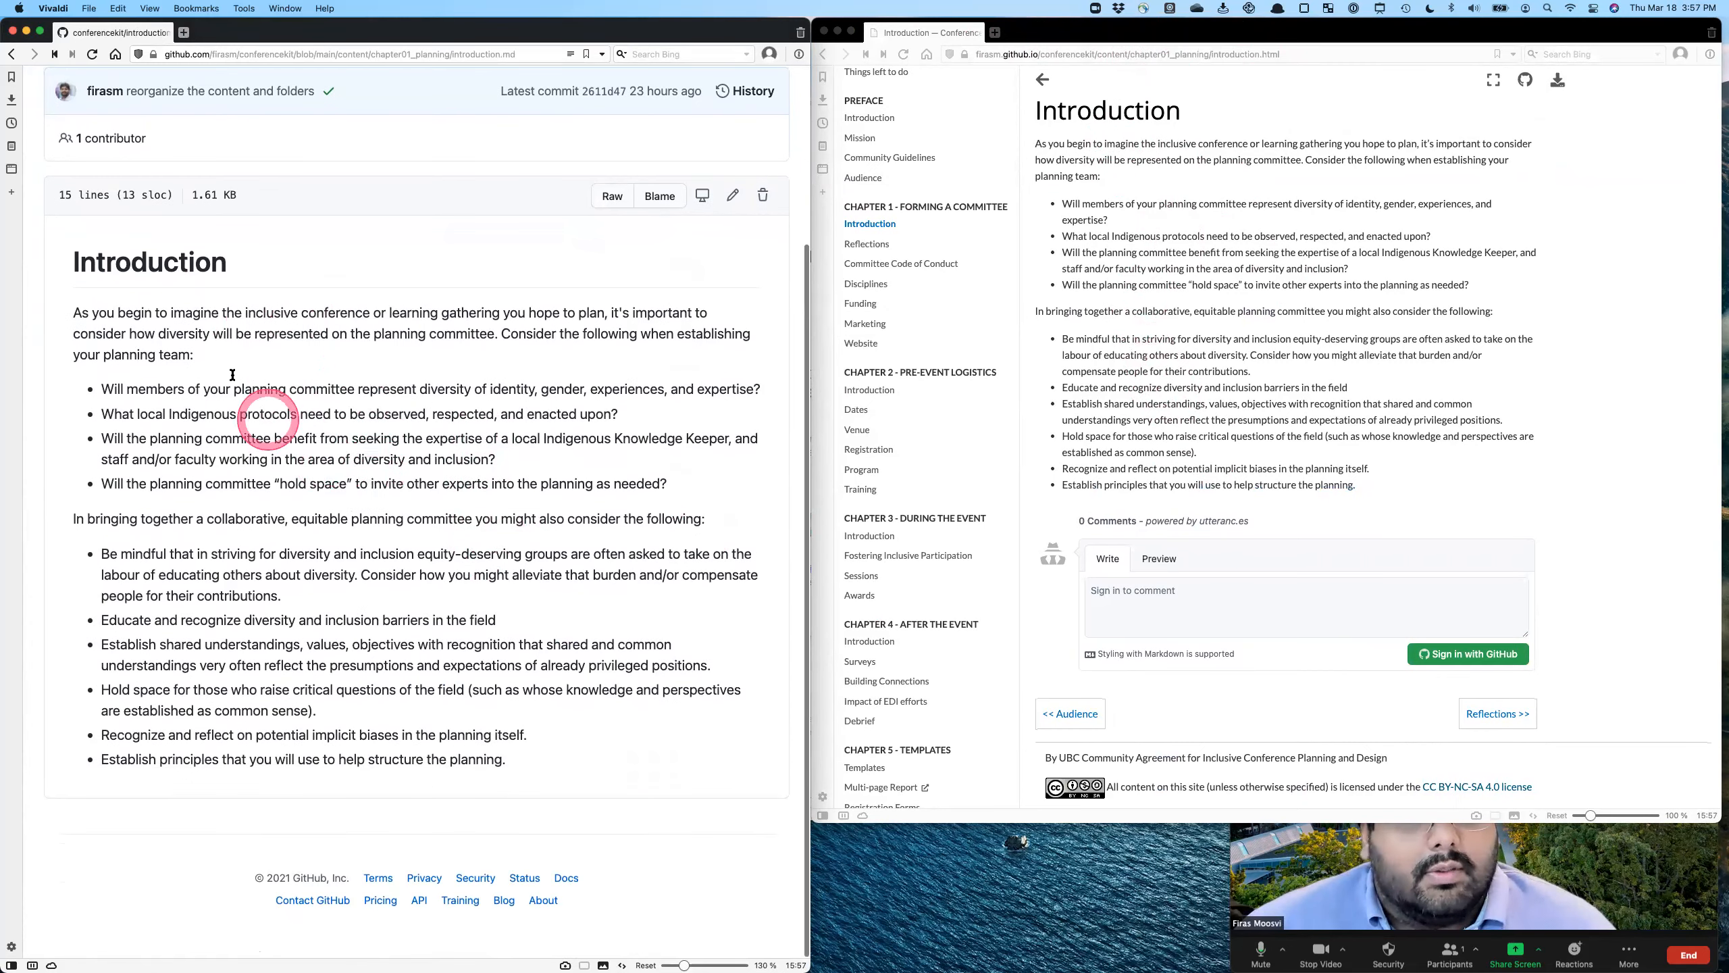
- Open introduction.md for editing and enter the extended commit description "I changed a few things here, added some clarifications"
scroll(240, 294, "up", 3)
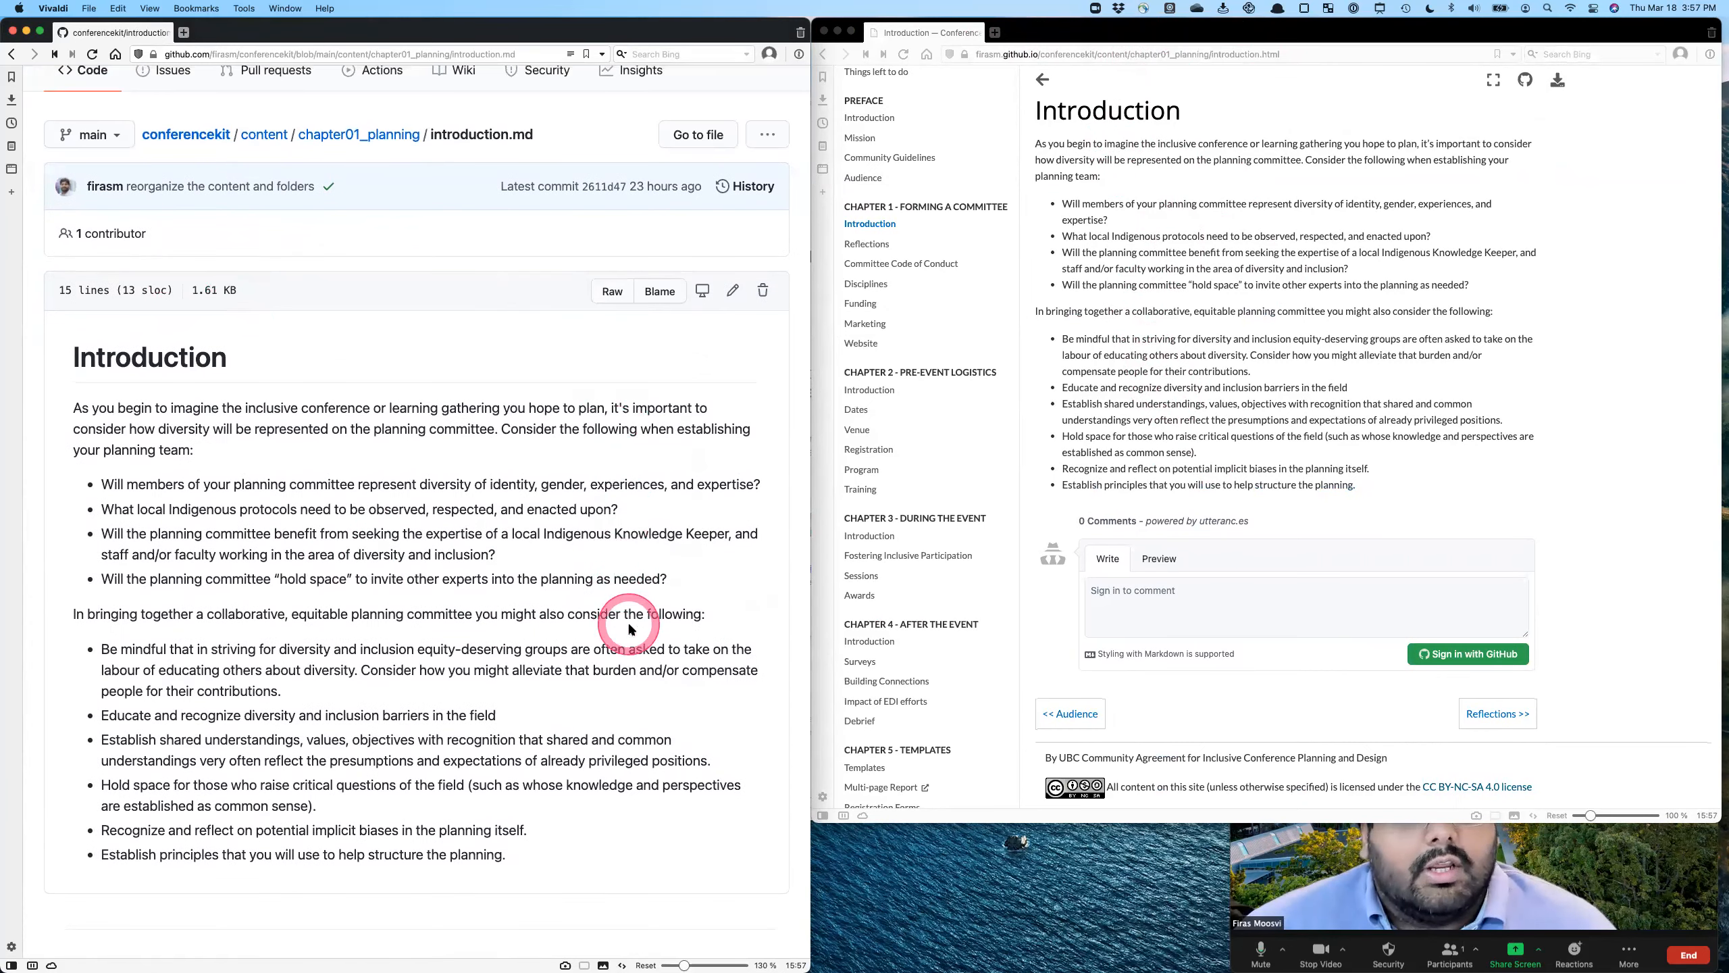
left_click(733, 298)
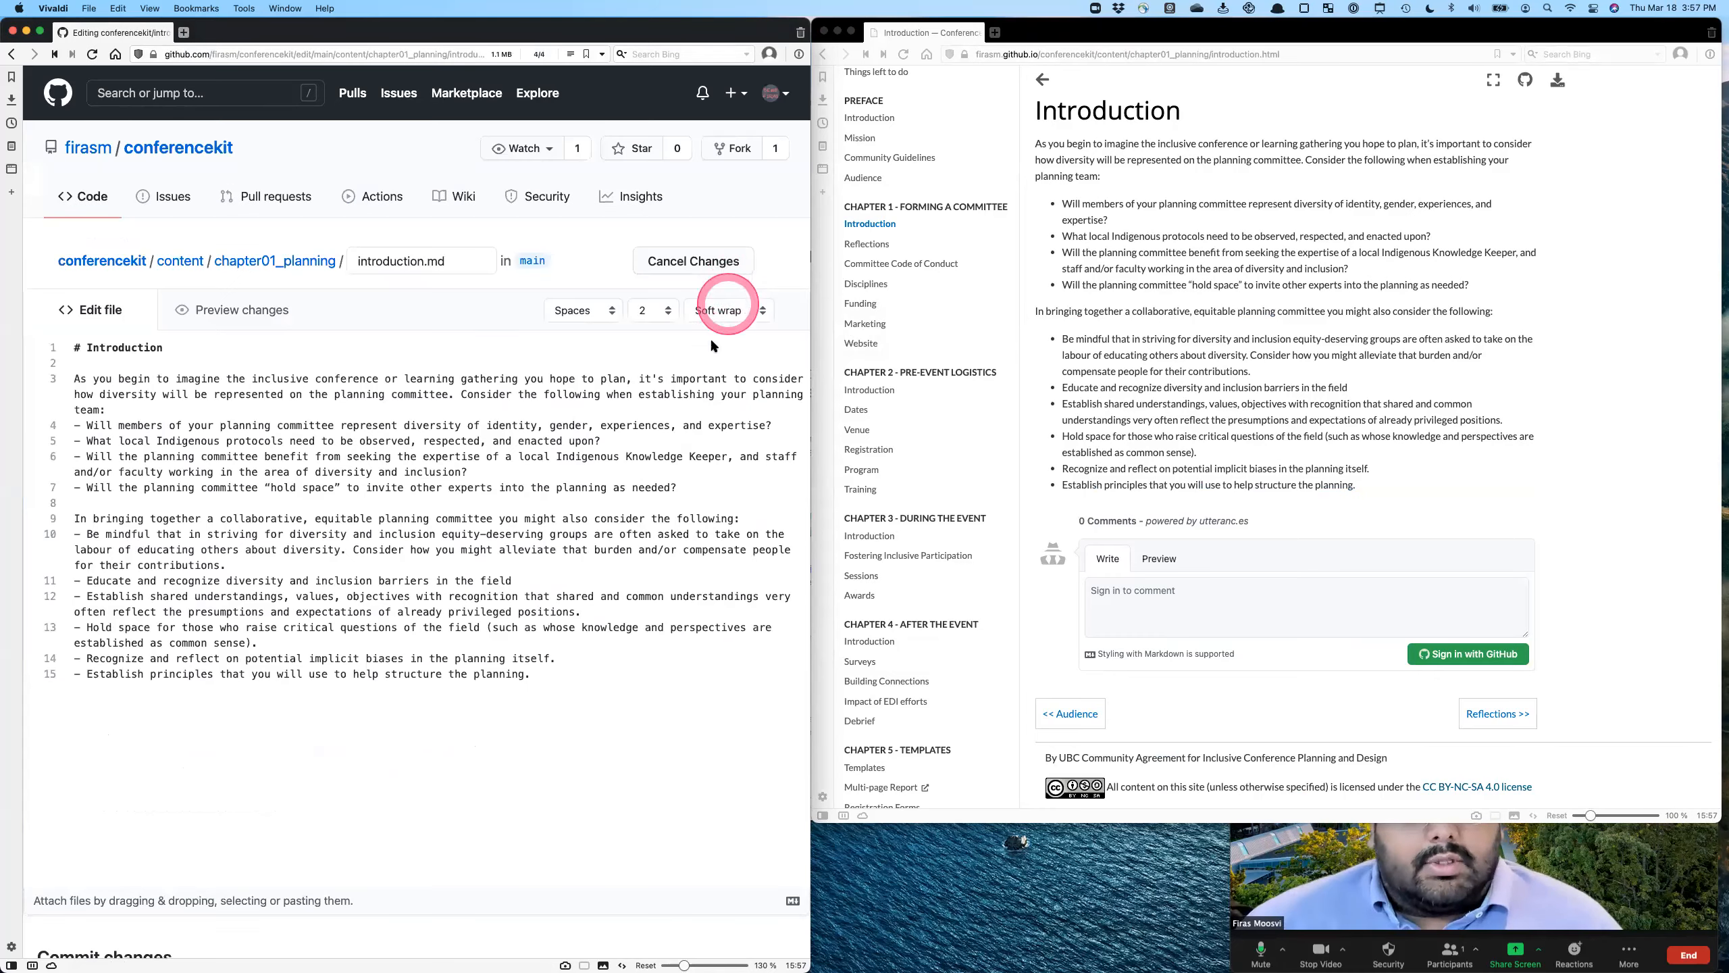
left_click(102, 349)
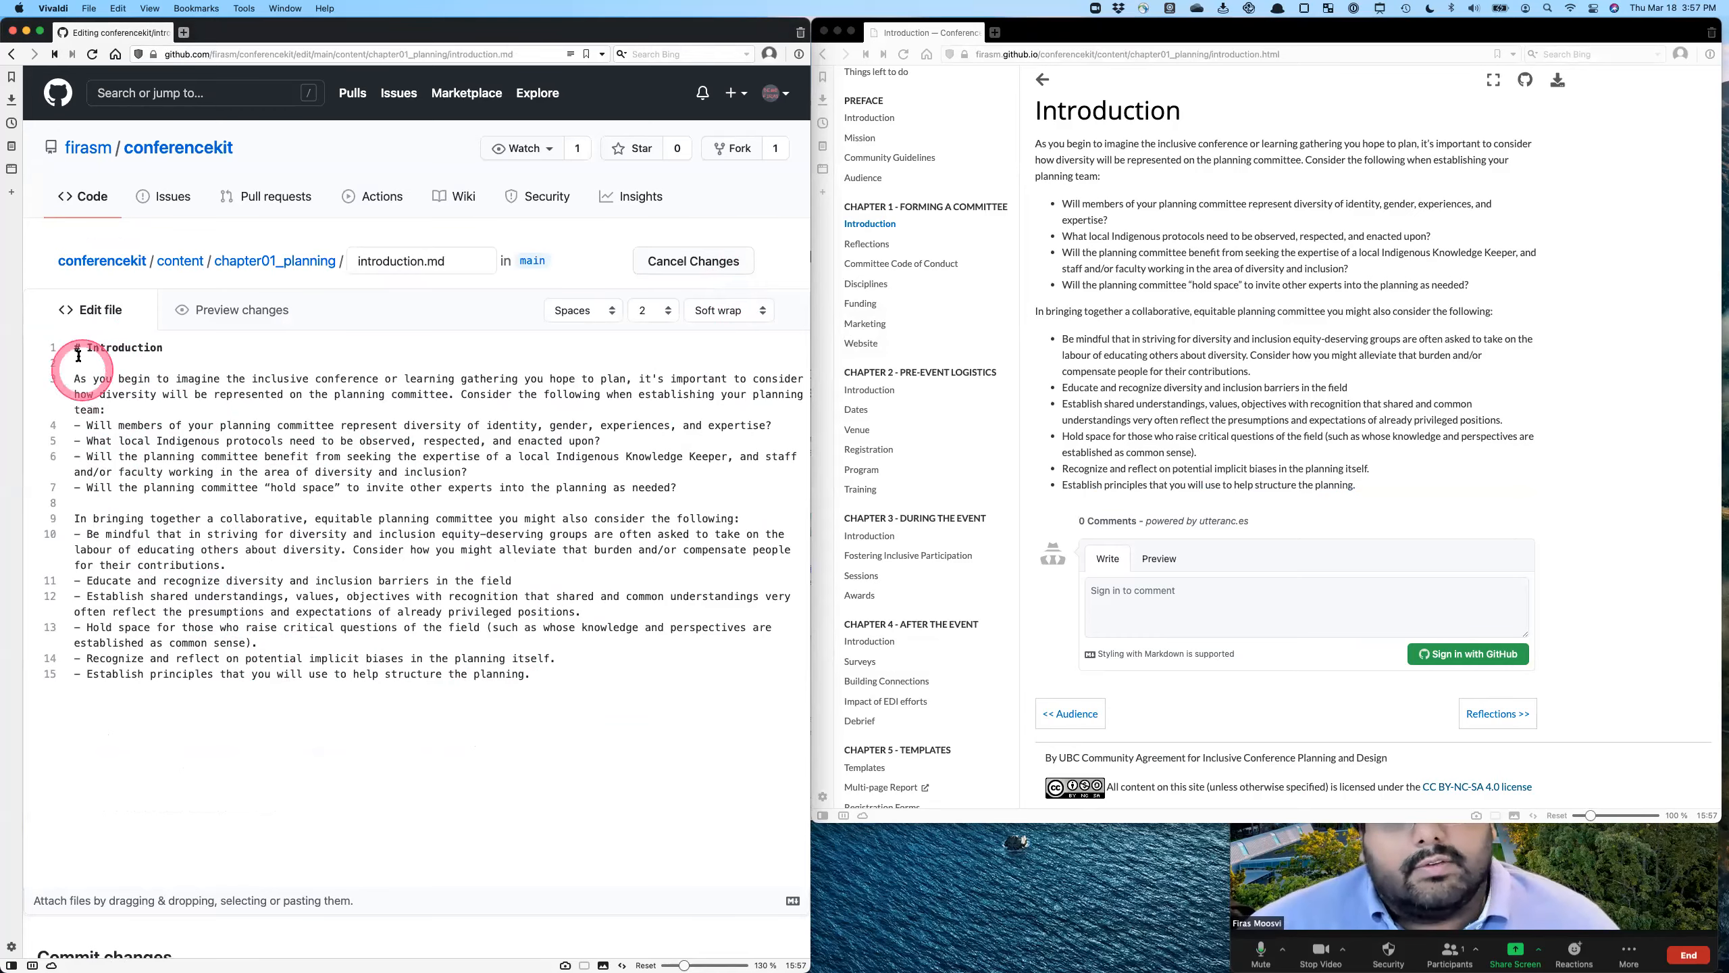
scroll(329, 681, "down", 6)
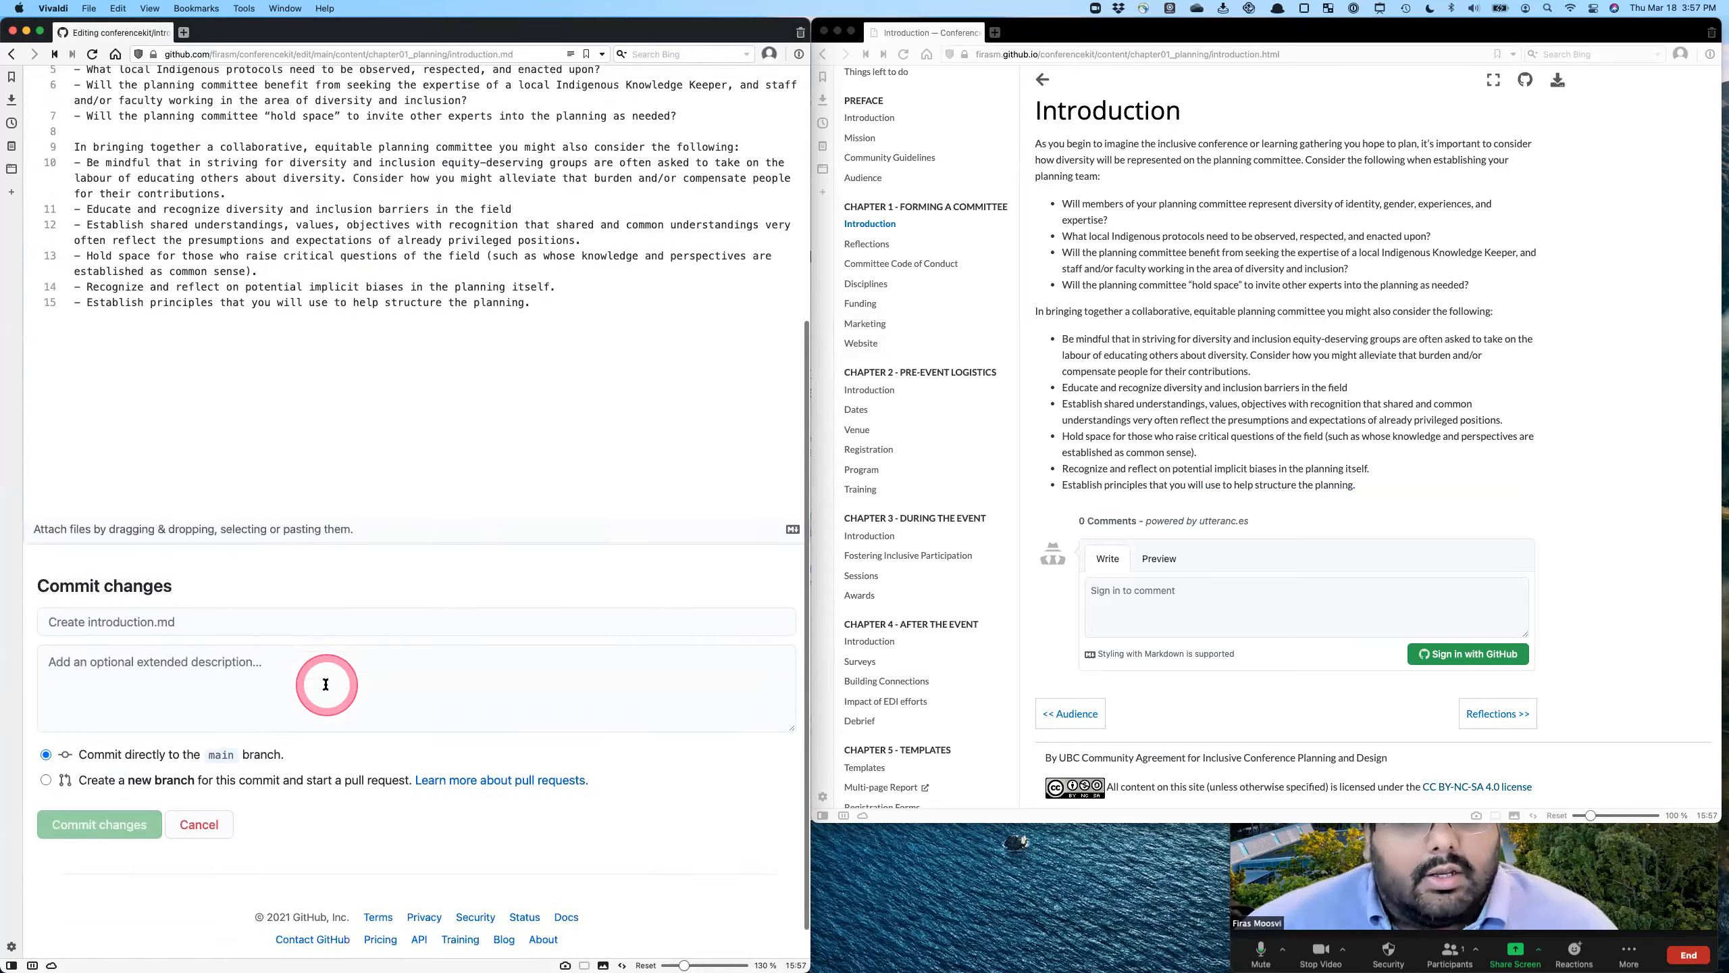
left_click(223, 644)
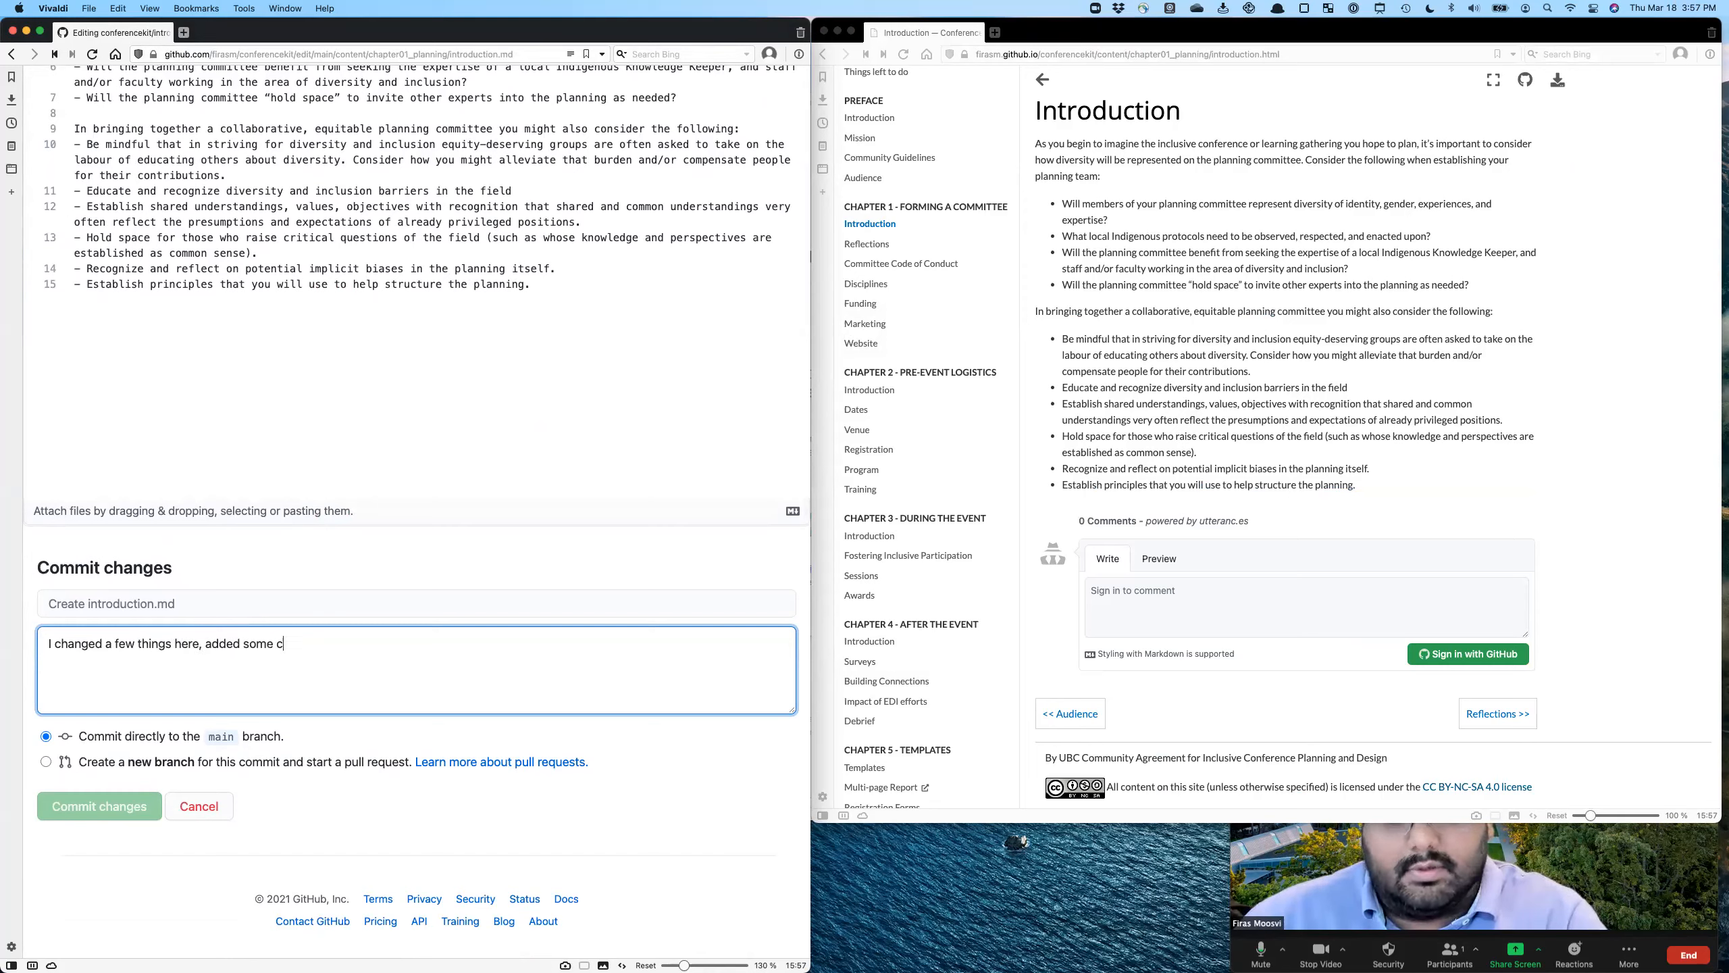
- Add the line "- Add clarification" at the end of introduction.md and commit the change directly to the main branch
left_click(340, 332)
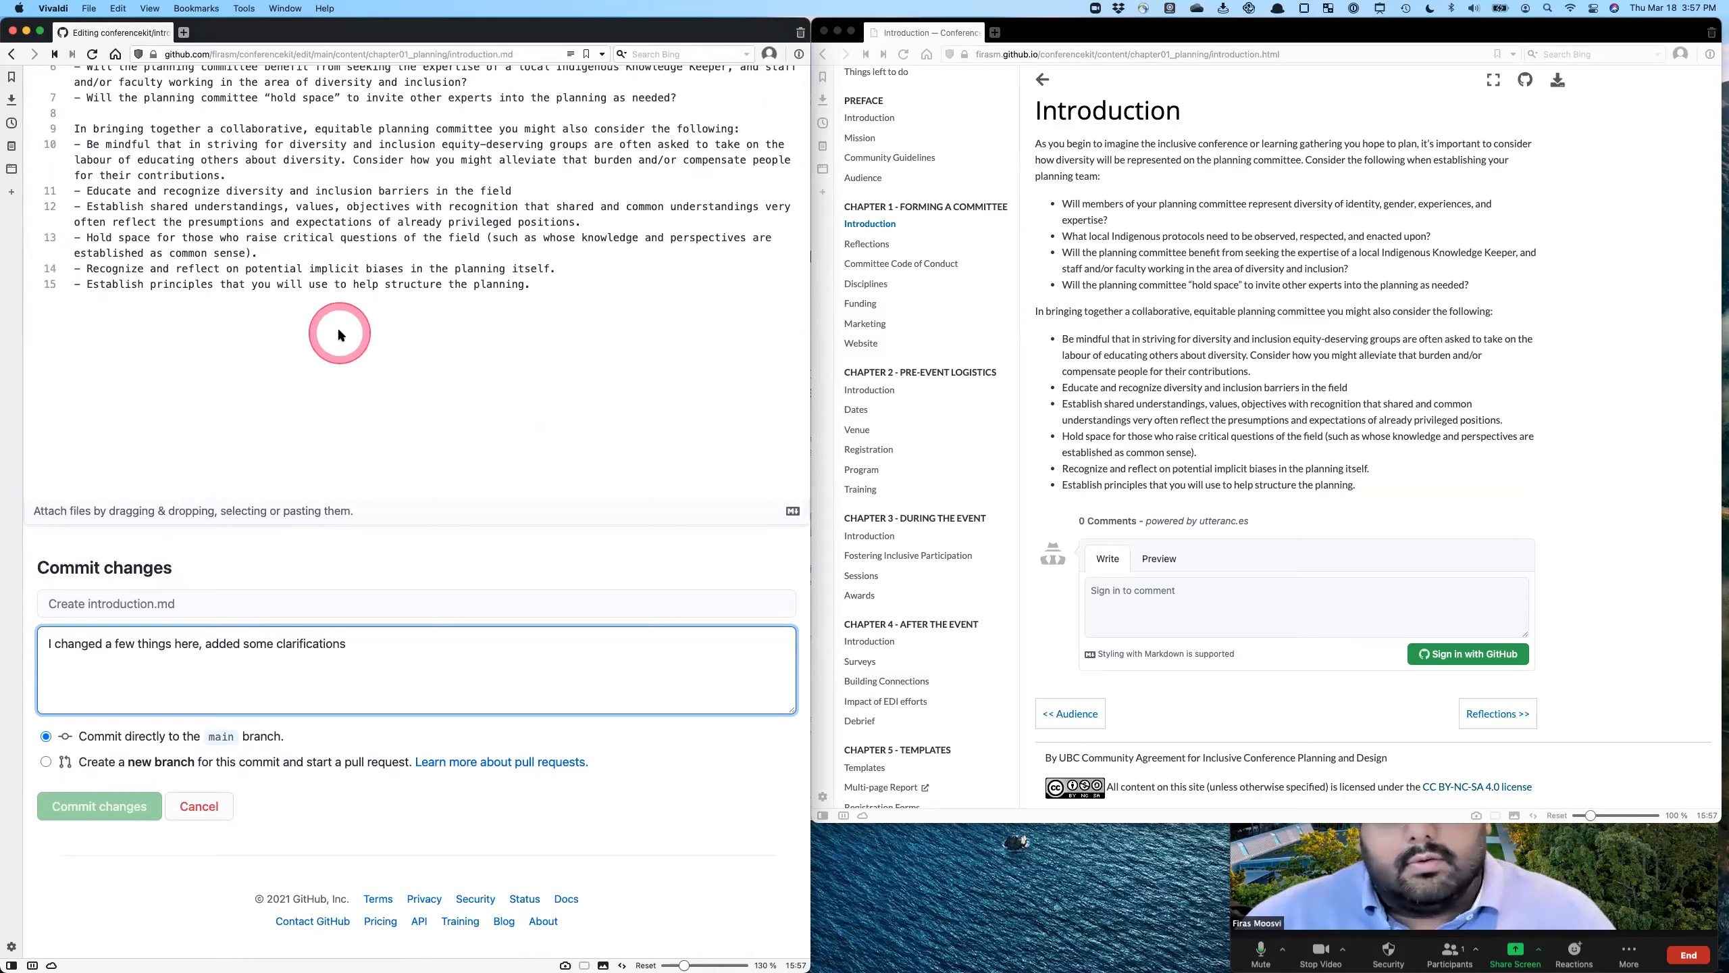
key("Return")
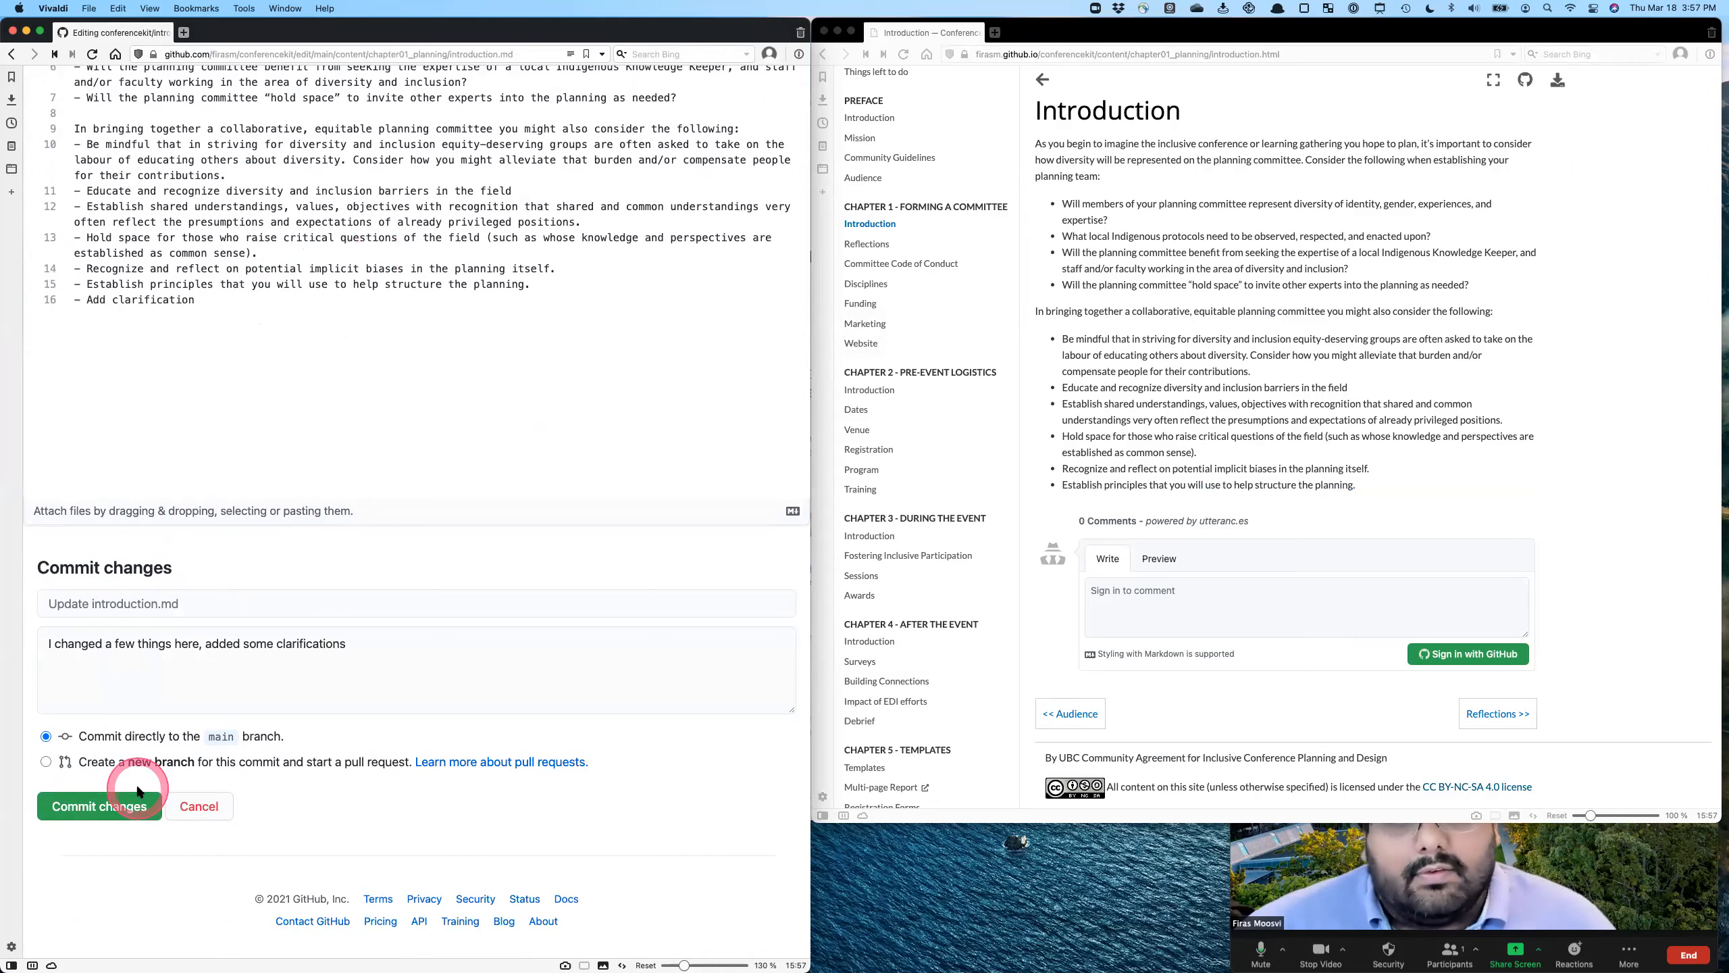
left_click(100, 810)
left_click(463, 674)
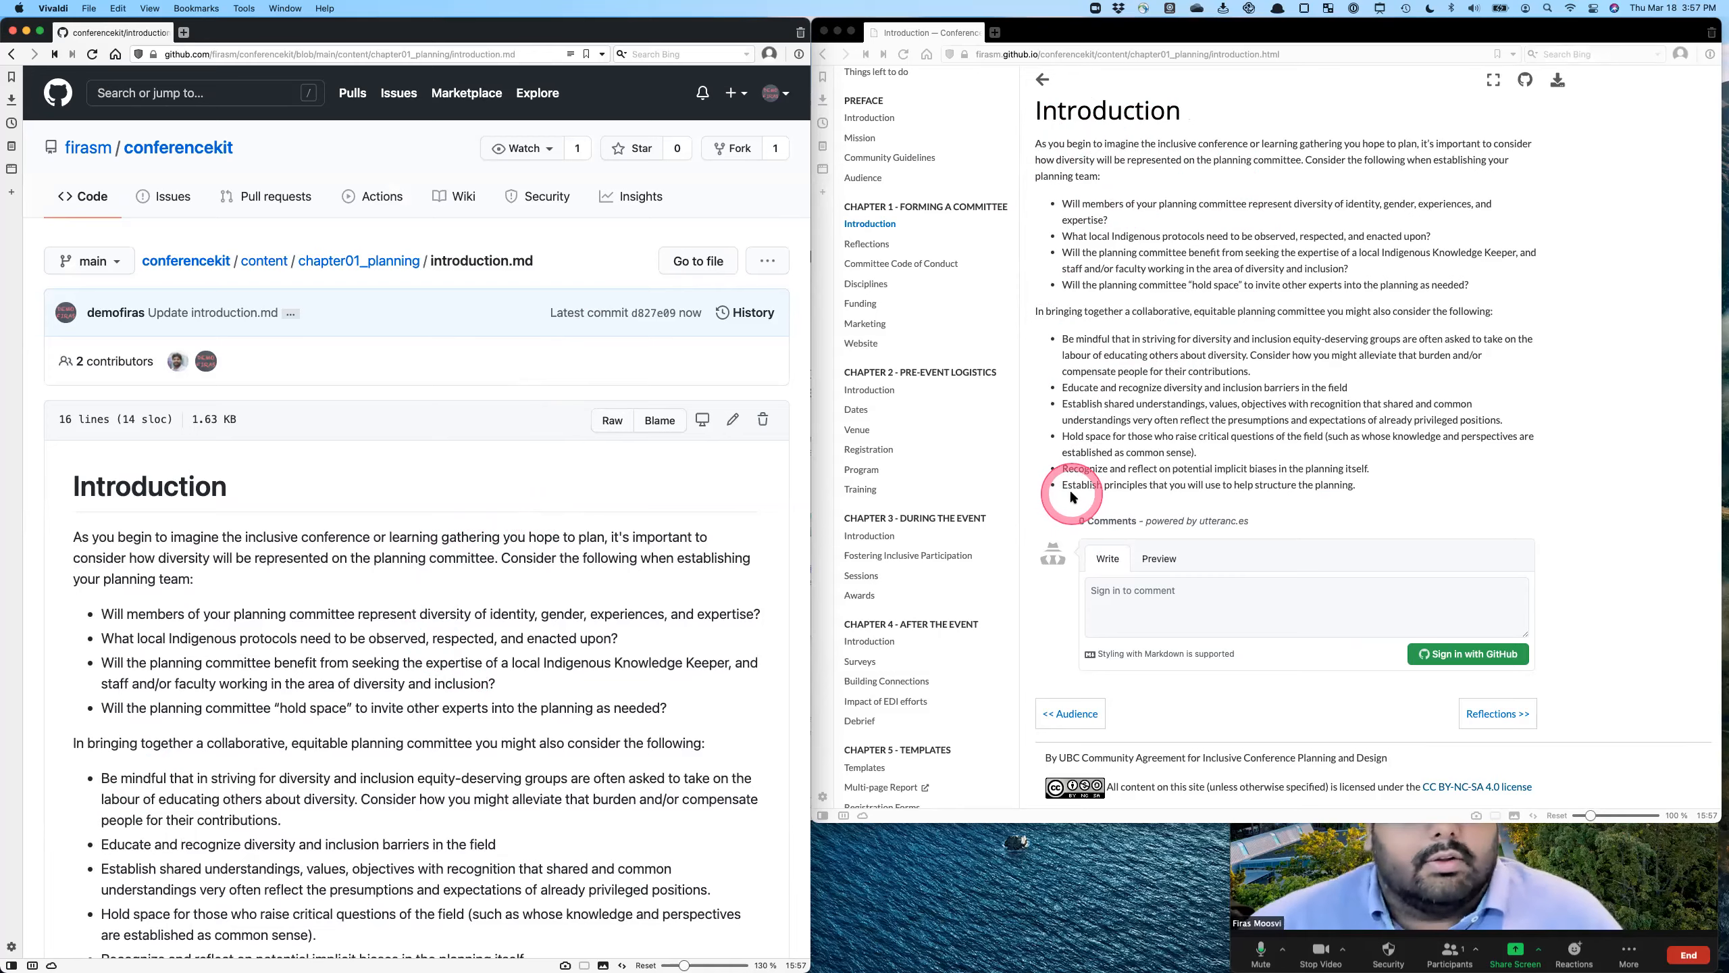
- Reopen introduction.md for editing and compare its rendered preview with the Markdown source
scroll(600, 463, "down", 5)
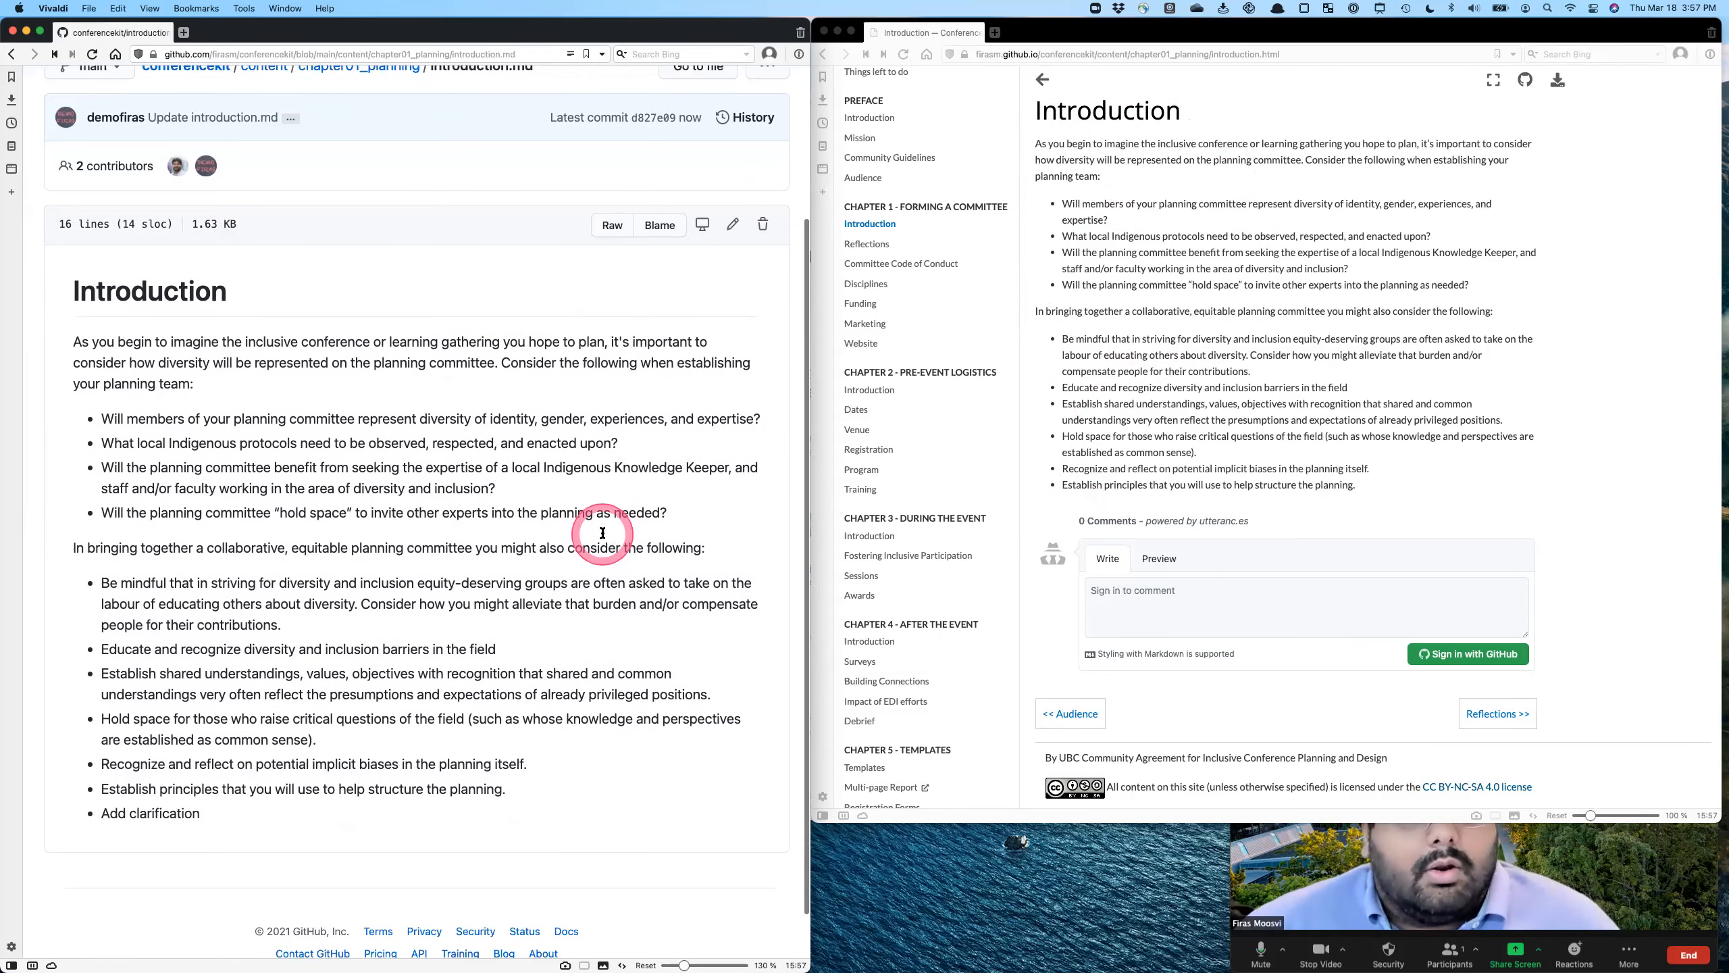
left_click(733, 226)
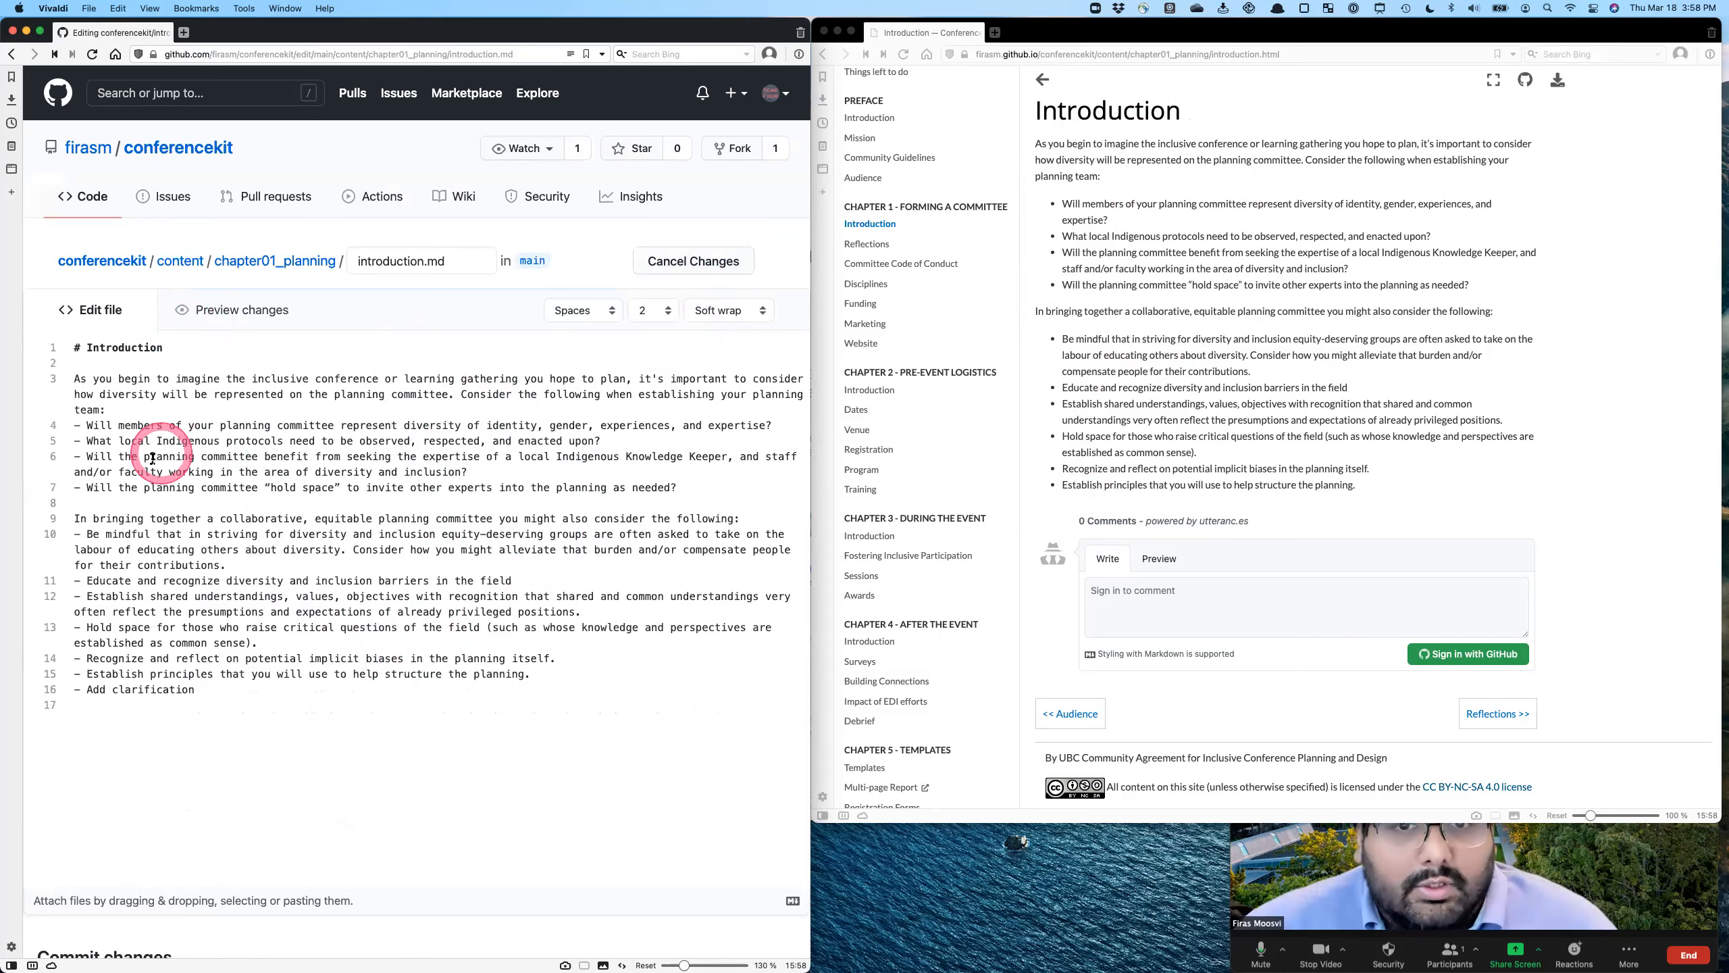
left_click(212, 312)
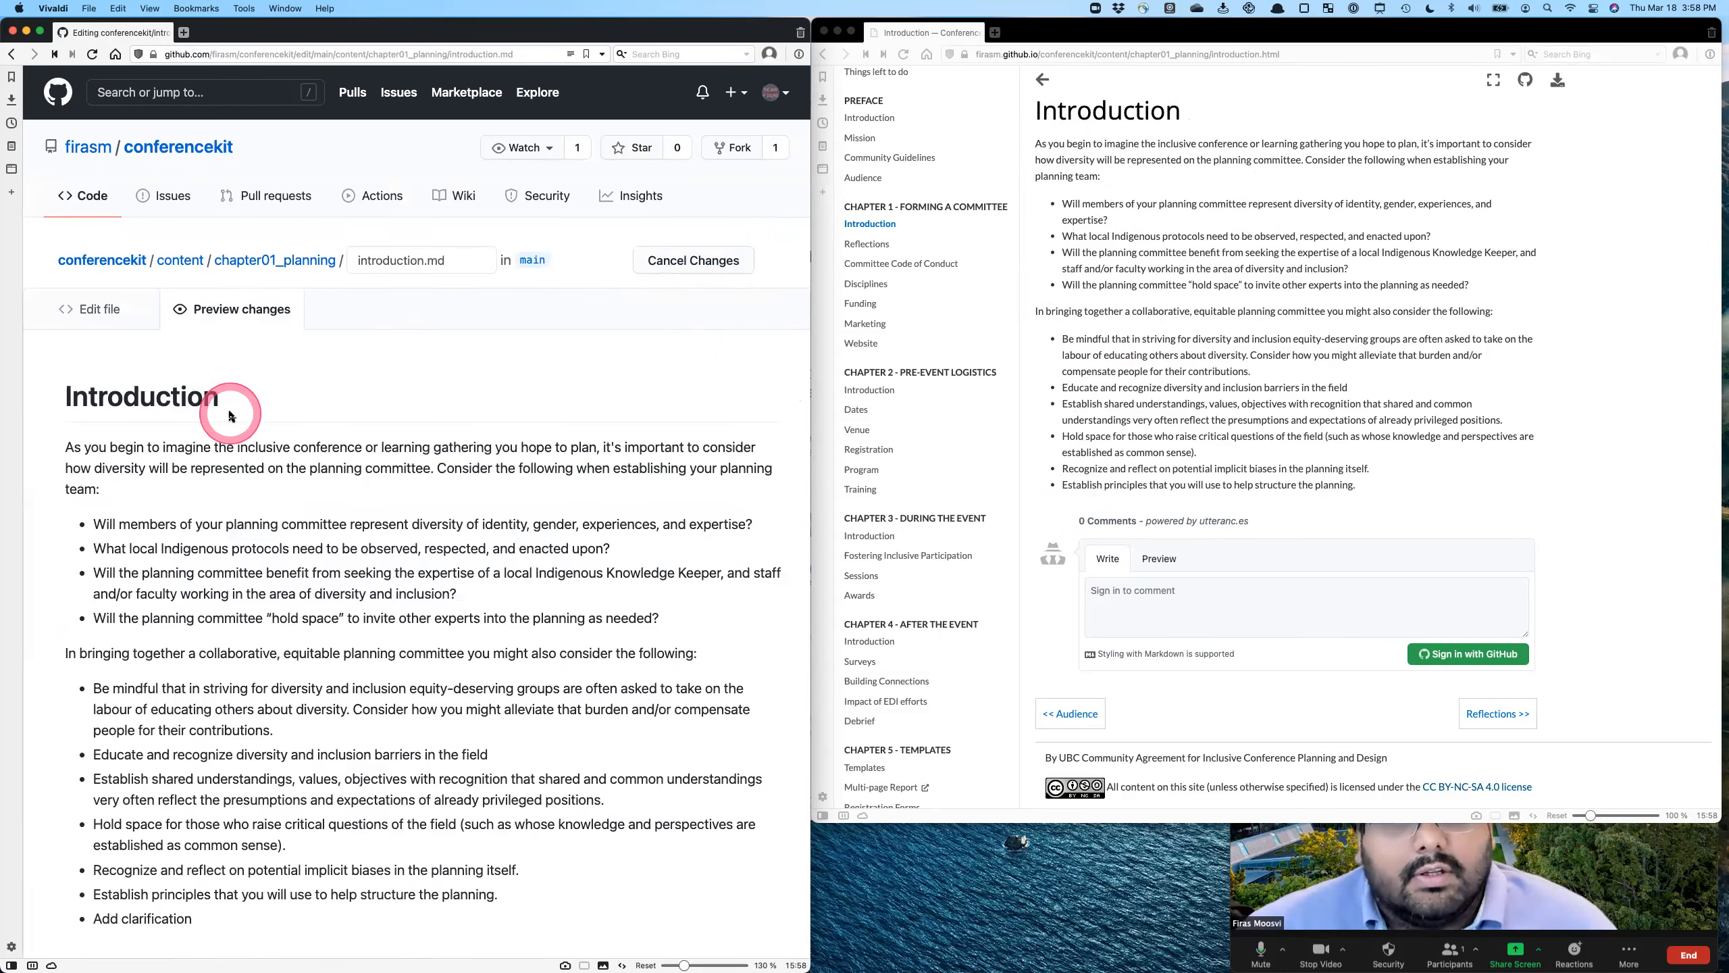
scroll(126, 323, "down", 2)
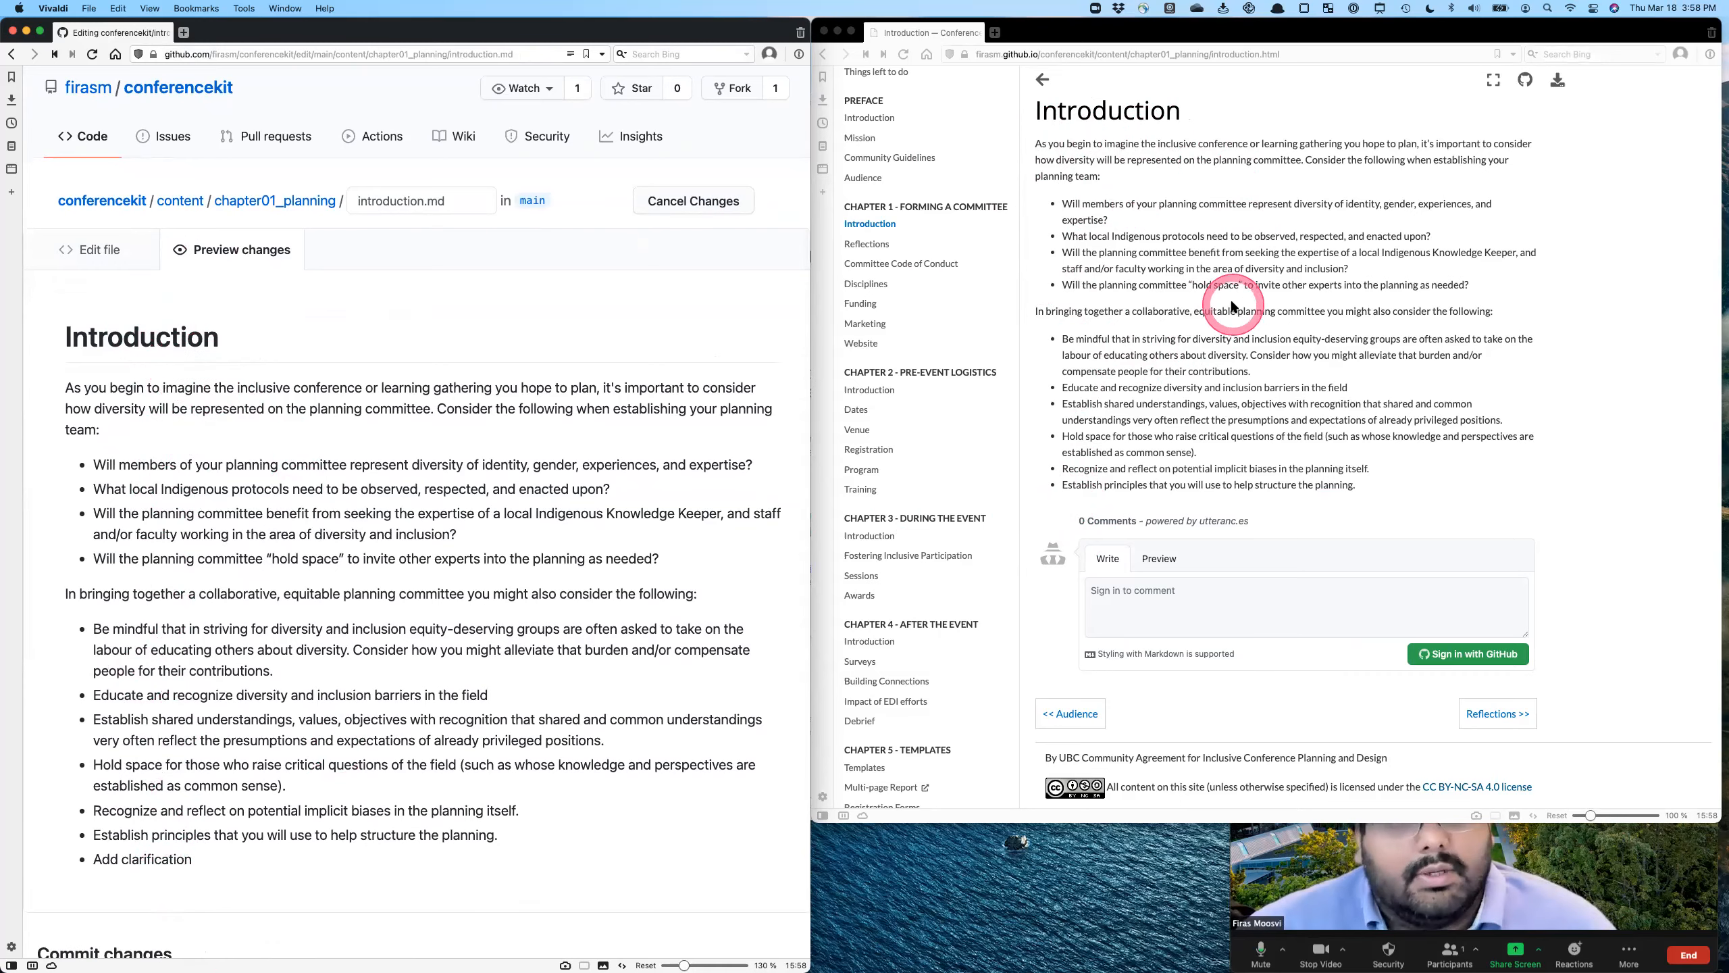
left_click(110, 250)
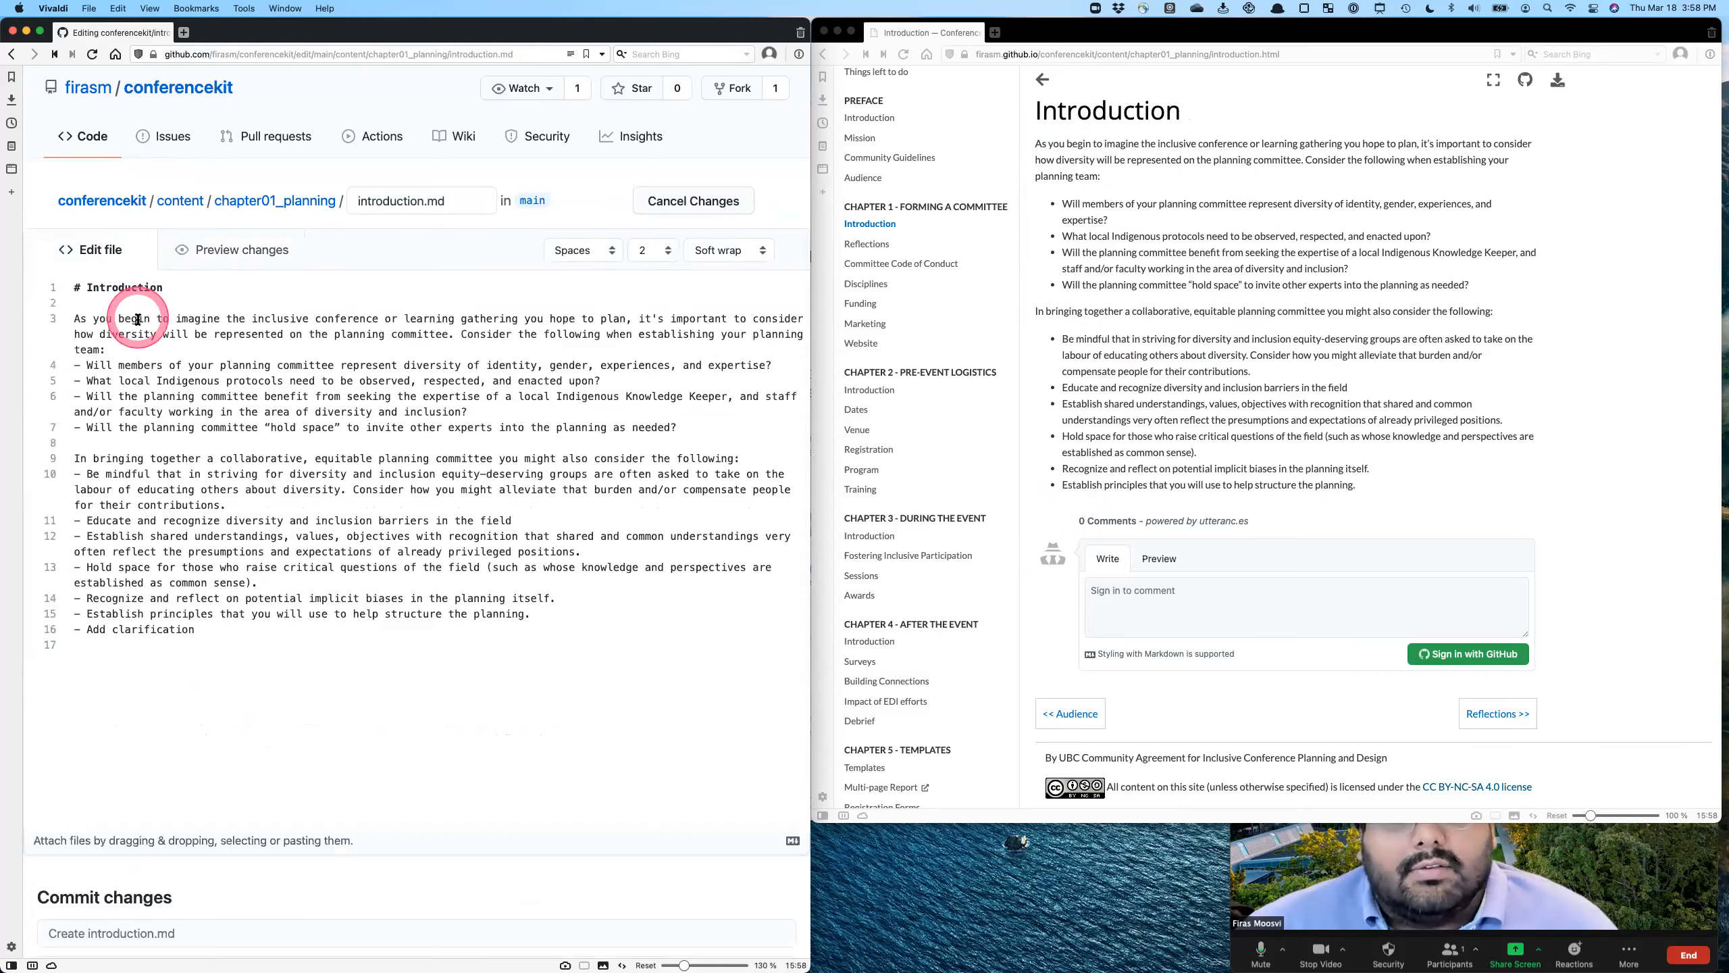
left_click(232, 250)
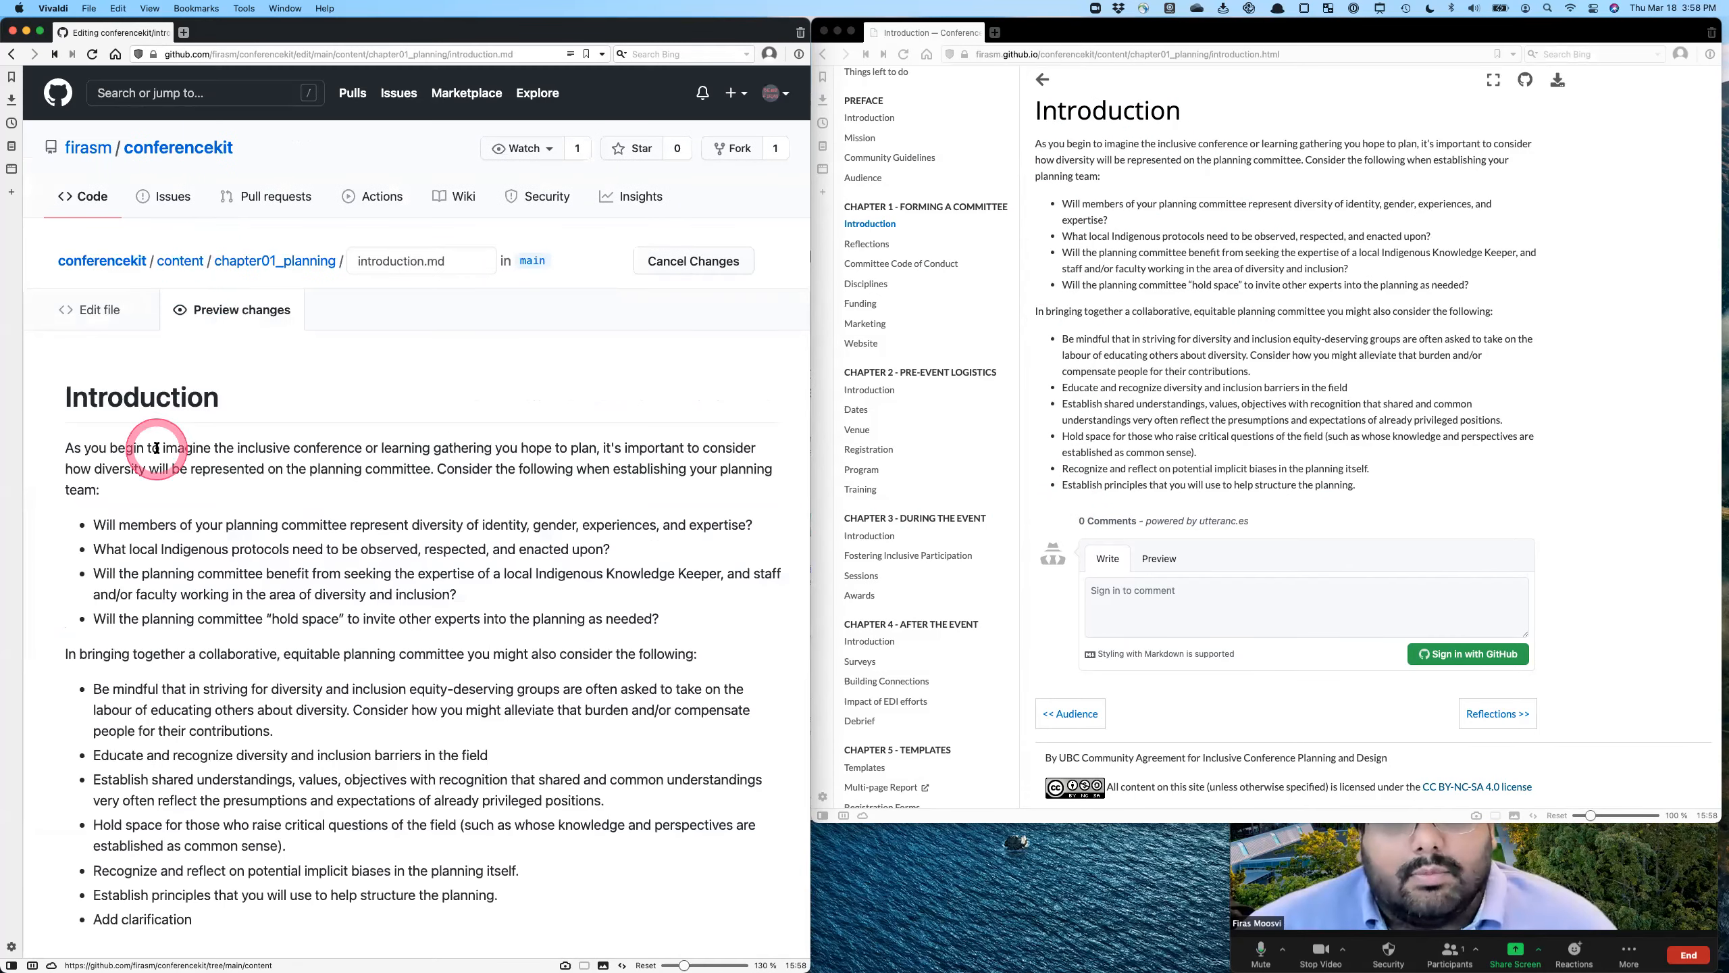
scroll(150, 729, "down", 2)
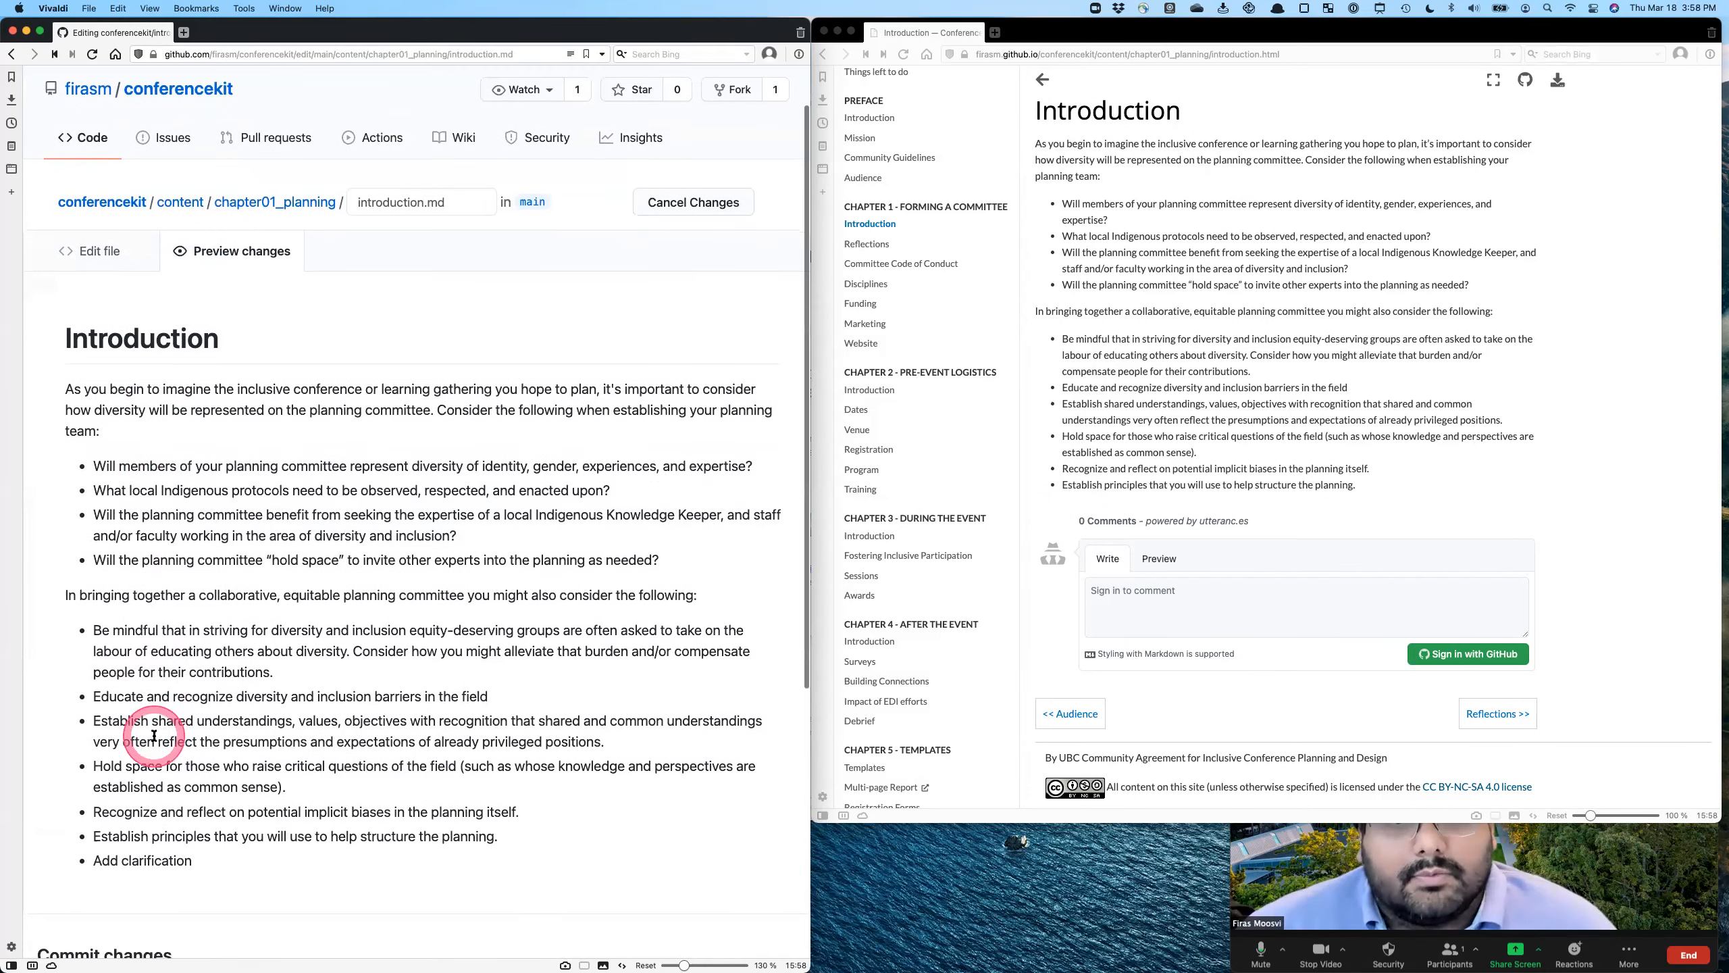
left_click(102, 250)
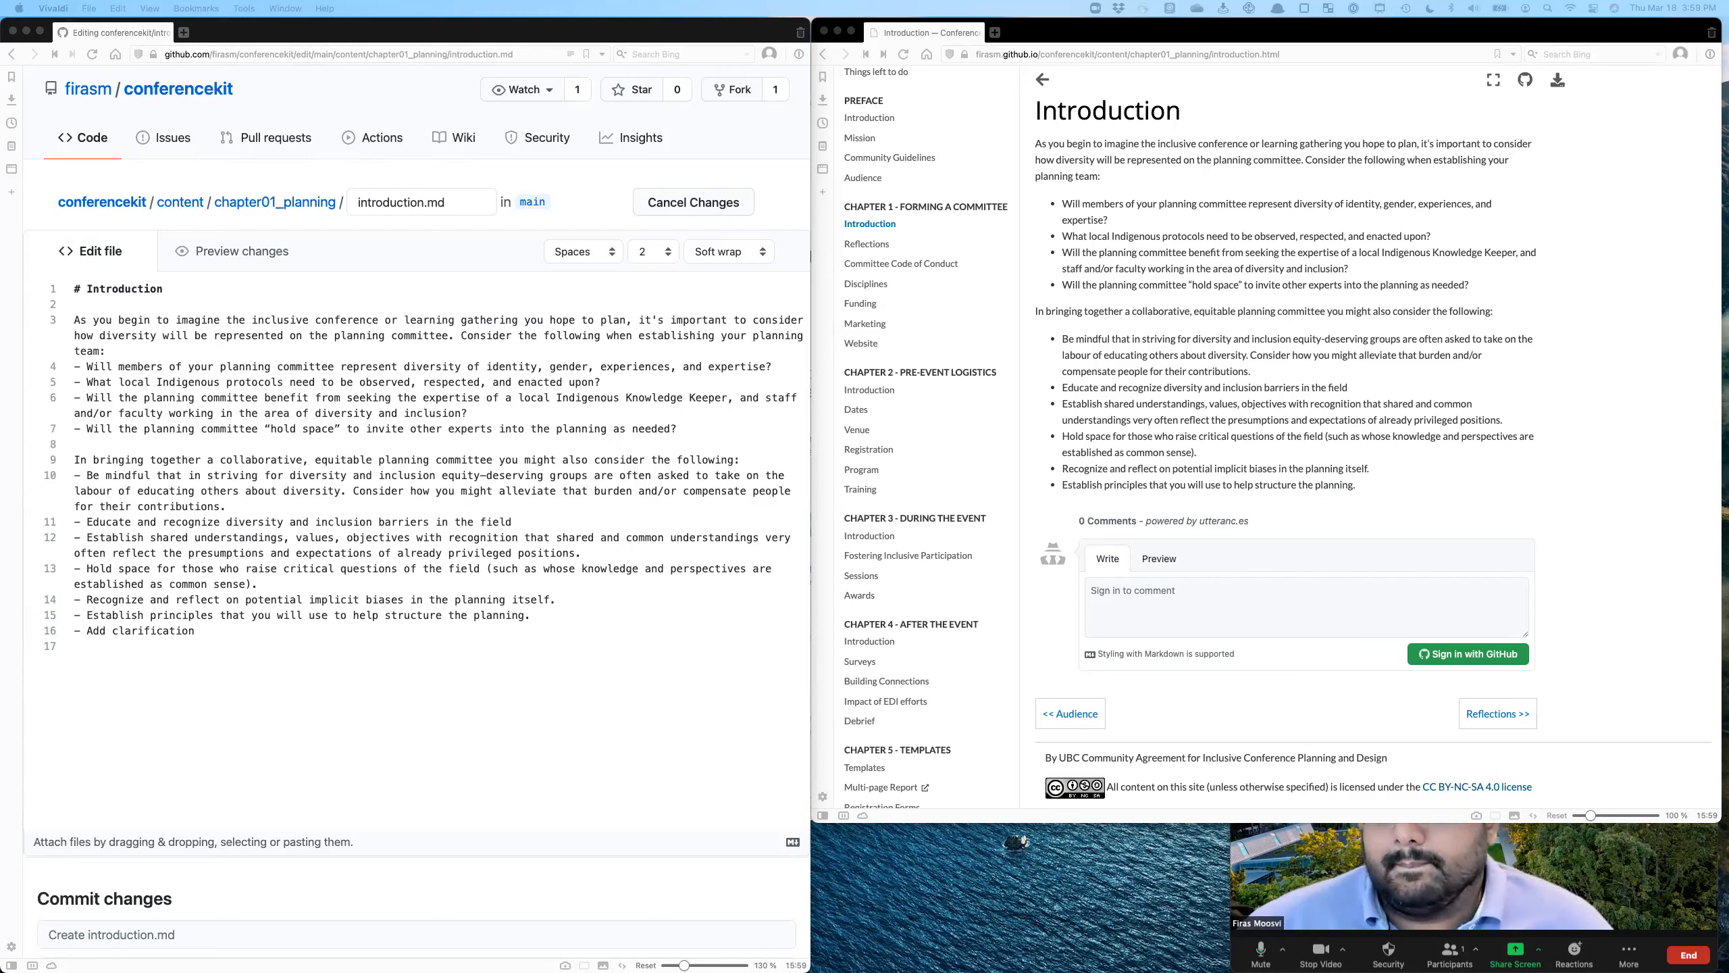
- Switch to the GitHub Markdown cheat sheet PDF in Safari and examine the header syntax alongside the file's Introduction heading
left_click_drag(0, 96, 1527, 12)
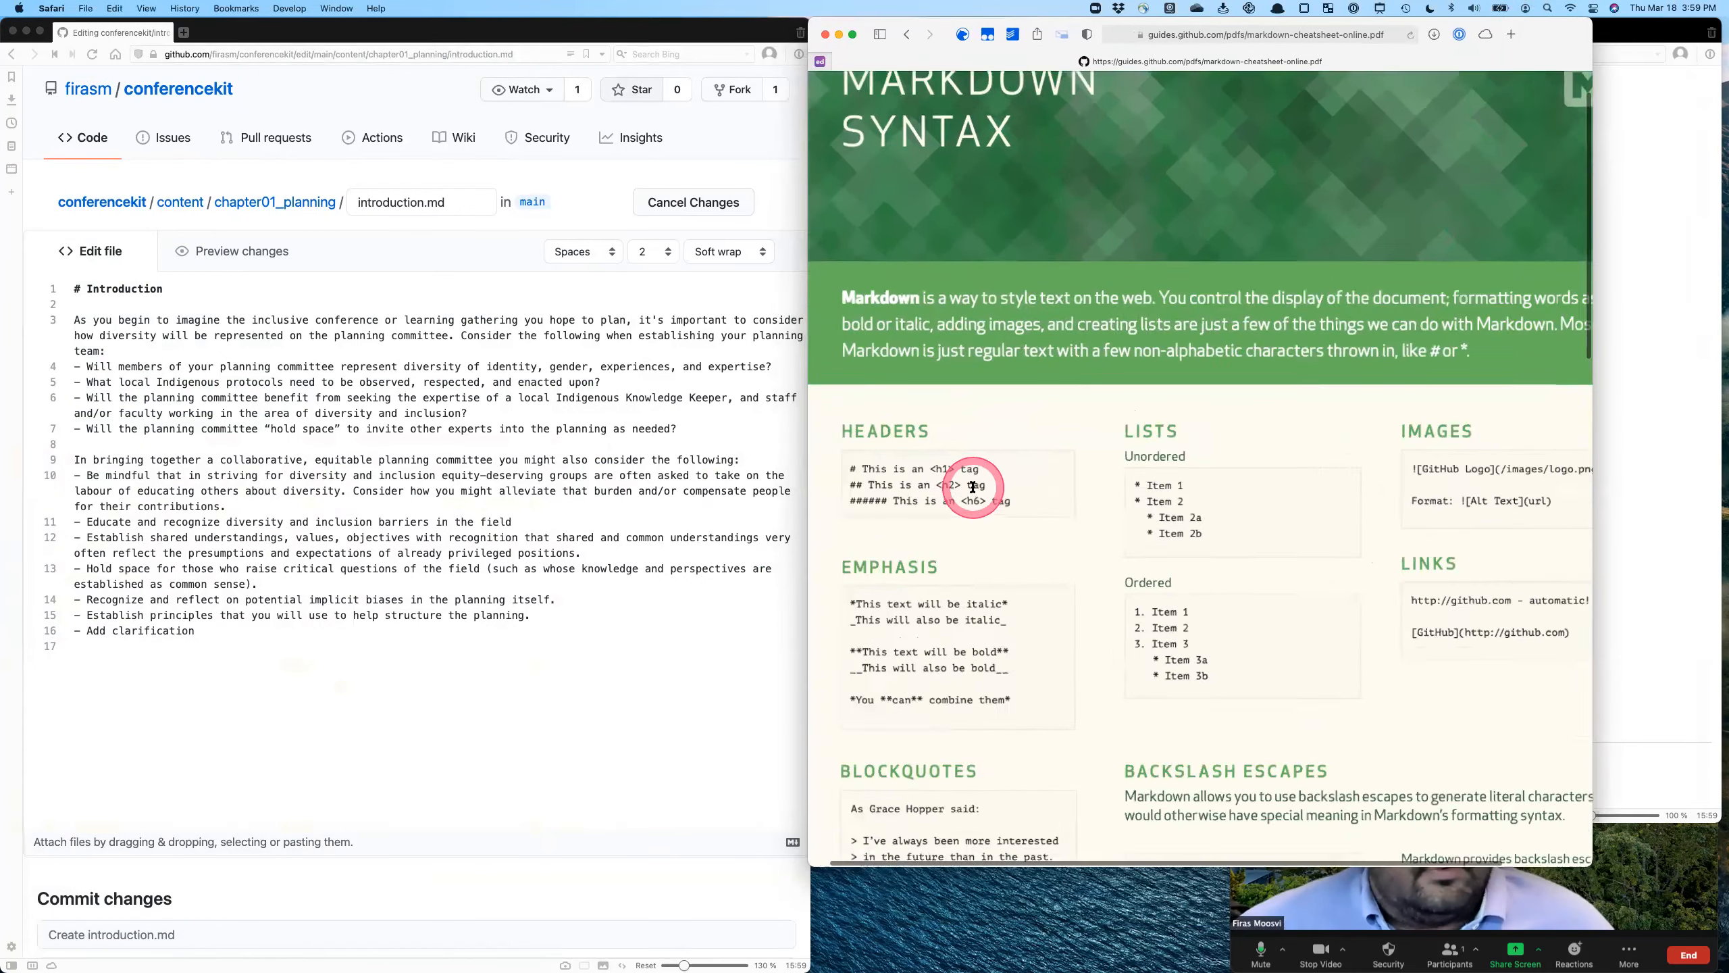
scroll(974, 485, "up", 5)
scroll(973, 486, "up", 1)
scroll(973, 485, "down", 1)
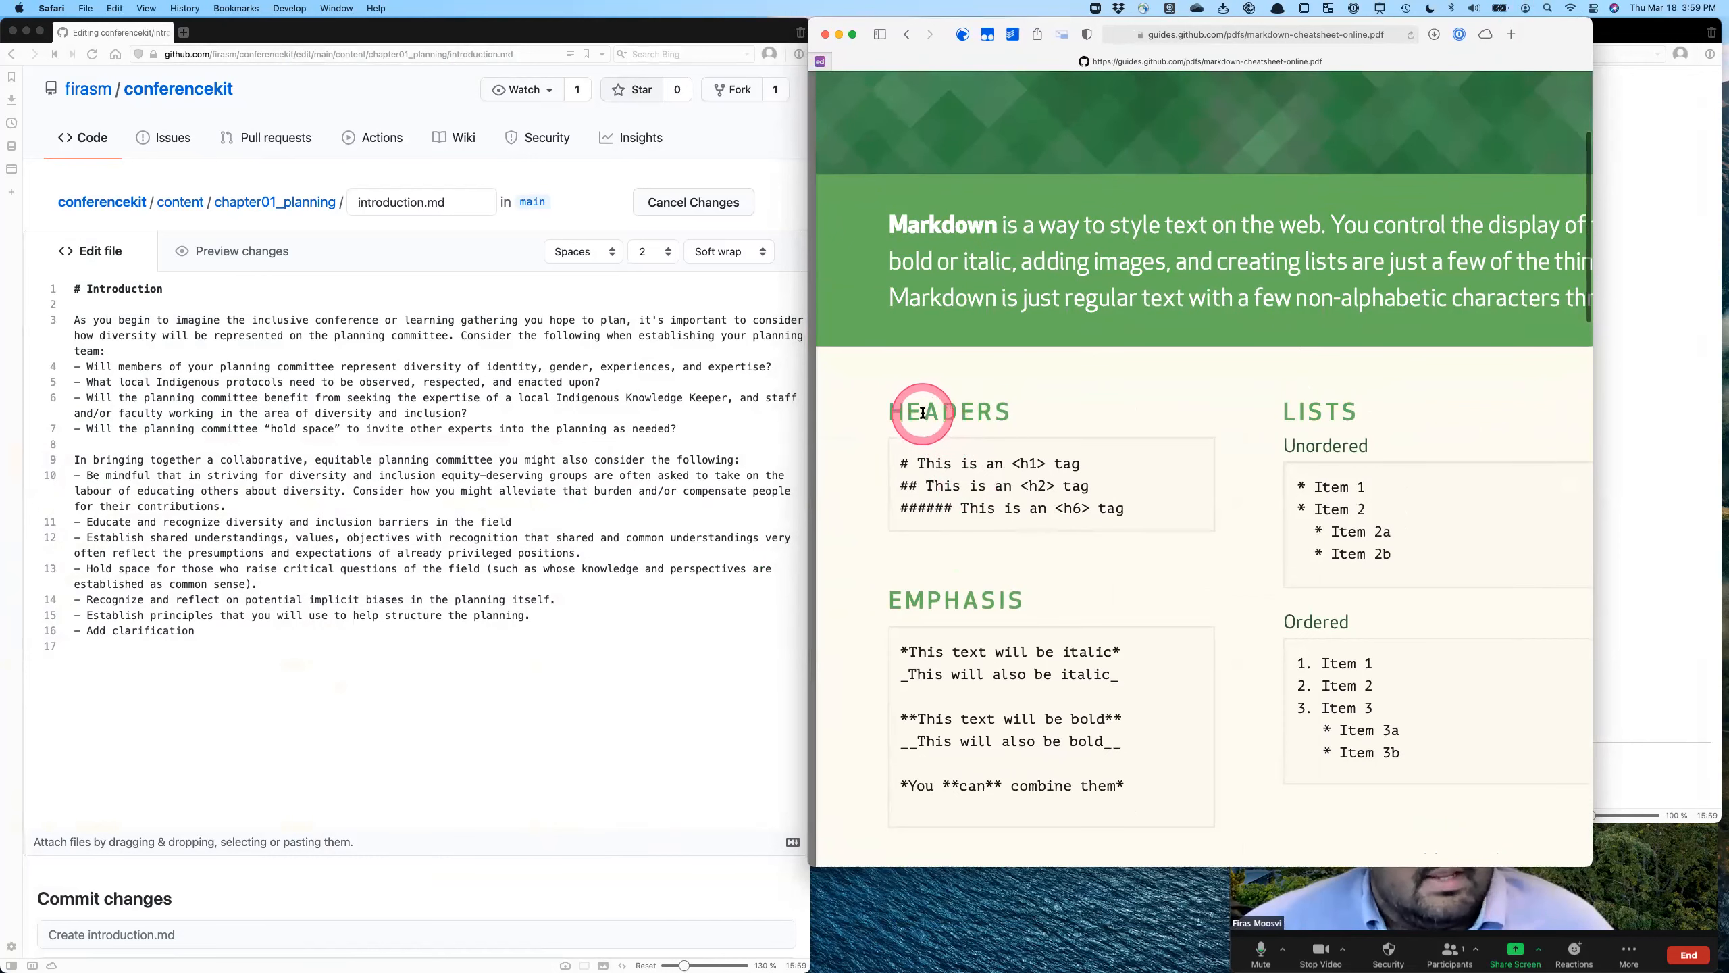
left_click(908, 466)
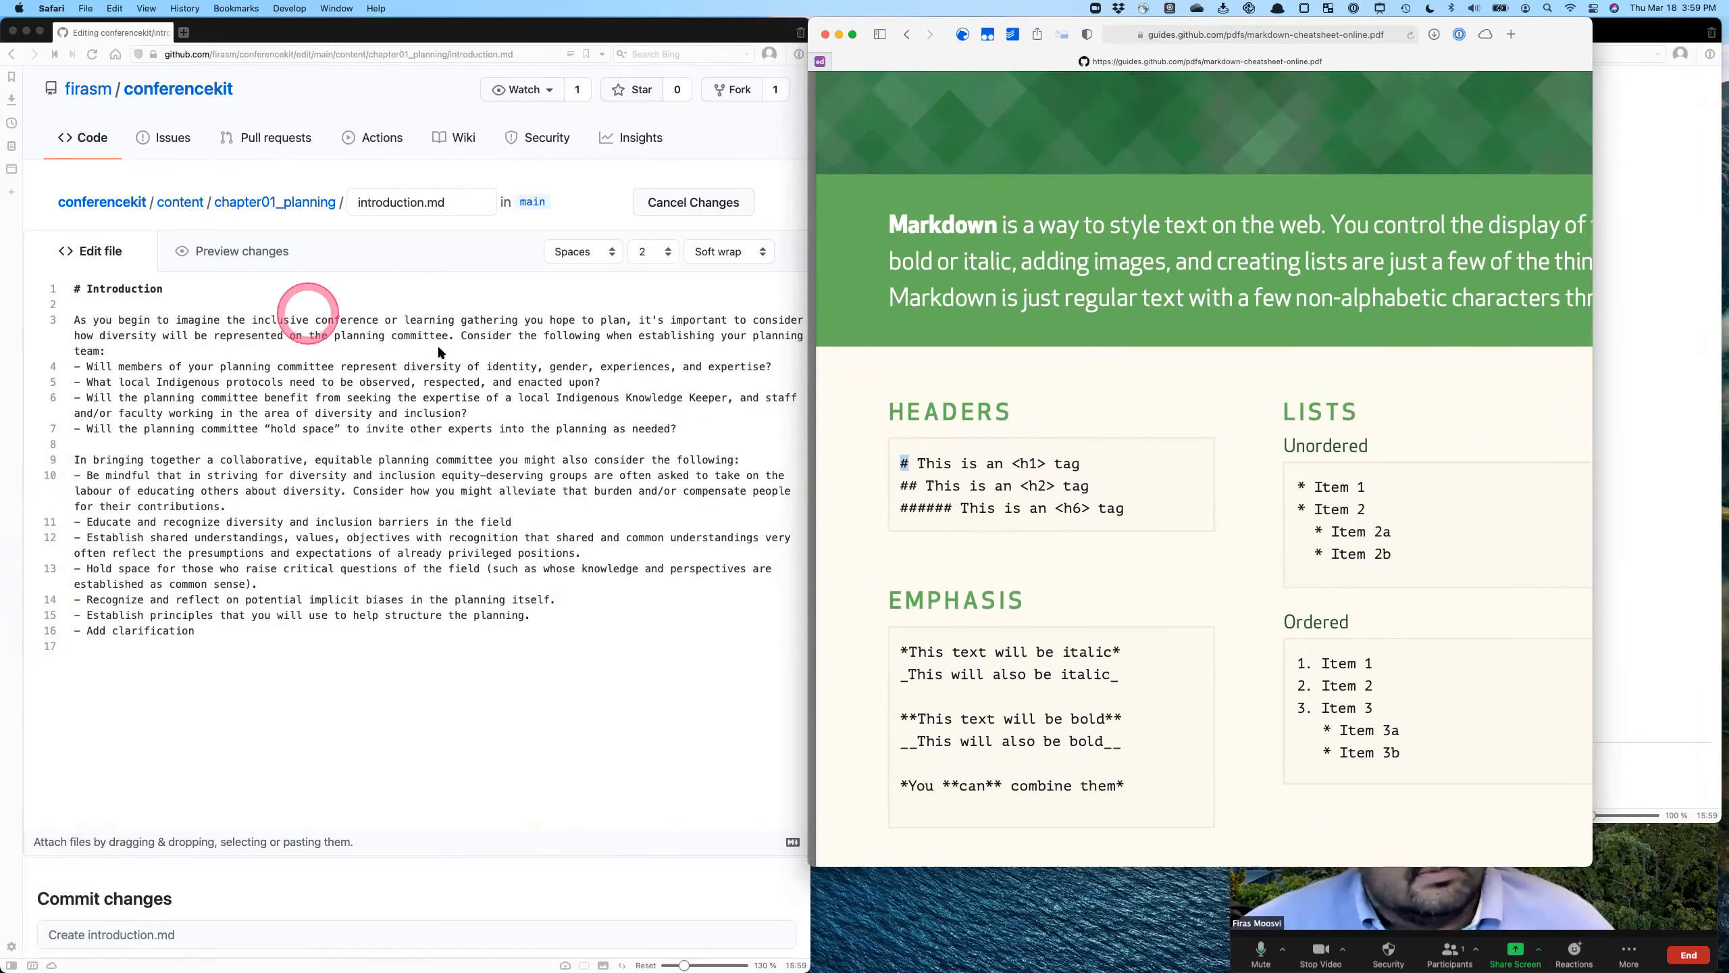
left_click_drag(899, 486, 921, 486)
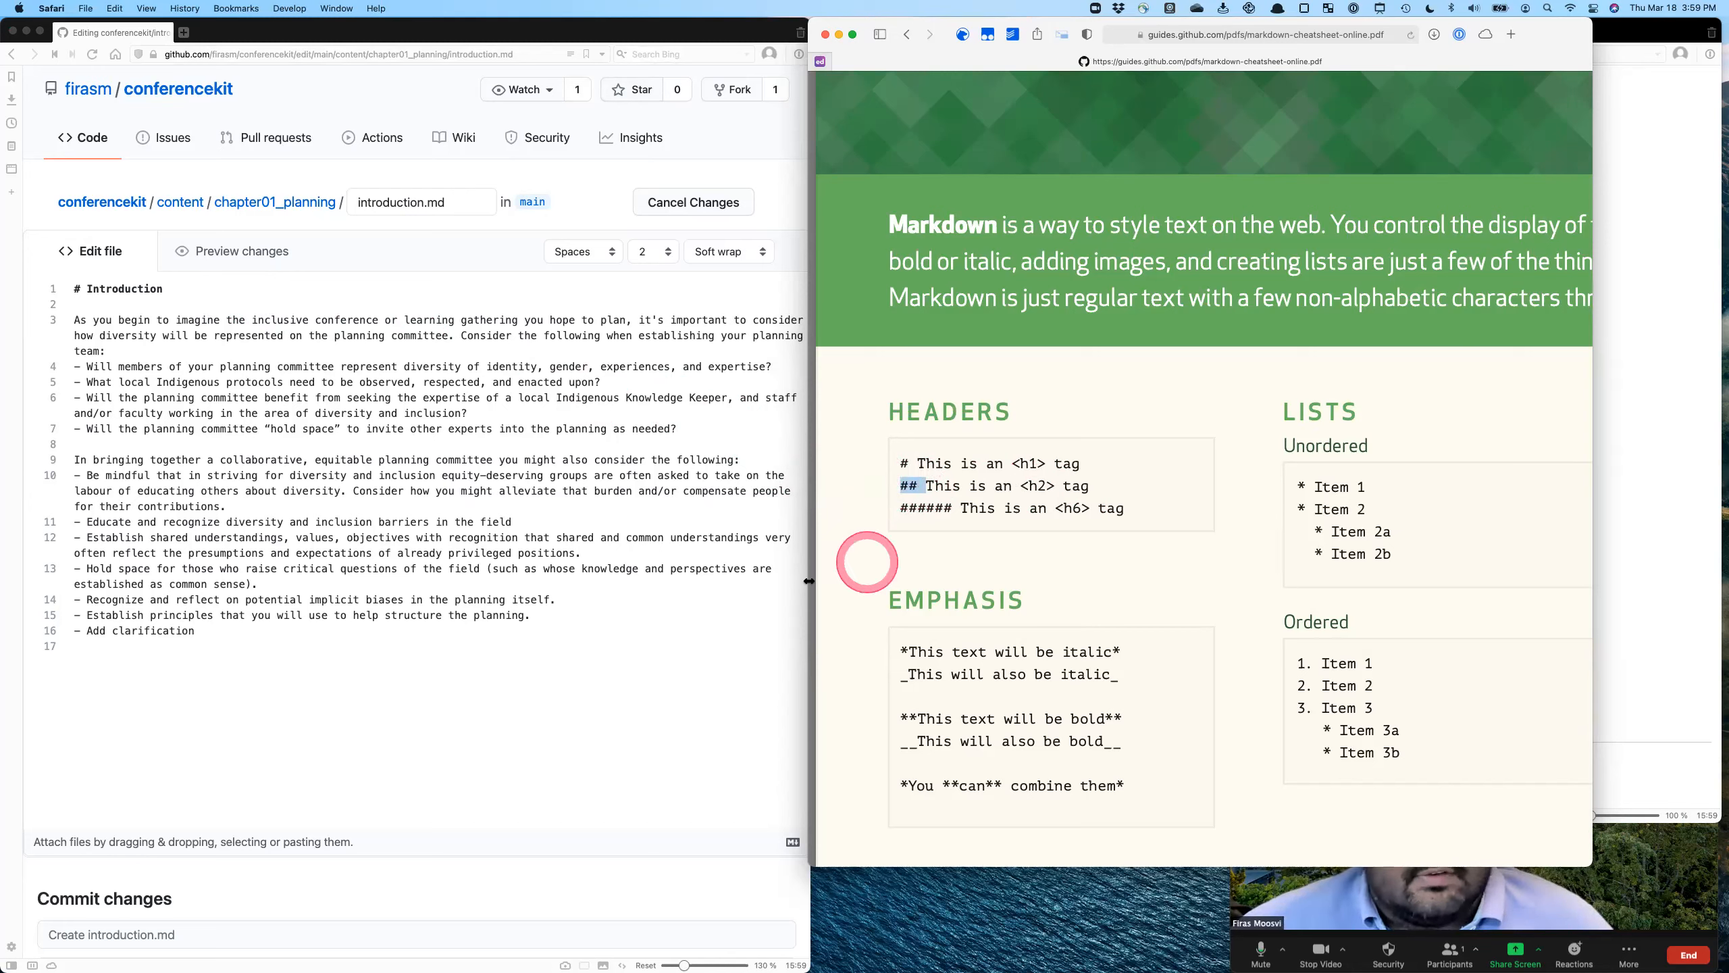
left_click(88, 295)
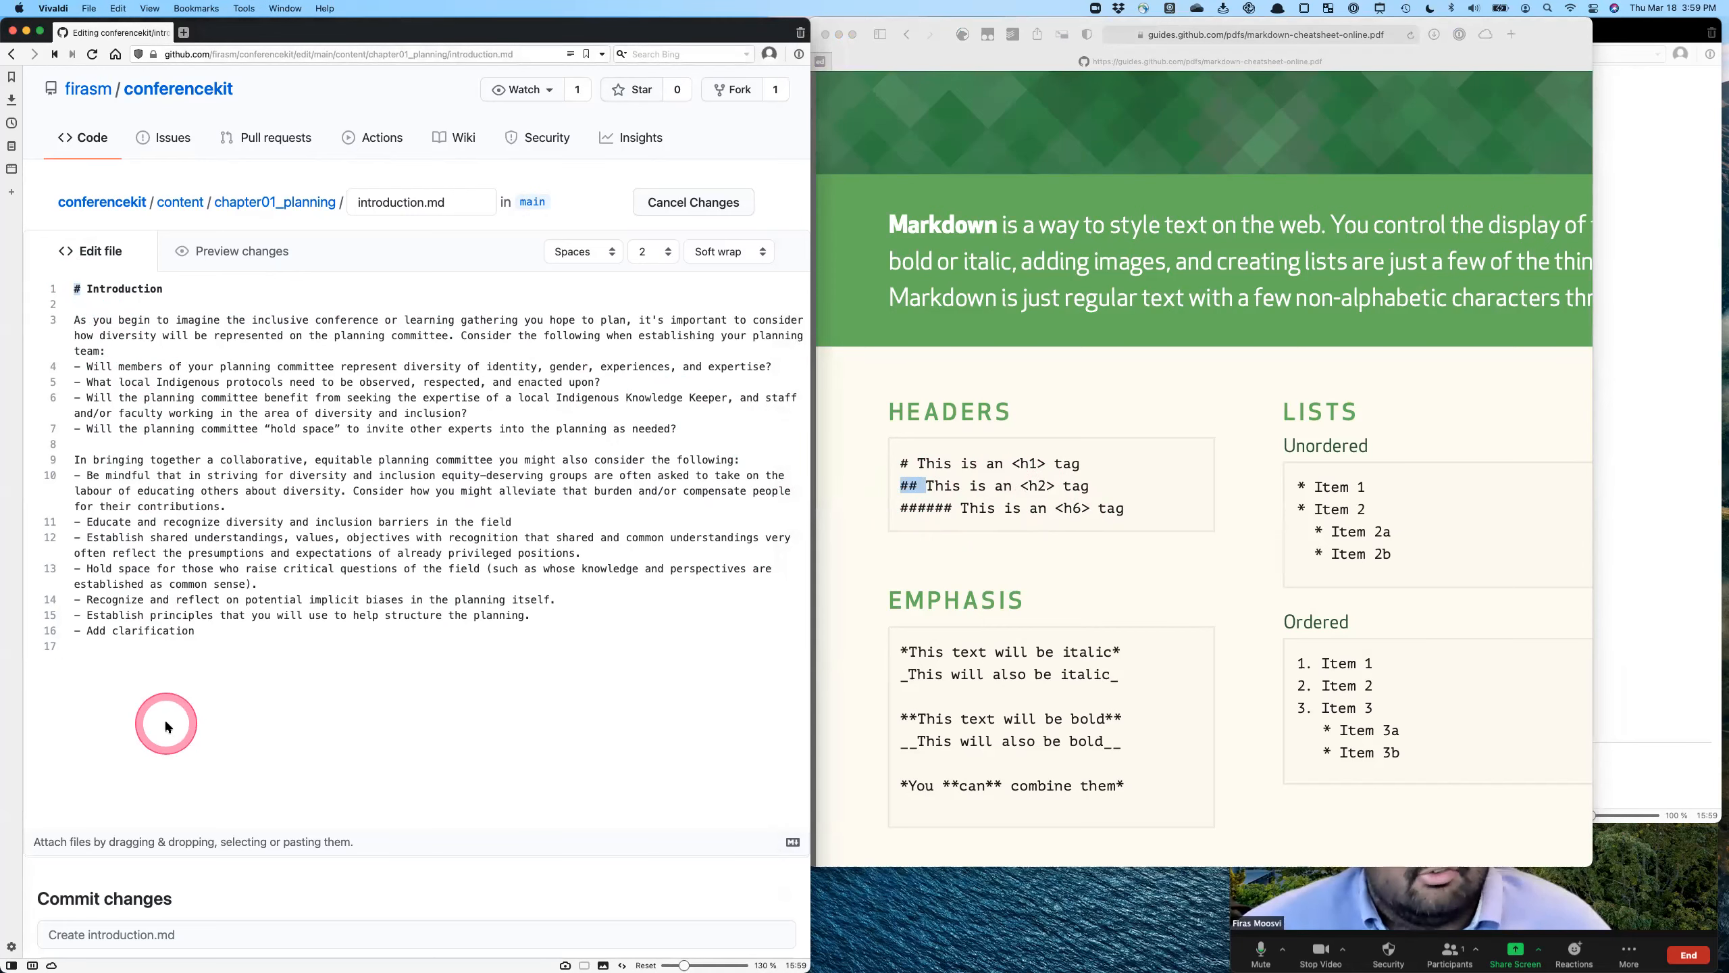
left_click(913, 490)
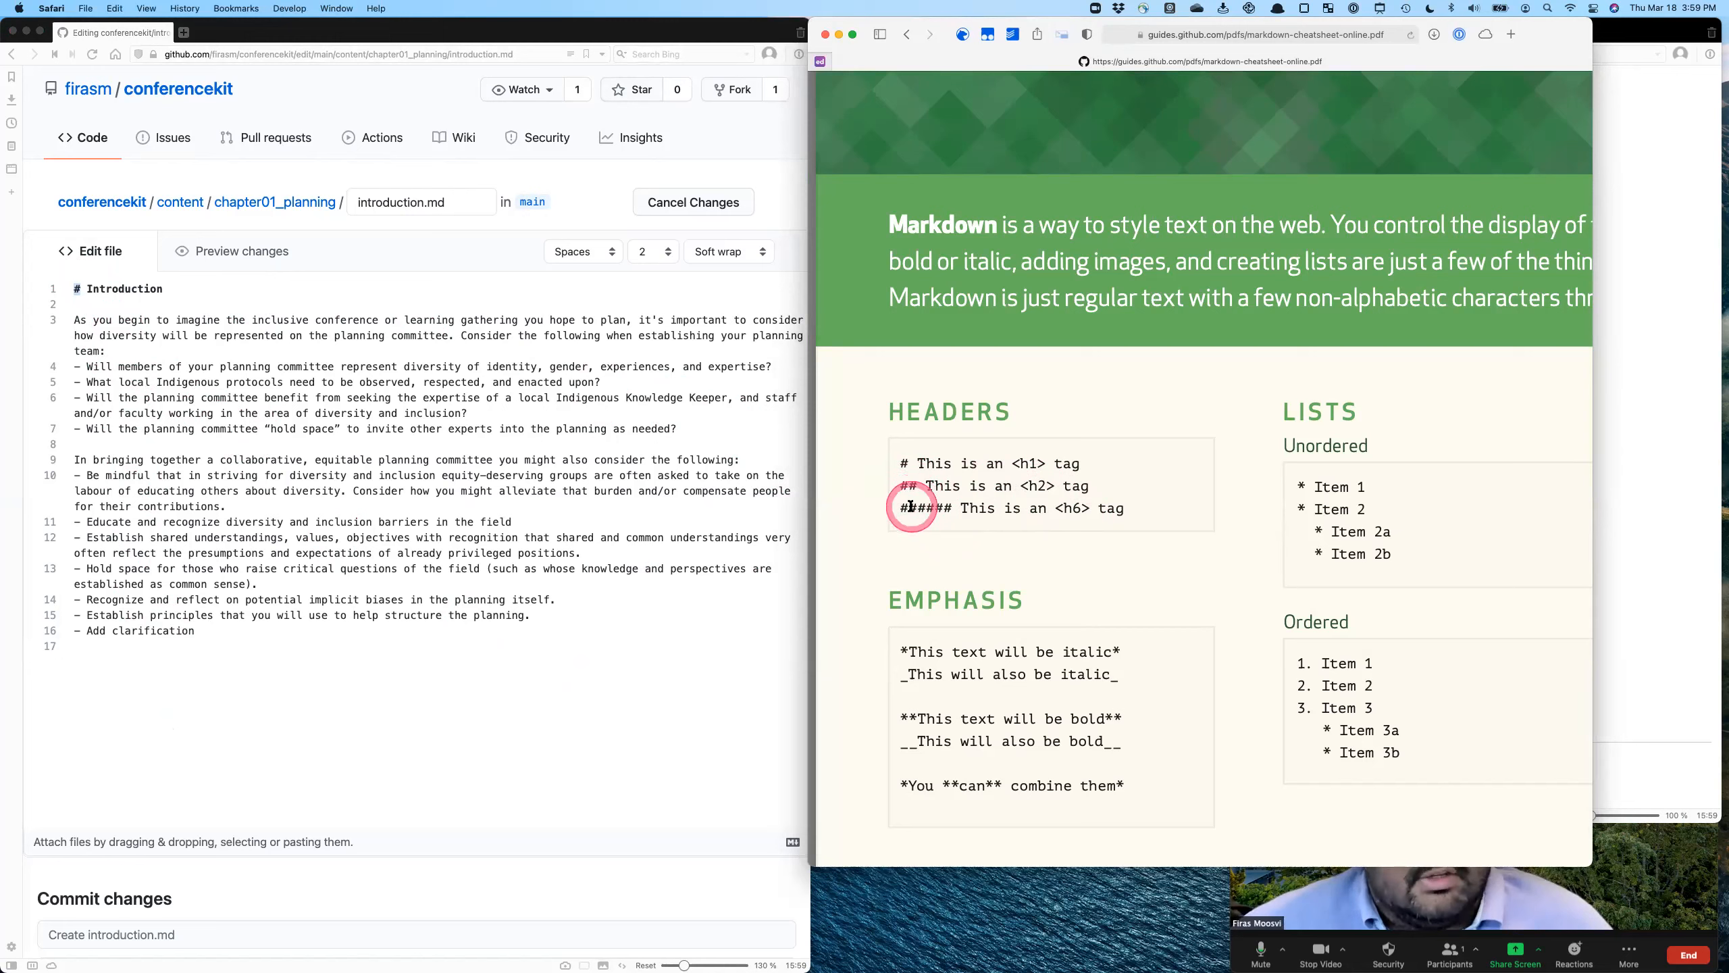
- Add the headings "# Level 1", "## Level 2" and "### Level 3" at the end of introduction.md and preview them
left_click(451, 738)
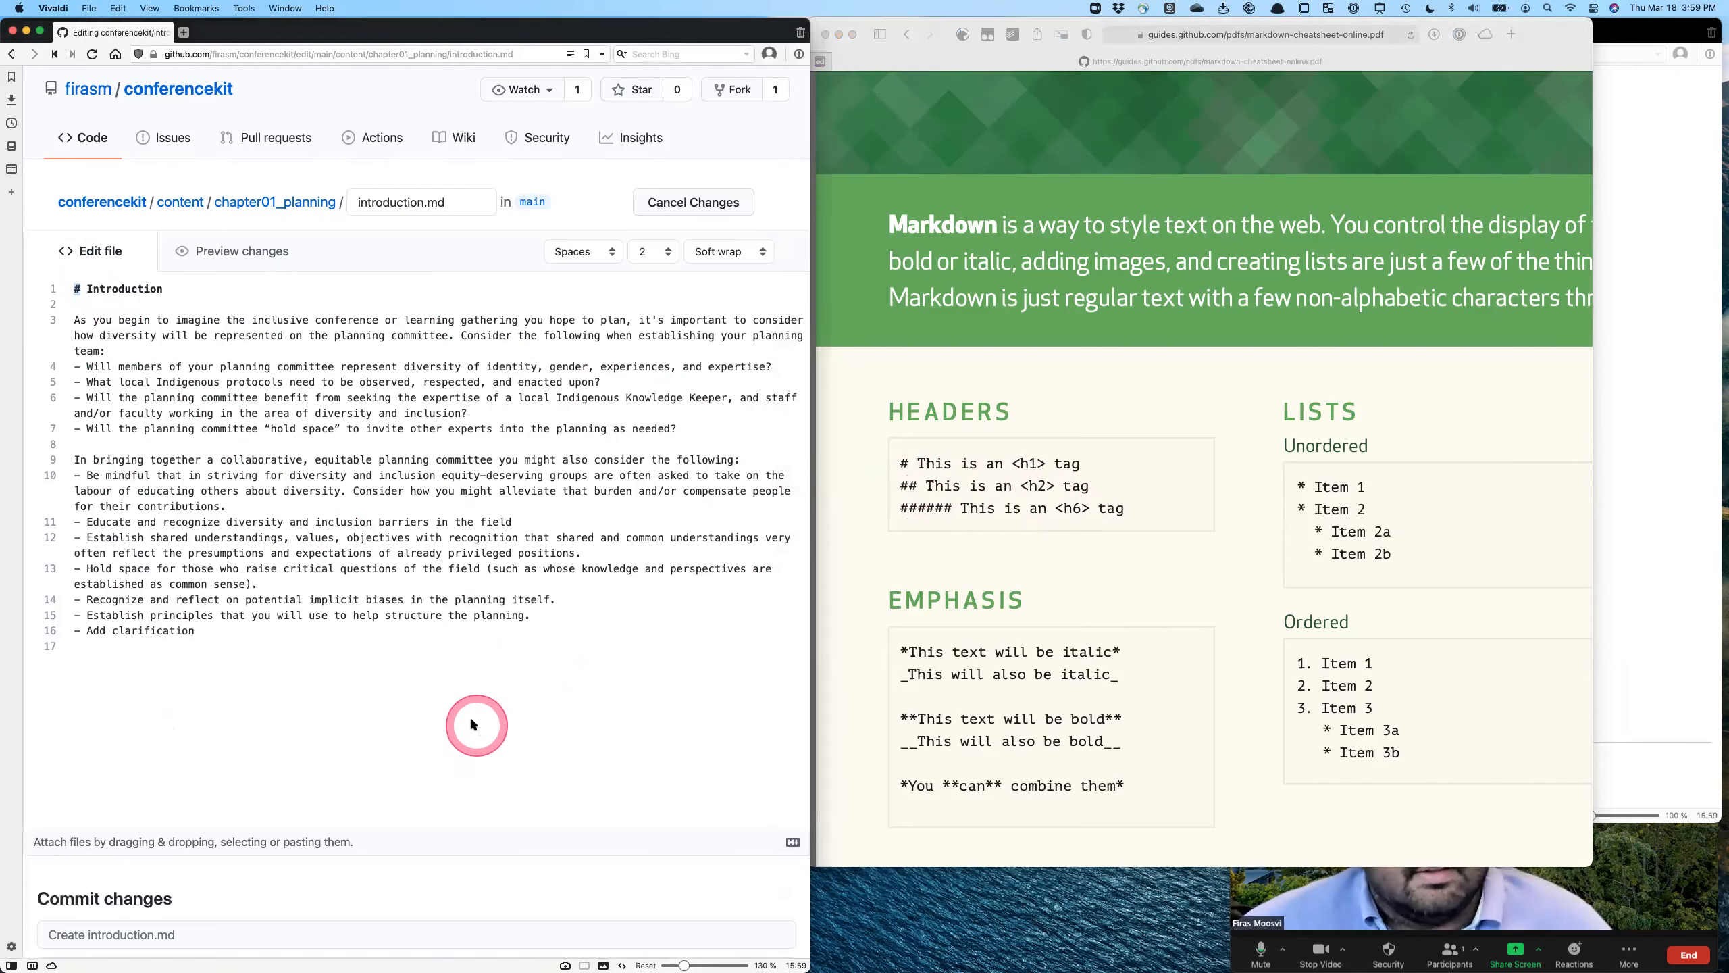
left_click(327, 482)
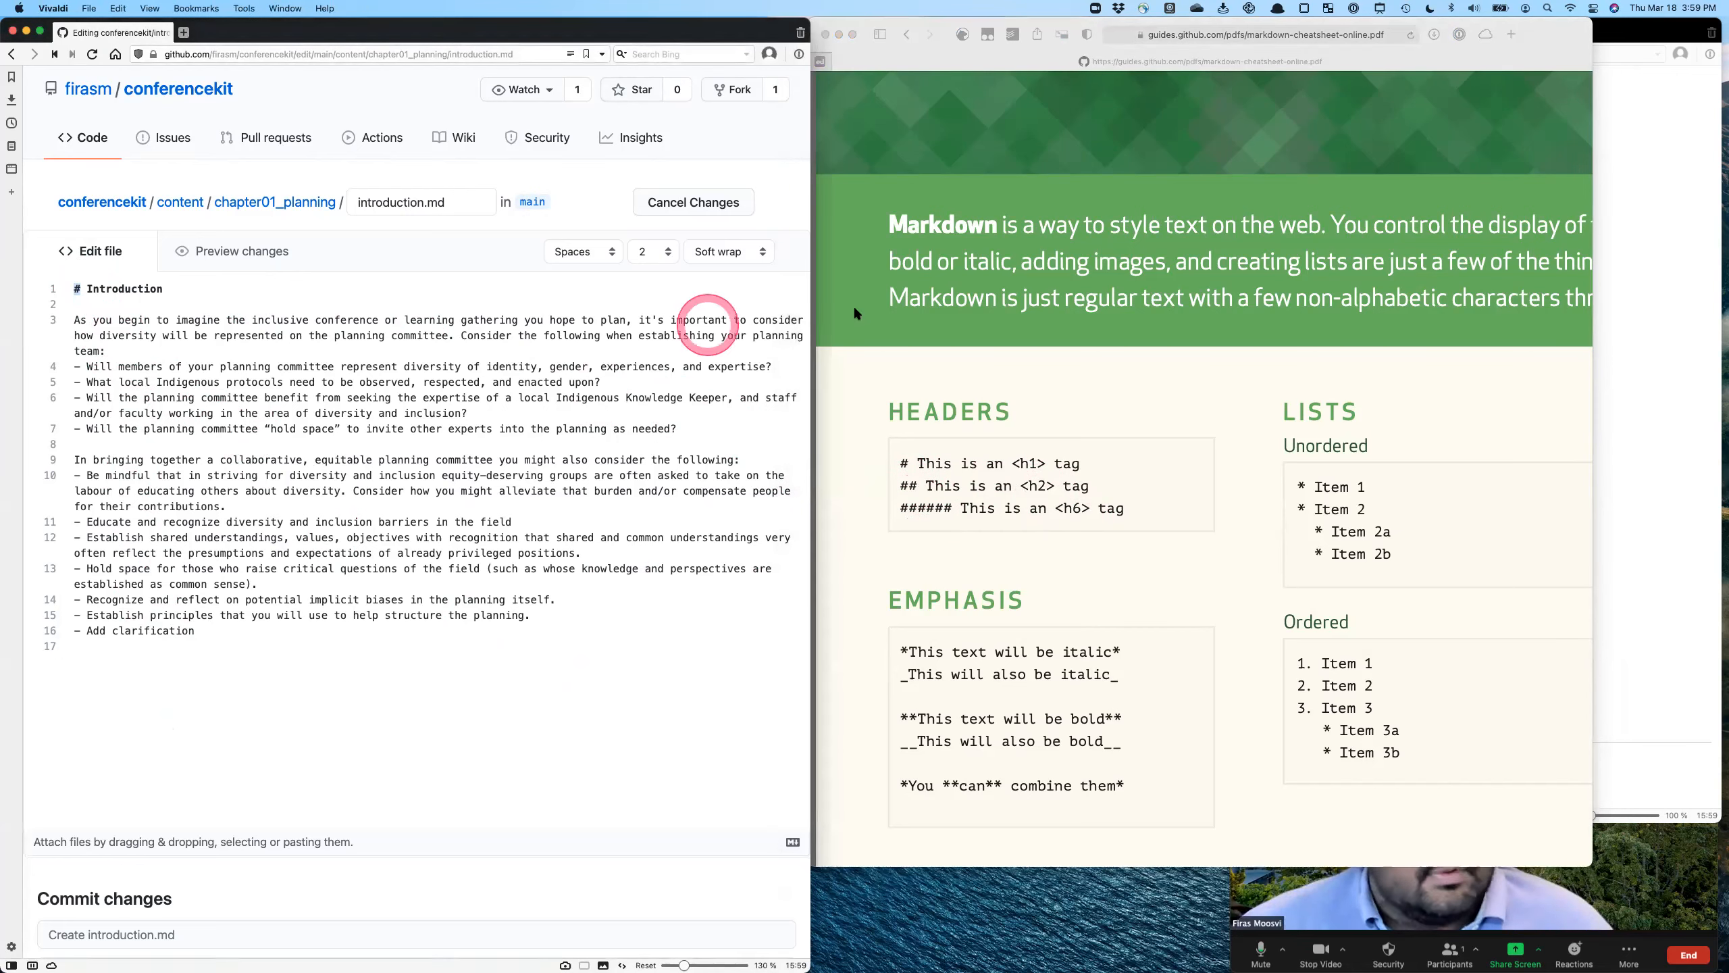
left_click(525, 691)
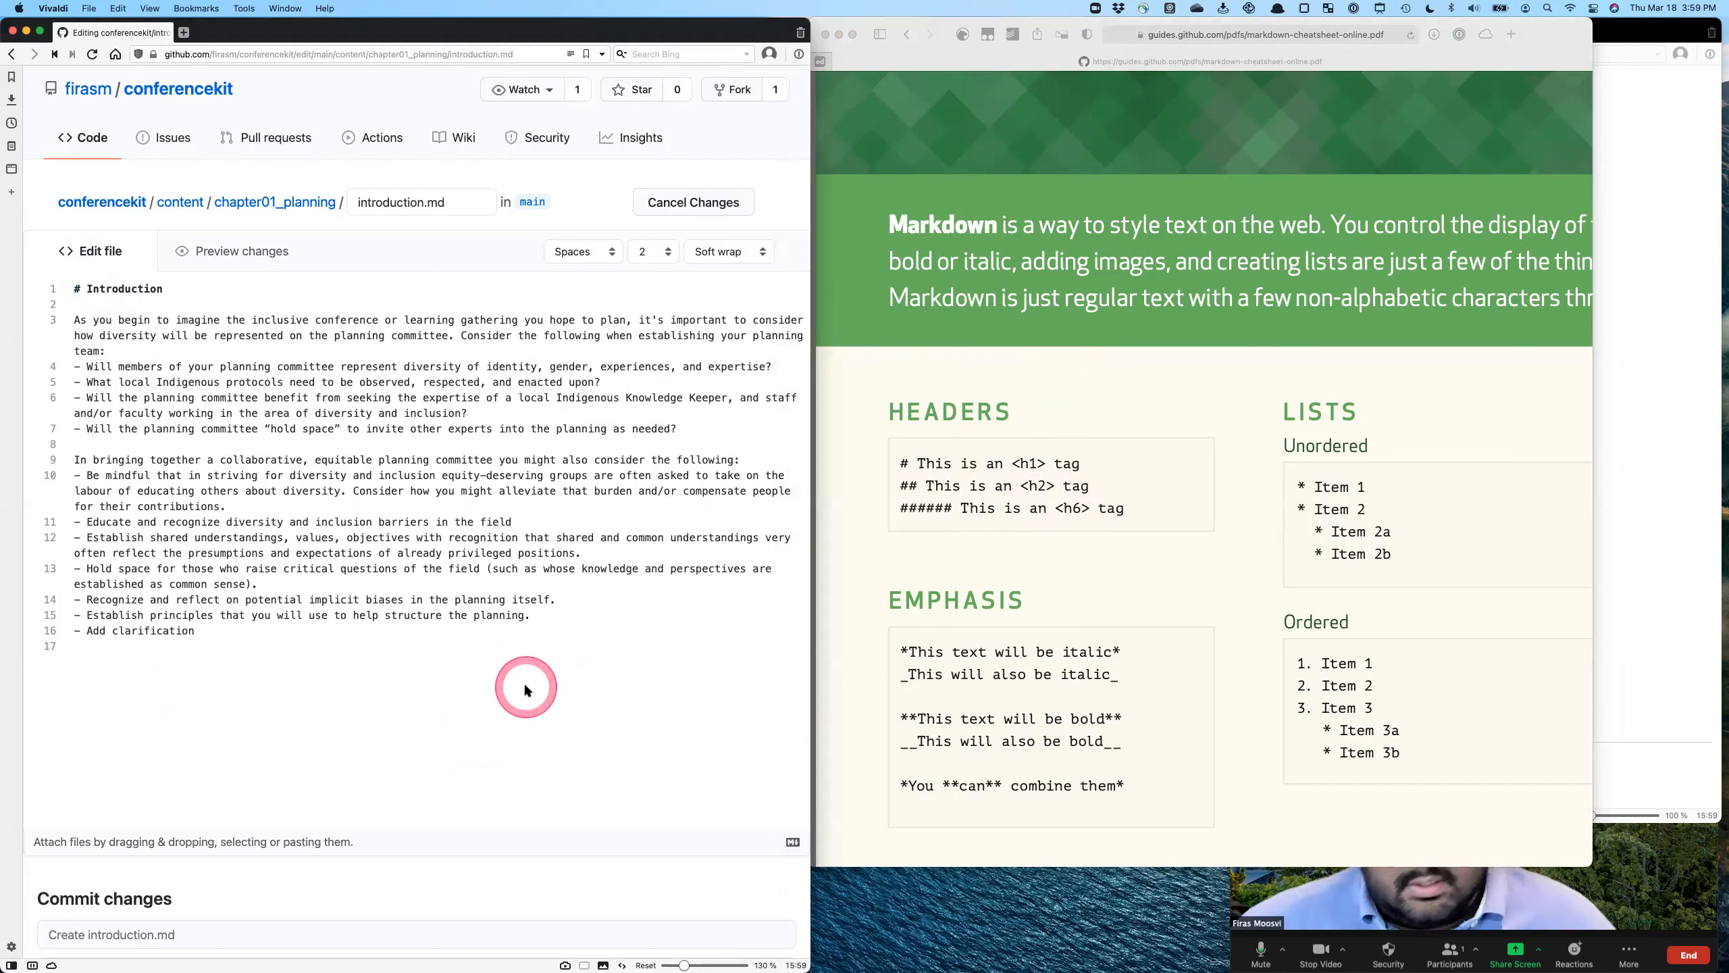
type("# Level 1")
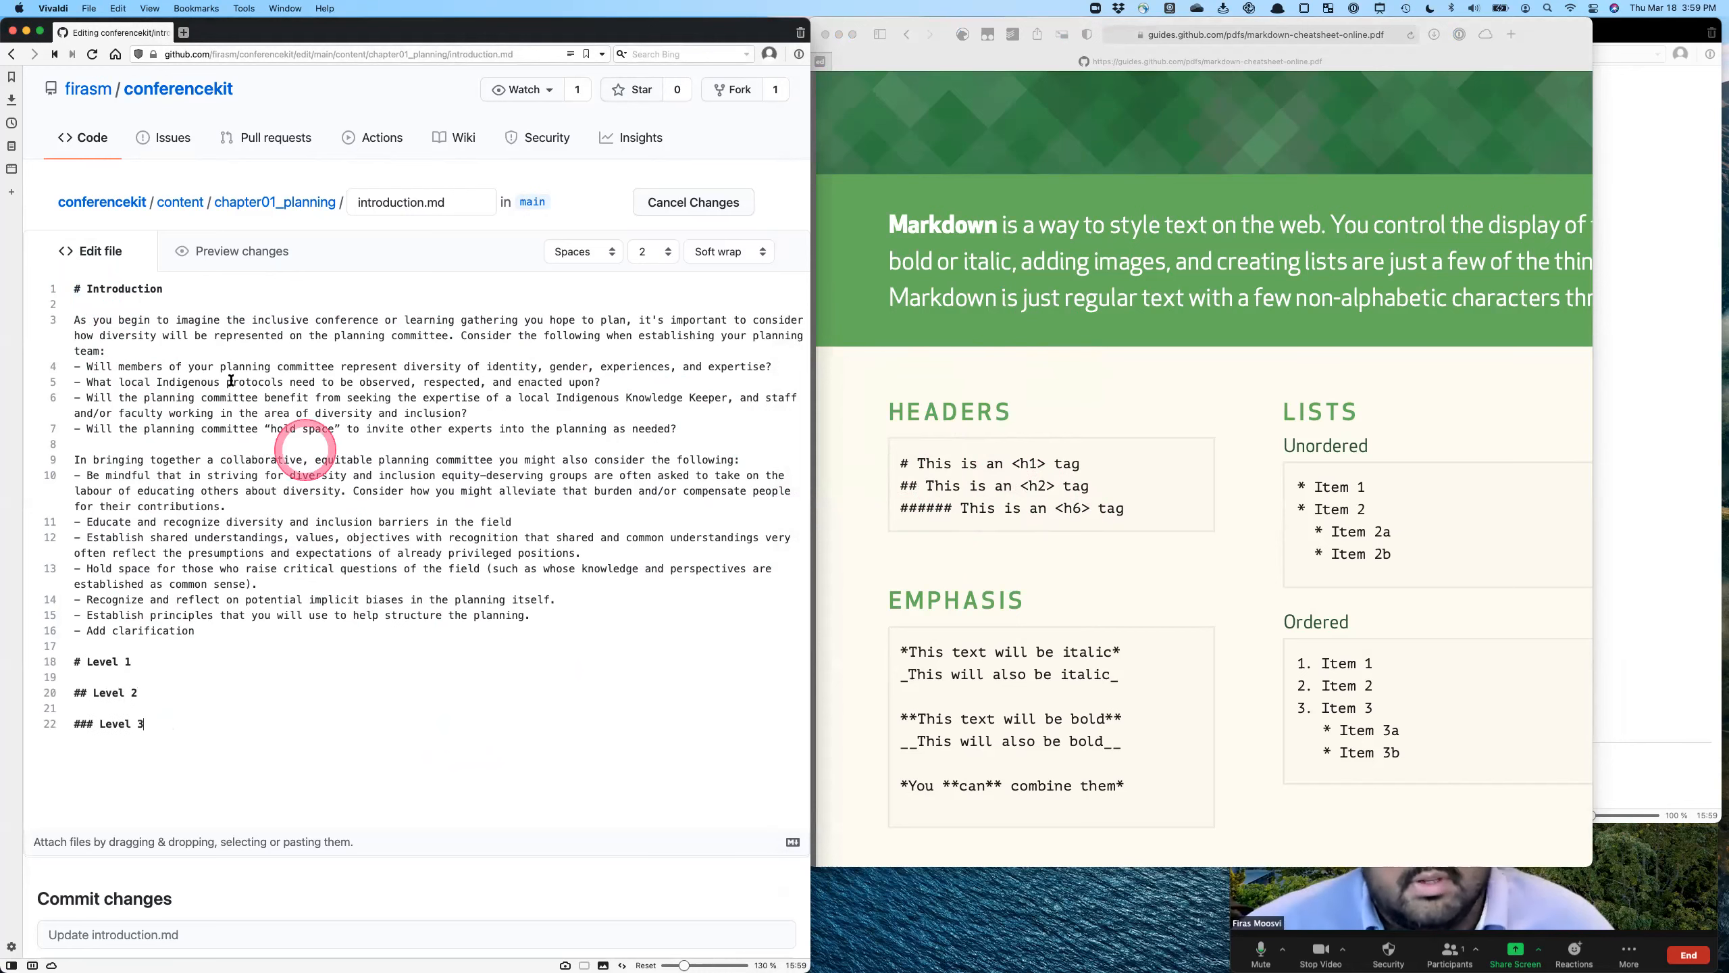
left_click(203, 252)
scroll(260, 591, "down", 7)
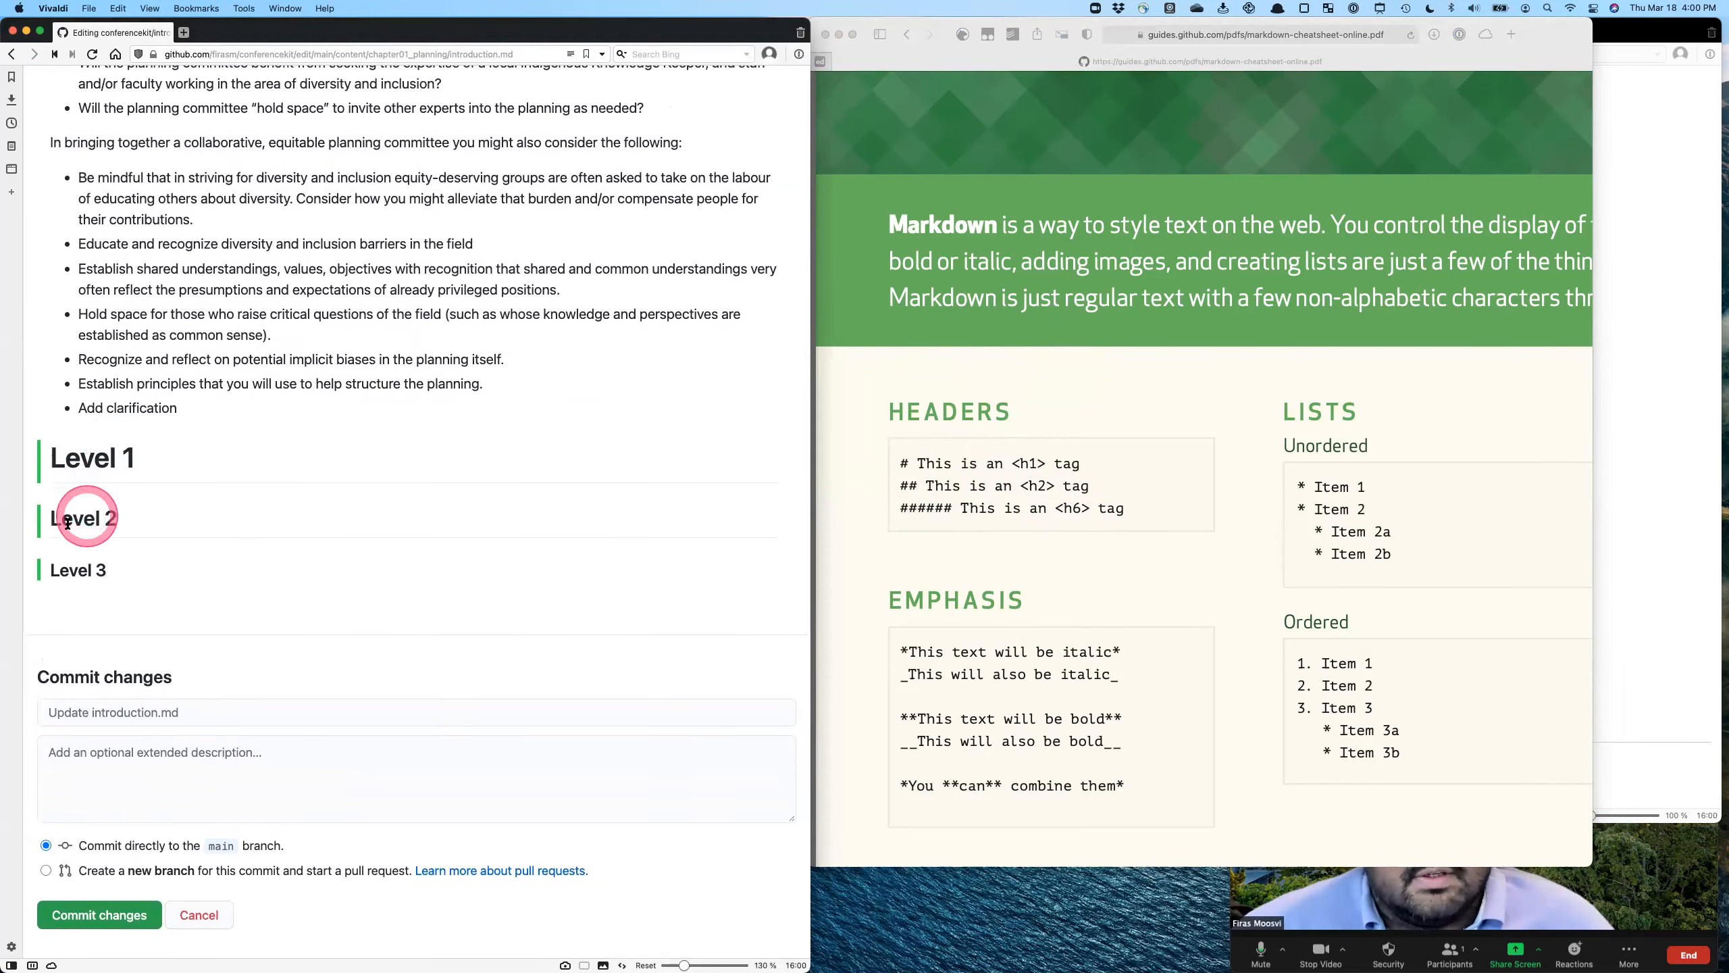
scroll(78, 575, "up", 5)
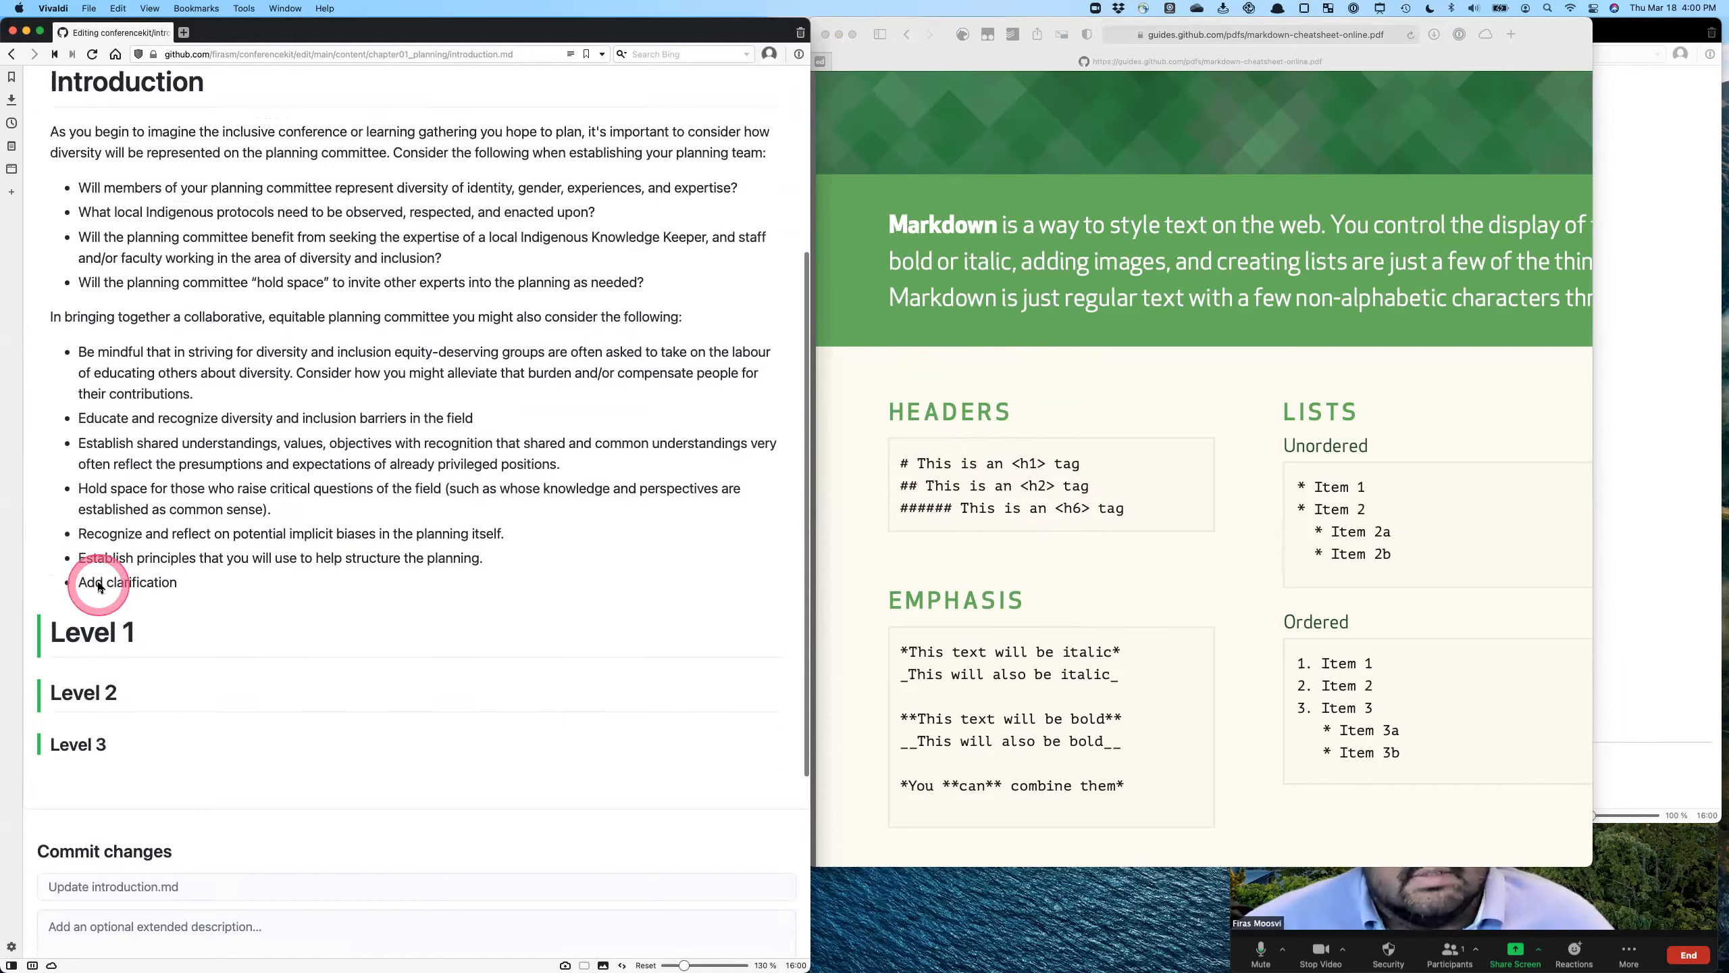
- Add the heading "###### Level 6" below Level 3, preview it and return to the Markdown source
left_click(96, 135)
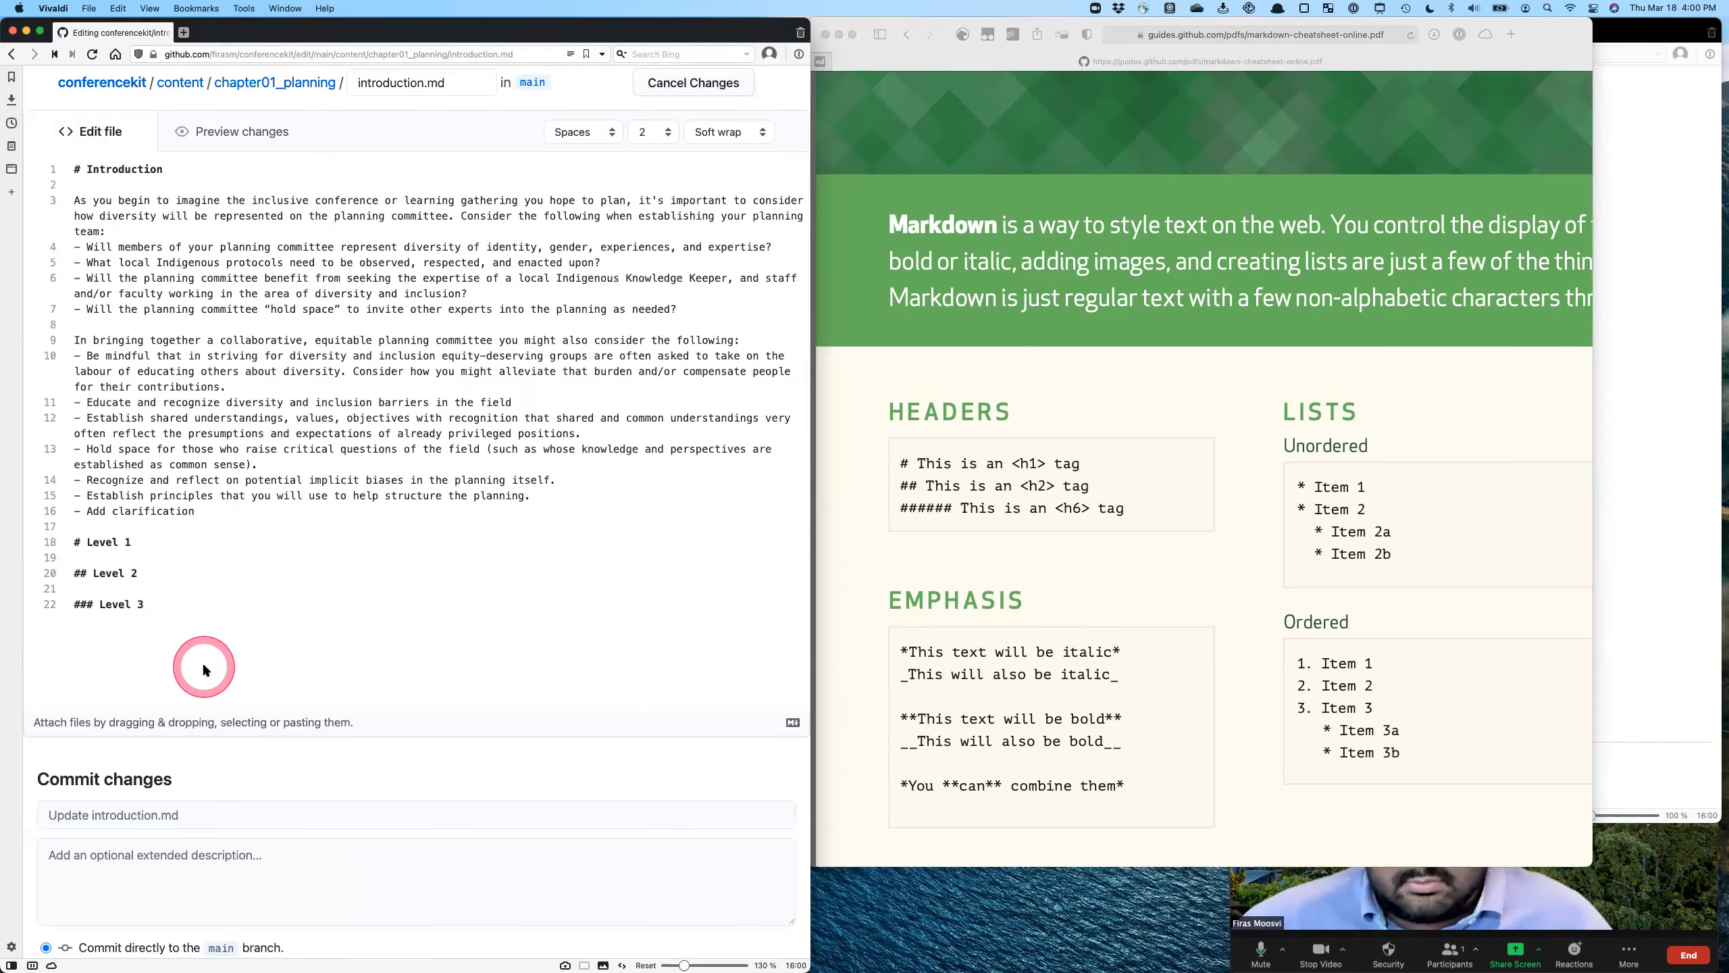
type("###### Level 6")
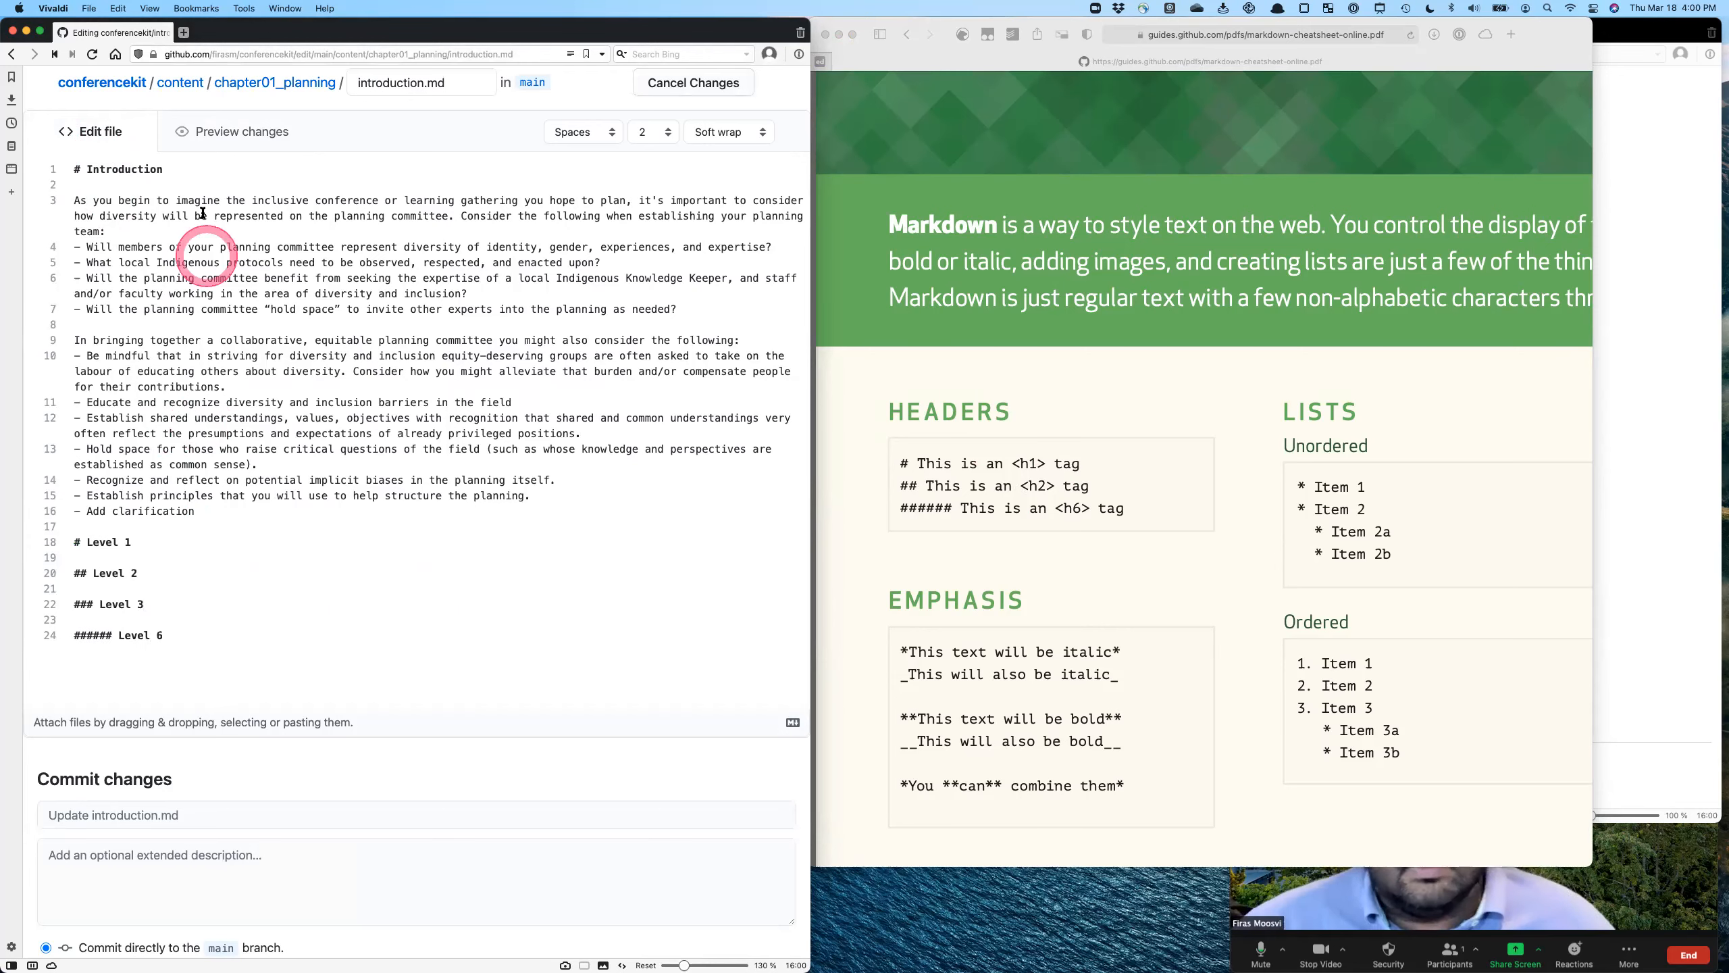
left_click(215, 133)
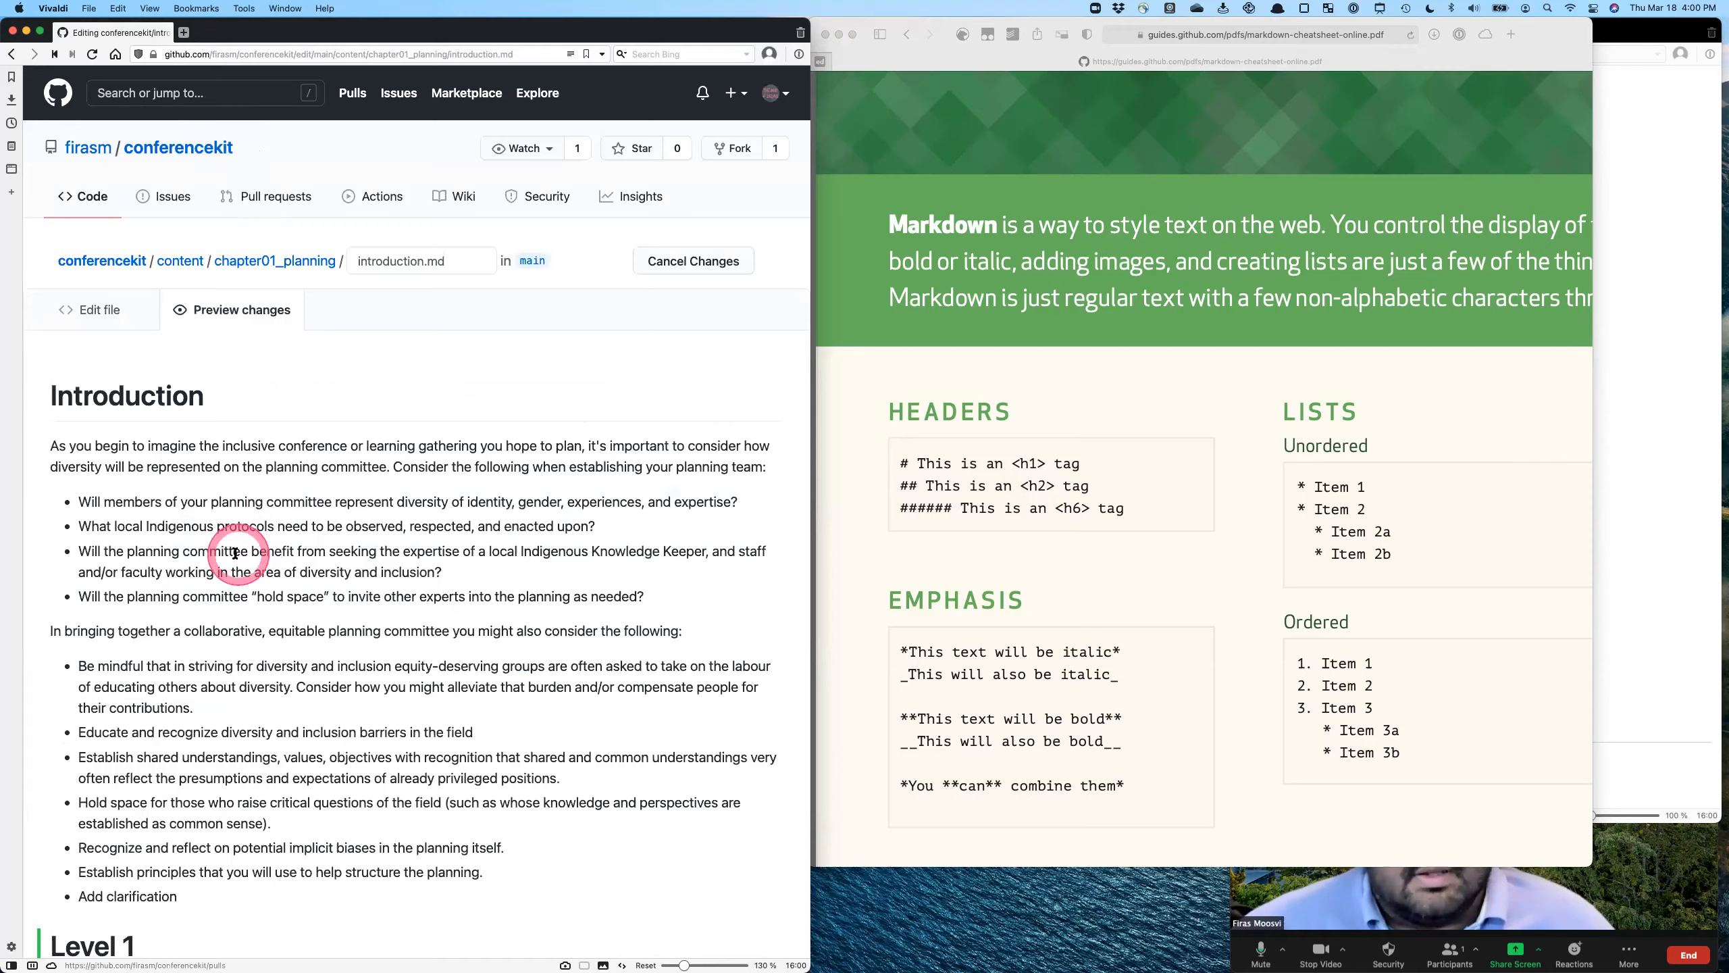
scroll(187, 756, "down", 5)
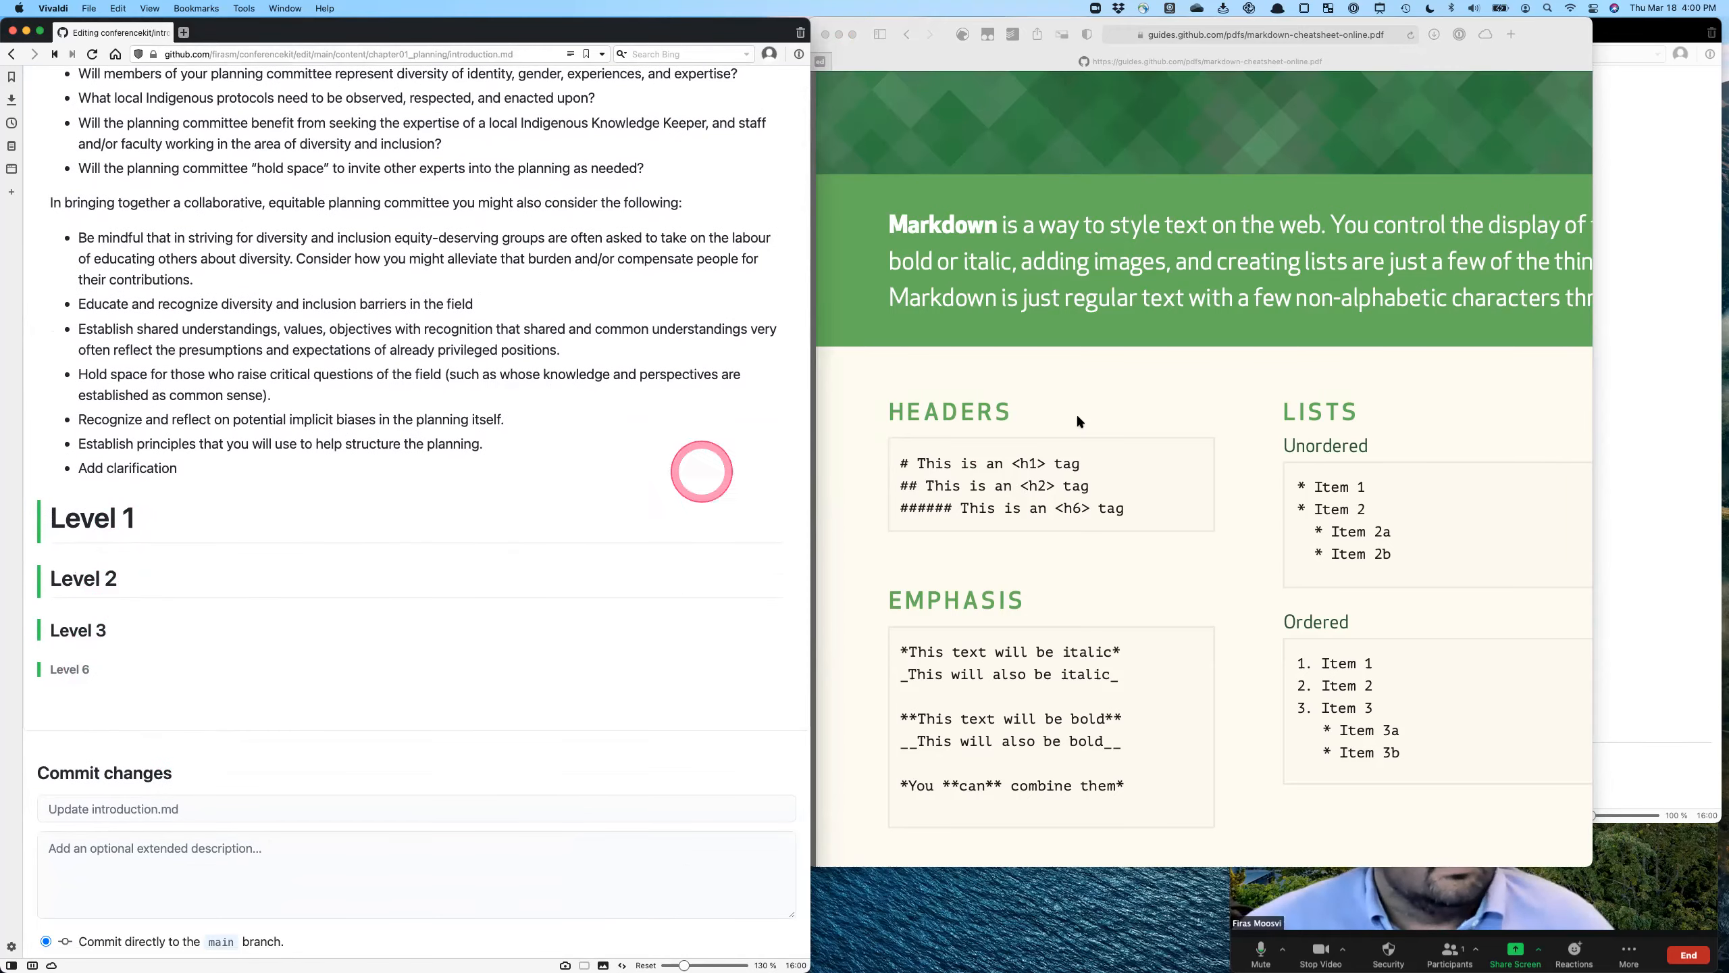
scroll(153, 408, "up", 6)
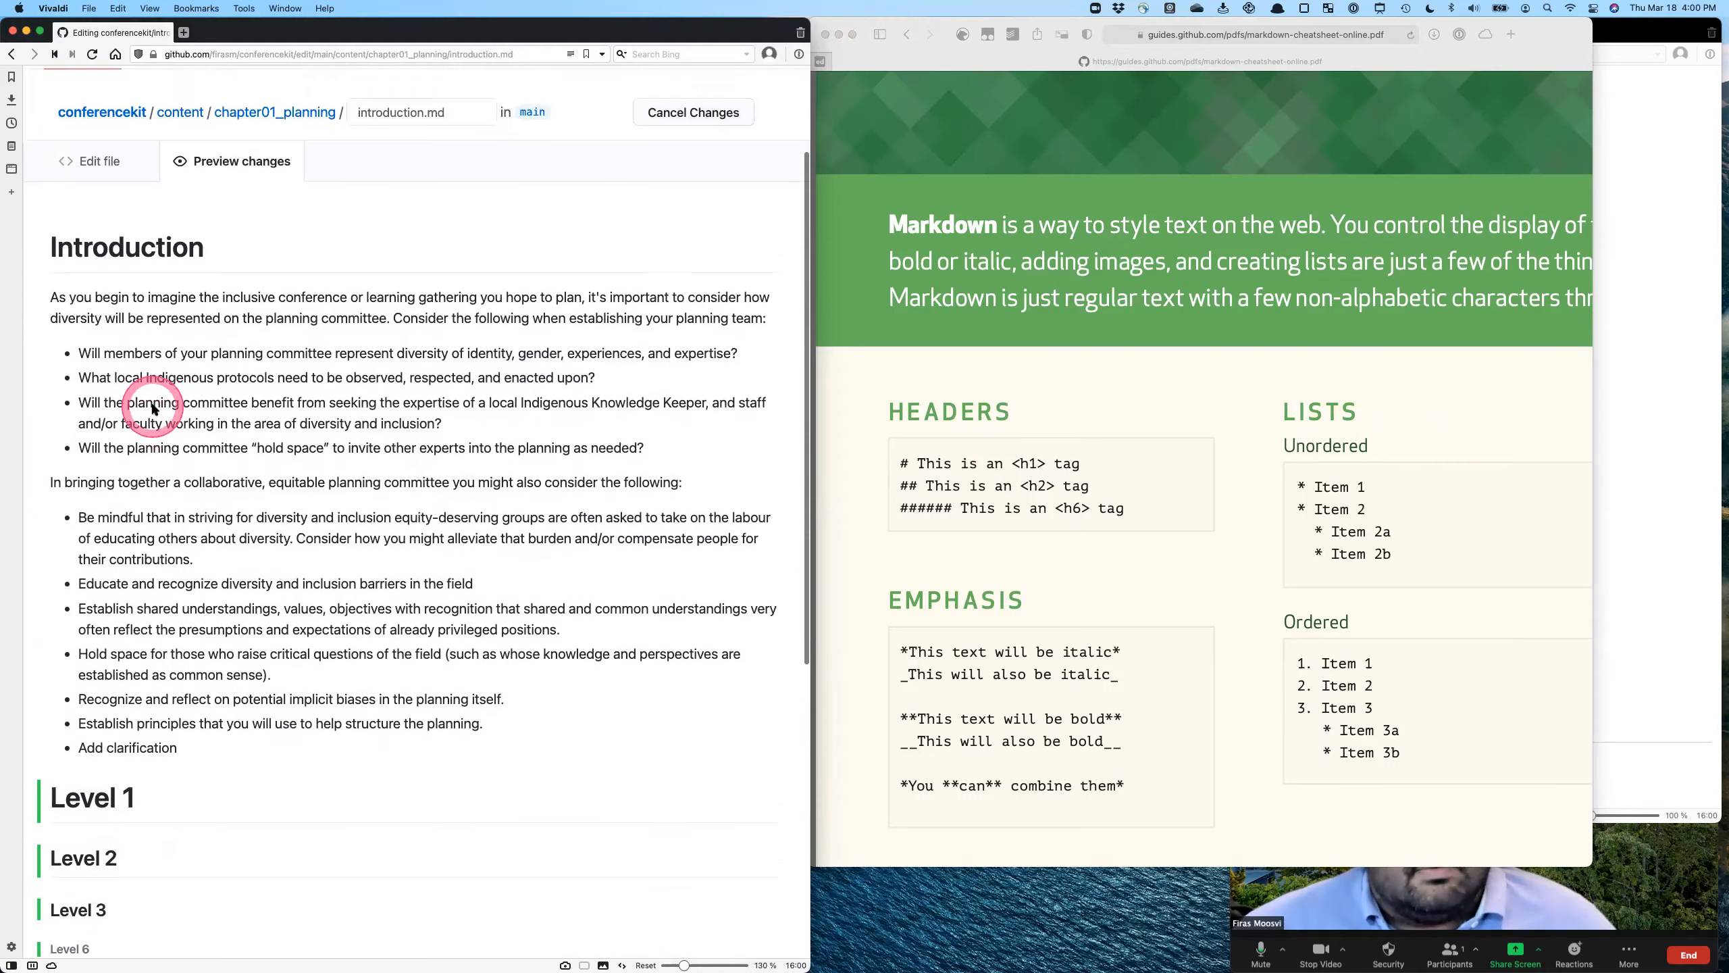
left_click(102, 212)
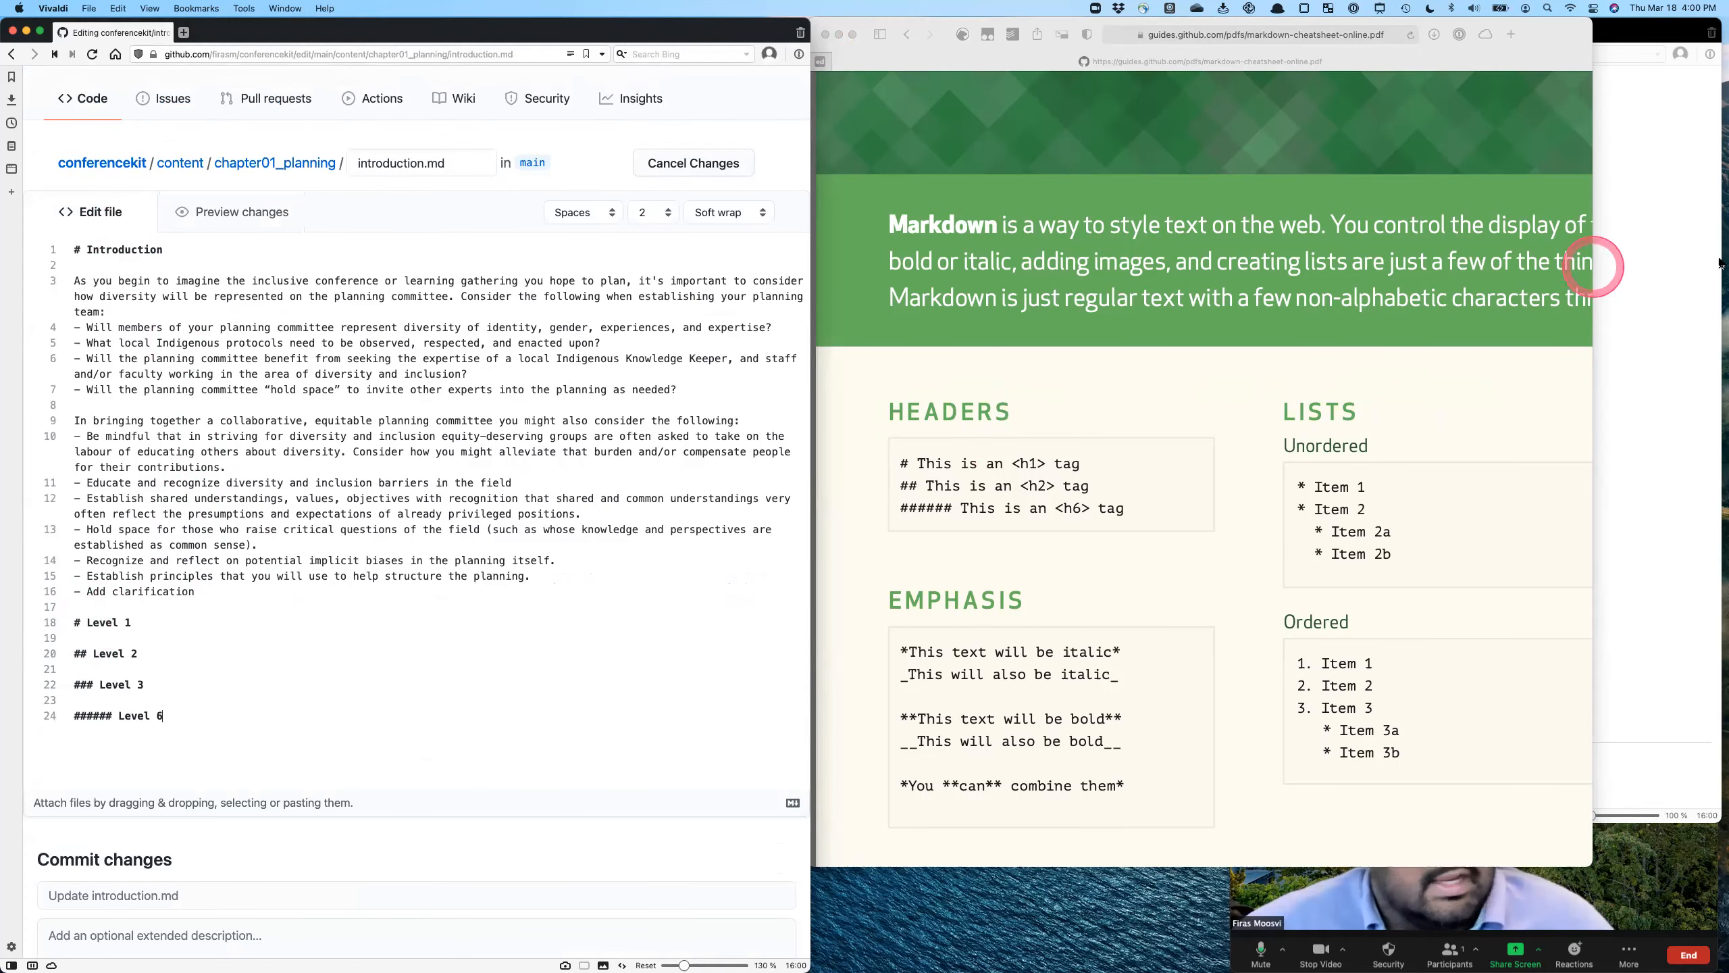
- Open the Preface Introduction page on the published site and examine how its section headings appear in the page's Contents list
left_click(1630, 263)
scroll(1355, 249, "up", 1)
scroll(1378, 249, "down", 1)
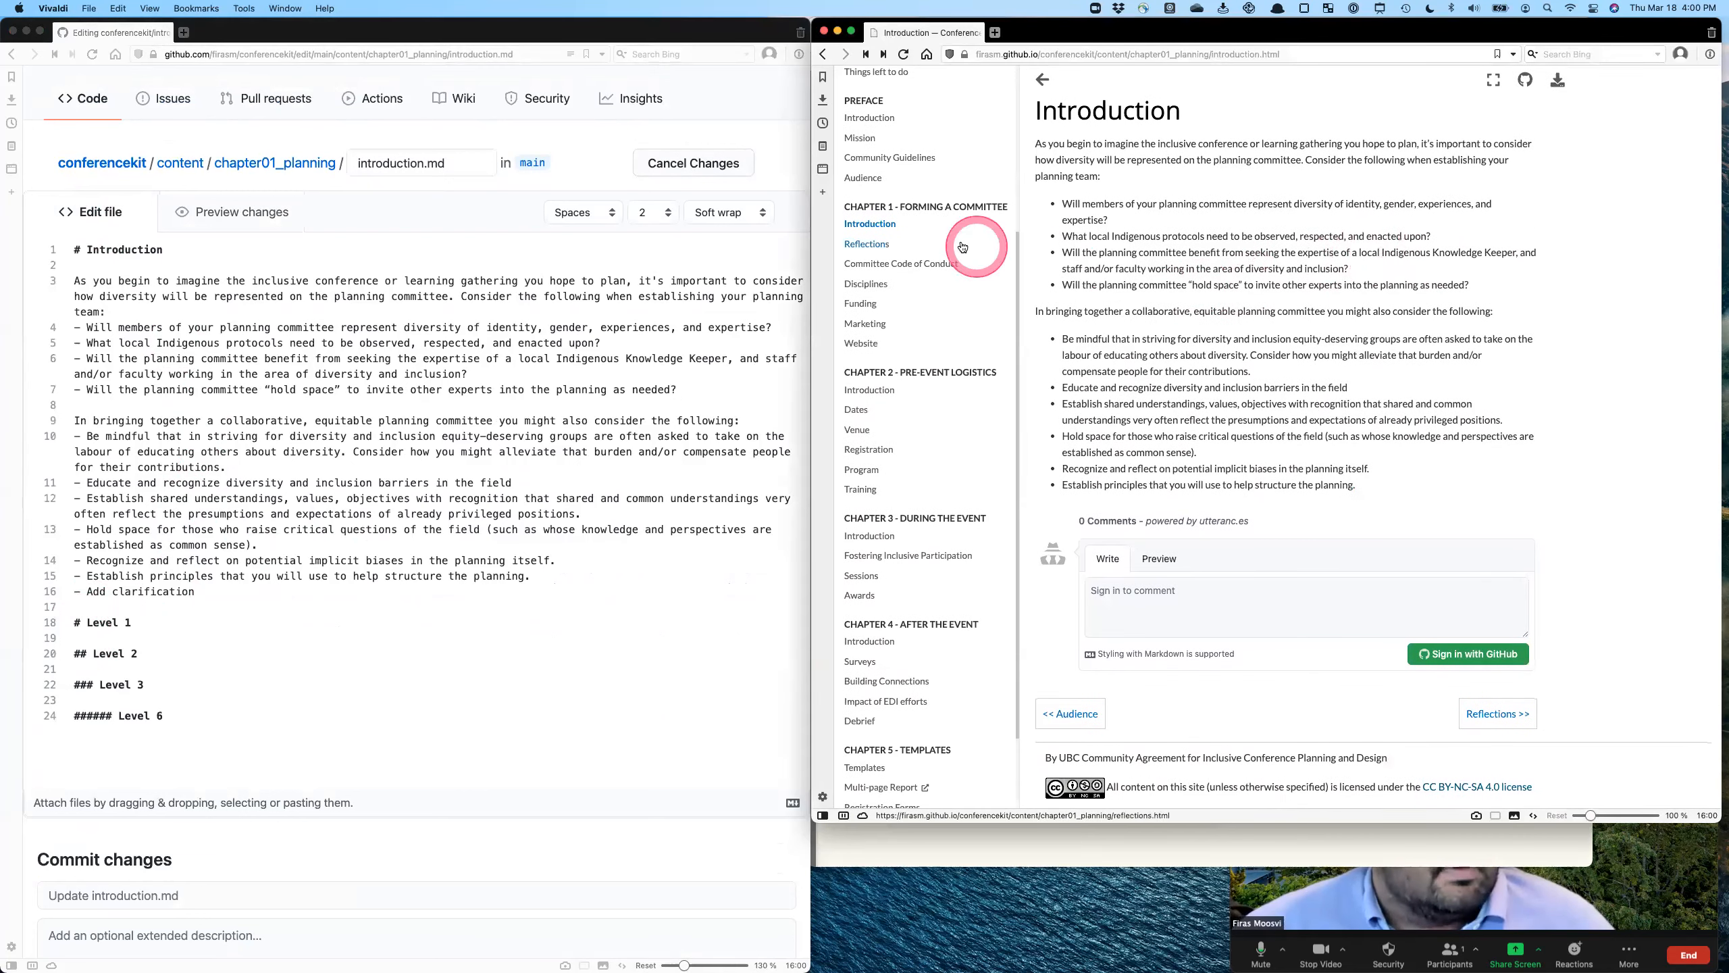
left_click(894, 117)
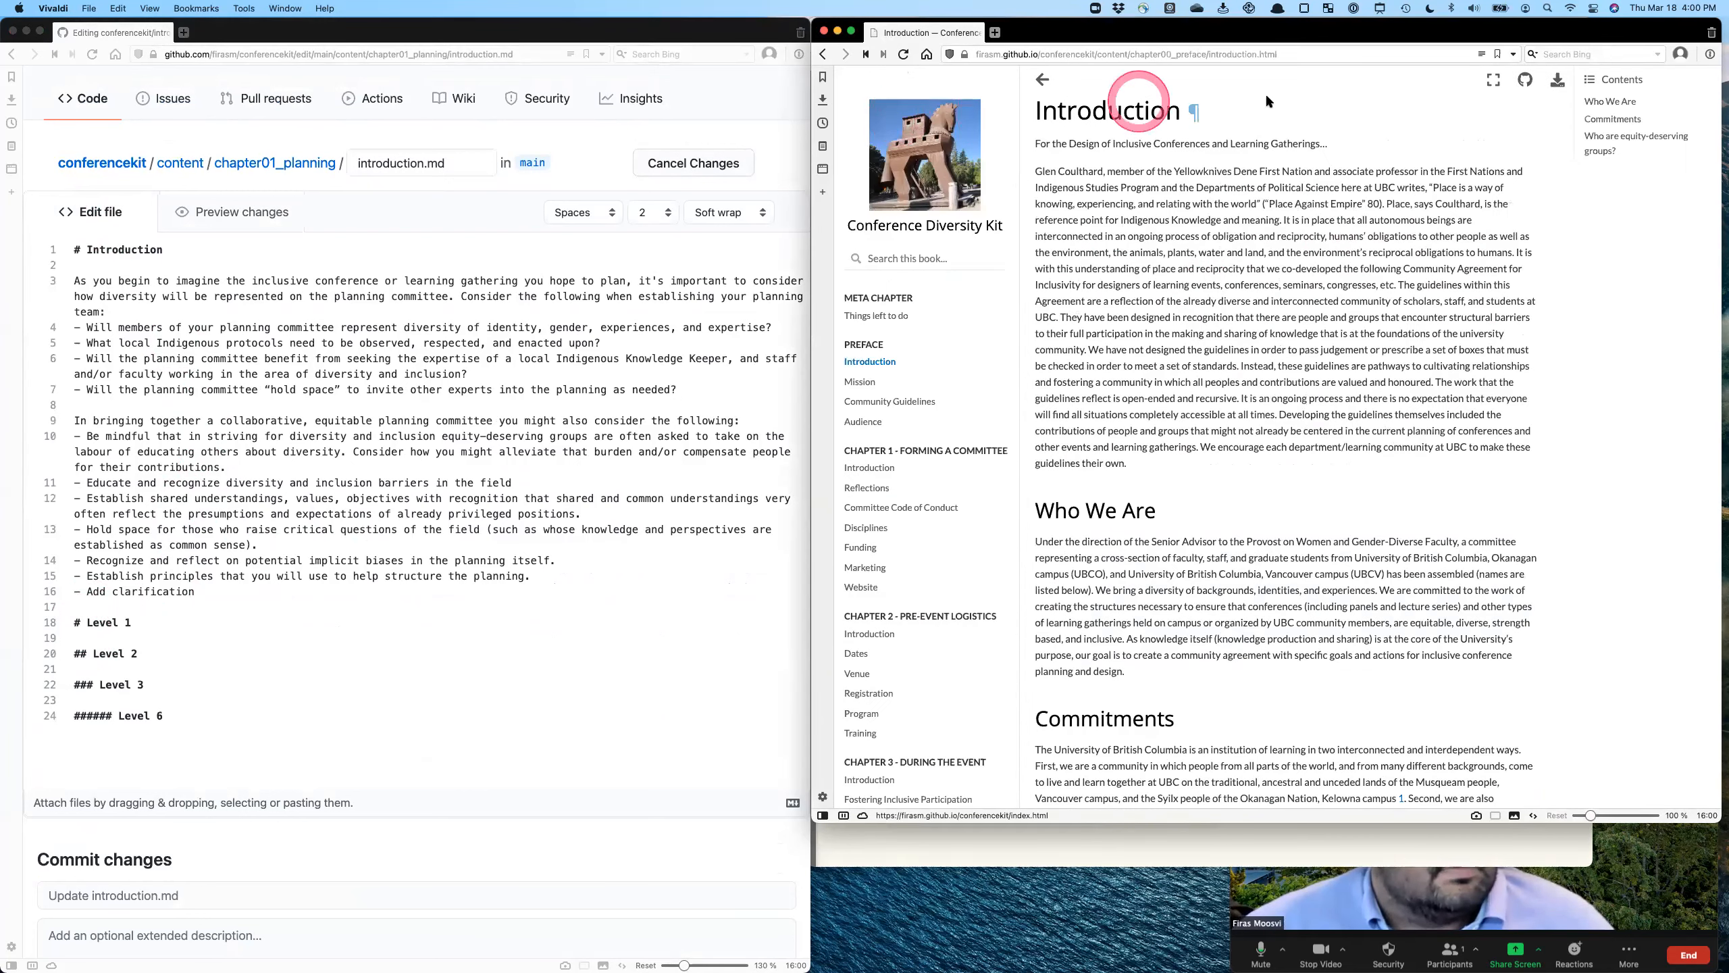
scroll(1619, 111, "up", 3)
scroll(1619, 111, "up", 5)
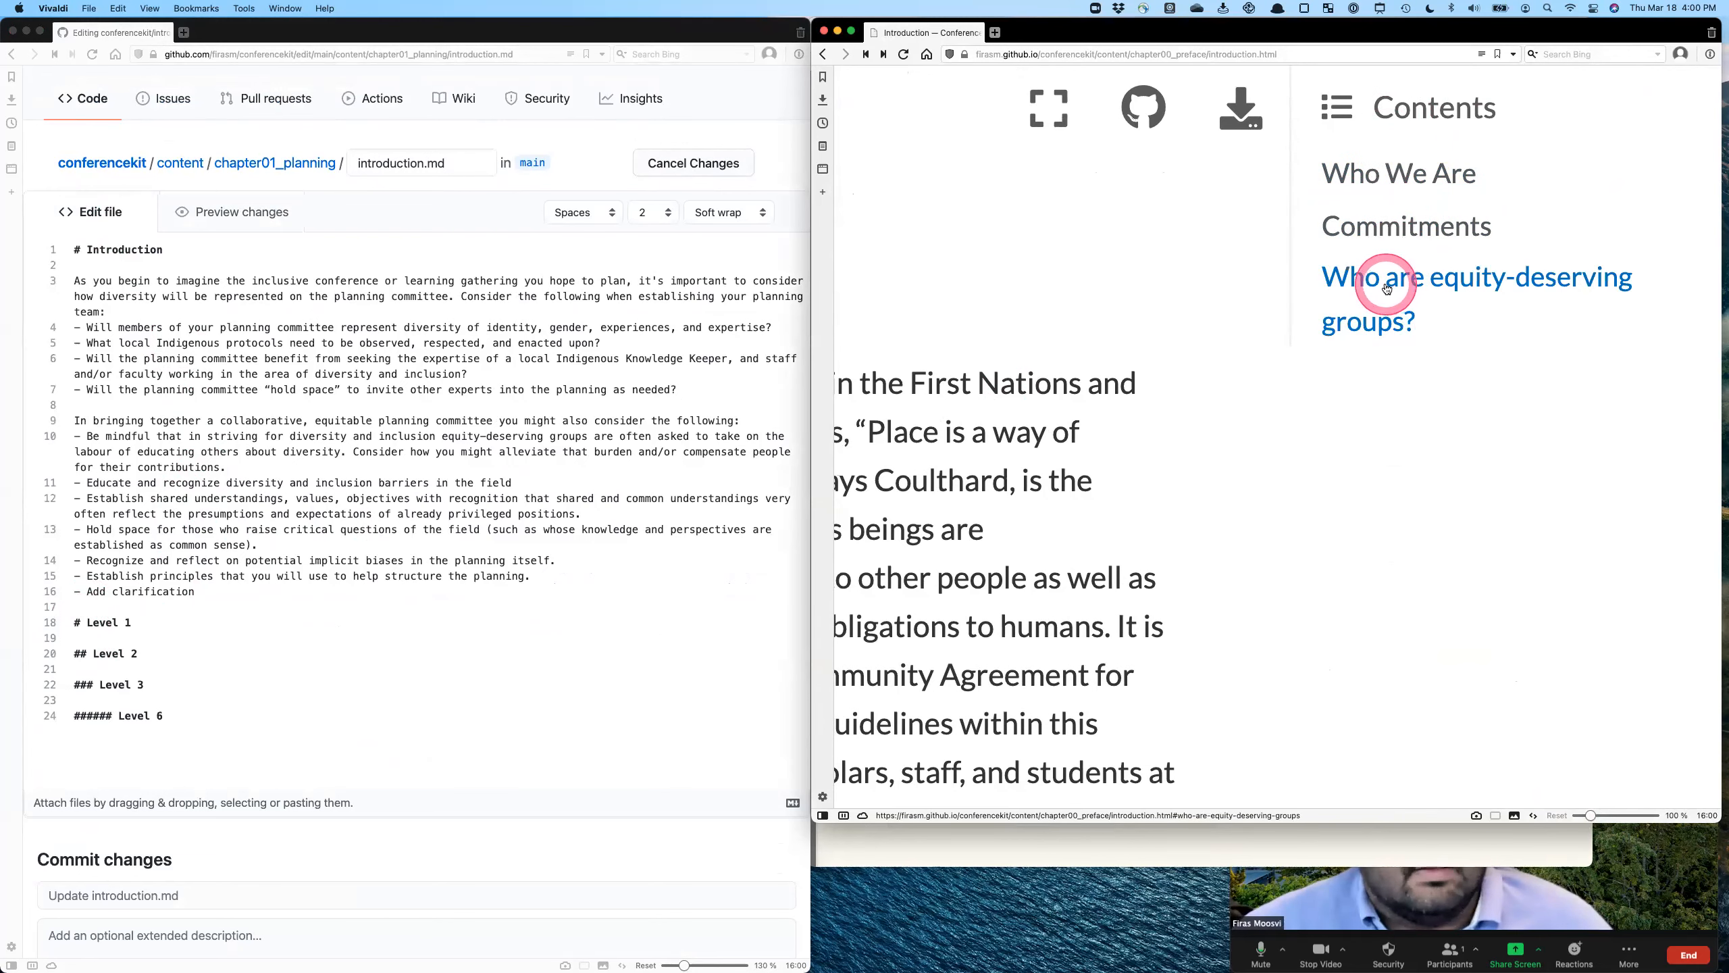
scroll(1379, 296, "down", 5)
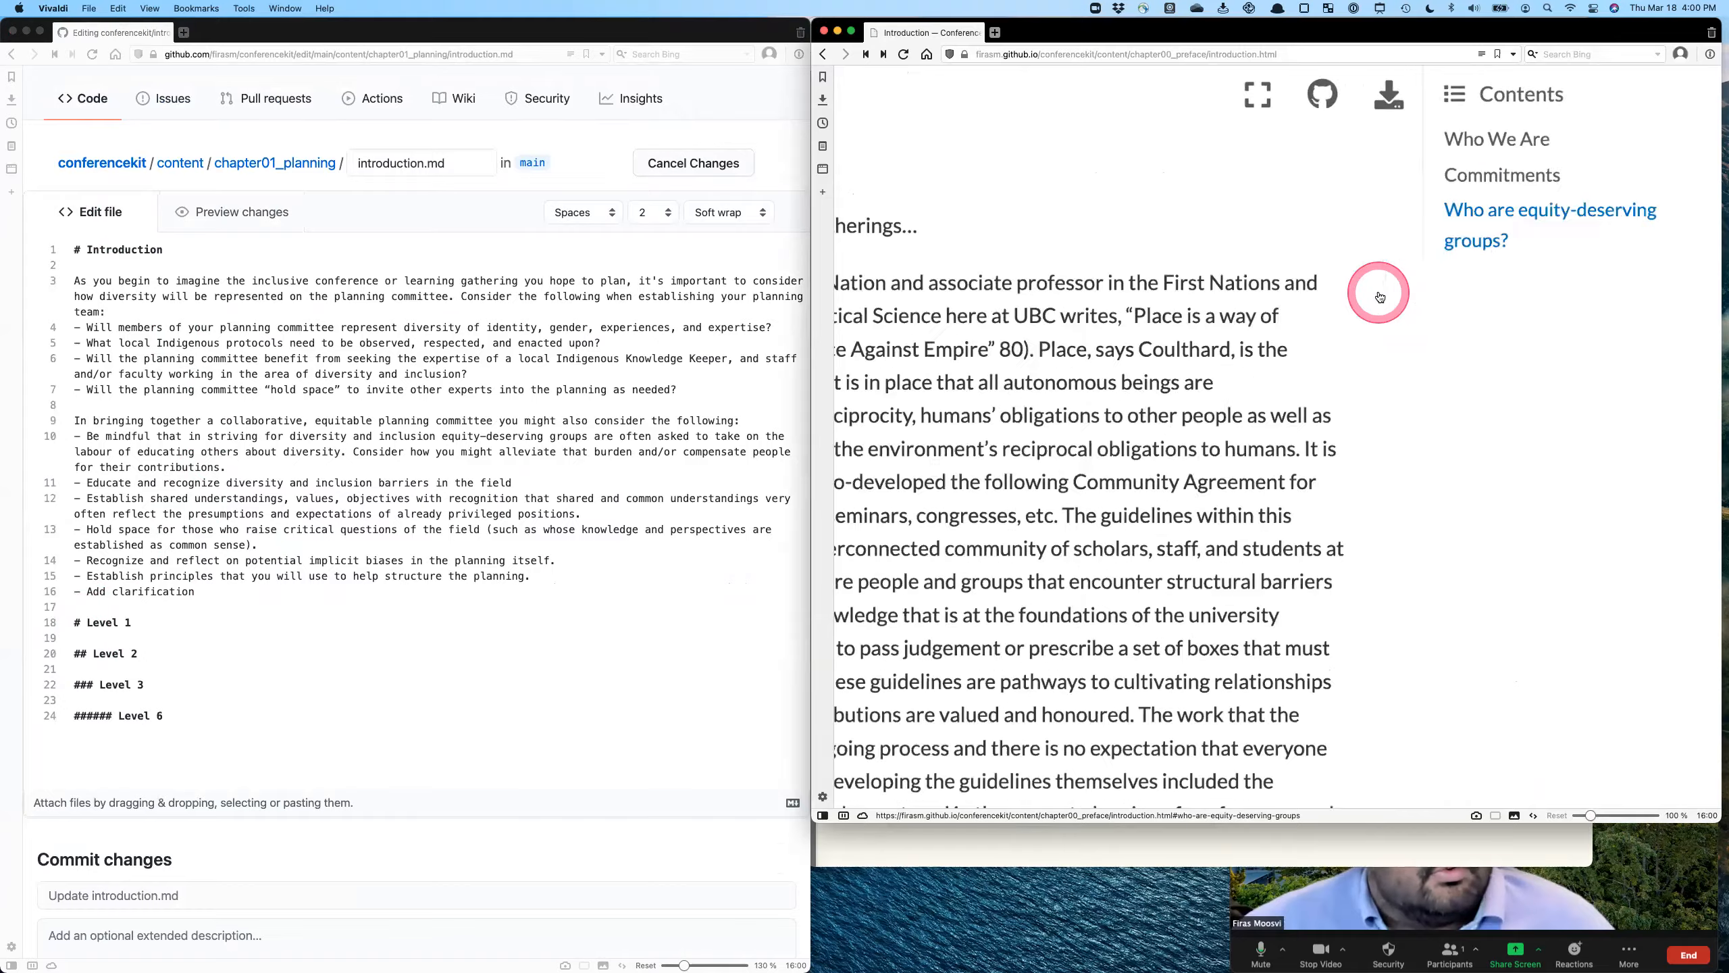
scroll(1379, 296, "down", 5)
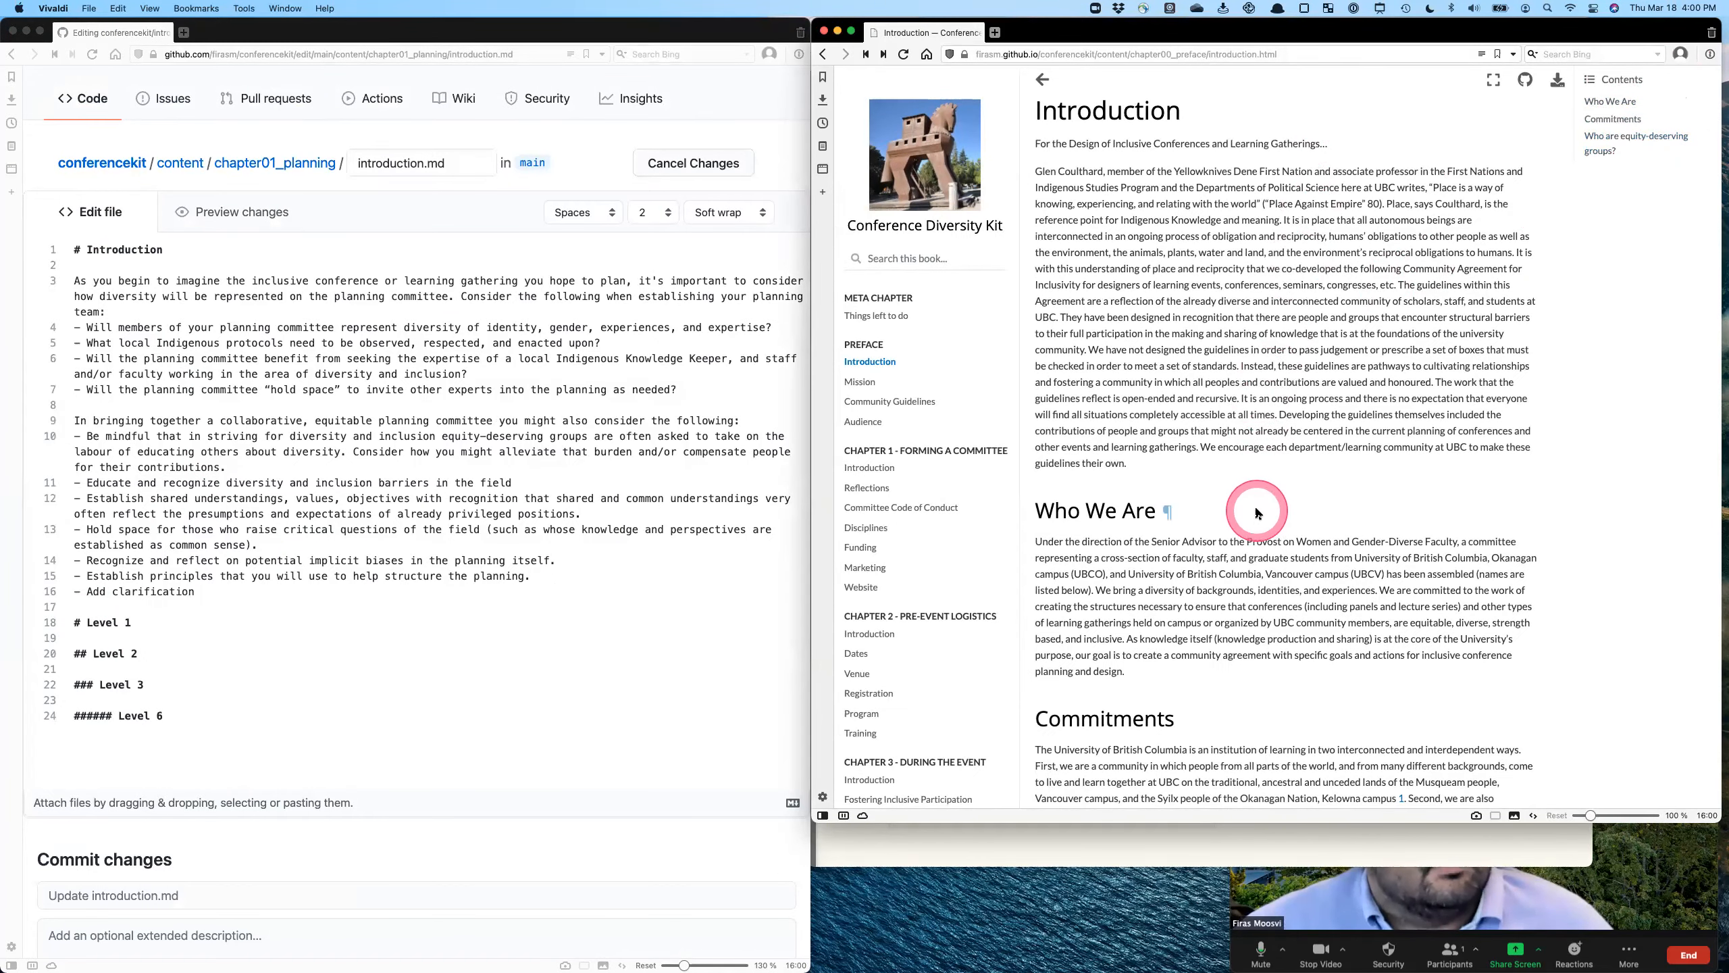
- Collapse chapter sections in the published site's chapter list, starting with Preface, and open the Chapter 4 Introduction page
scroll(926, 286, "down", 2)
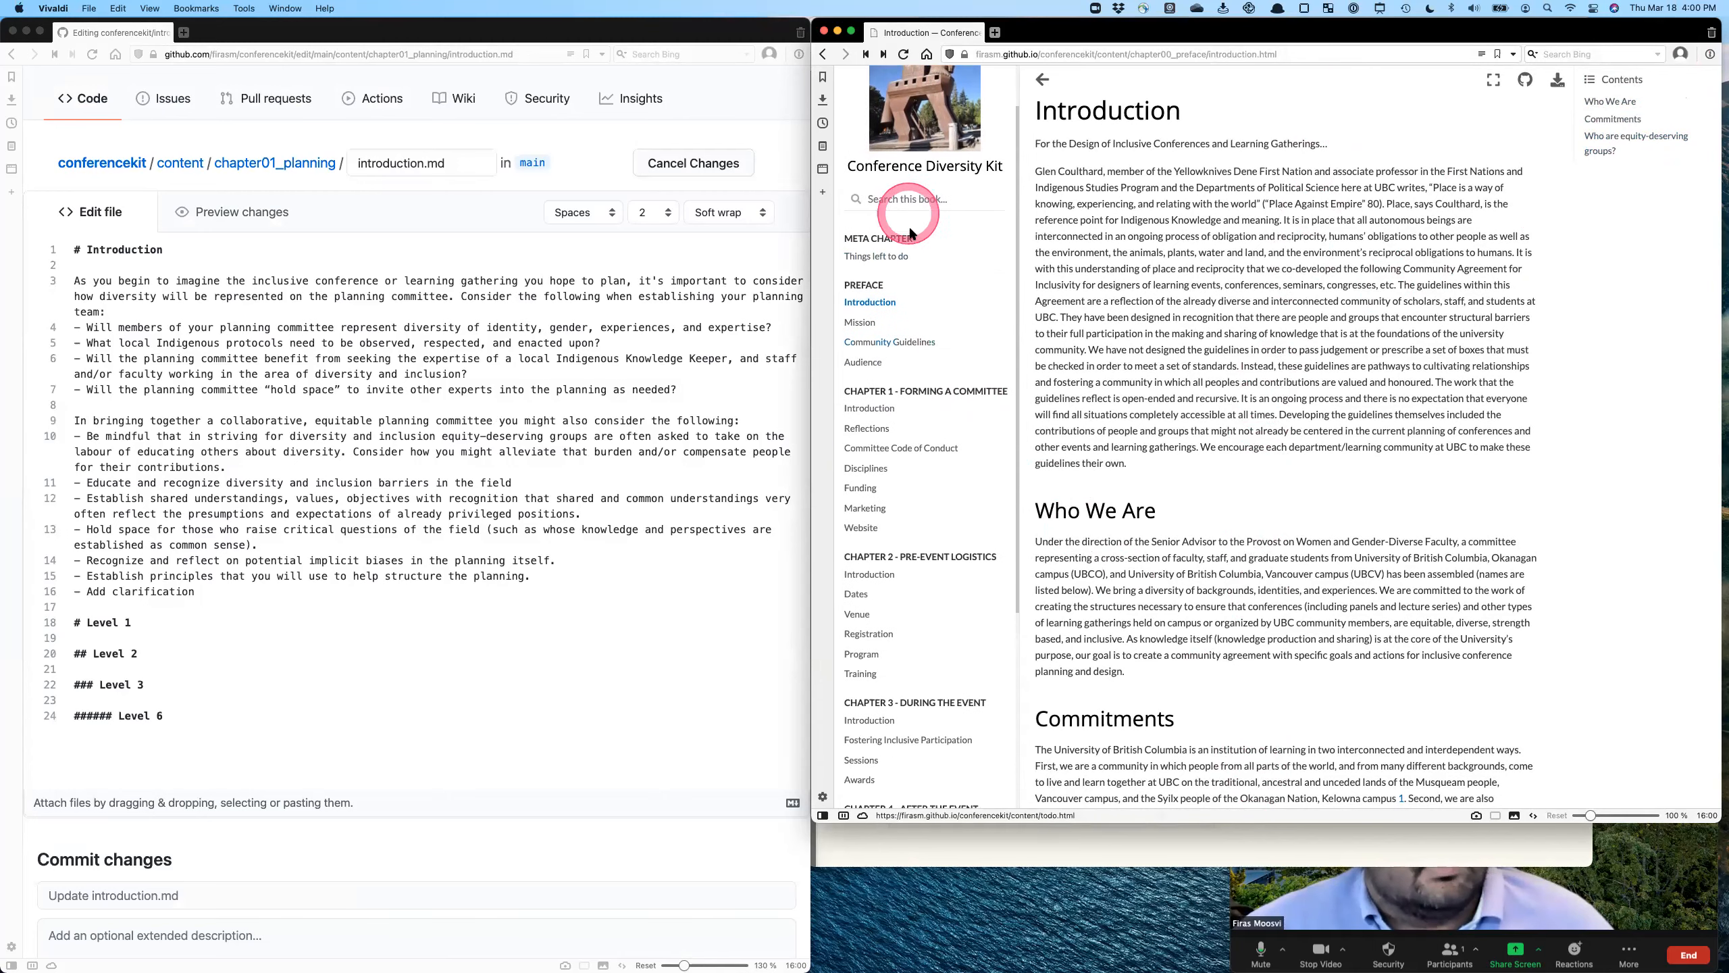
scroll(905, 276, "down", 3)
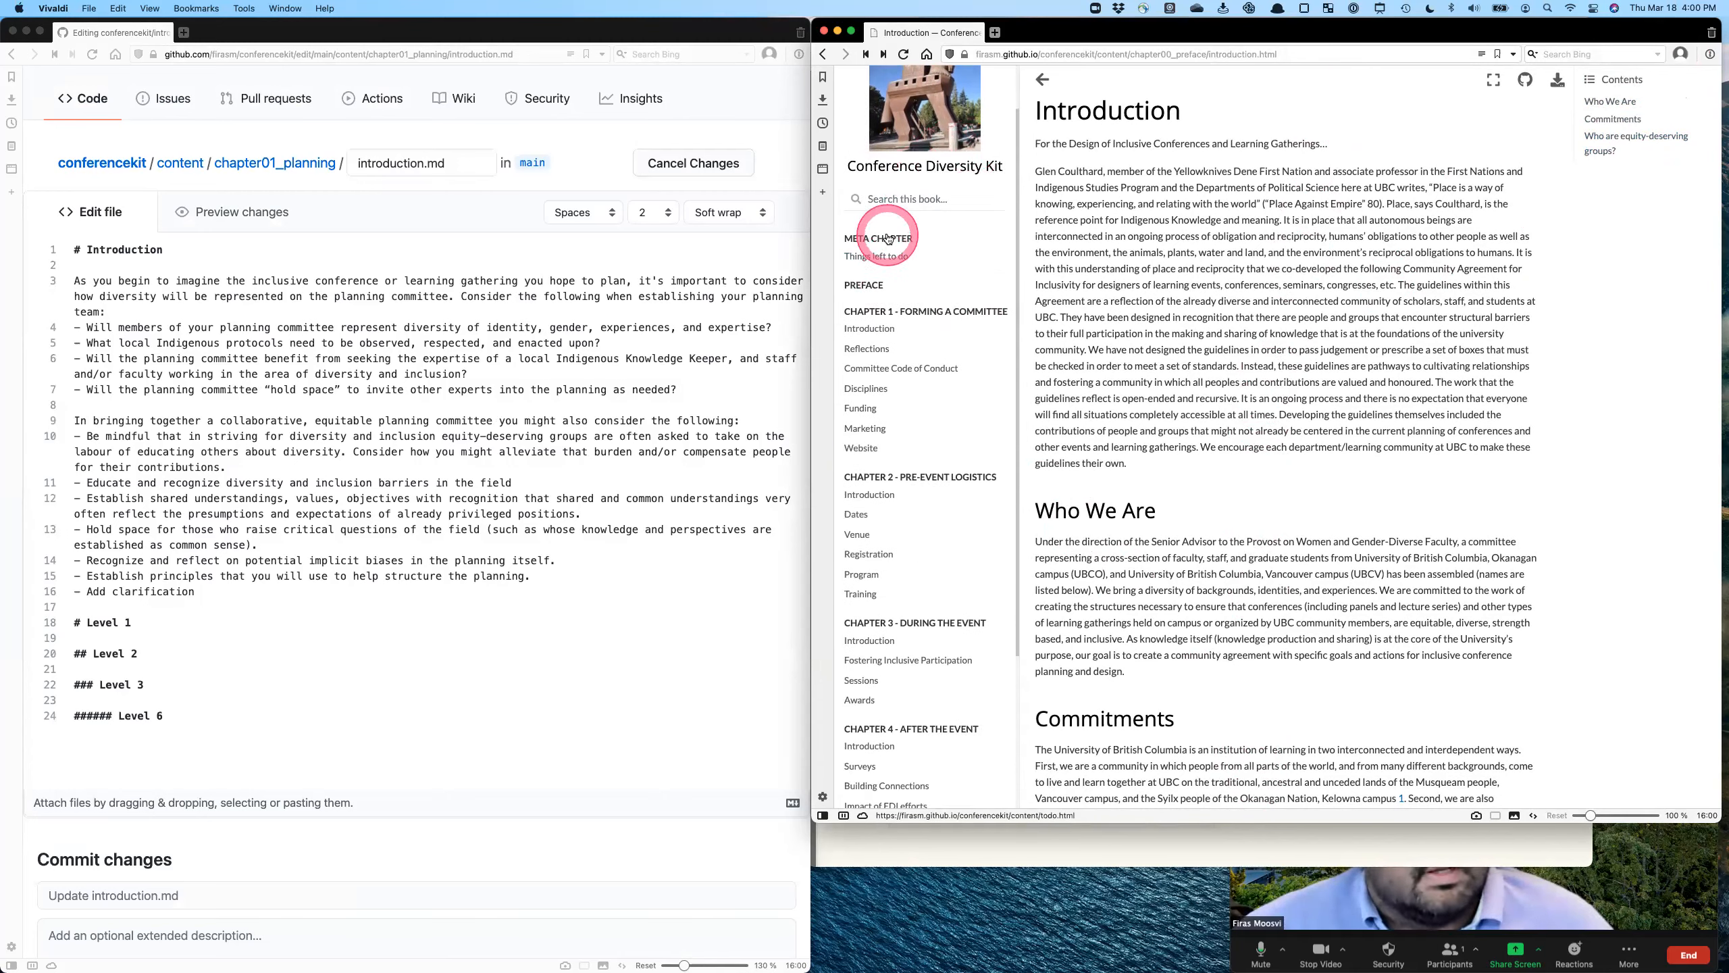
left_click(890, 291)
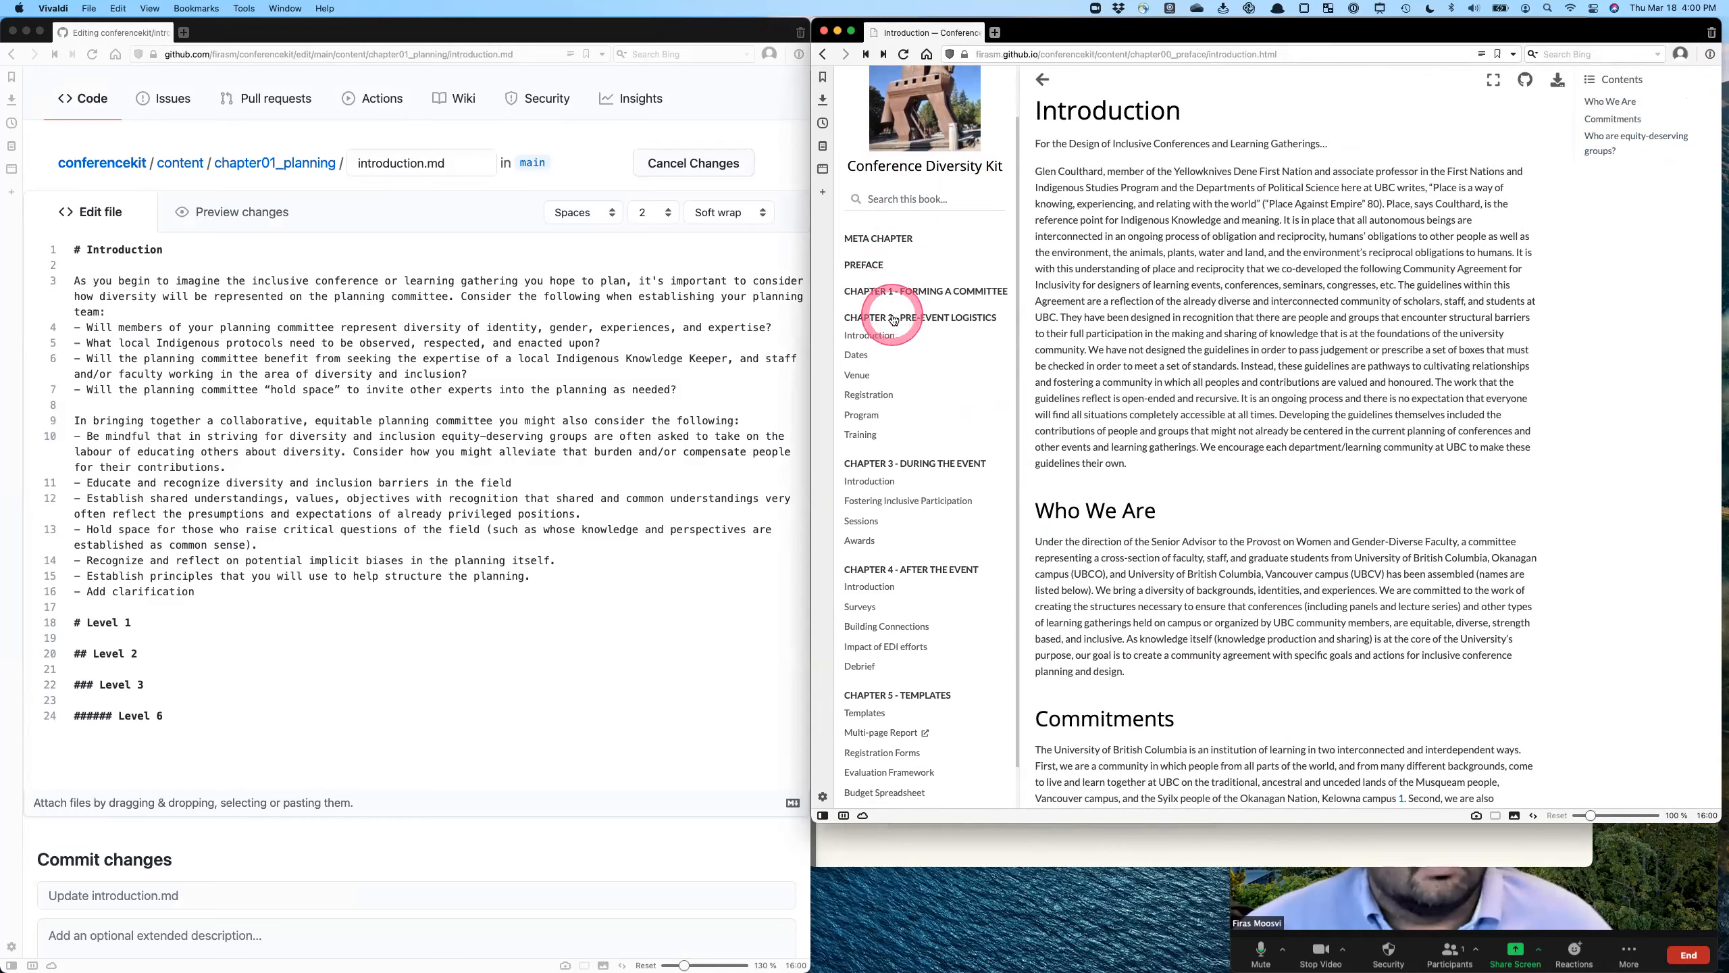
left_click(892, 317)
left_click(893, 404)
left_click(902, 444)
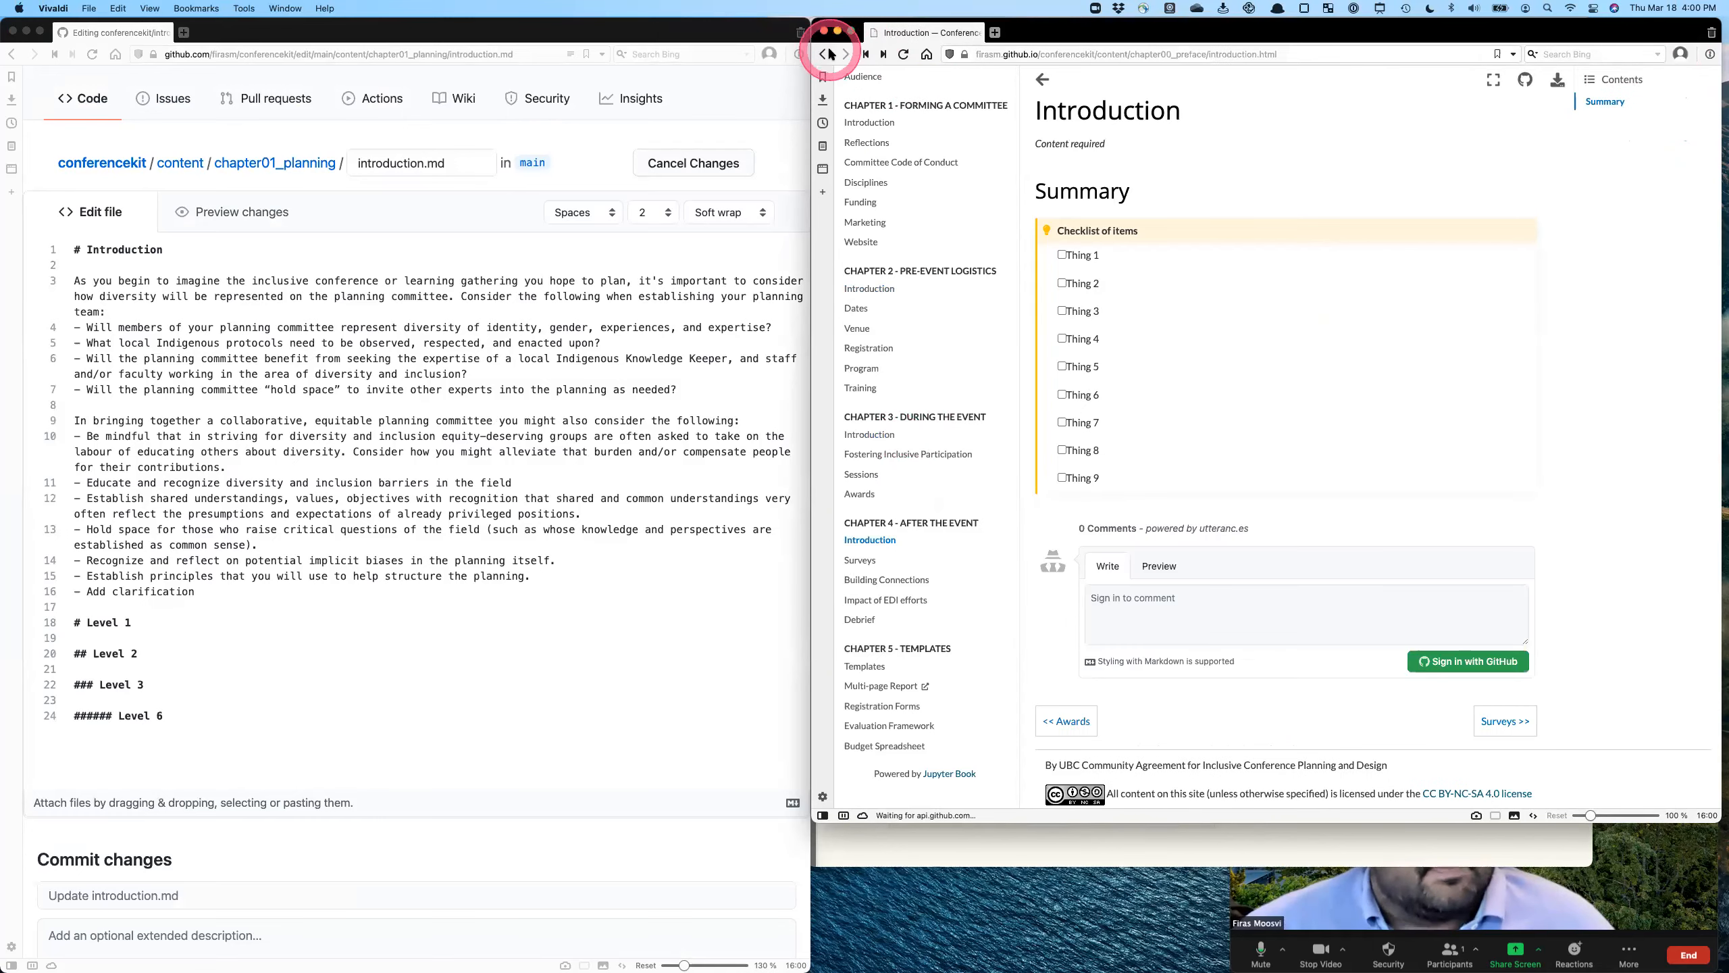
- Return to the Preface Introduction page, then switch to the Markdown cheatsheet and examine its Emphasis section
left_click(823, 54)
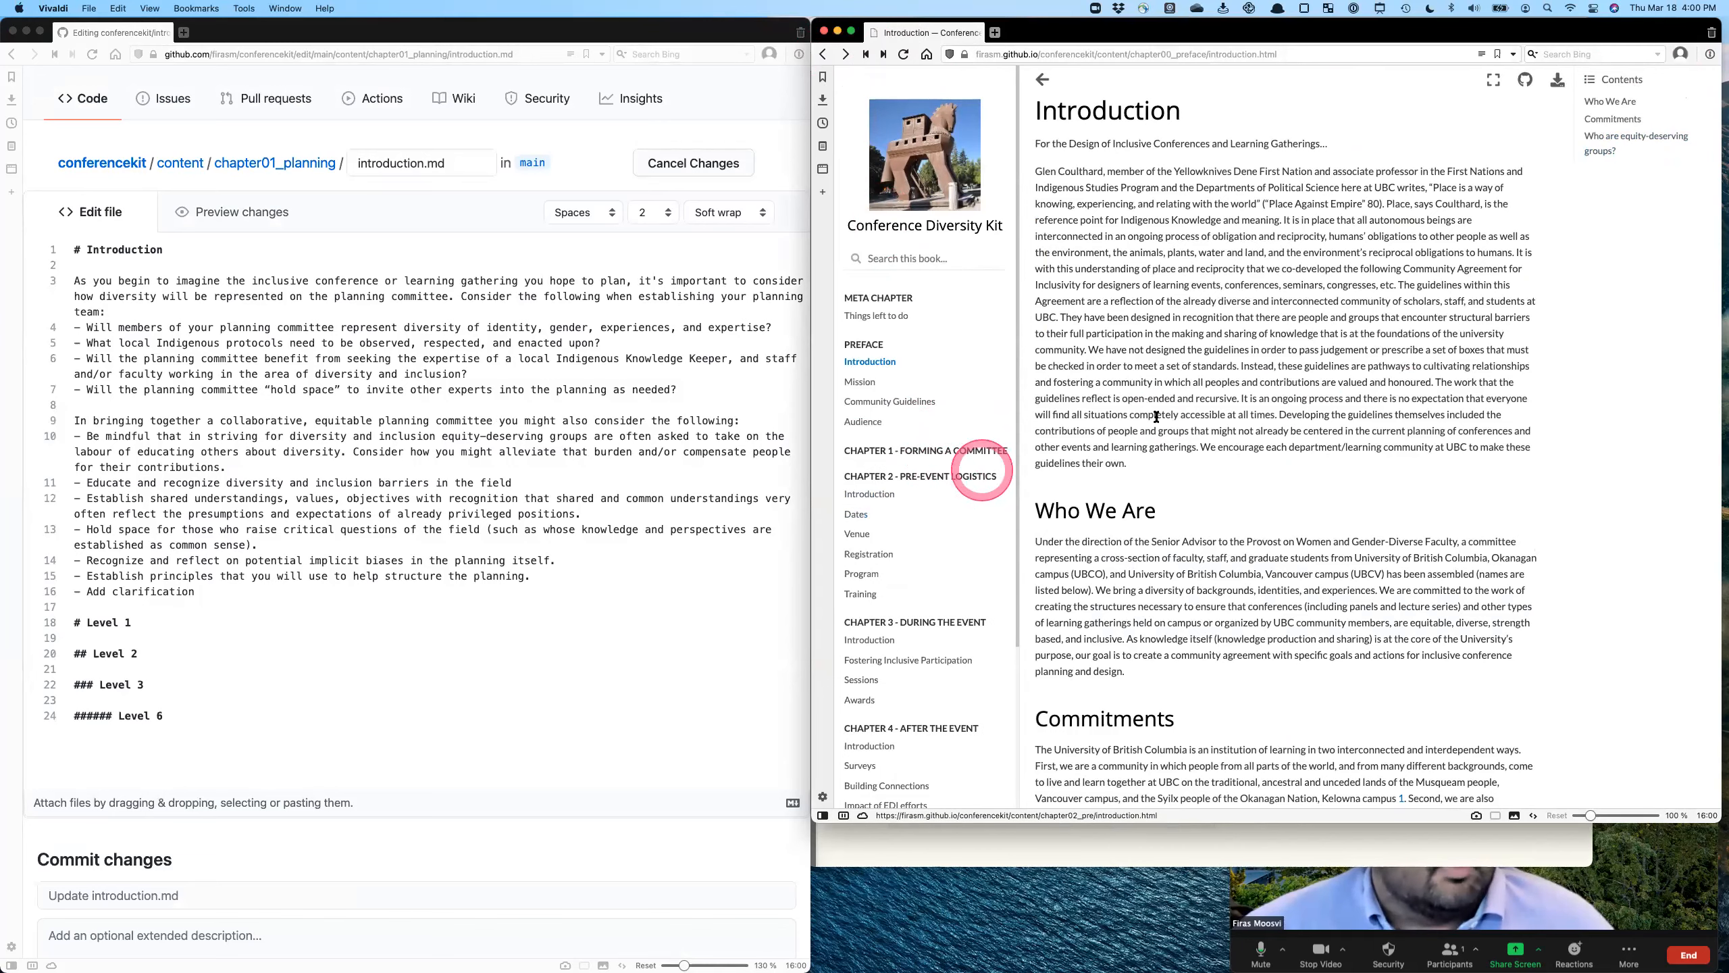
left_click(304, 728)
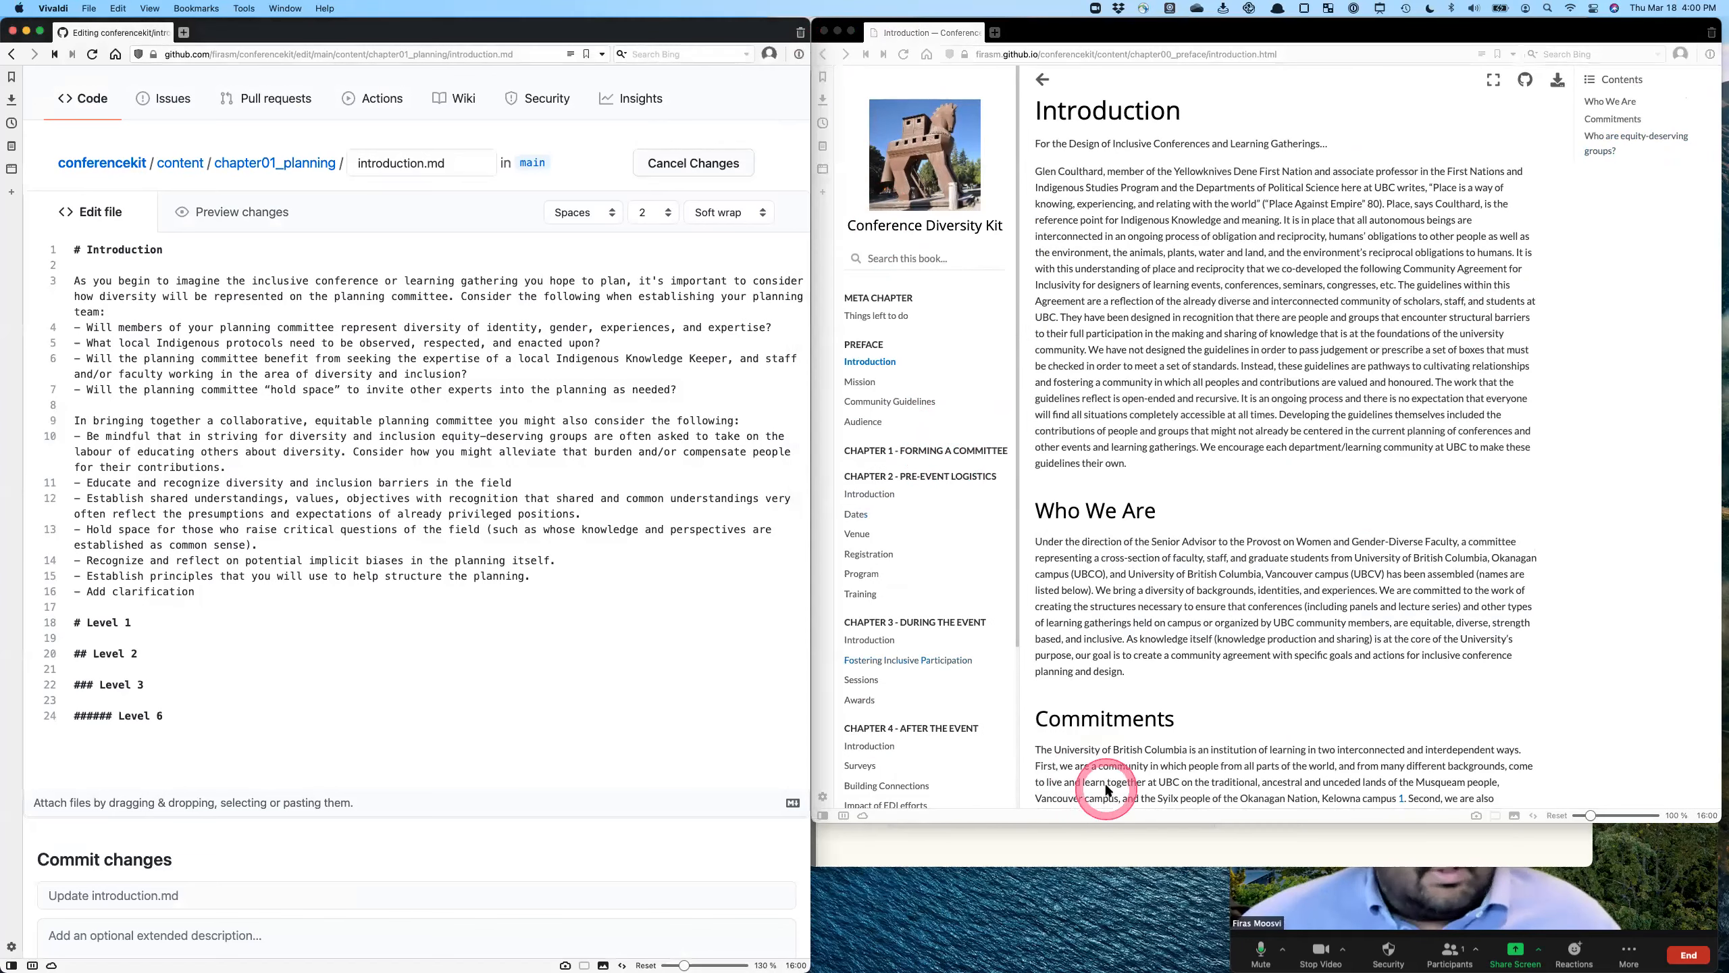
left_click(1074, 846)
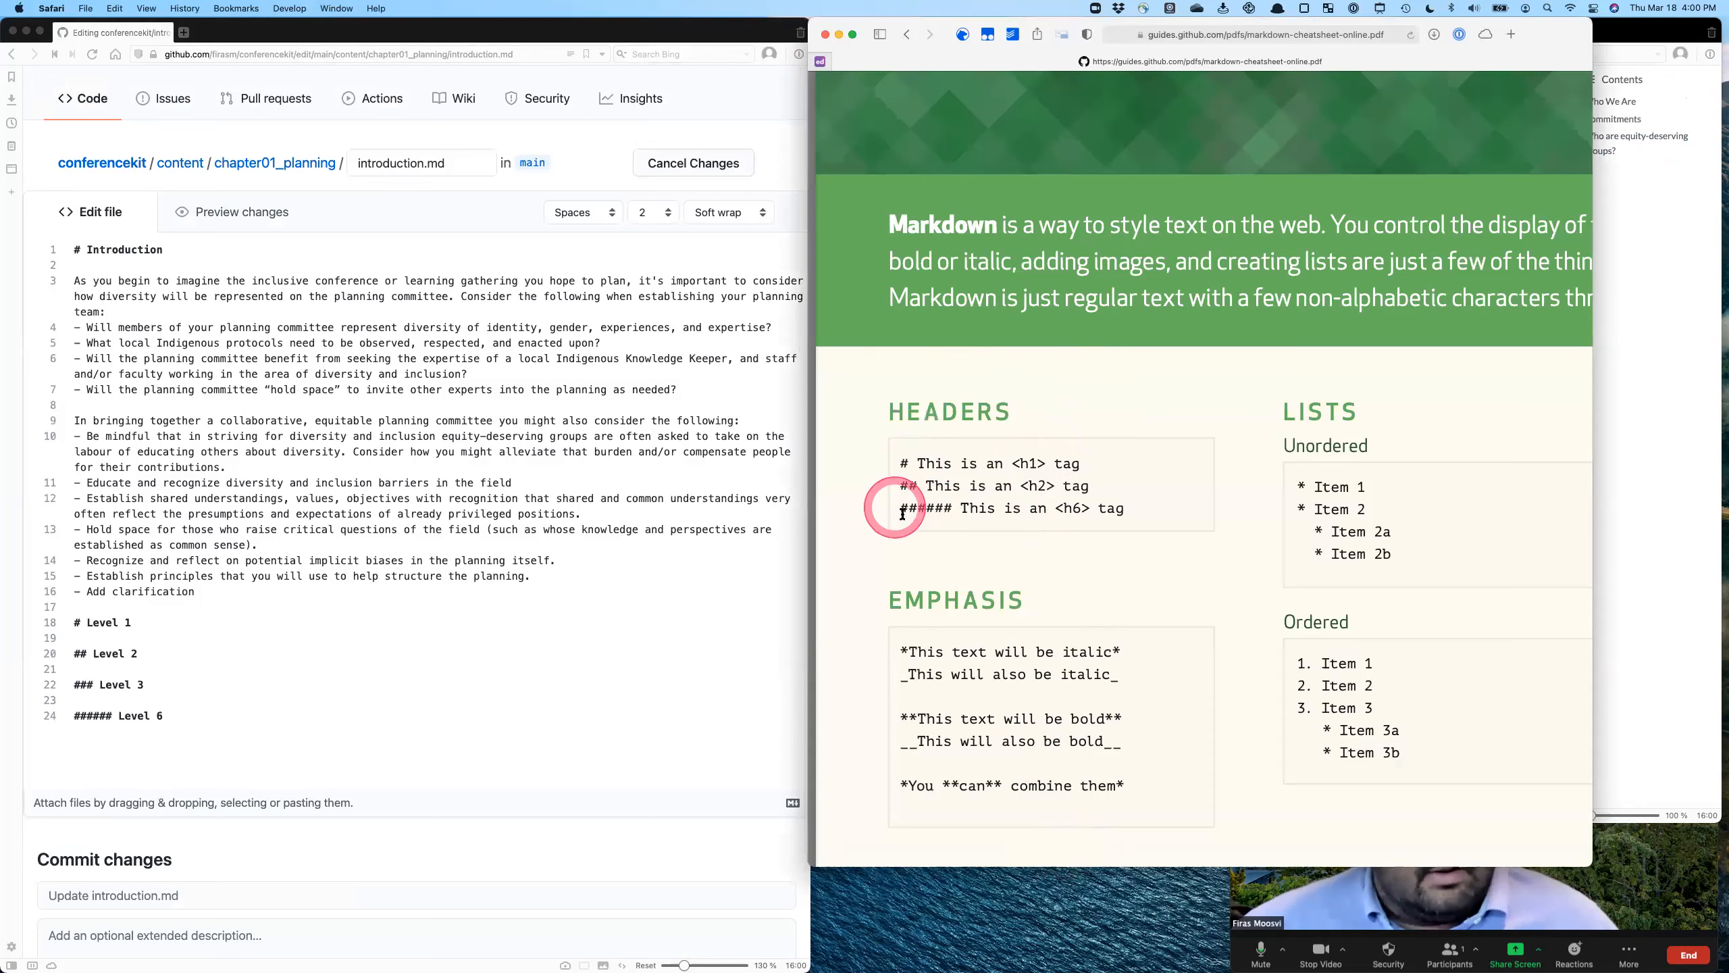
scroll(998, 518, "down", 2)
scroll(977, 683, "down", 5)
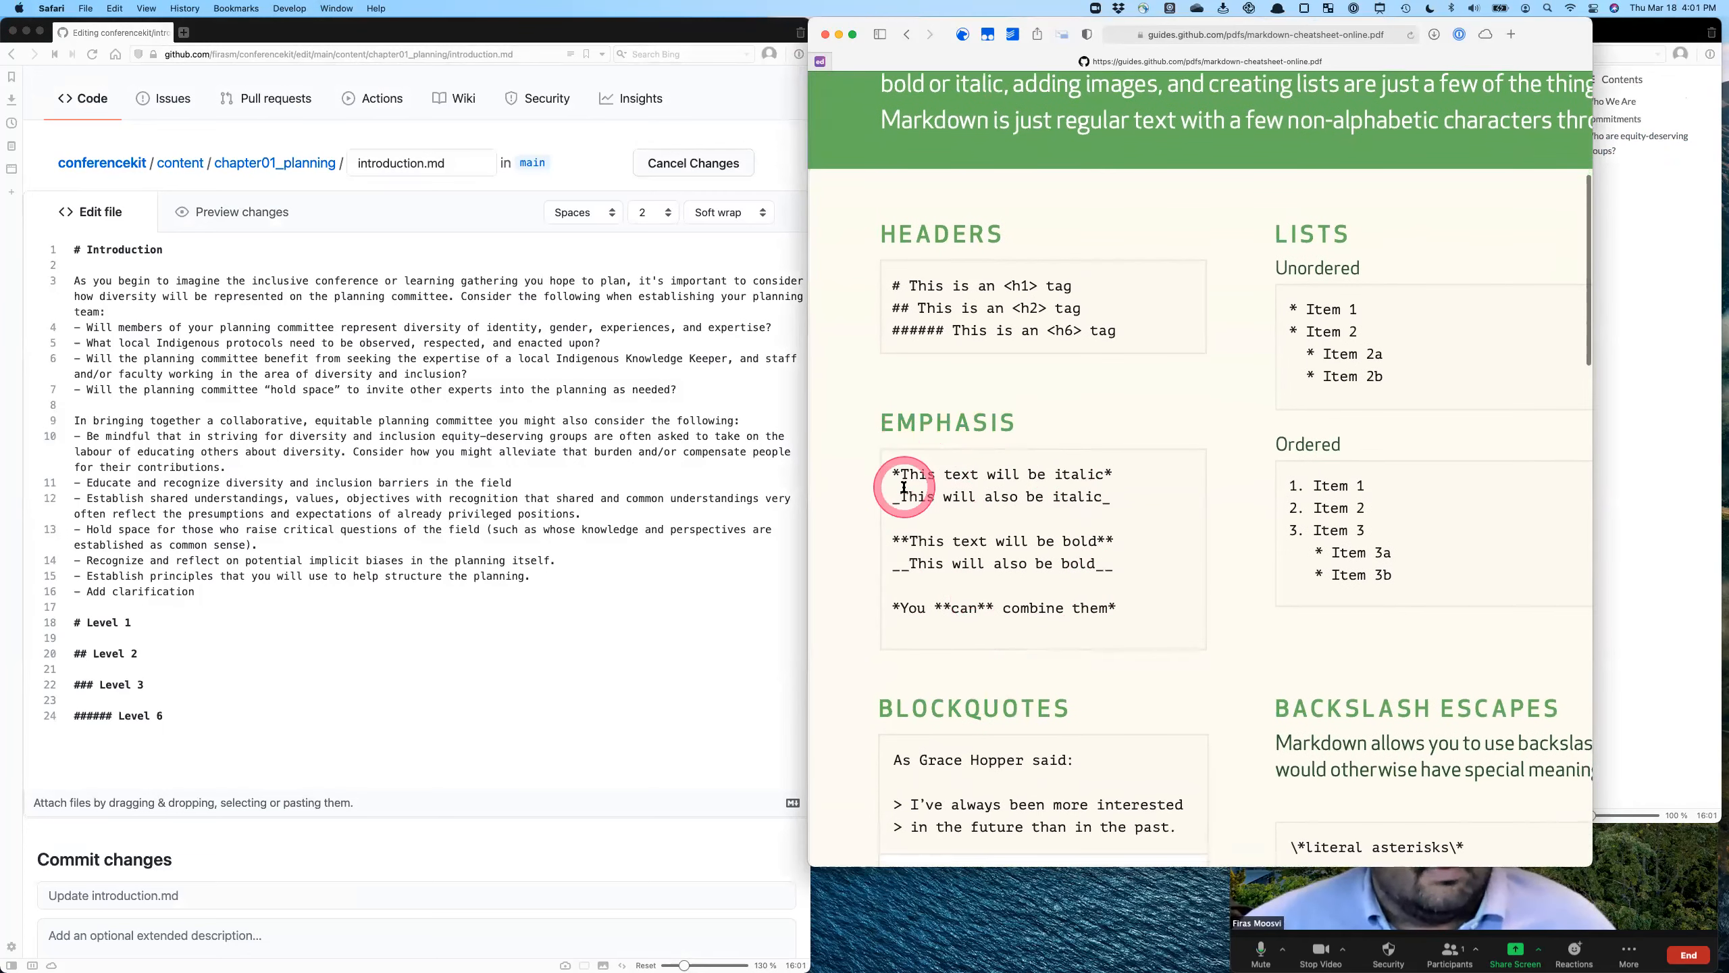
- Add the line "*italic text is shown here*" below the Level 1 heading in introduction.md and preview it
left_click(477, 685)
left_click(441, 629)
key("Return")
key("Return")
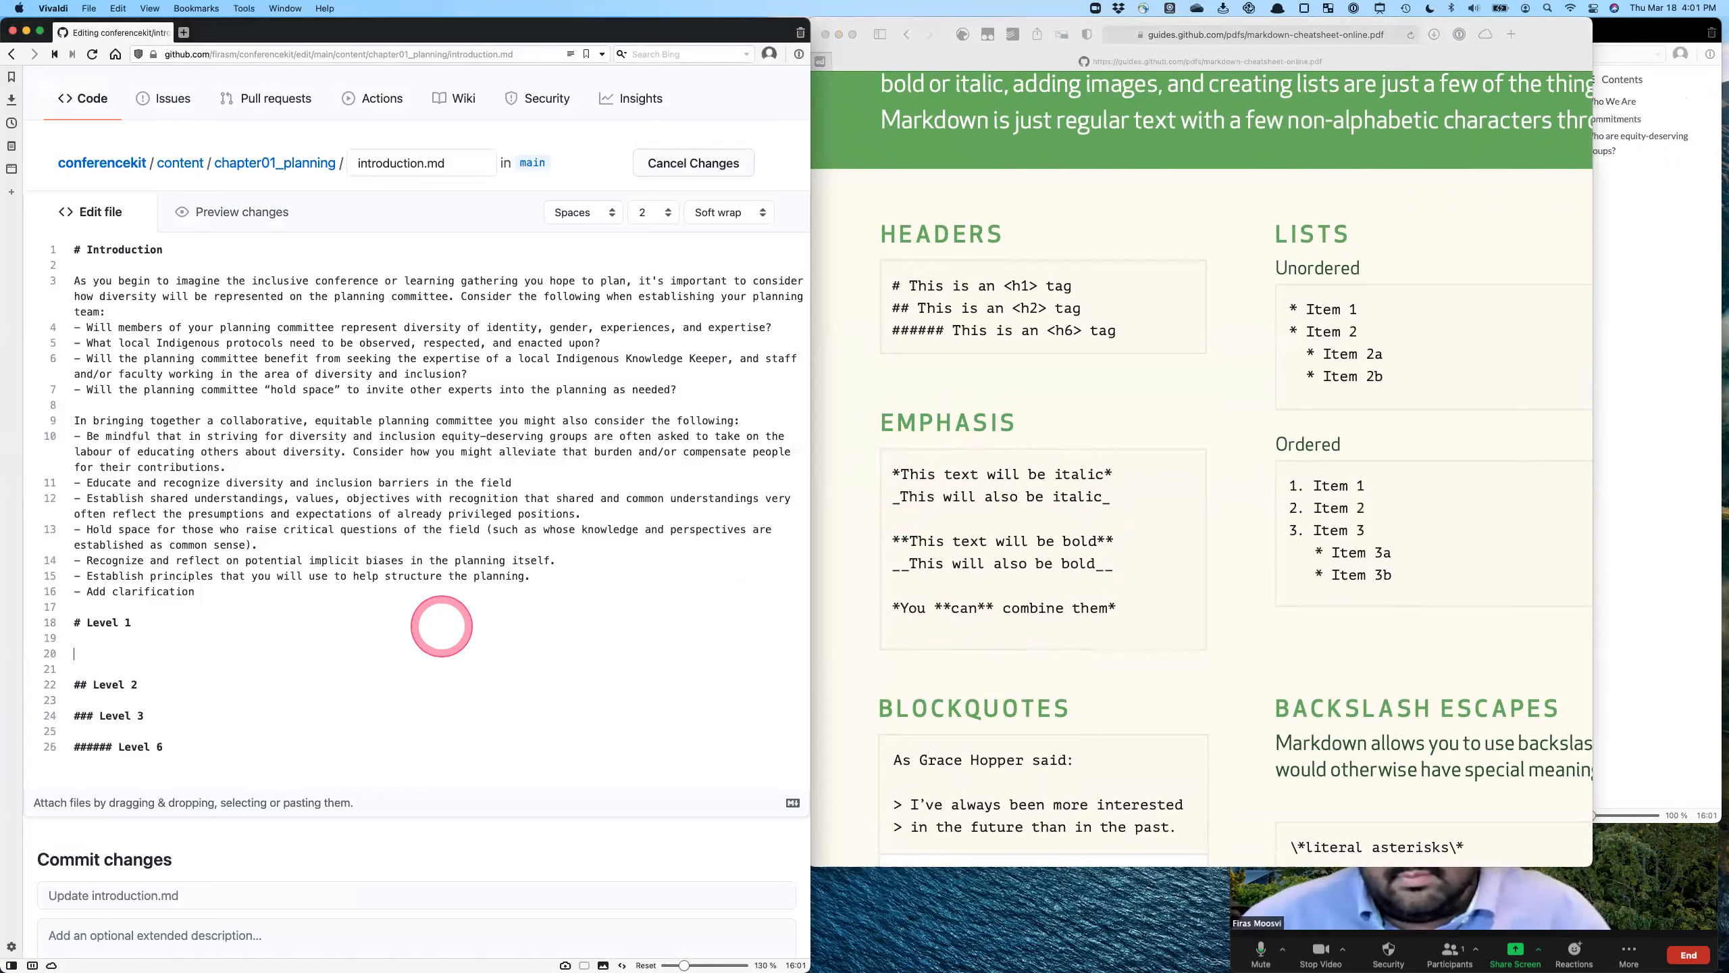
type("*italic text i*")
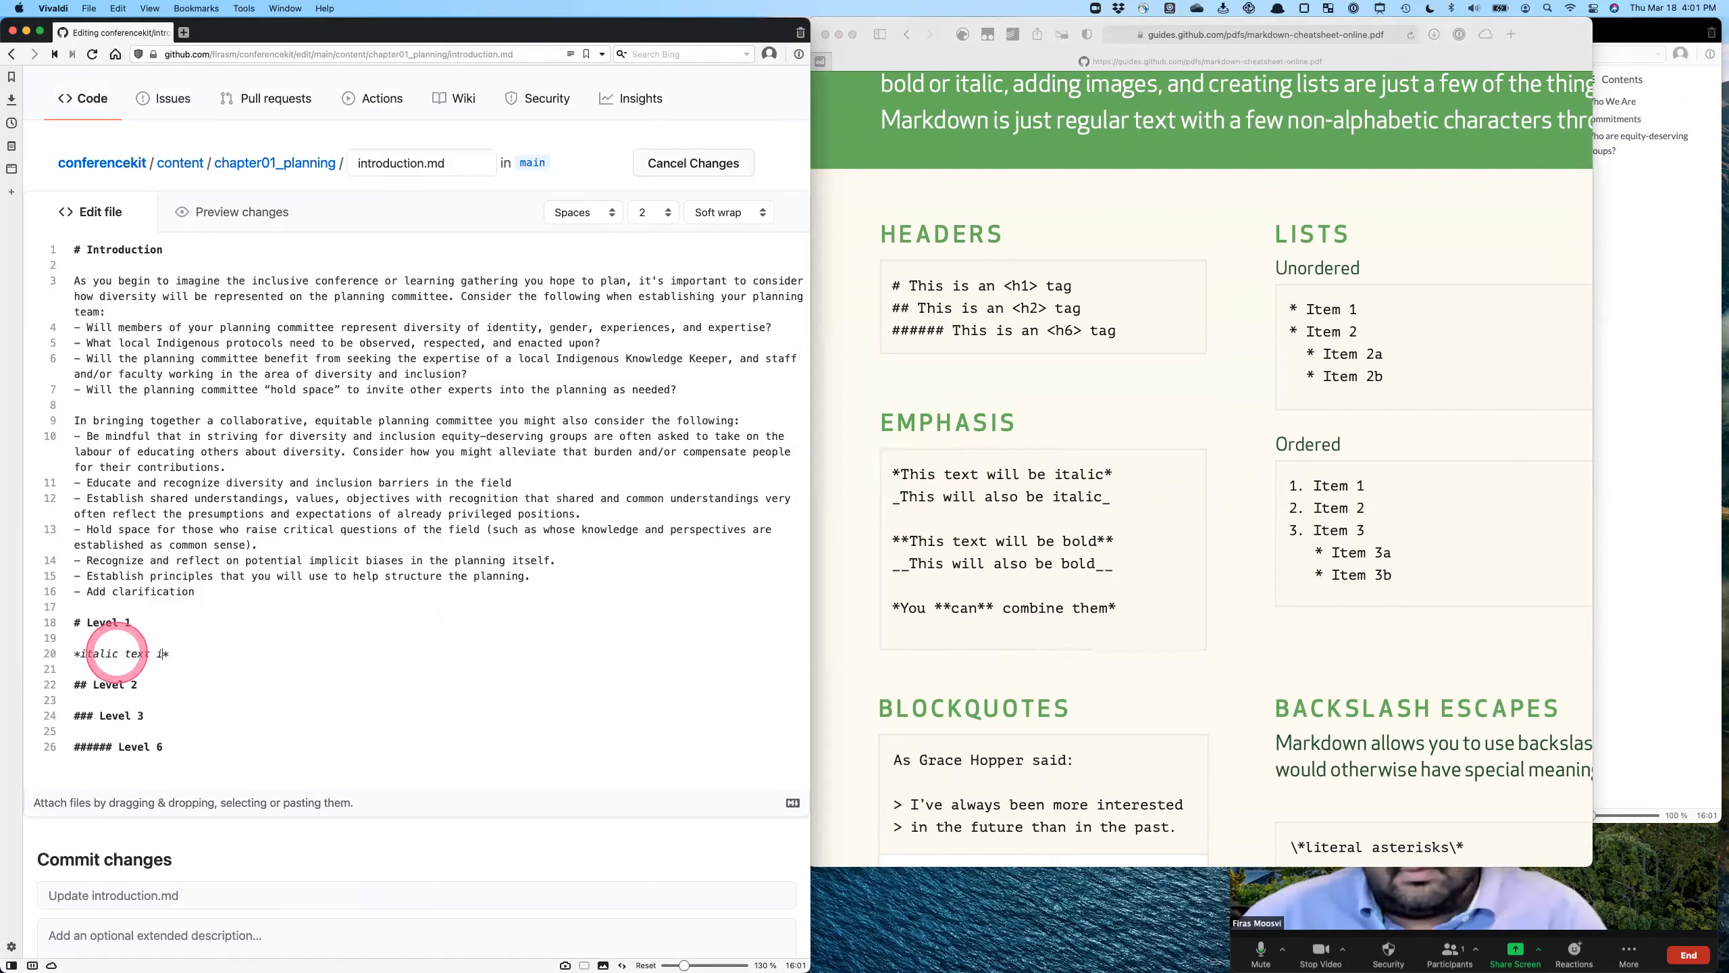
type("shown here")
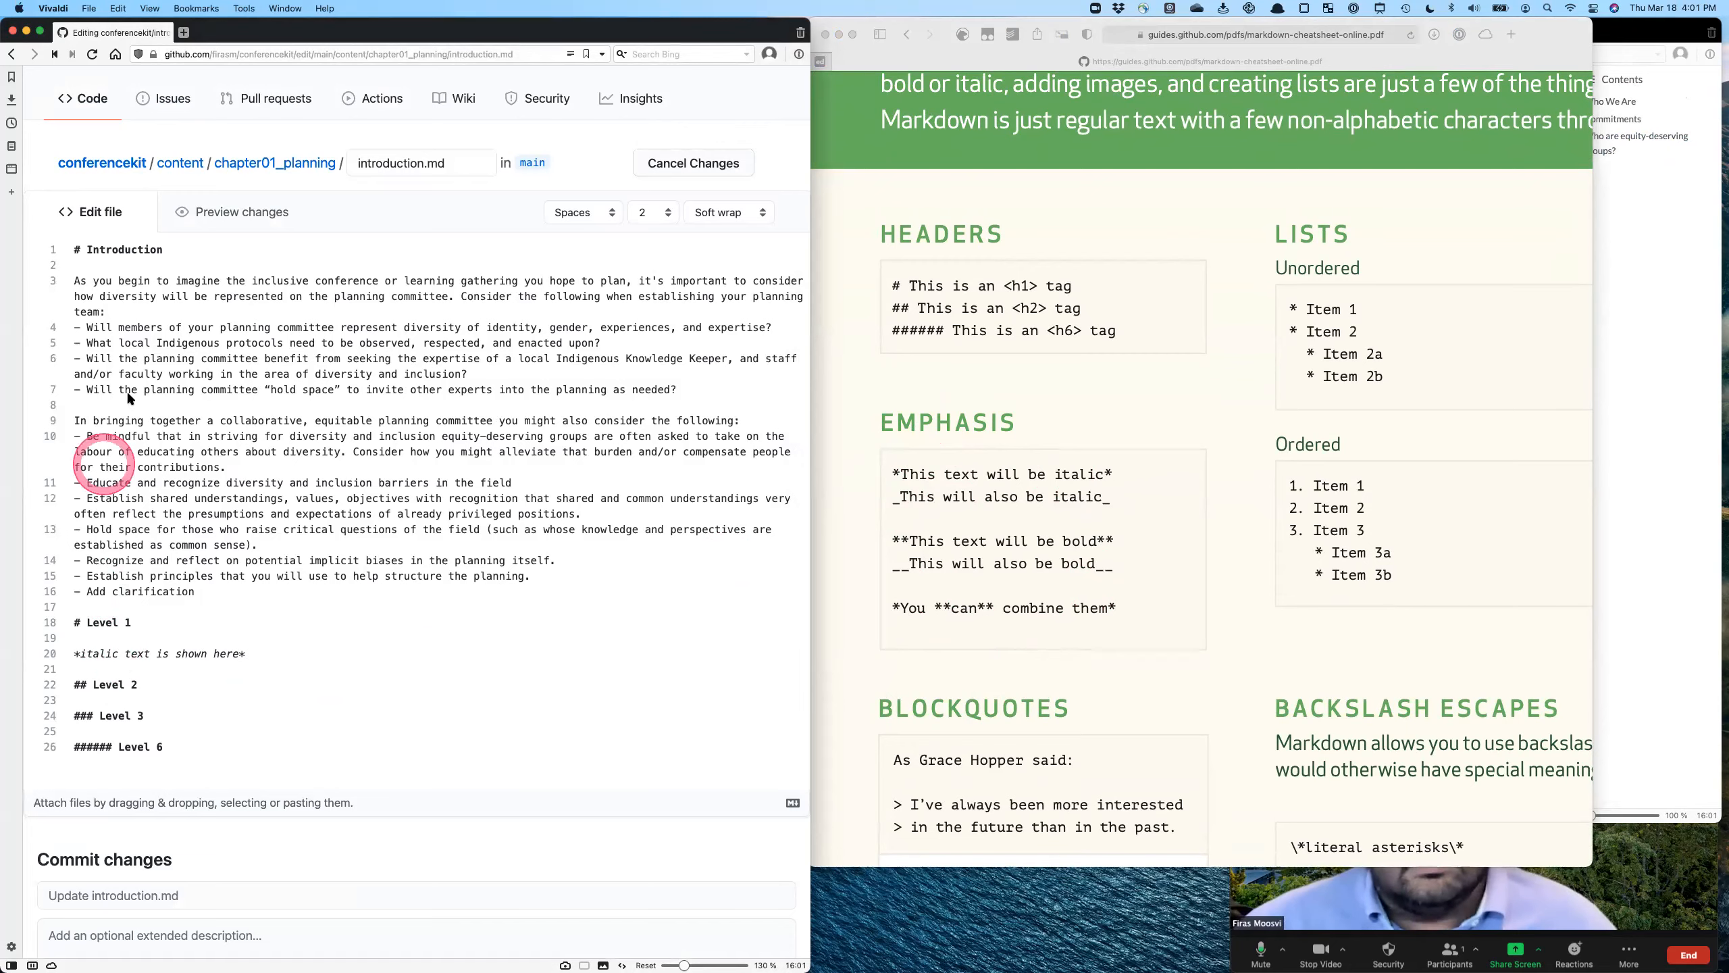
left_click(238, 213)
scroll(176, 692, "down", 5)
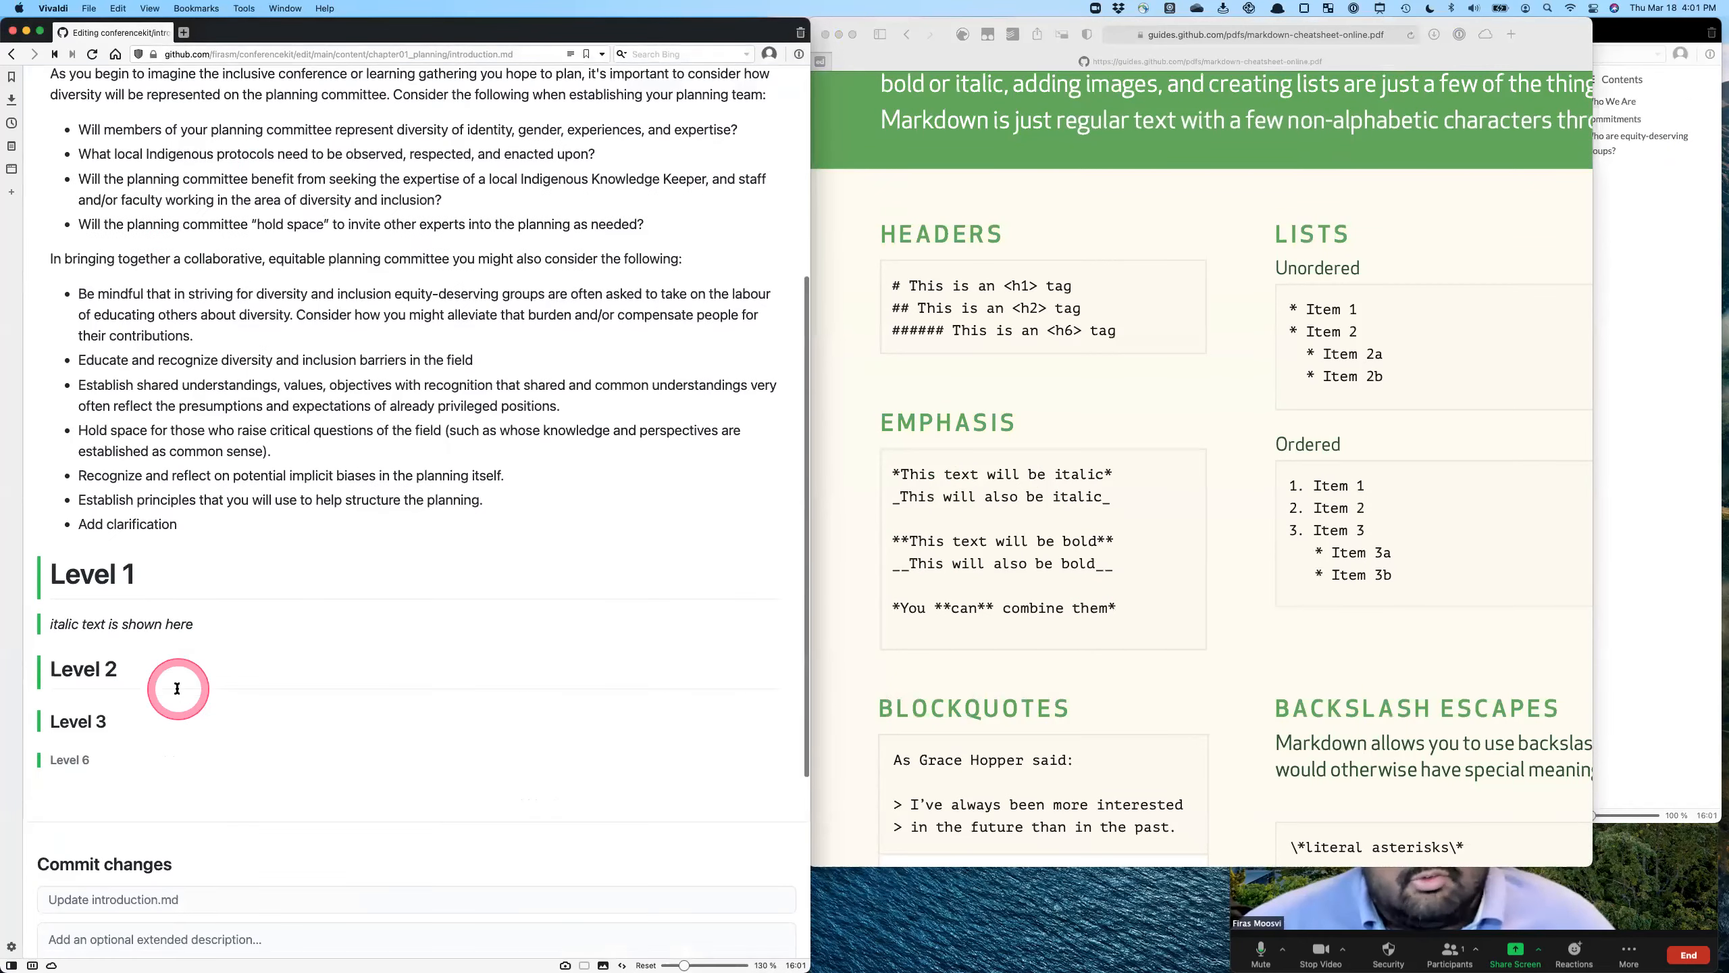
scroll(206, 626, "up", 1)
scroll(206, 625, "up", 10)
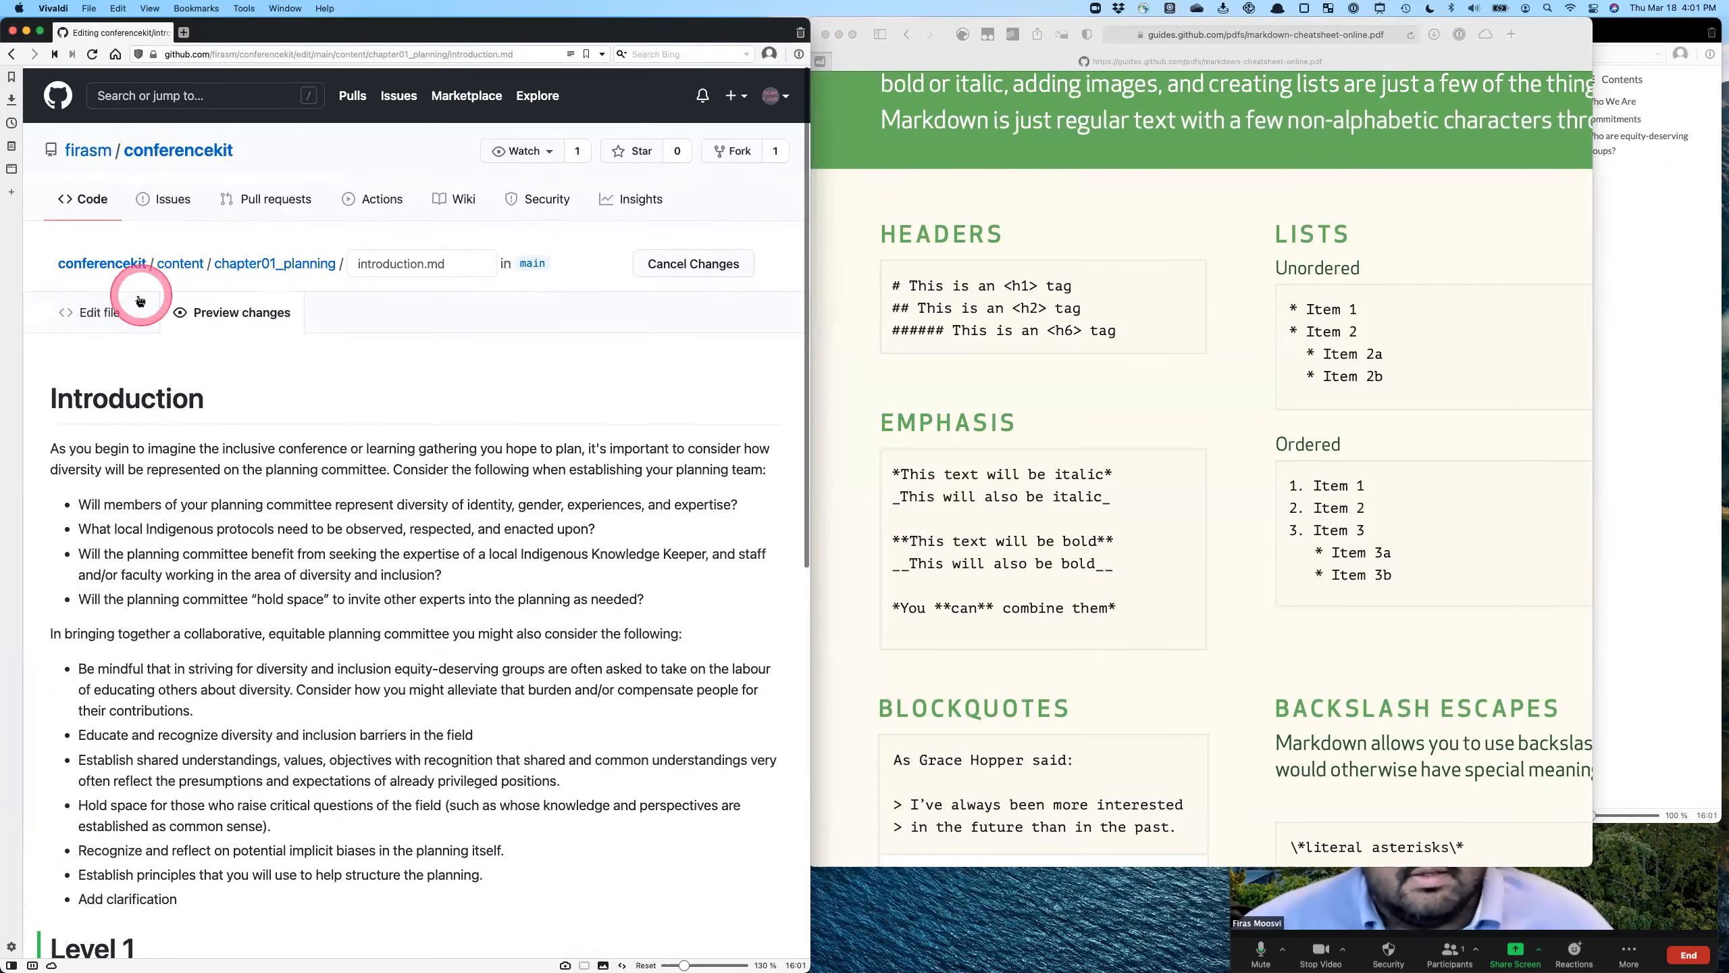
- Add "**bold text looks like this**" directly under the italic line and preview how the two lines render
left_click(140, 296)
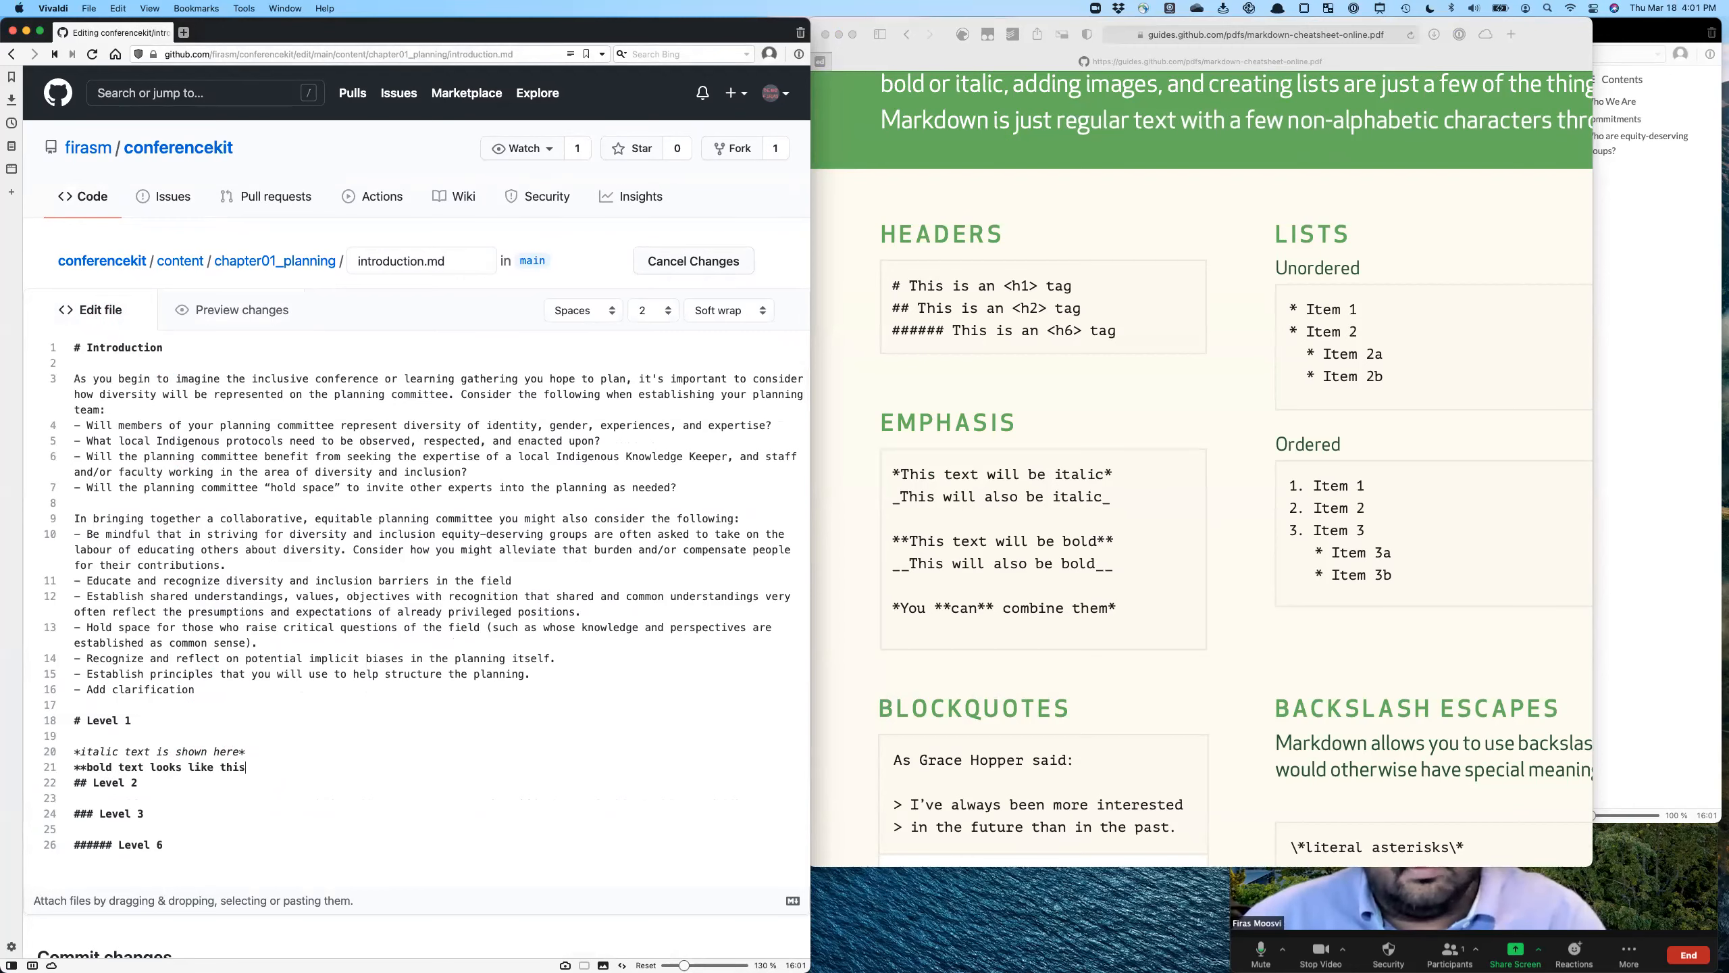
left_click(241, 323)
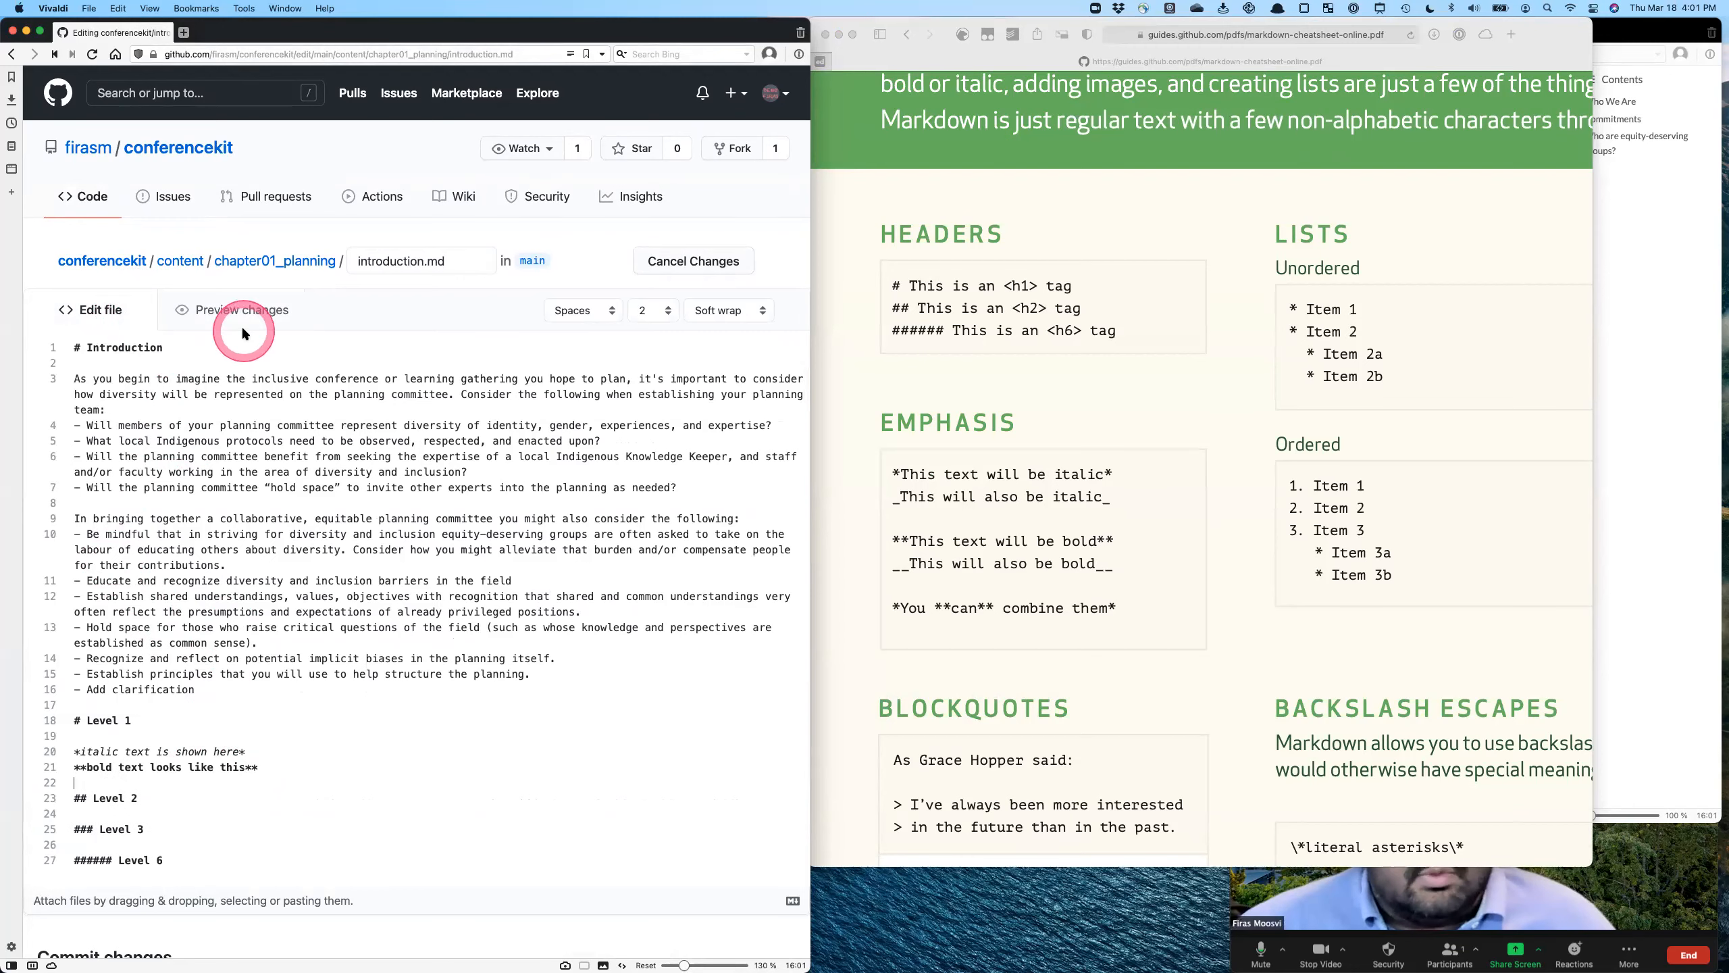
scroll(405, 695, "down", 4)
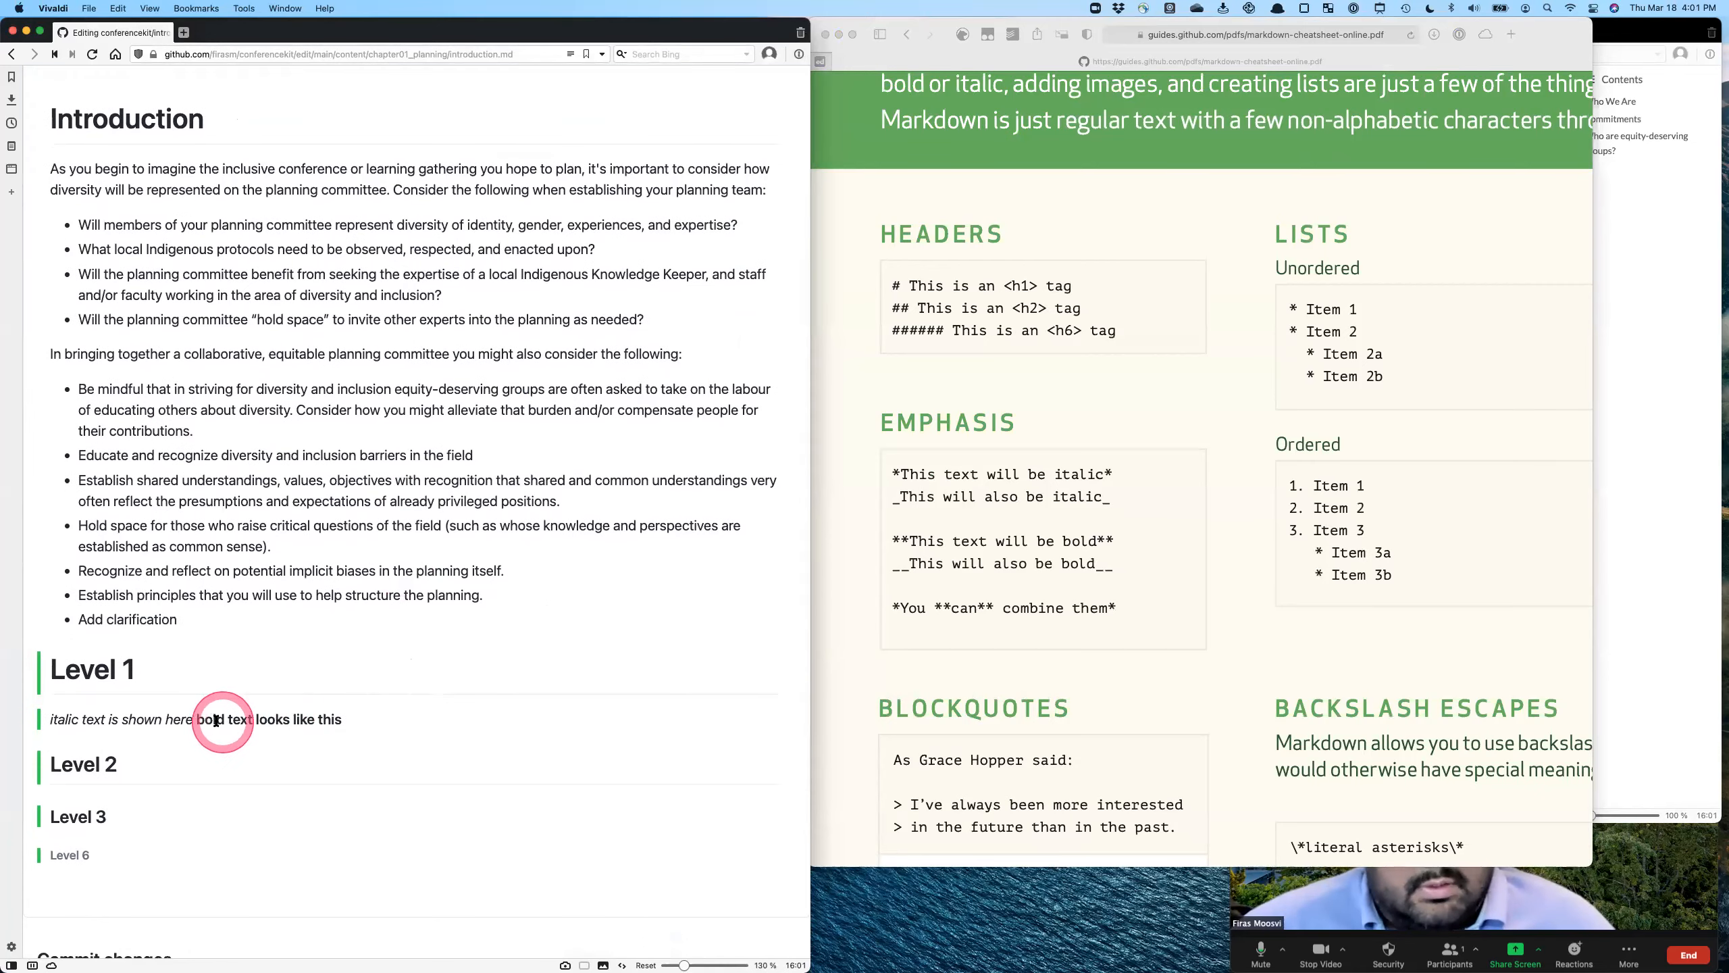
left_click_drag(197, 720, 342, 720)
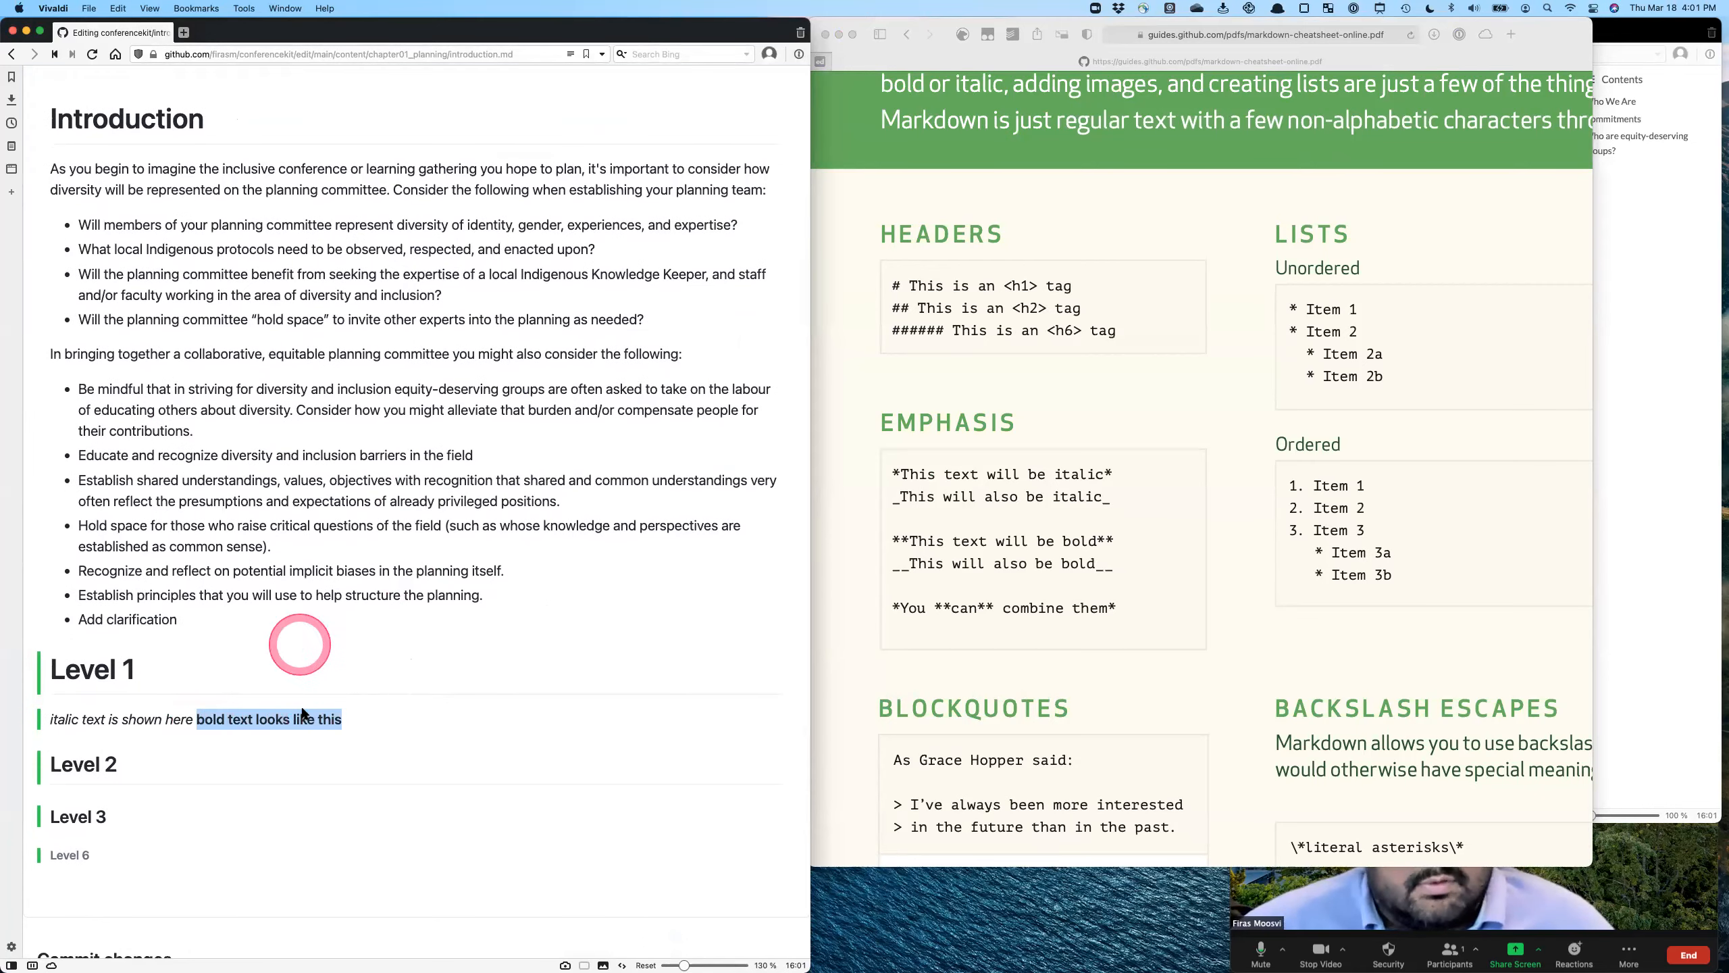
- Insert a blank line between the italic and bold lines in the Markdown source and preview the separated paragraphs
scroll(307, 434, "up", 1)
scroll(306, 434, "up", 3)
left_click(129, 163)
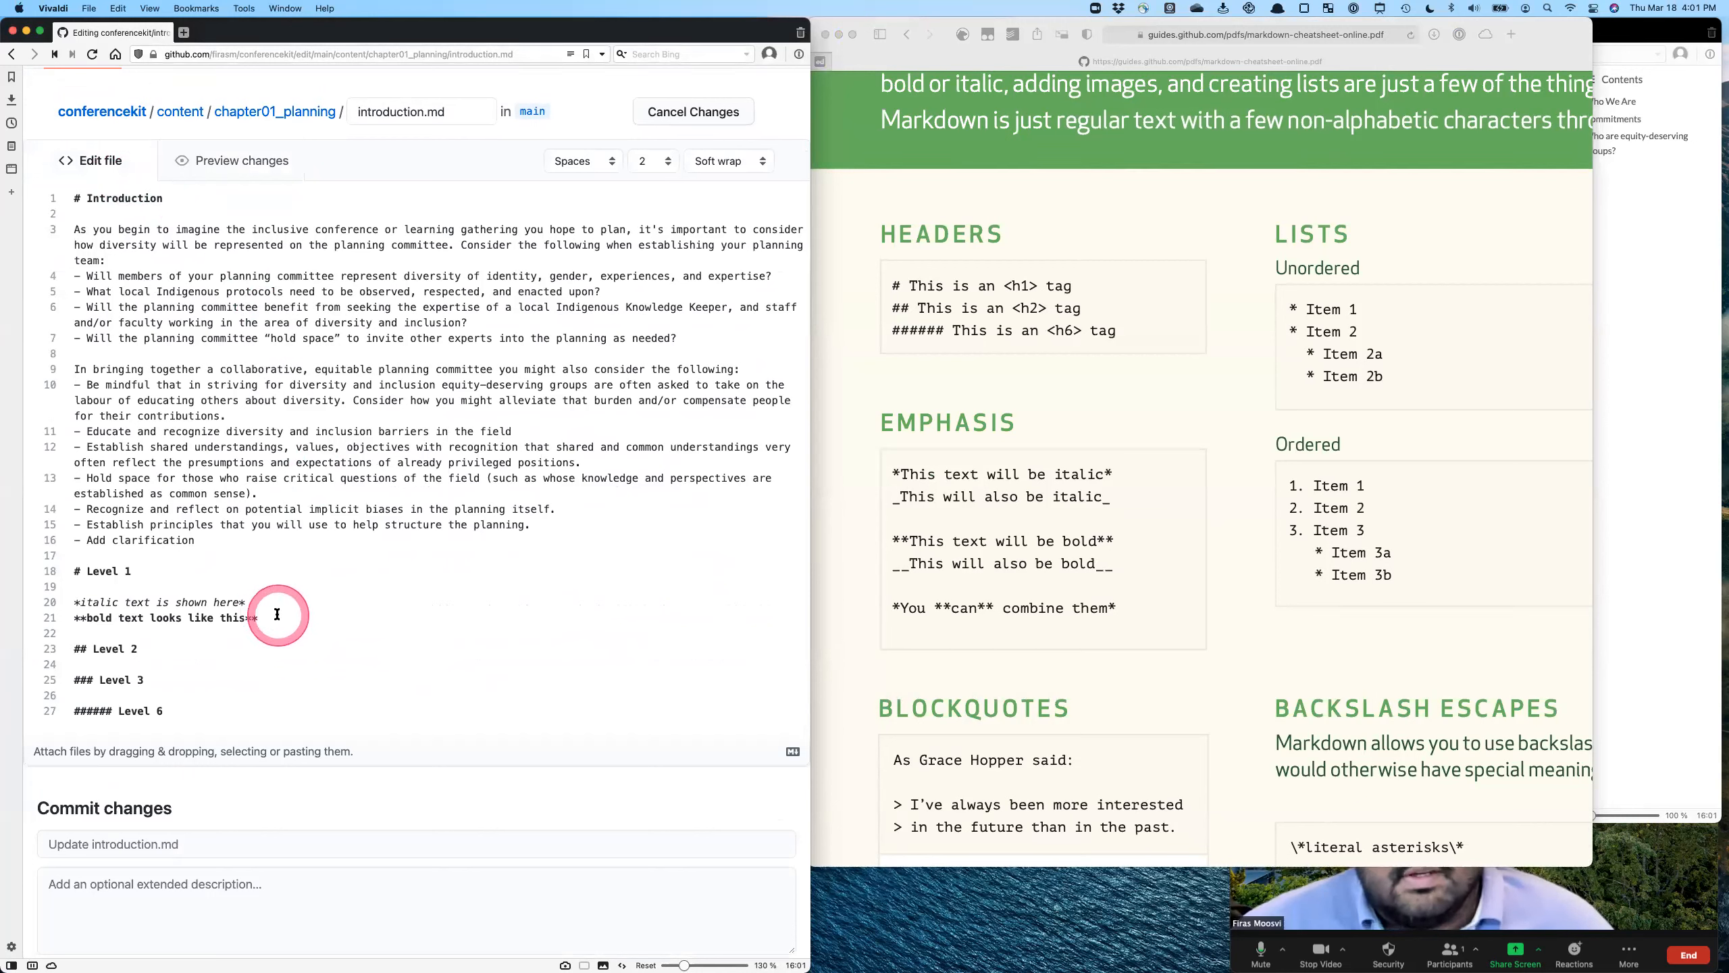
left_click_drag(244, 605, 258, 605)
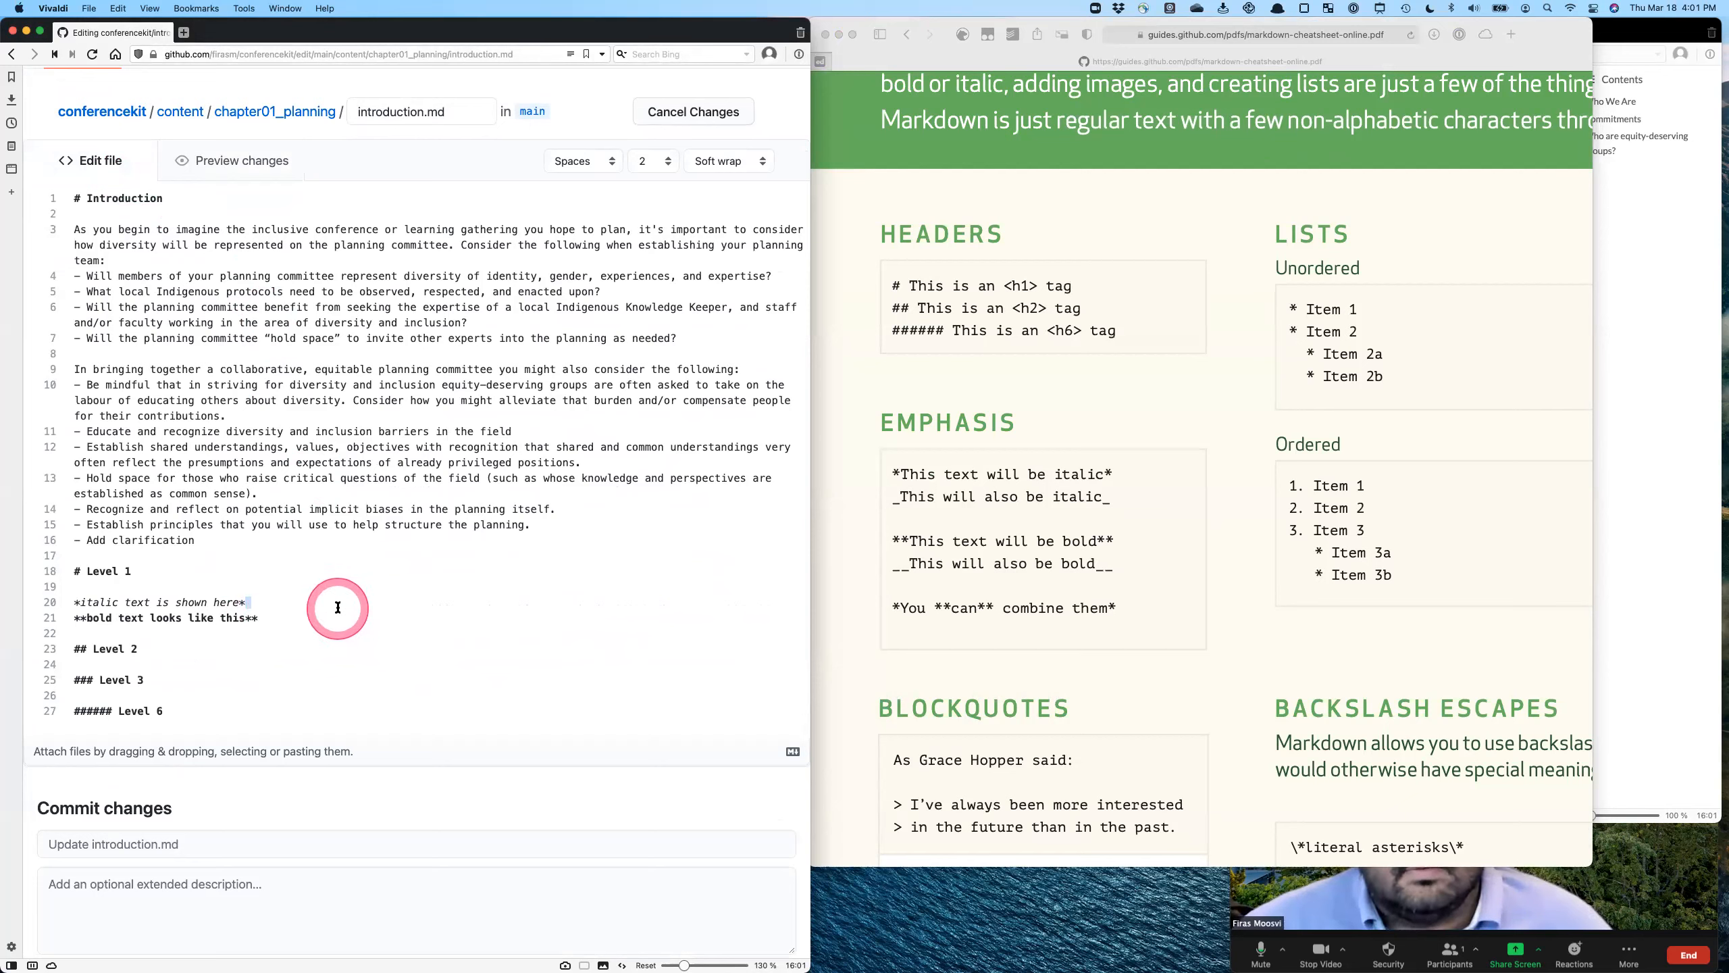
left_click(266, 604)
key("Return")
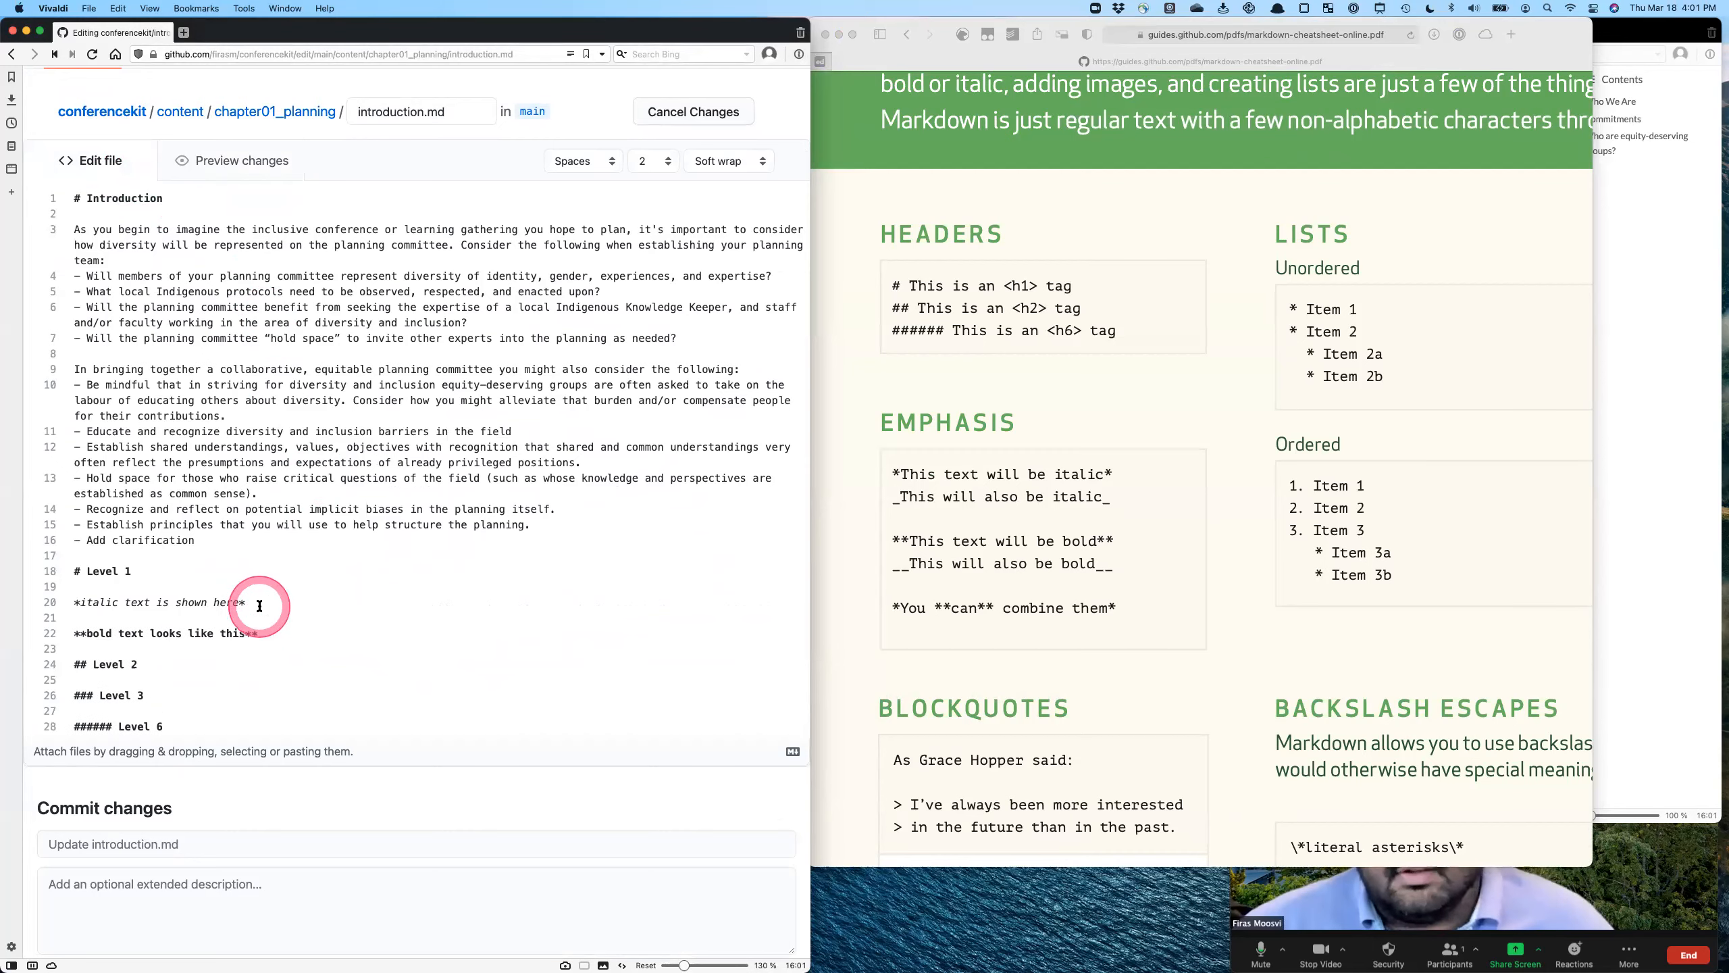
left_click(212, 143)
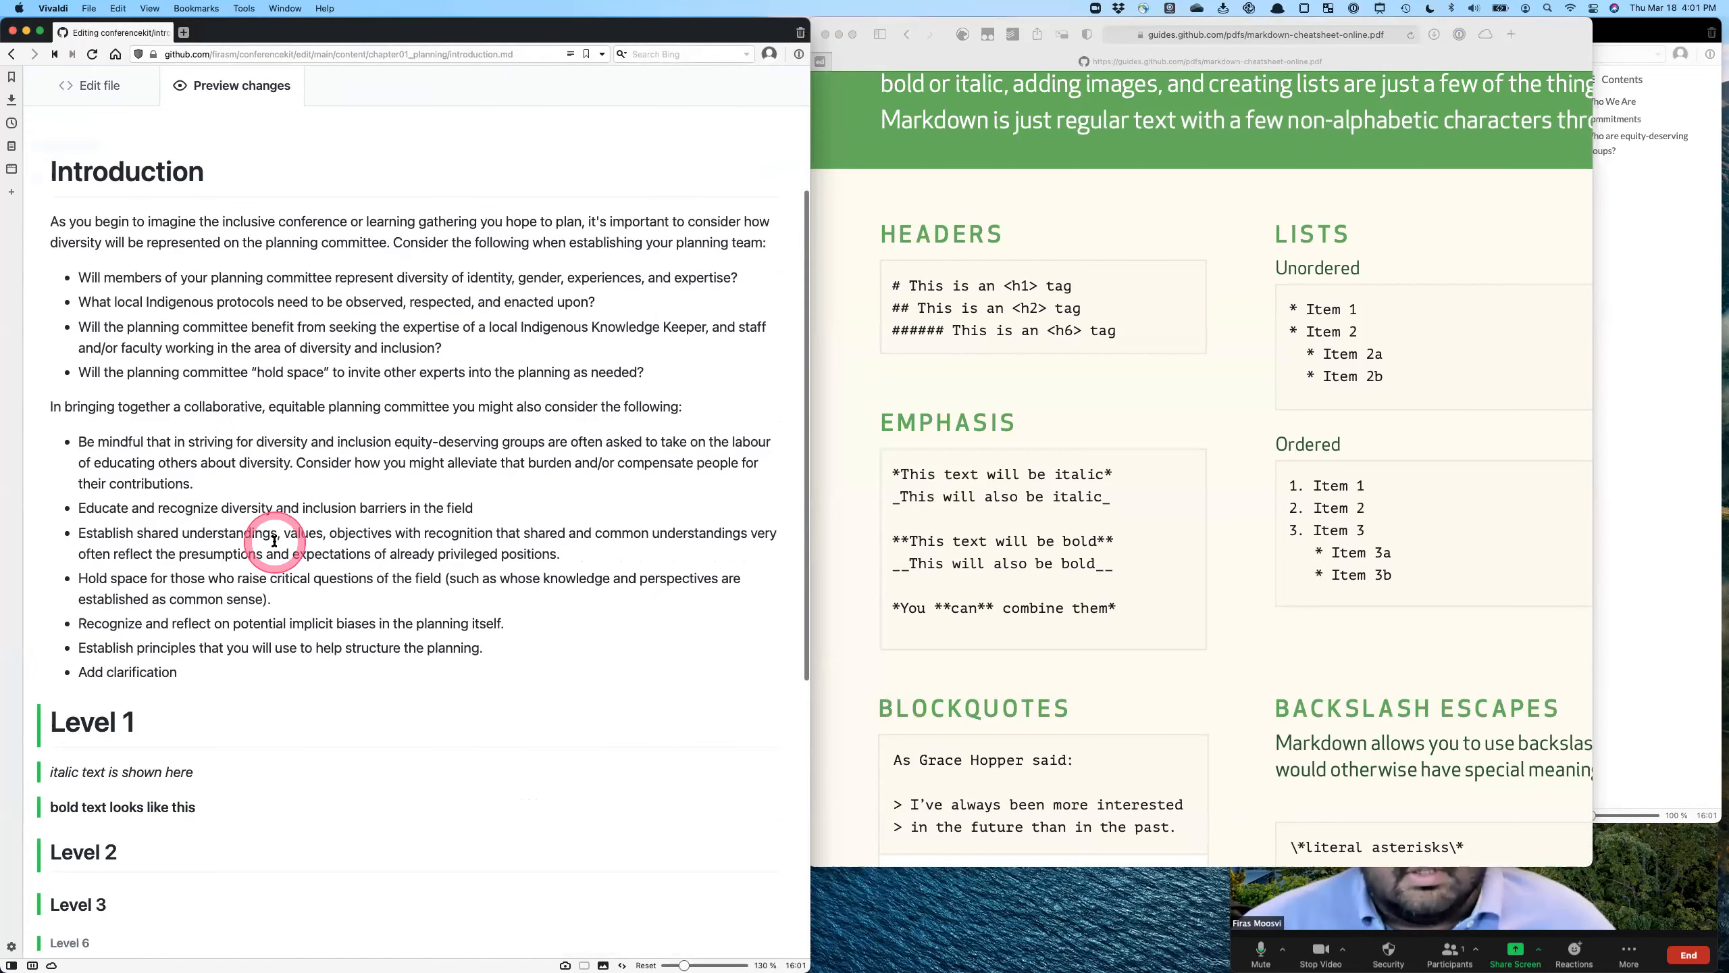
scroll(147, 579, "down", 5)
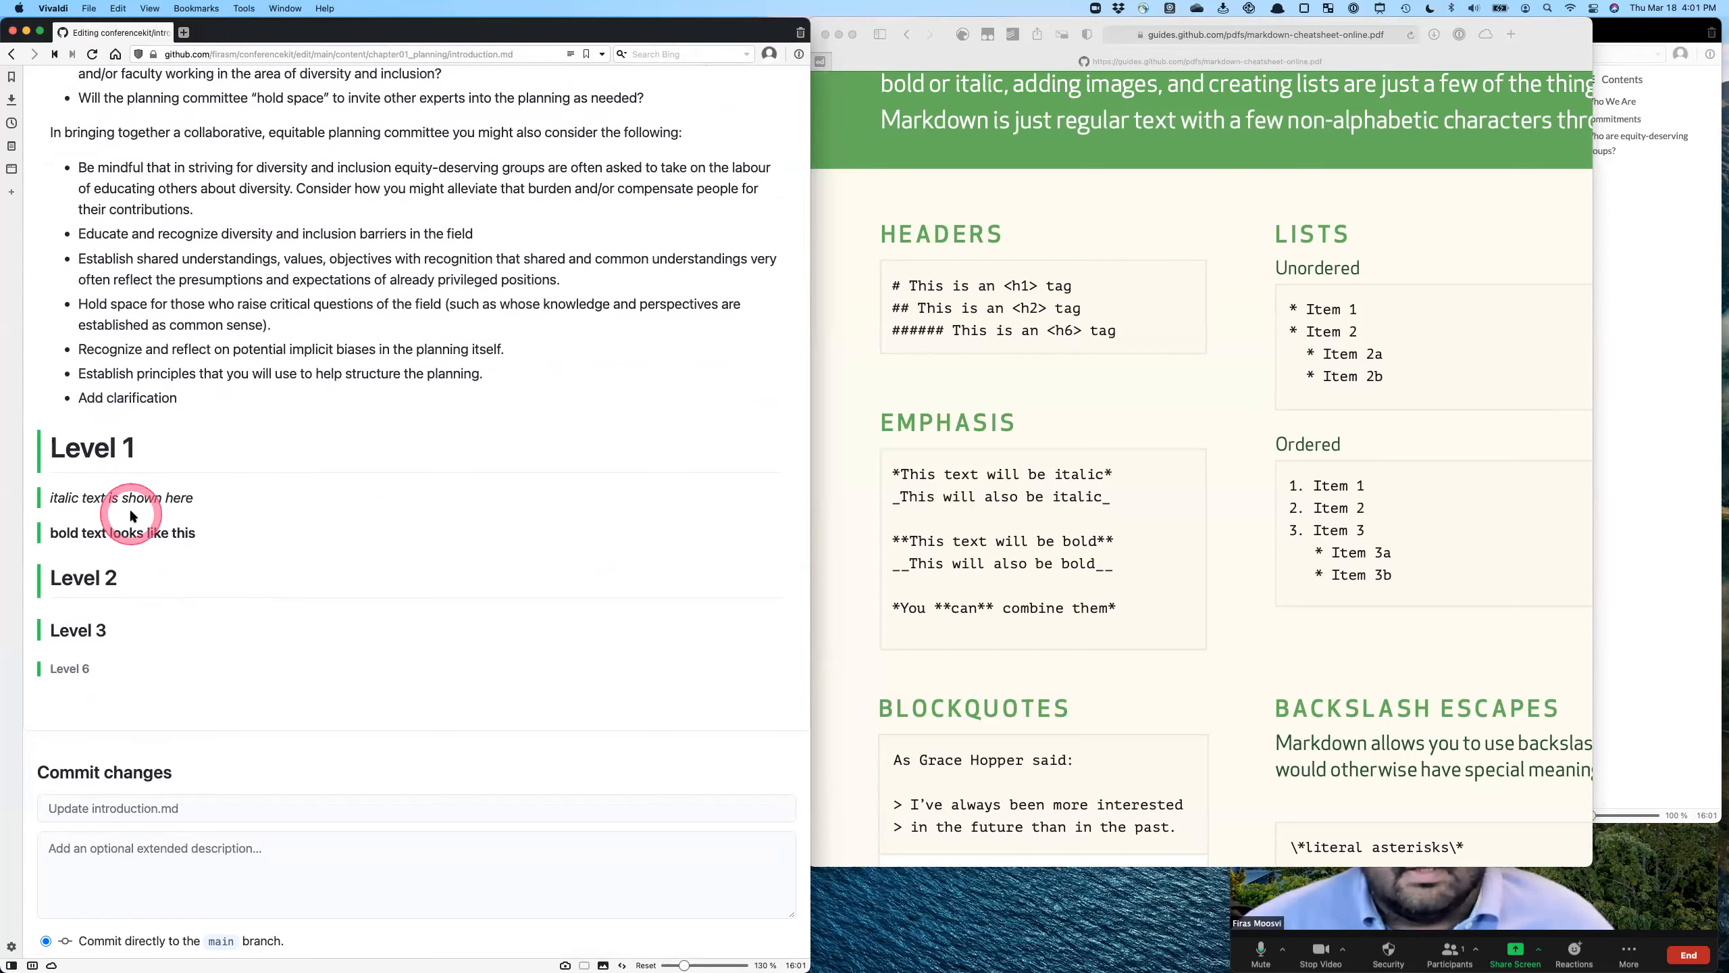
- Consult the cheatsheet's Lists section and start a bulleted list below the bold line with "FIrst item in the list" and "Second item in the list"
scroll(127, 502, "up", 5)
left_click(93, 189)
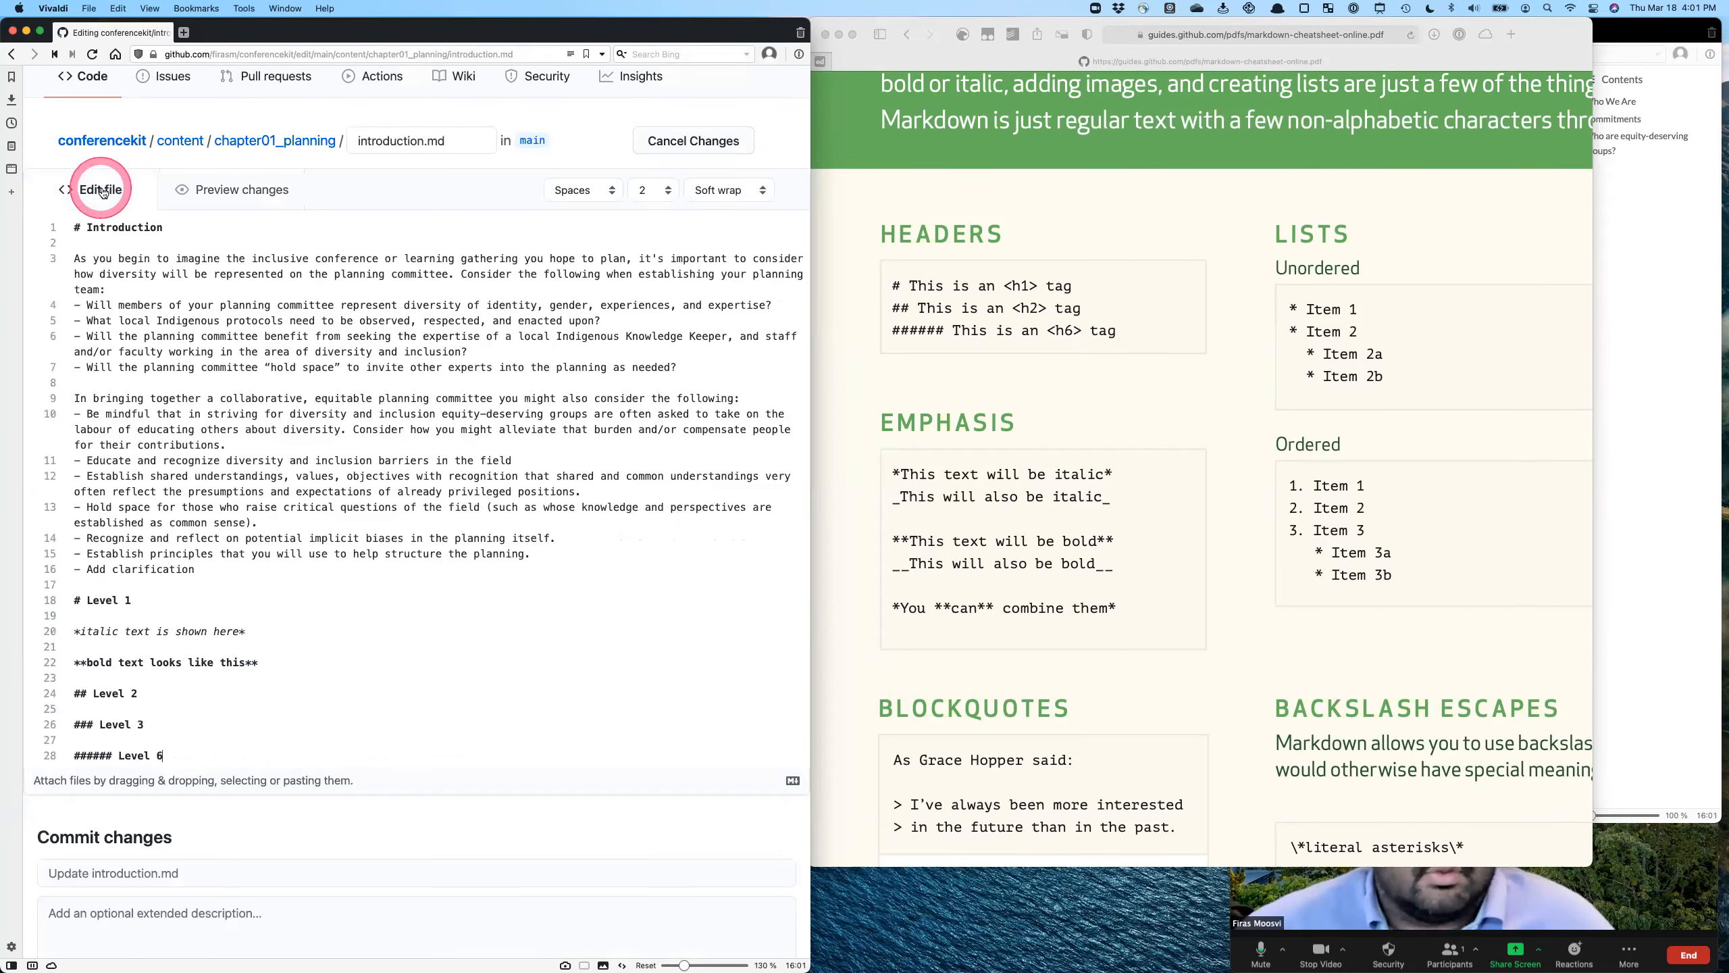
scroll(1217, 443, "right", 6)
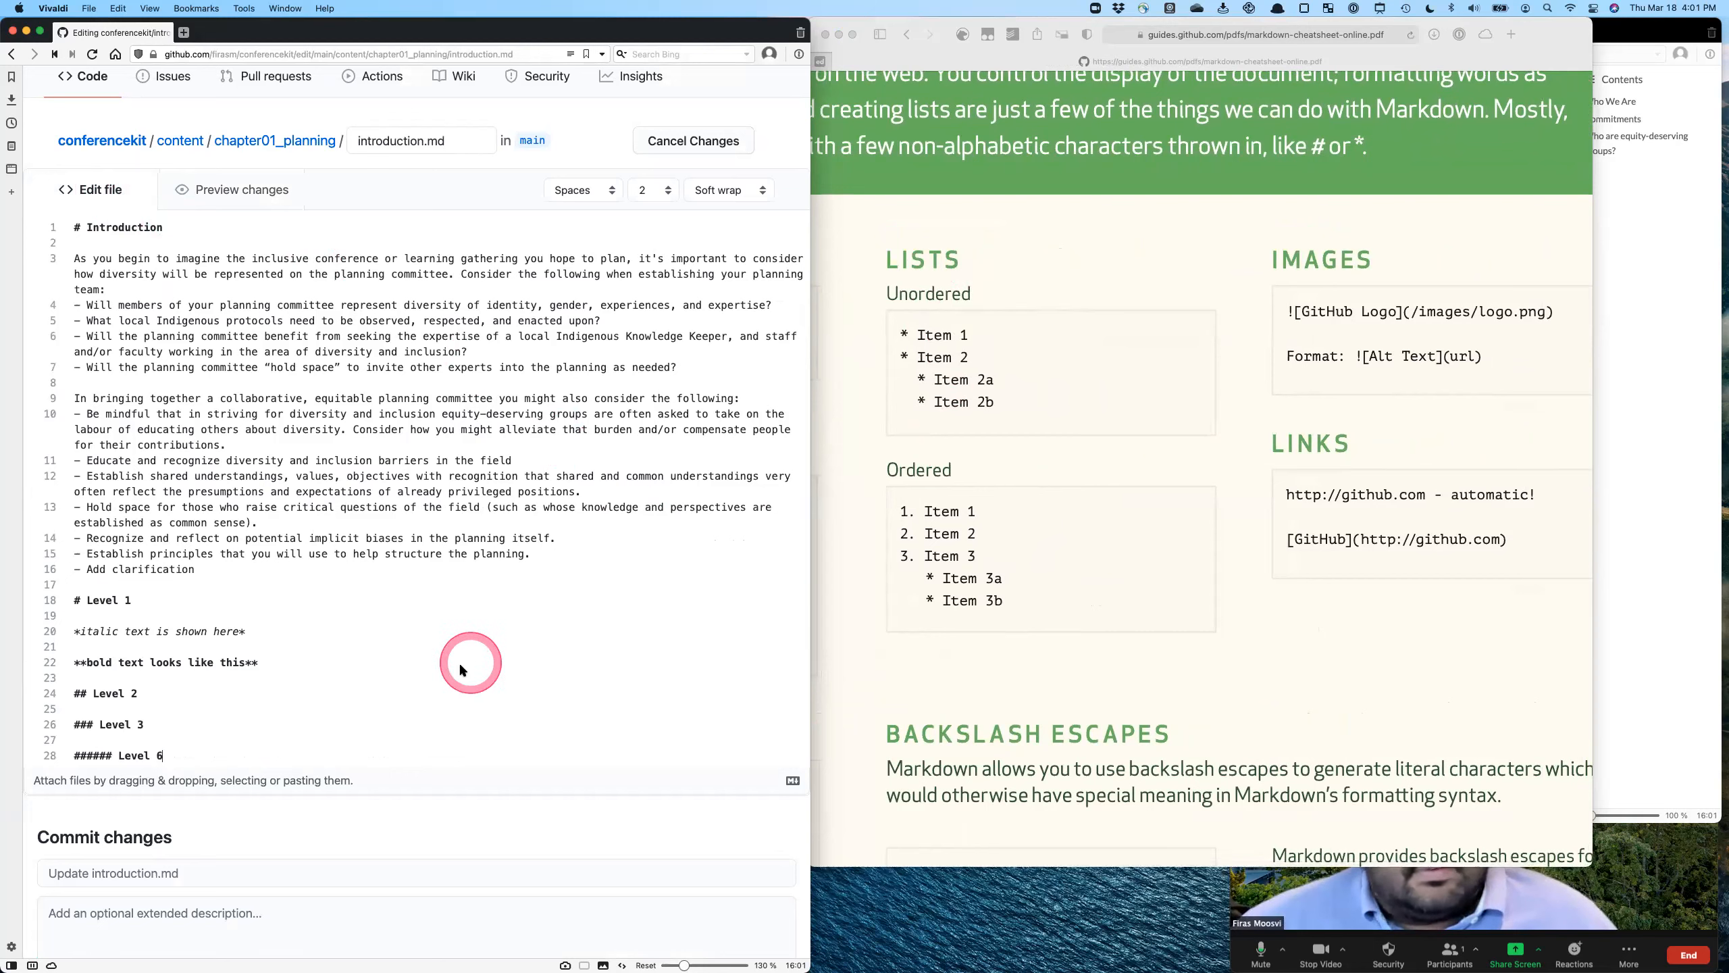
left_click(402, 664)
key("Return")
key("Return")
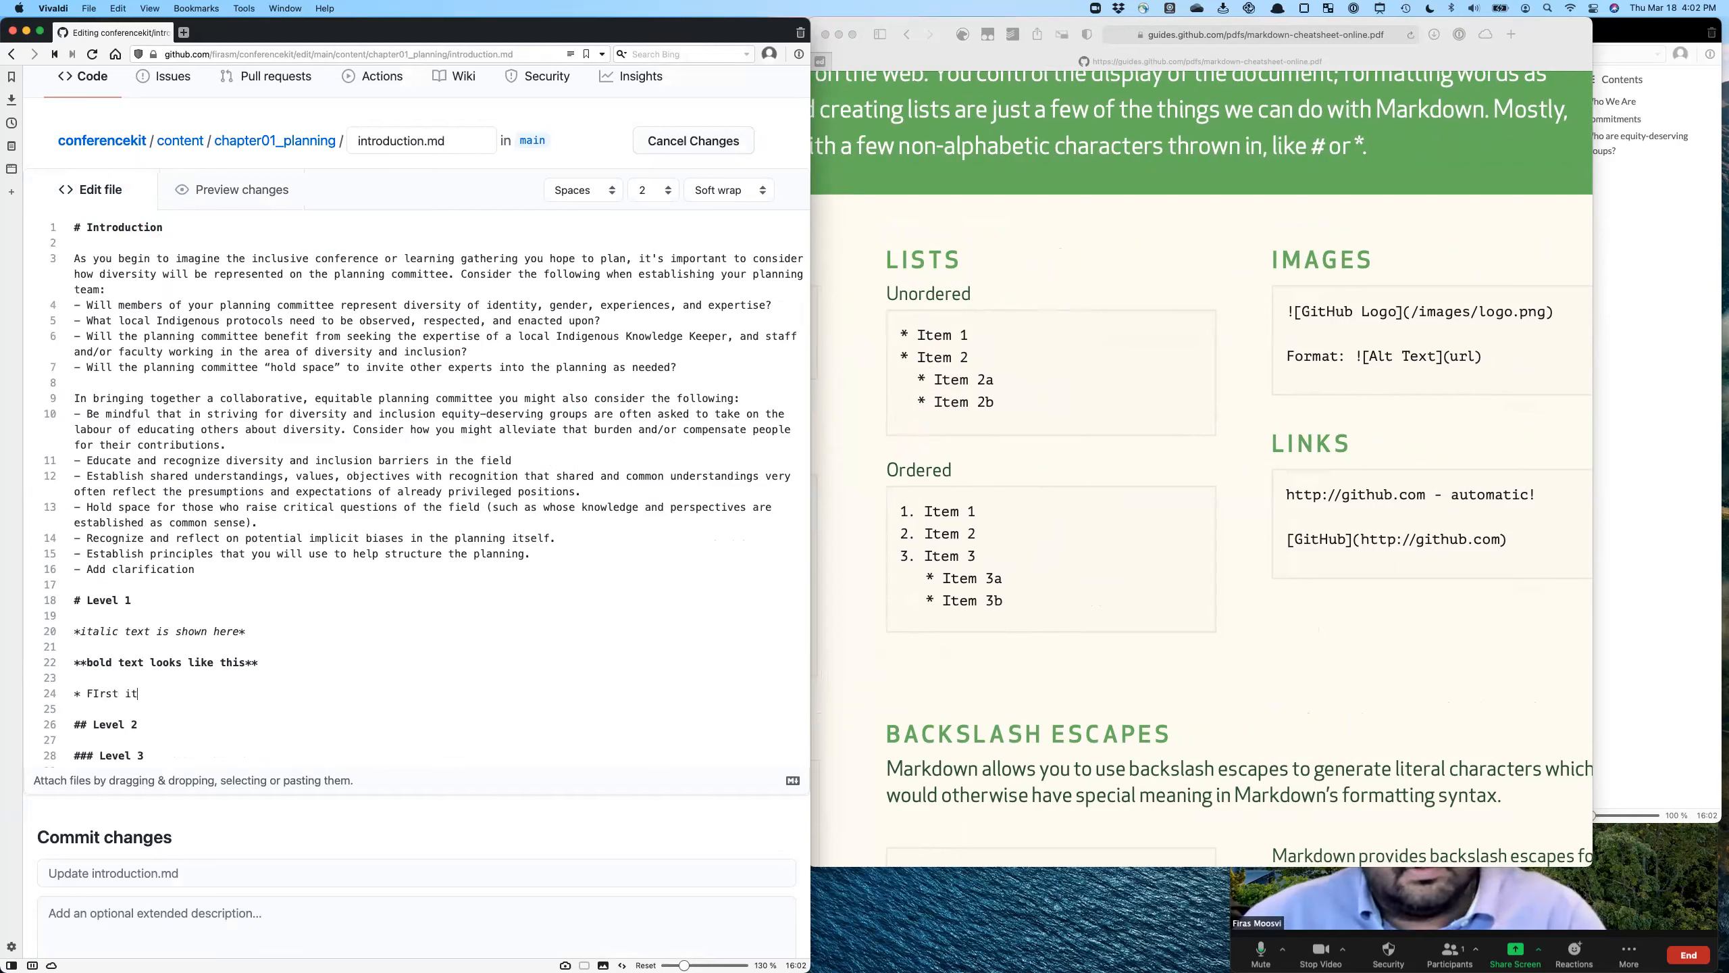
type("* FIrst item in the list")
key("Return")
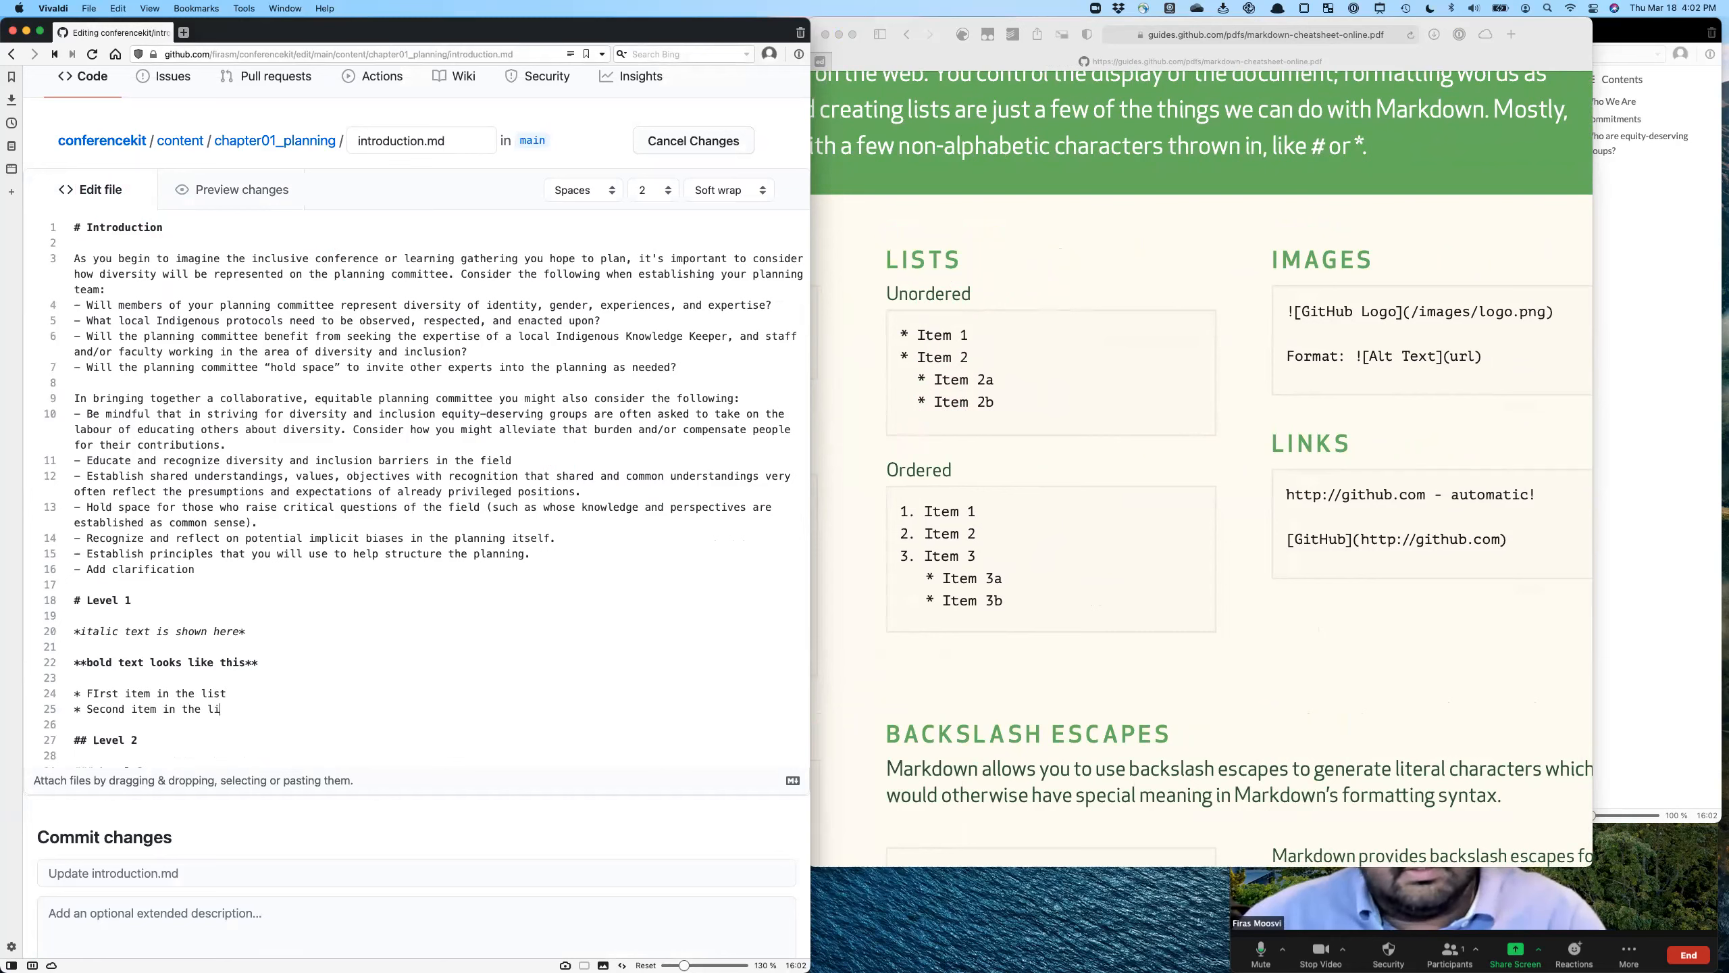
- Add the indented bullets "This is a sub list" and "This is another sub list", then a top-level bullet "Original list", and preview the list
key("Return")
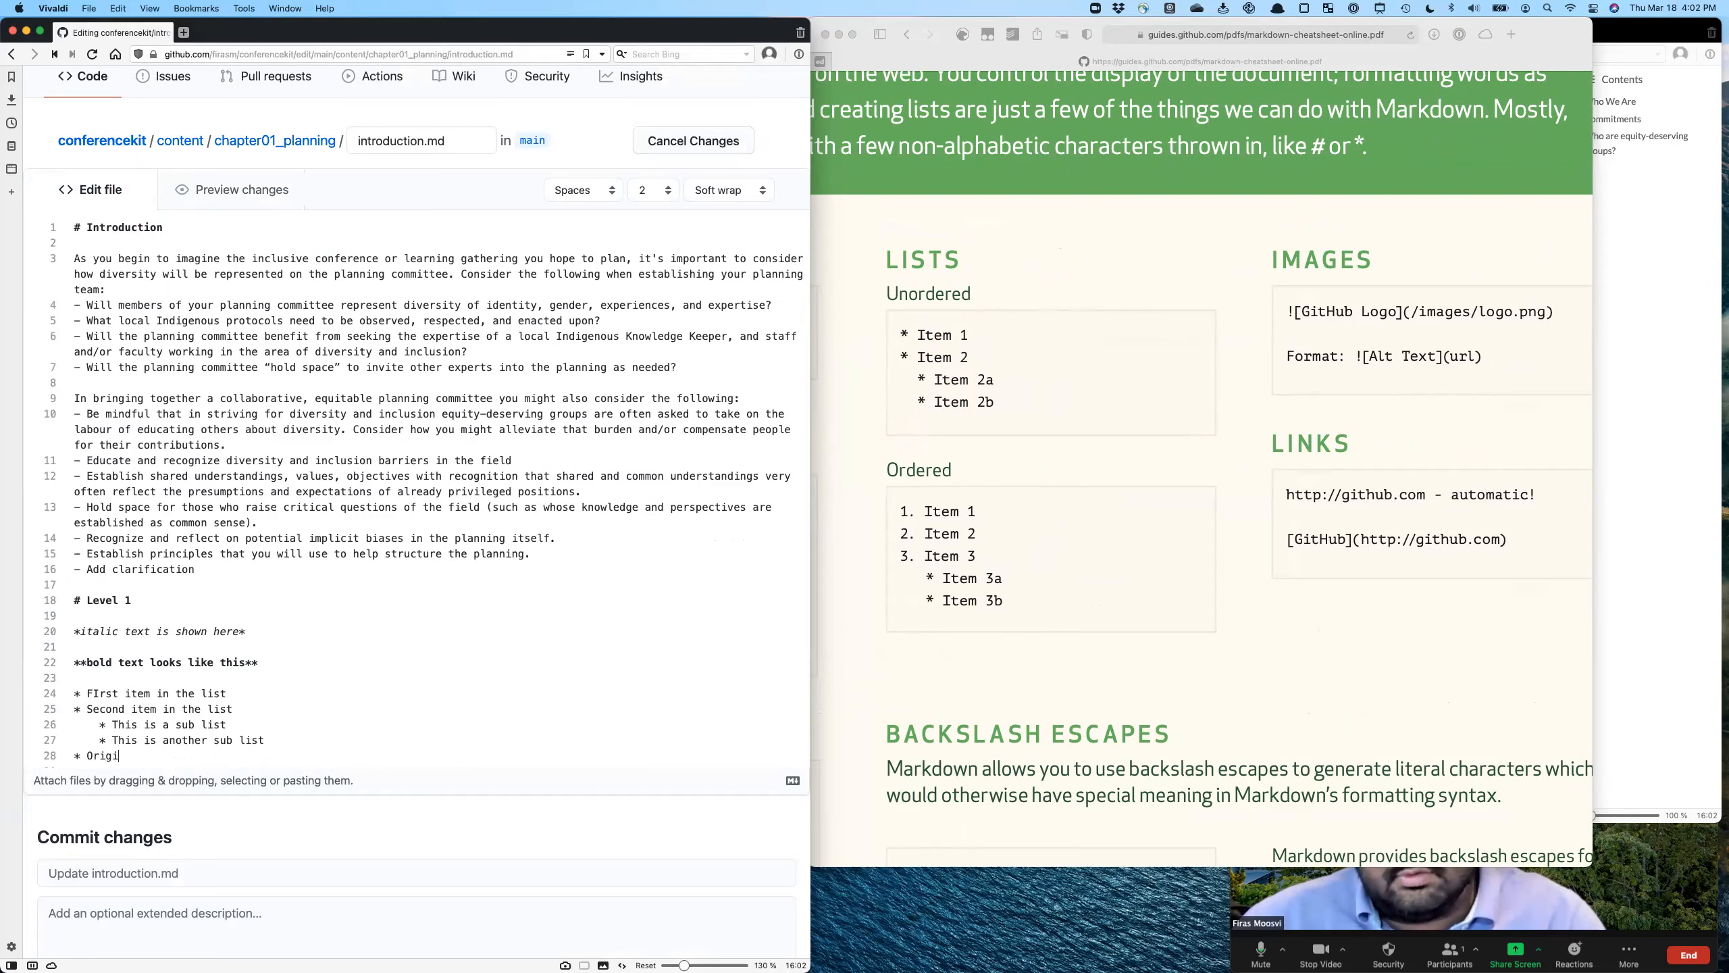
left_click(242, 189)
scroll(398, 458, "down", 8)
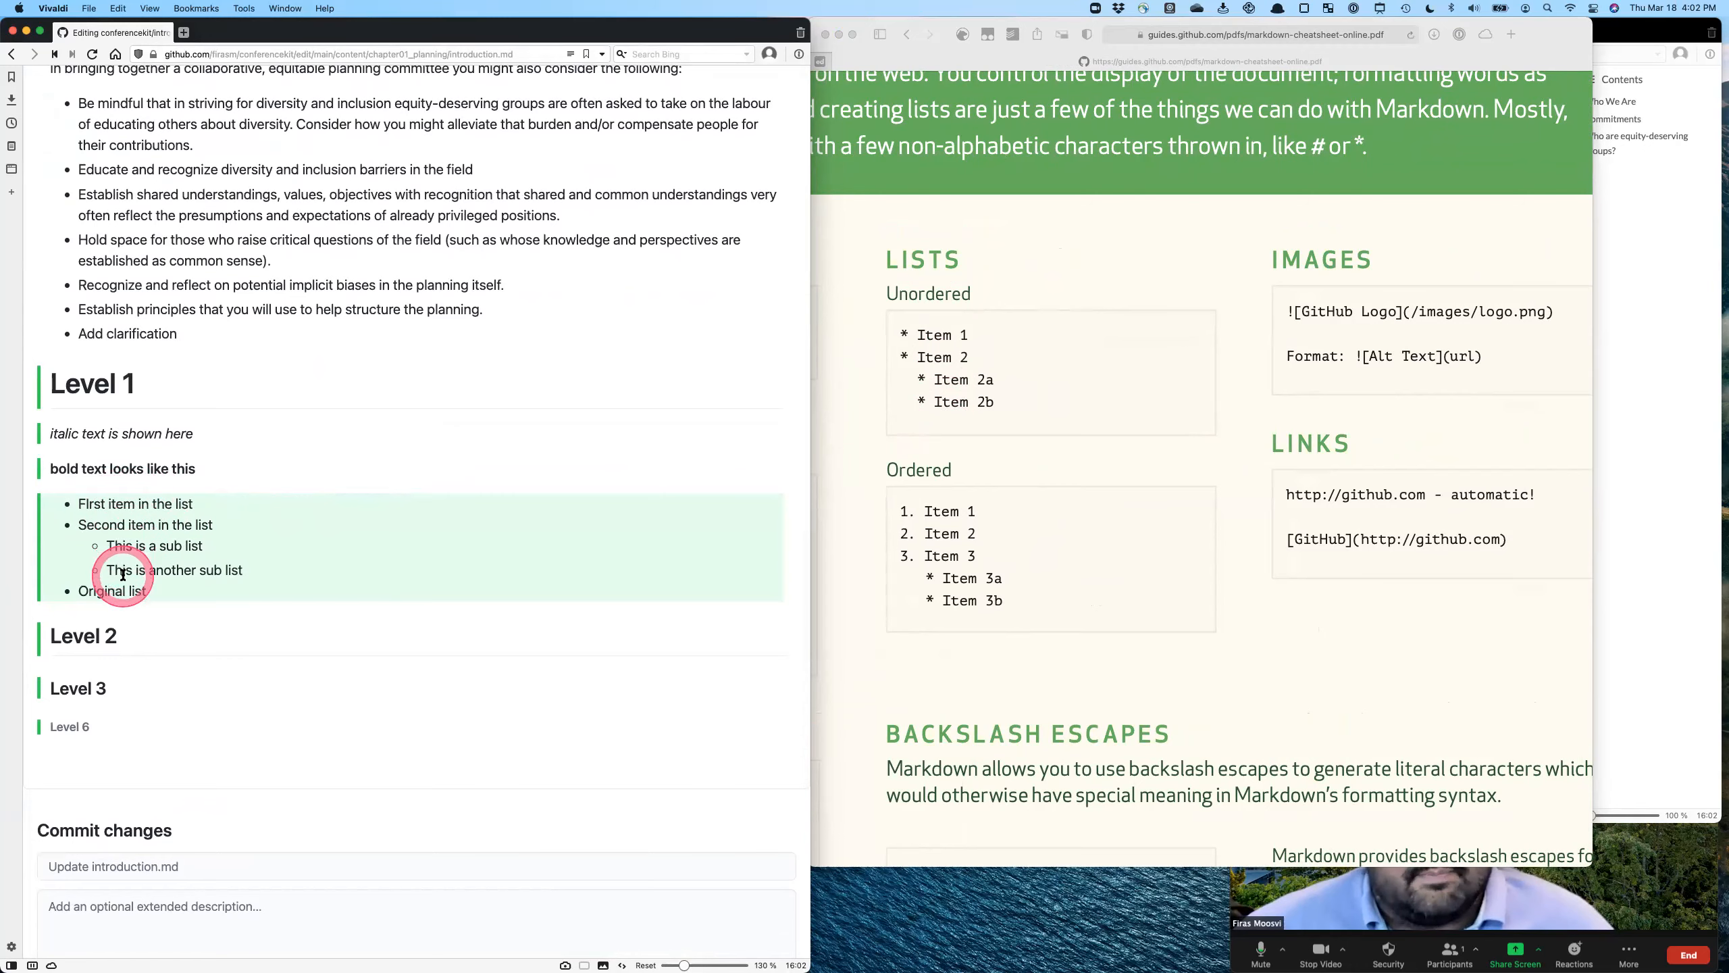
- Back in the Markdown source, start a numbered list below the bullets with "1. First item in the ordered list"
scroll(148, 164, "up", 10)
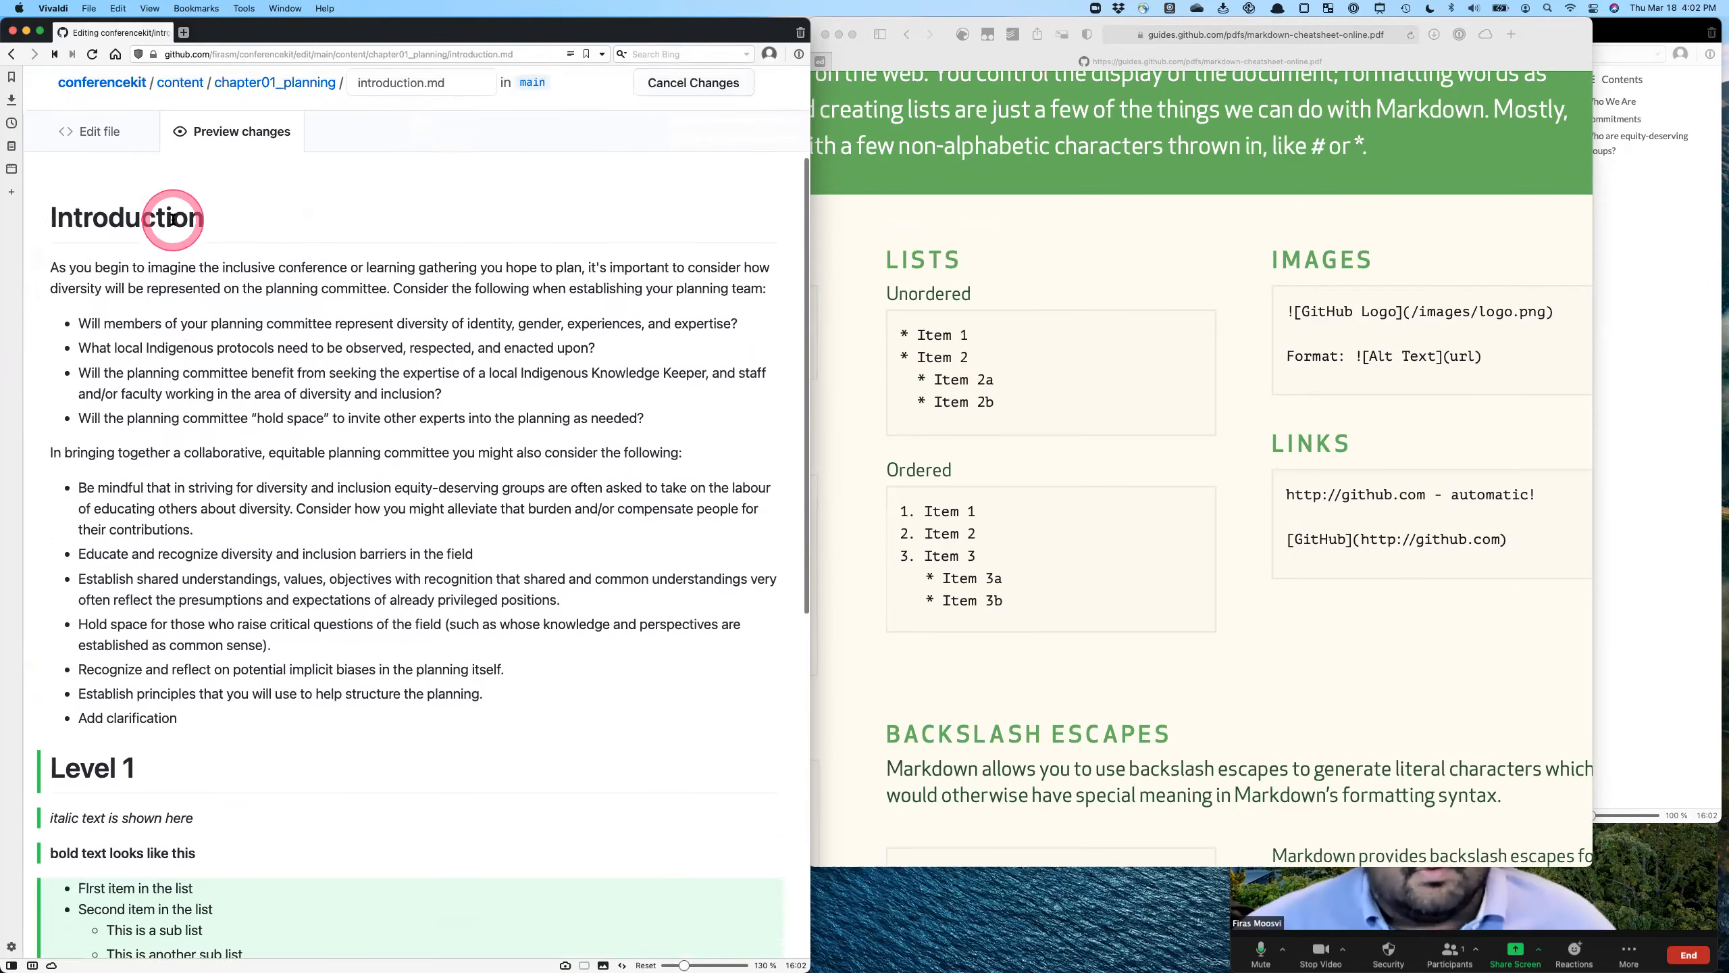
left_click(102, 185)
scroll(329, 488, "down", 3)
left_click(225, 656)
key("Return")
key("Return")
type("1")
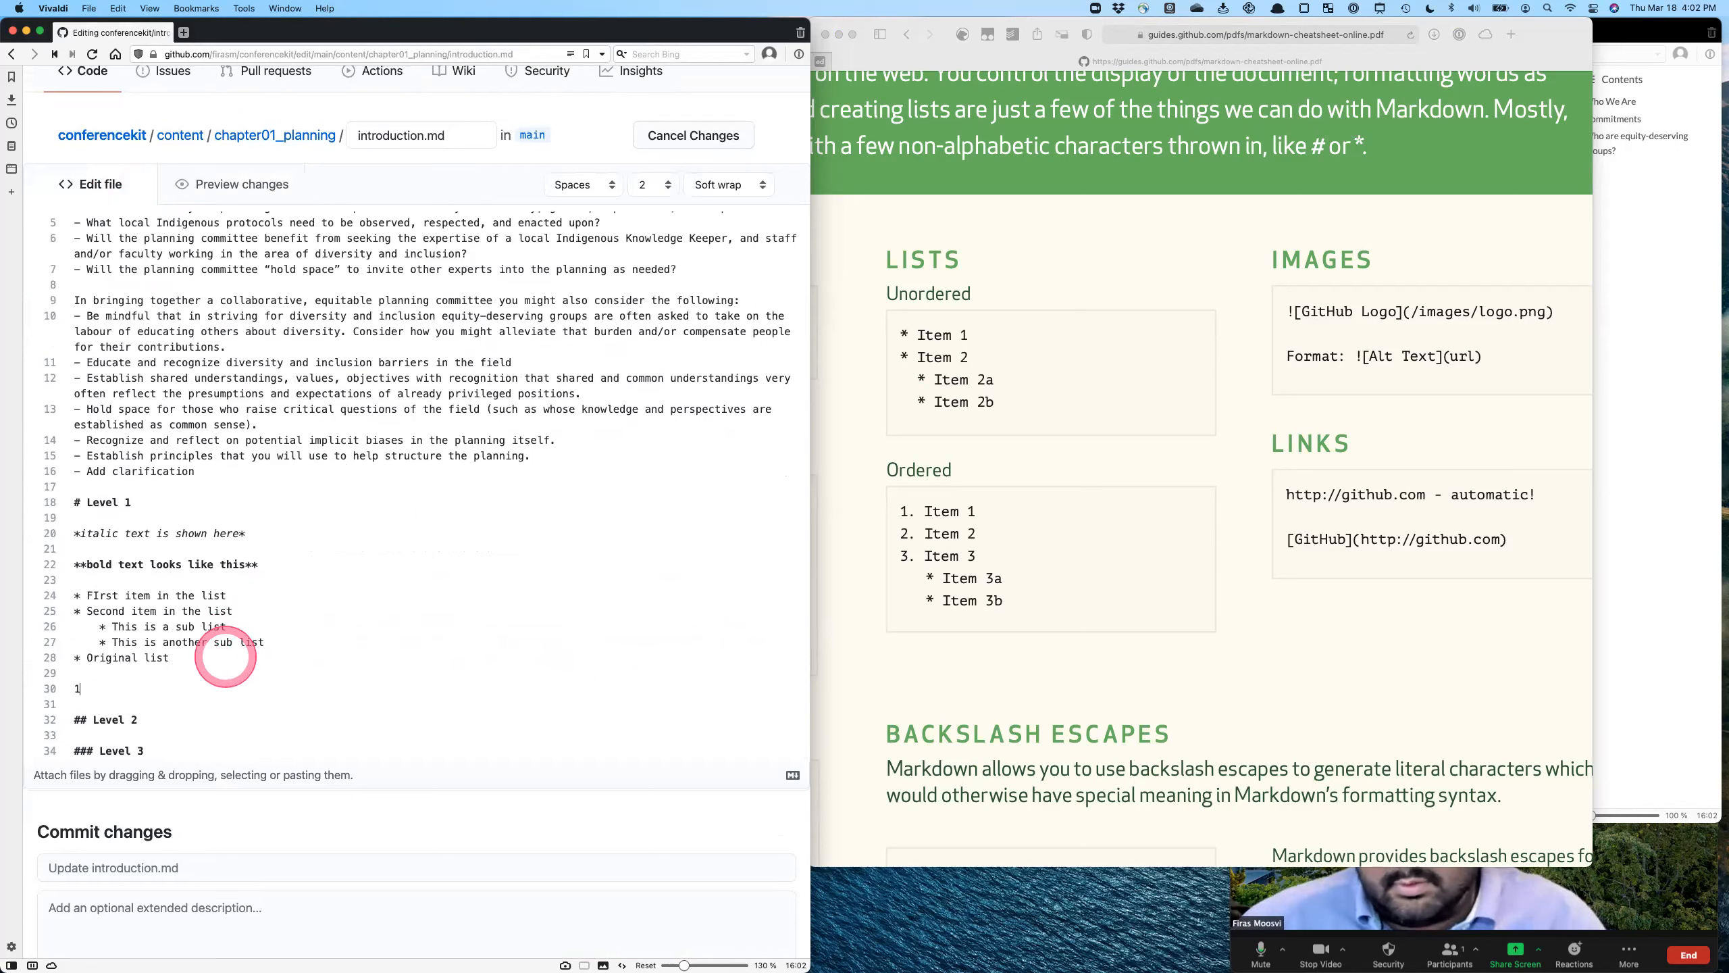
type(". First item in th")
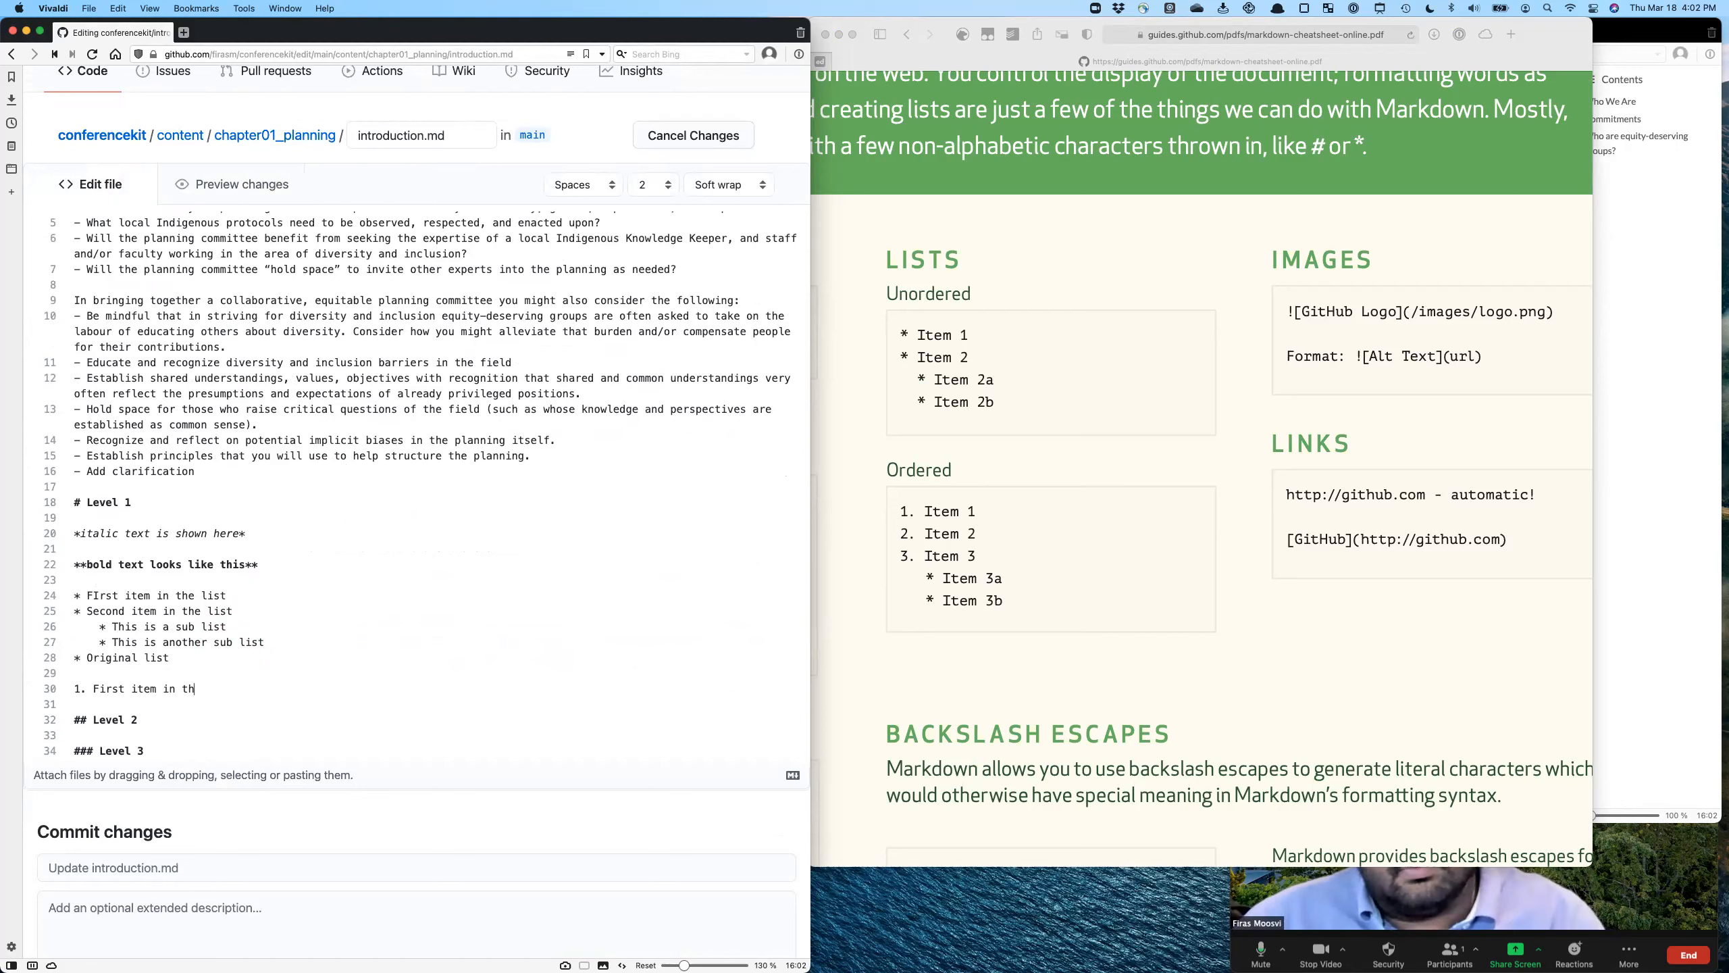
type("e ordered list")
key("Return")
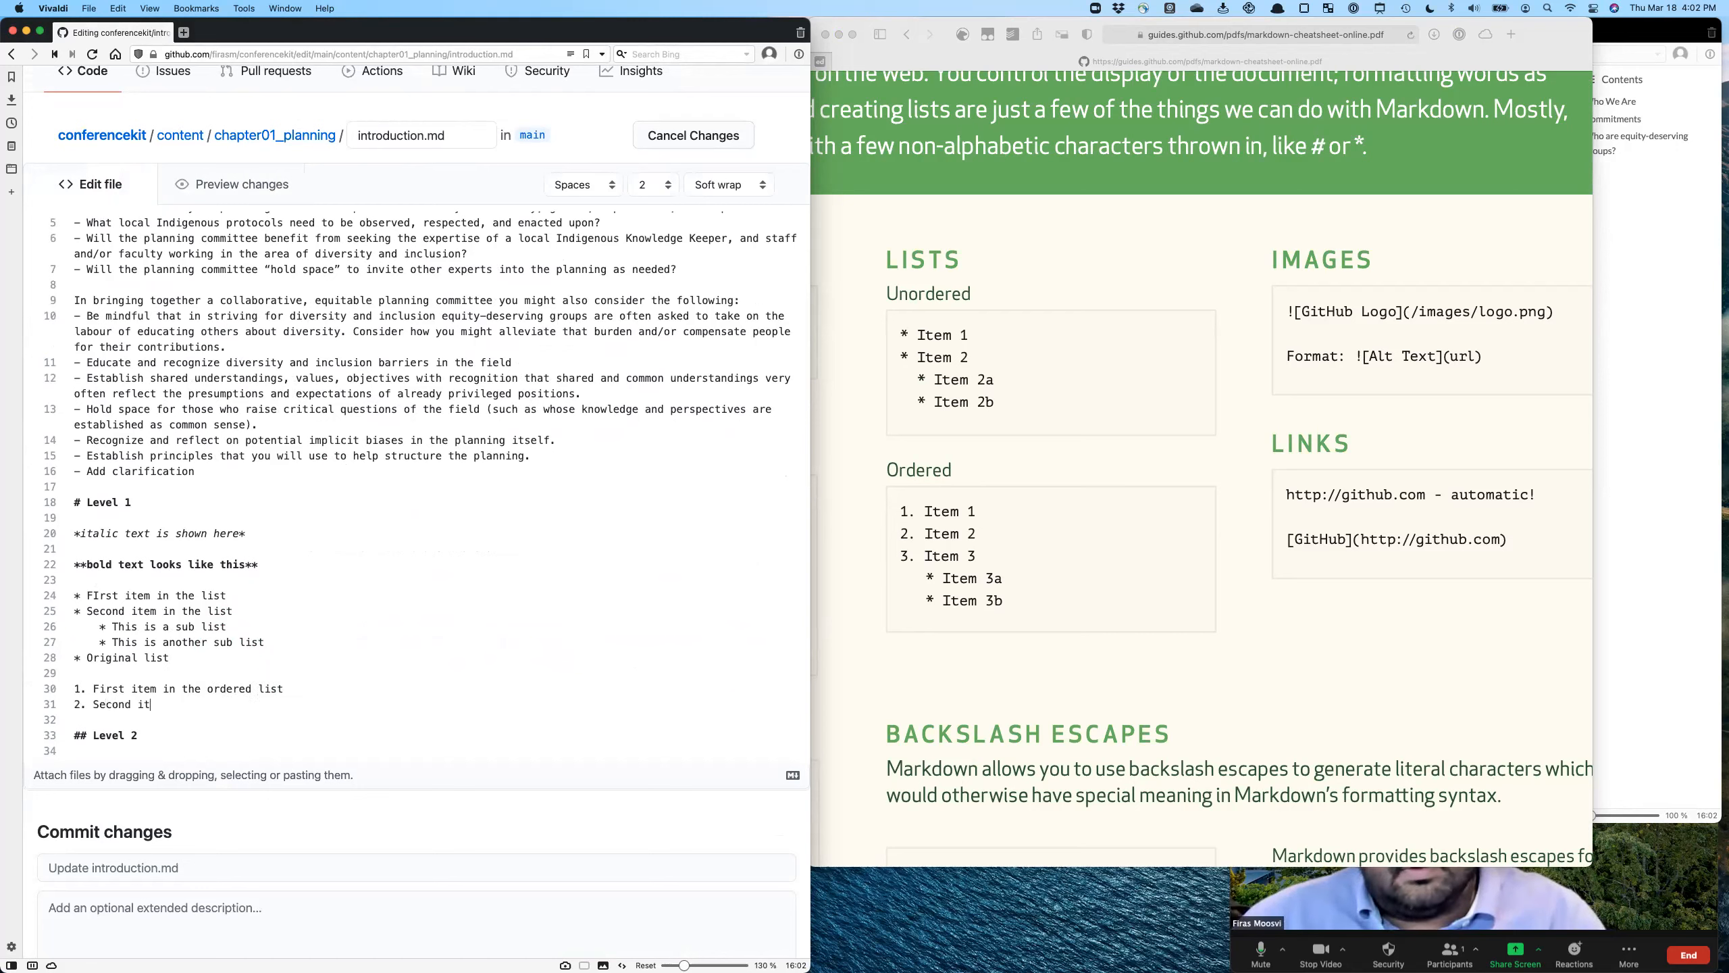
- Add "2. Second item in the ordered list" to the numbered list and preview the result
type("Second item in the ordered list")
key("Return")
left_click(221, 187)
scroll(291, 567, "down", 5)
scroll(290, 567, "down", 2)
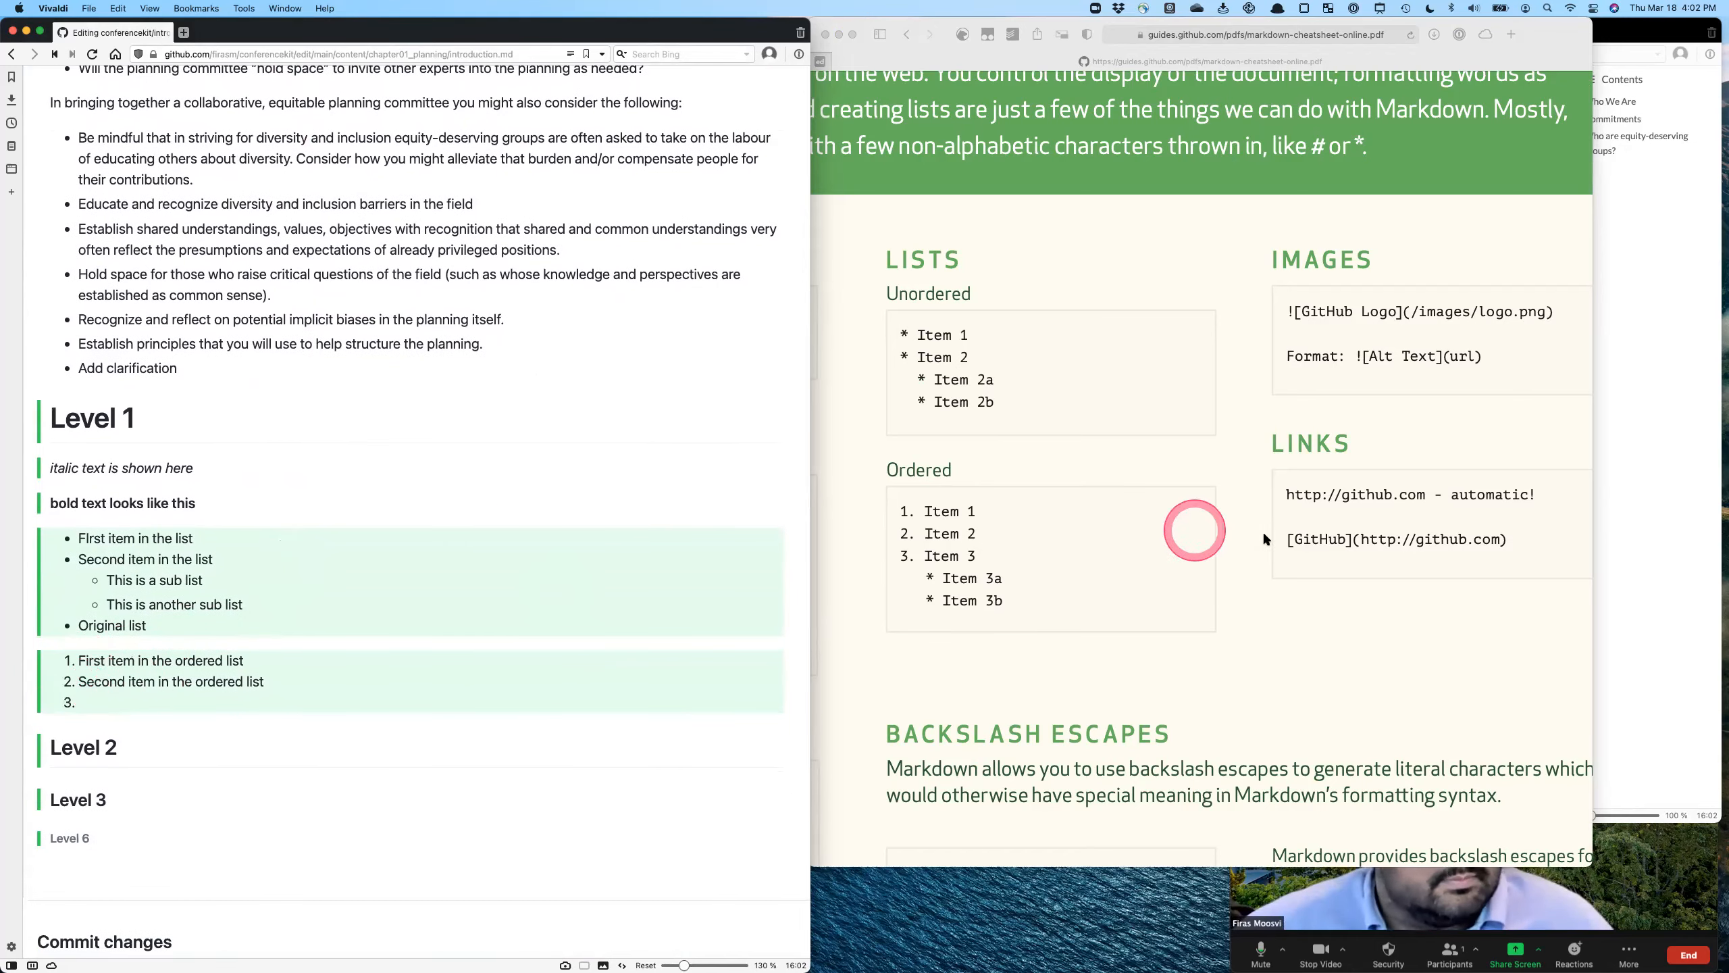
- Examine the Images and Links syntax in the Markdown cheatsheet
left_click(1136, 613)
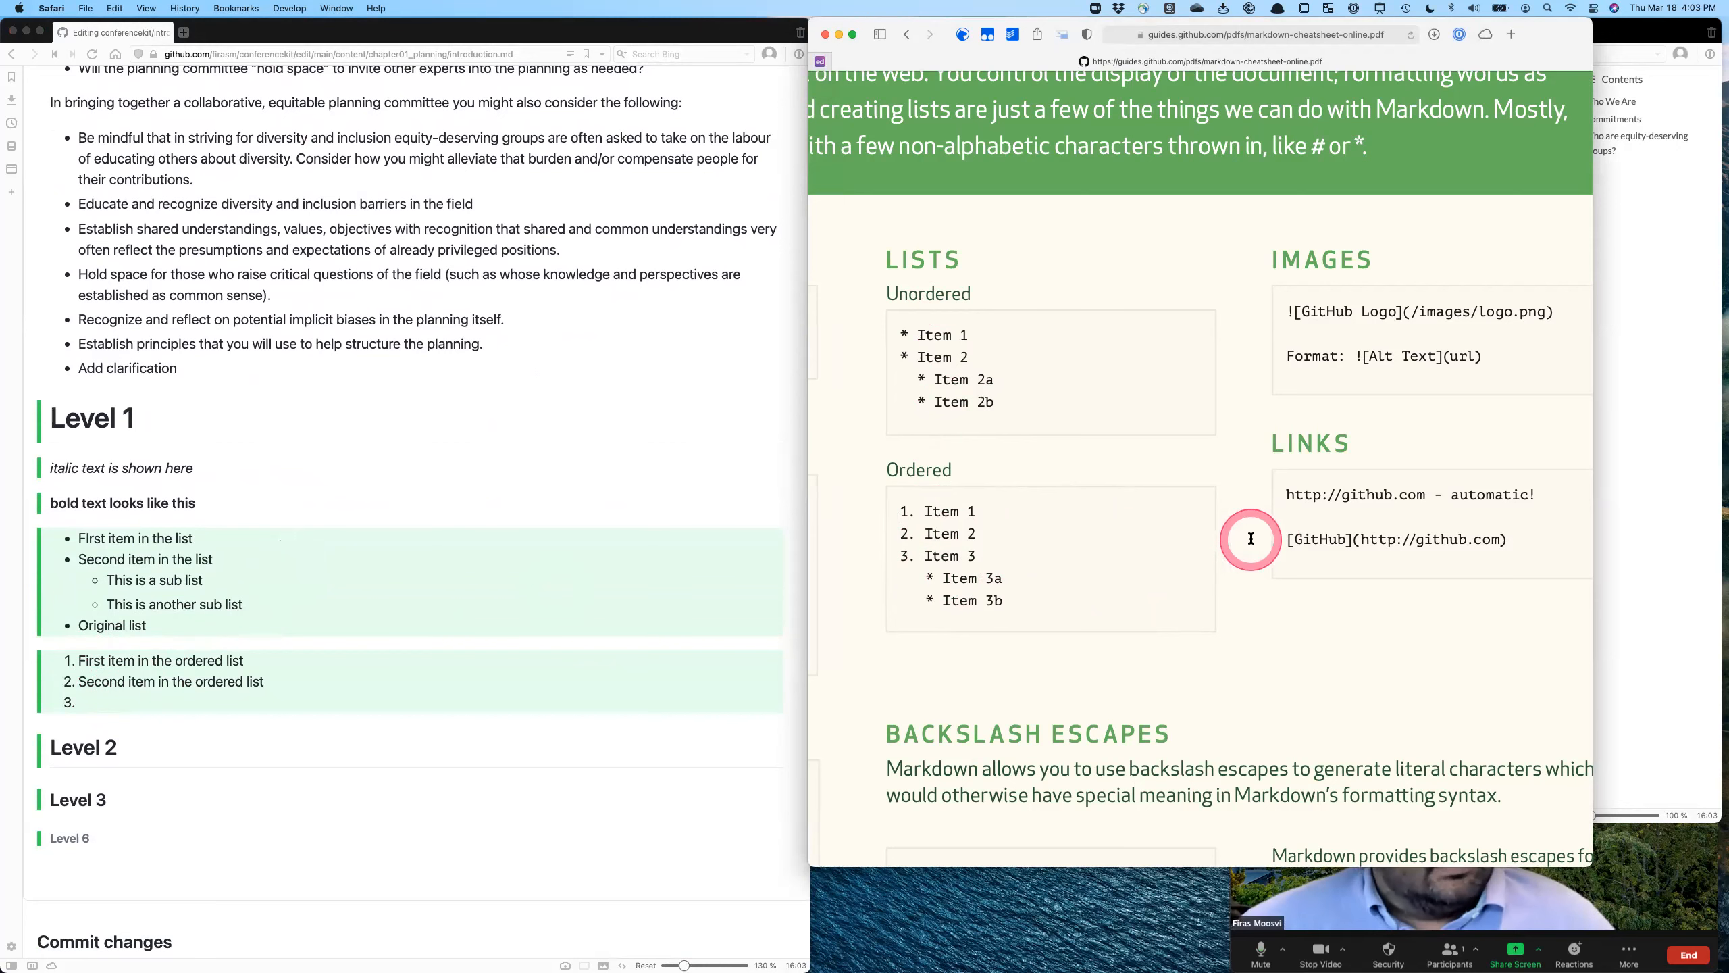
scroll(1225, 539, "right", 3)
scroll(1225, 540, "up", 1)
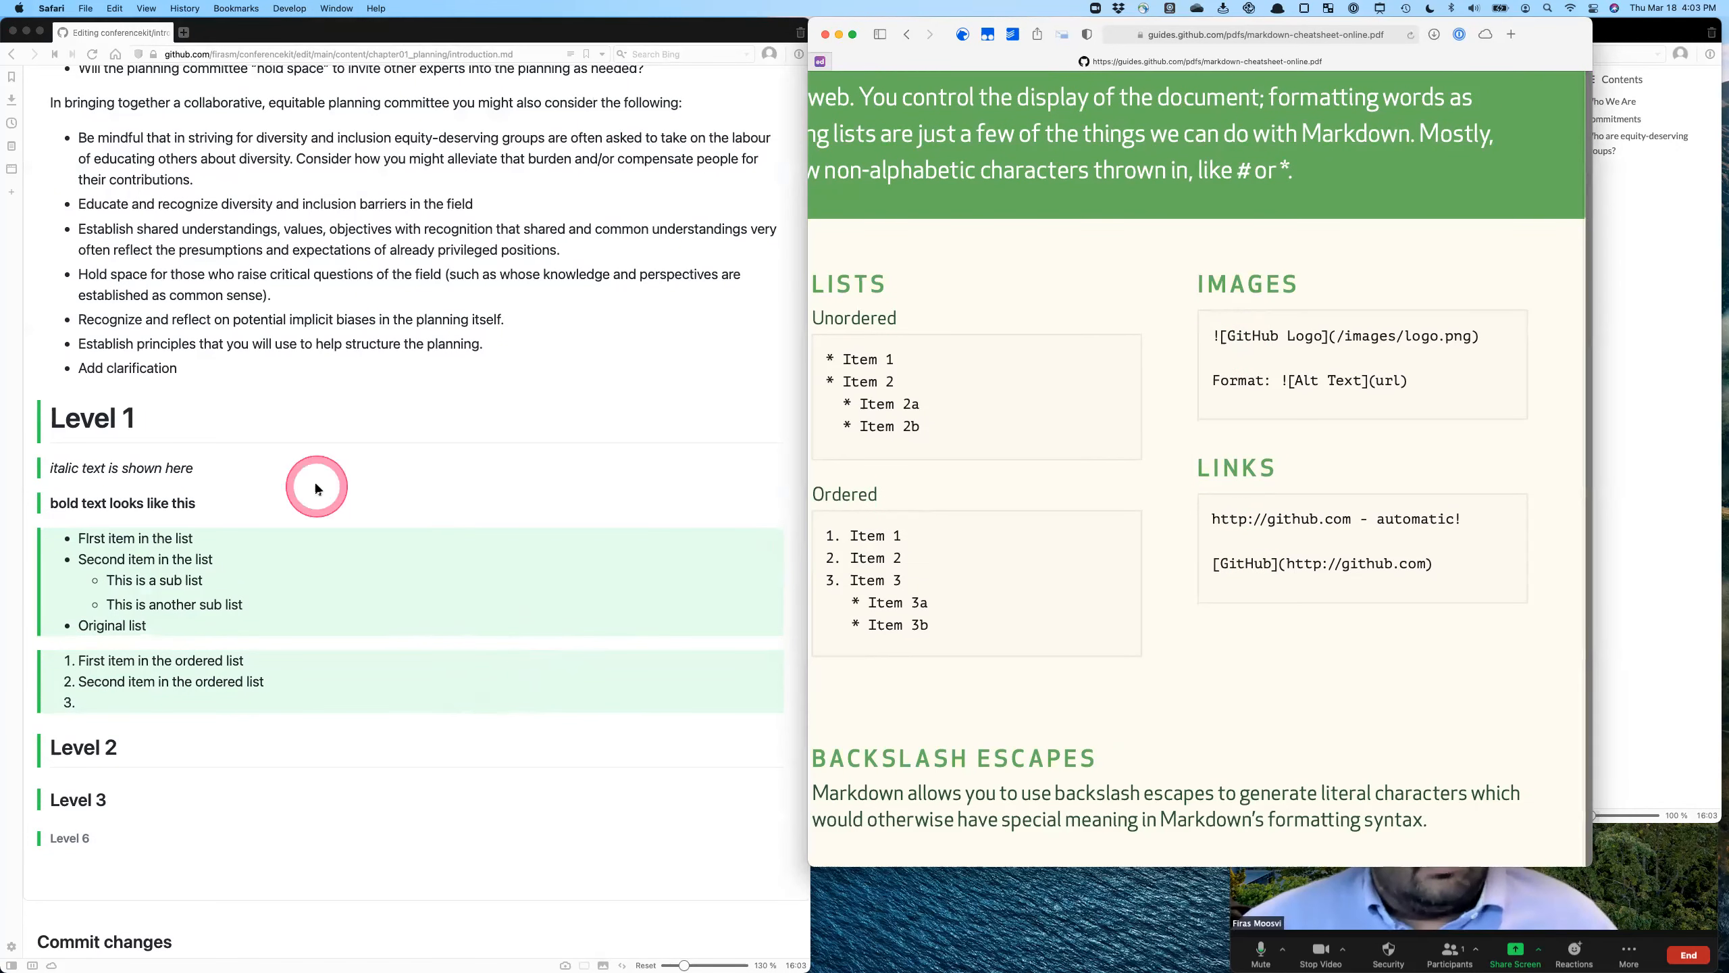
scroll(197, 267, "up", 5)
scroll(201, 270, "up", 3)
left_click(102, 225)
left_click(363, 763)
key("Return")
key("Return")
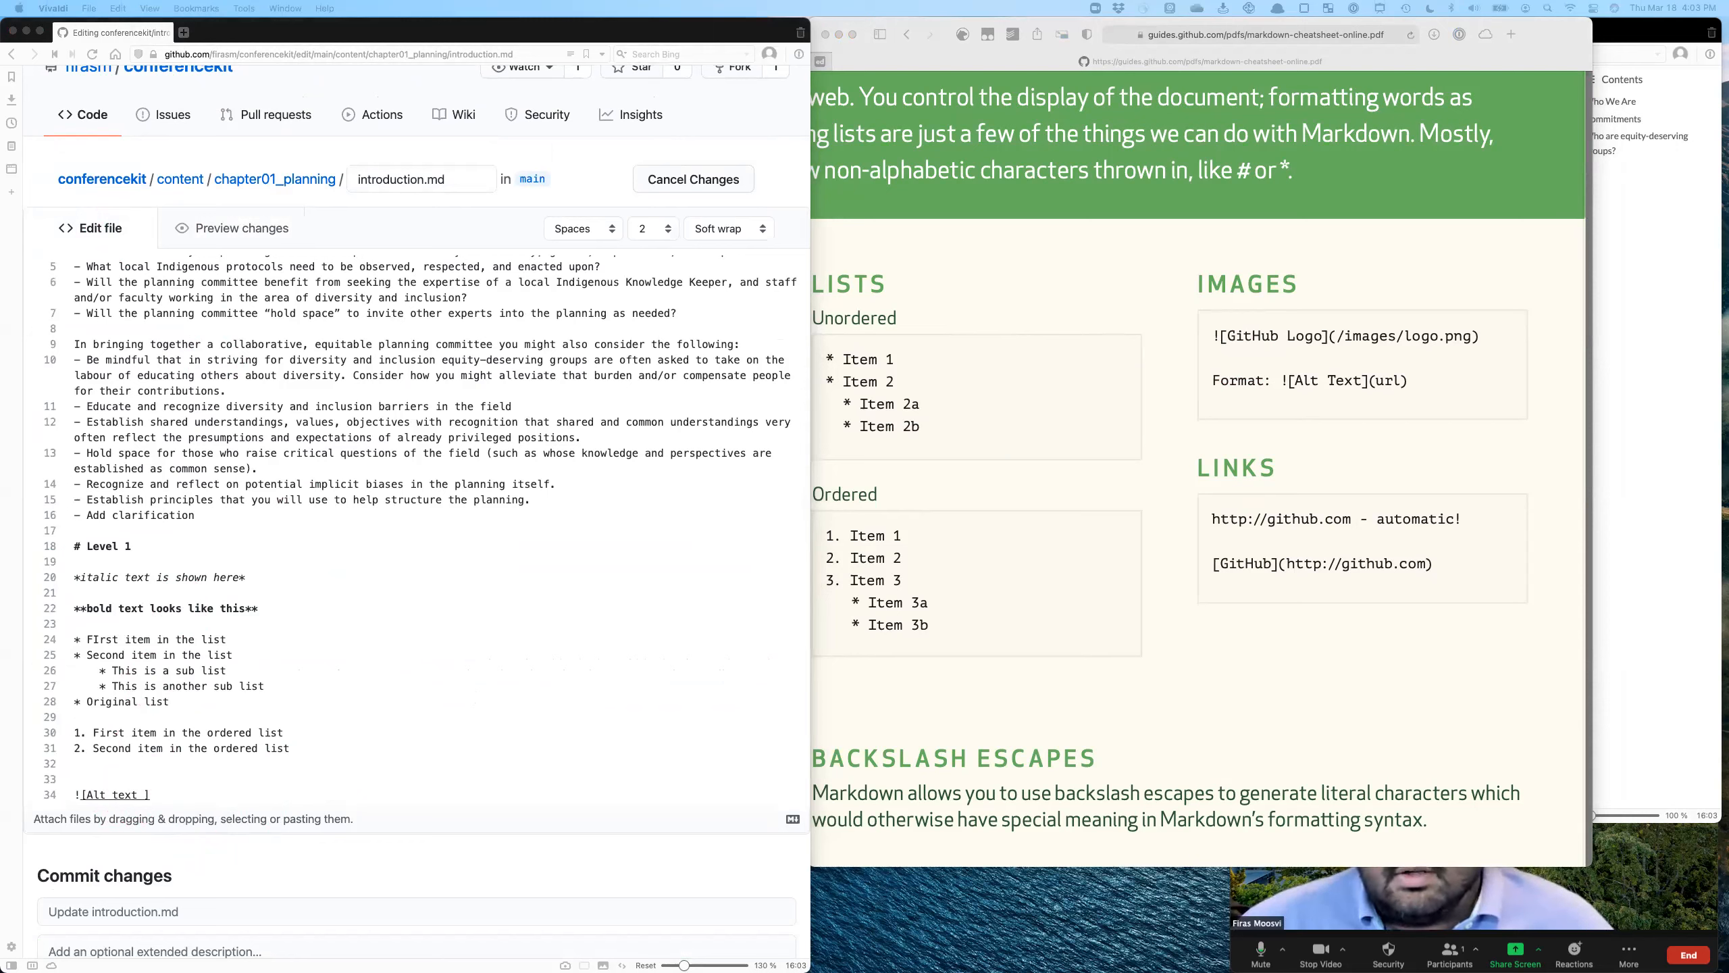
left_click(150, 796)
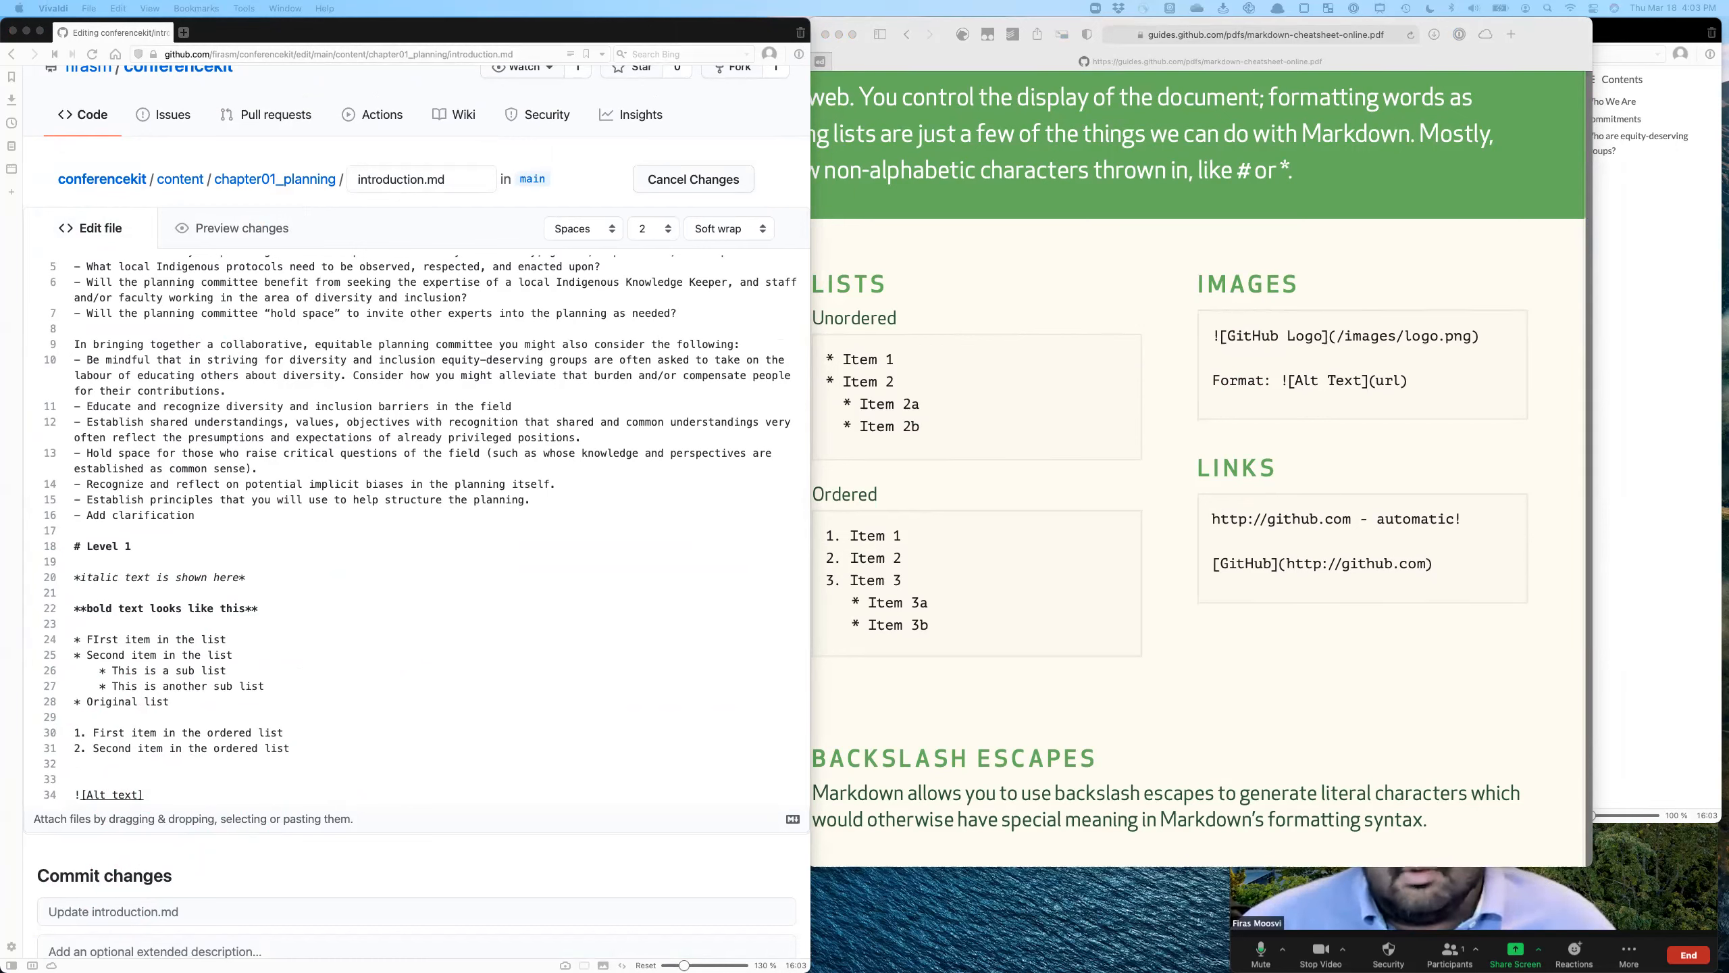
left_click(242, 768)
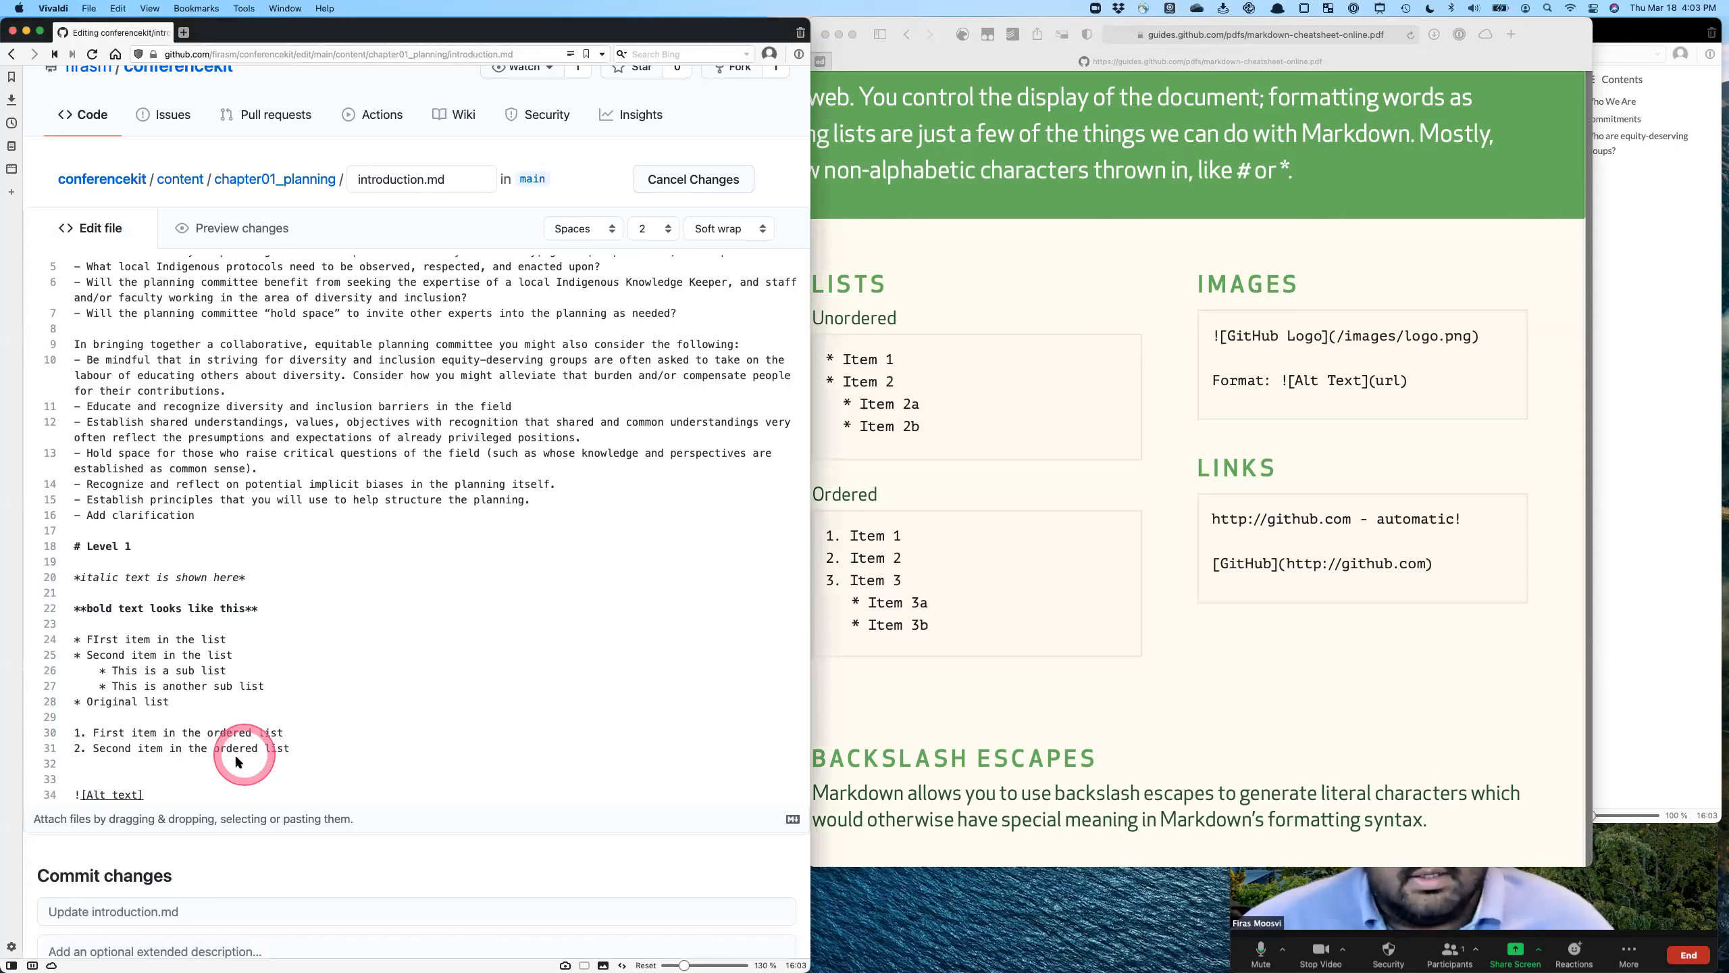
type("(")
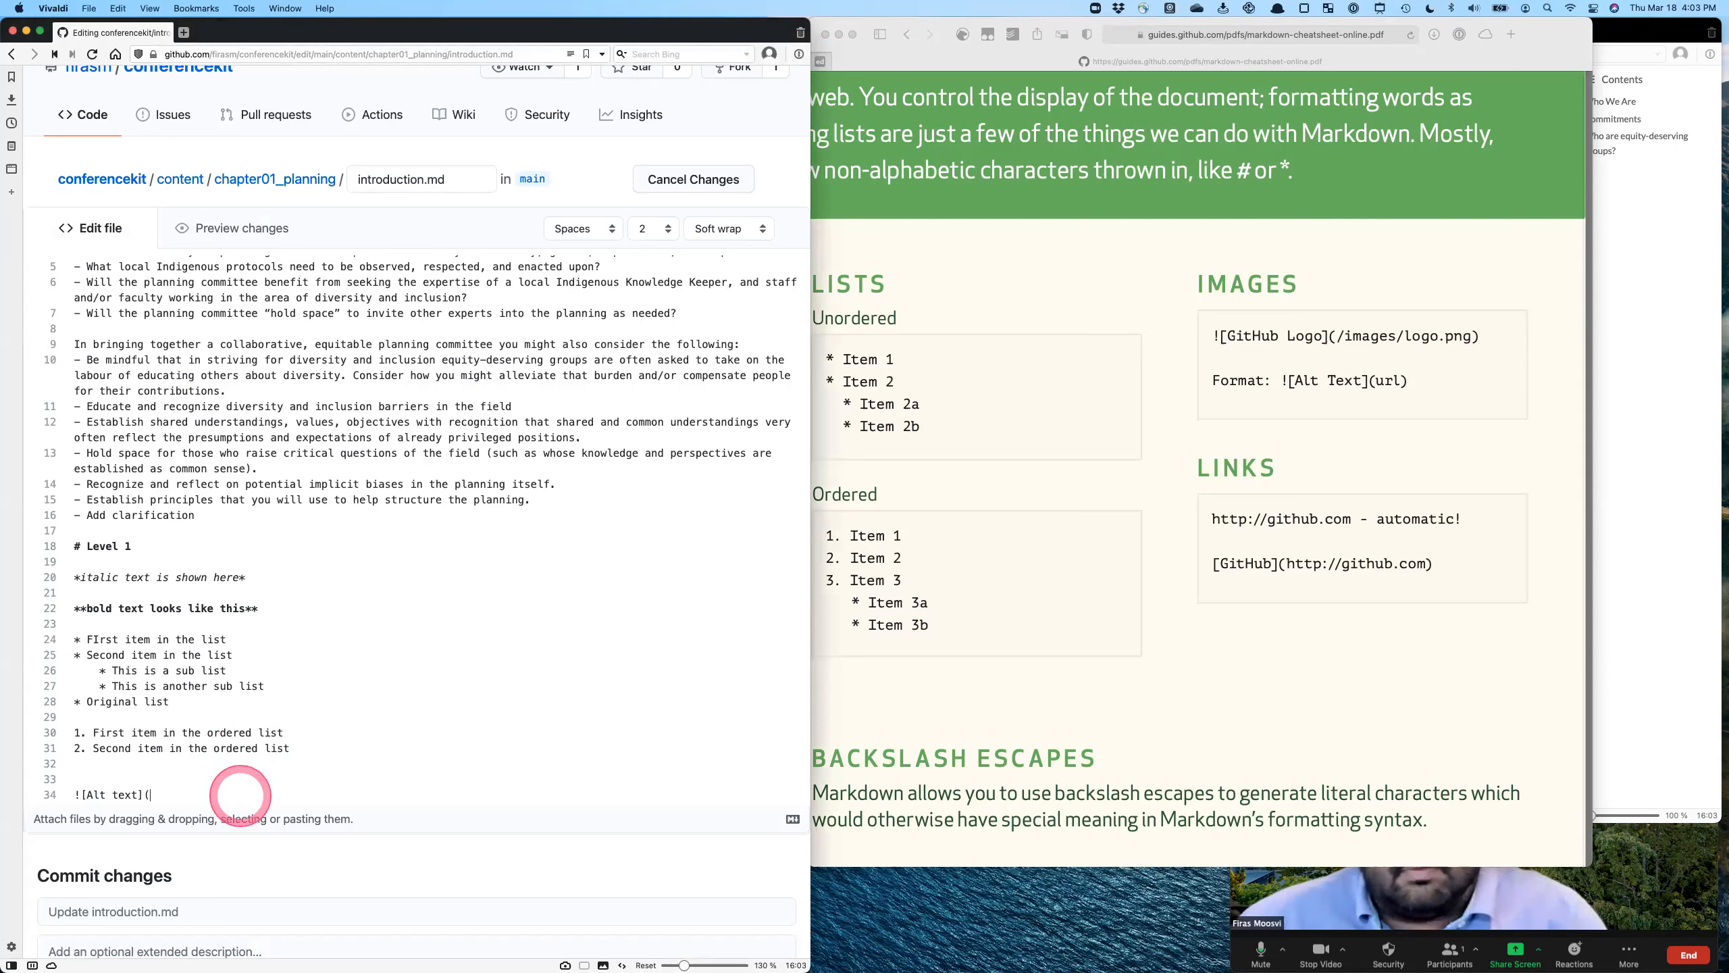
type("https://imgs.xkcd.com/comics/siri.png")
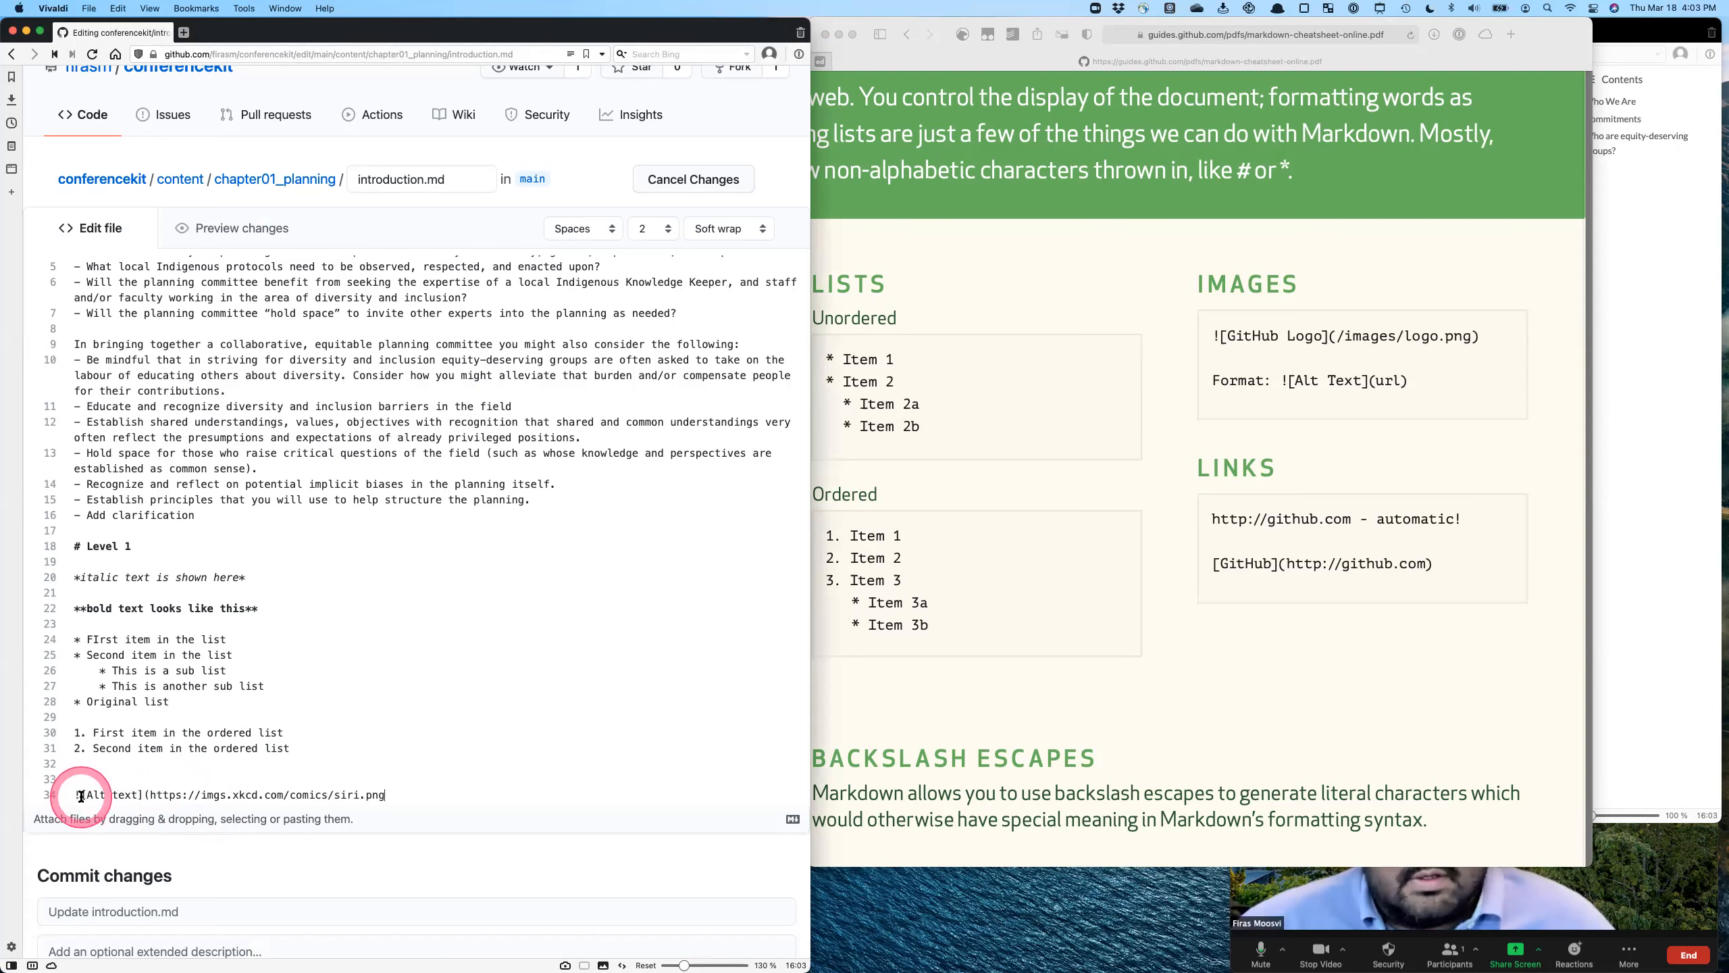
- Extend the image's alt text to "Alt text with a description of the image"
scroll(79, 796, "down", 2)
left_click(74, 699)
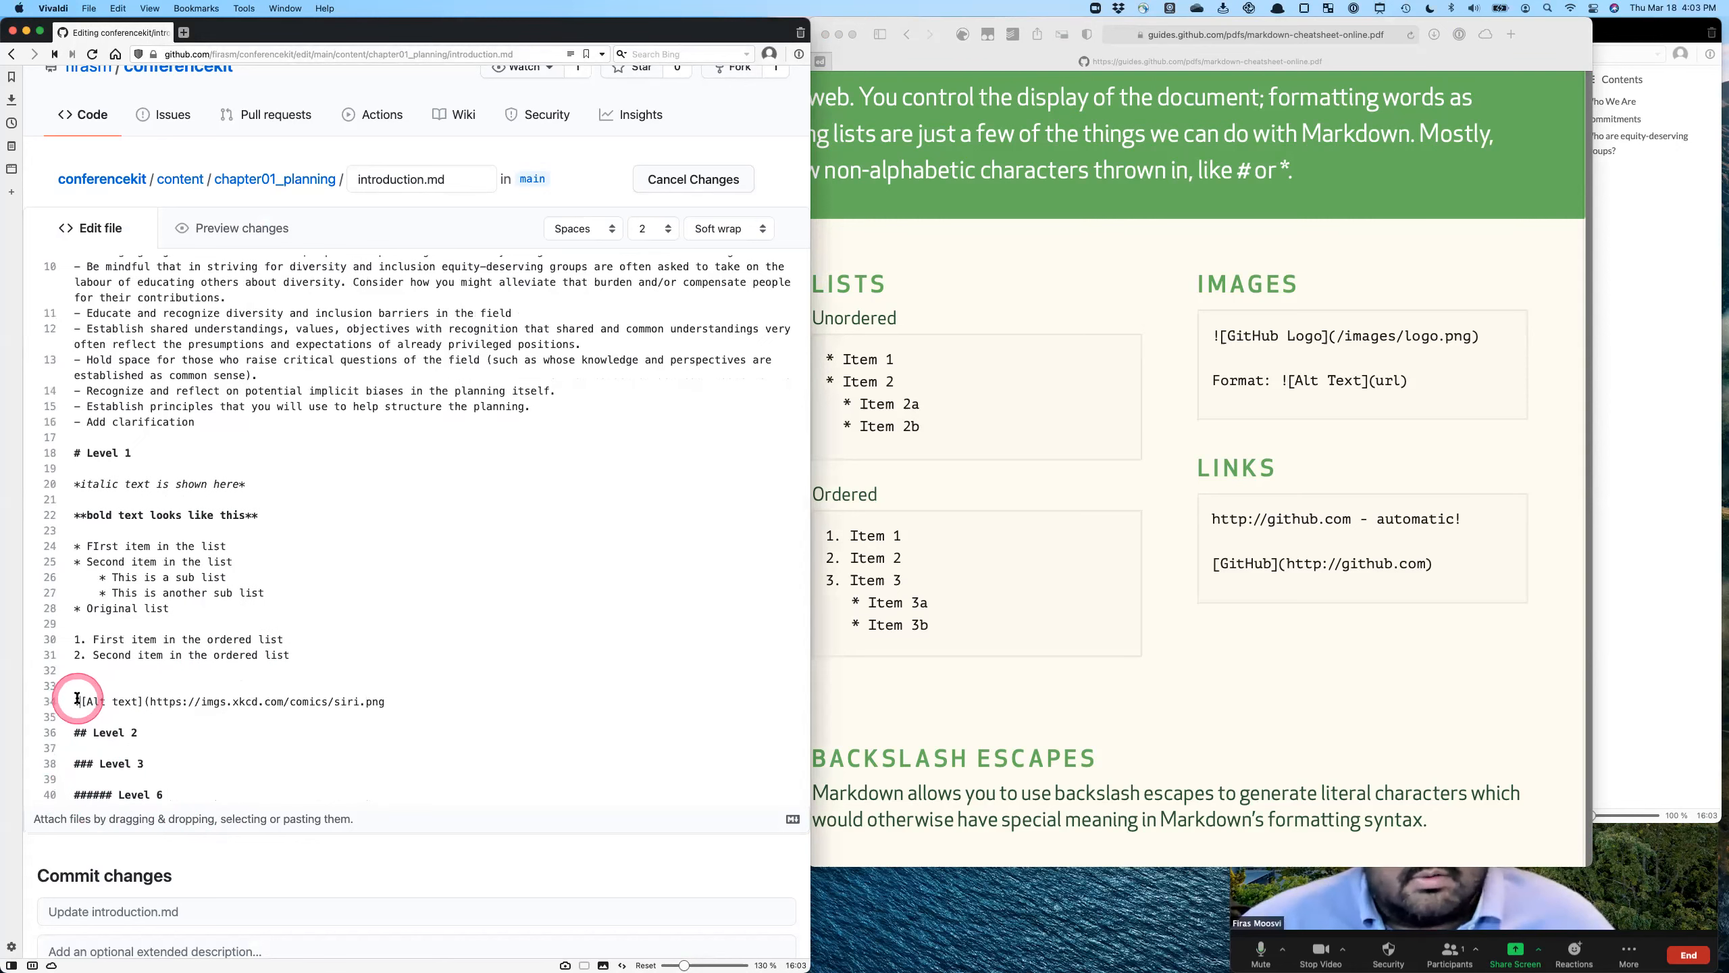
left_click(82, 704)
left_click_drag(83, 704, 128, 706)
left_click(143, 705)
type("a")
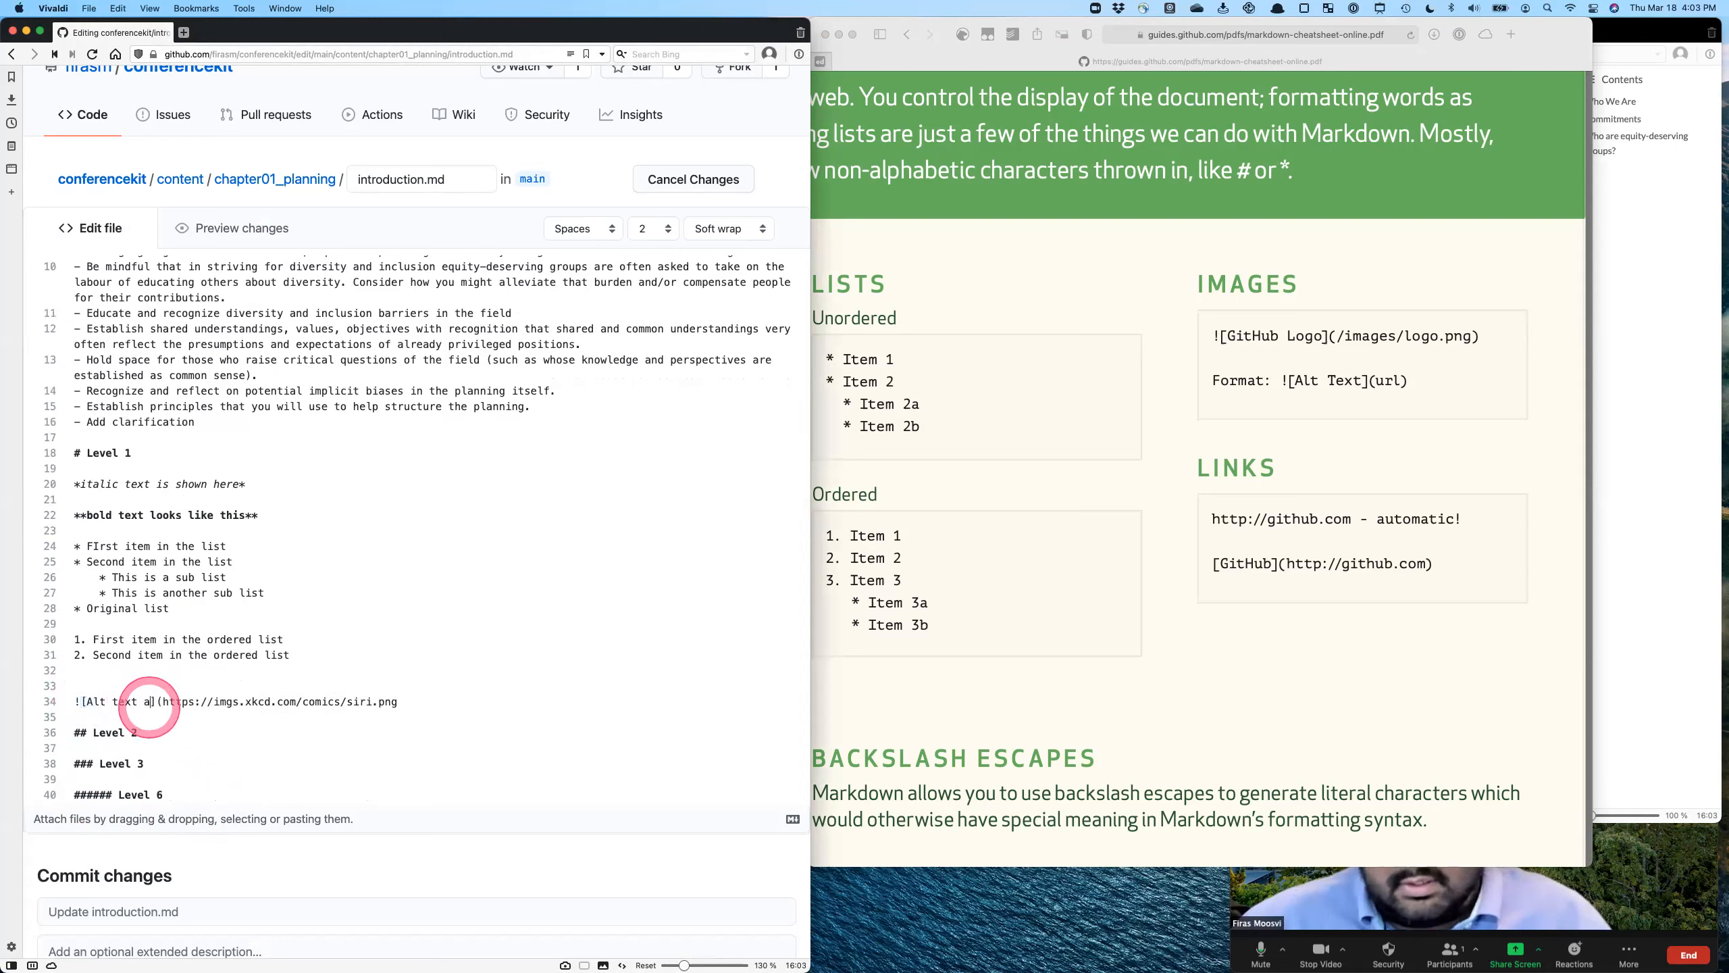
key("BackSpace")
type("with a de")
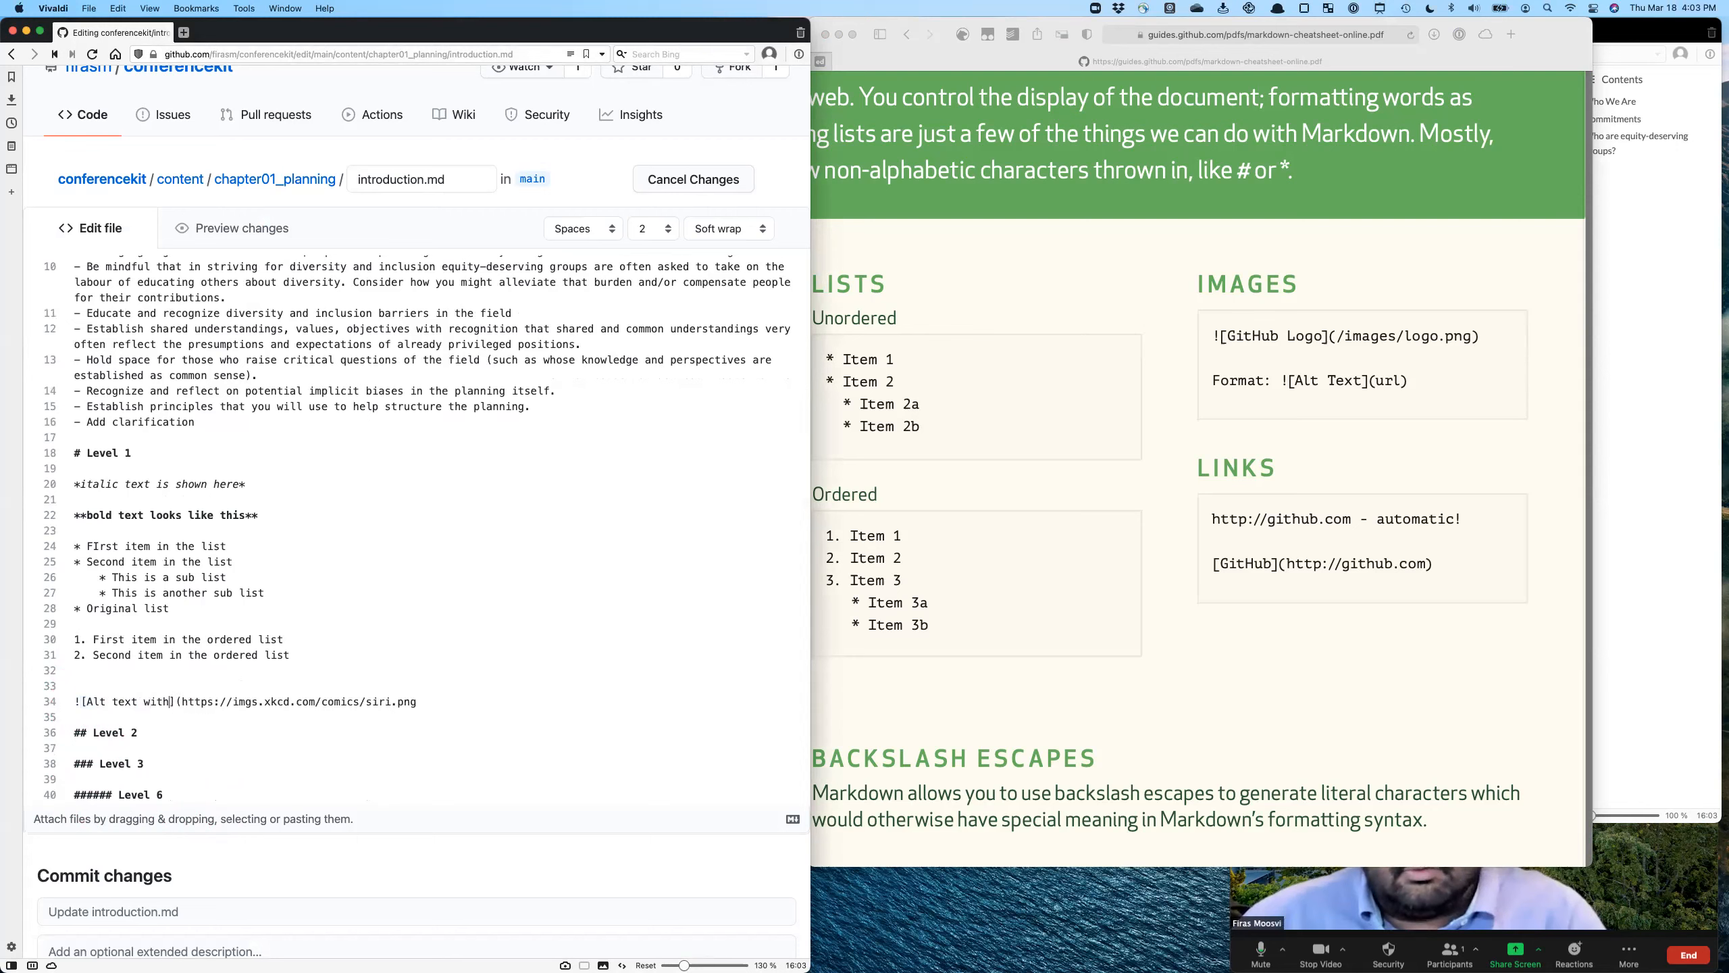
type("scription of the image")
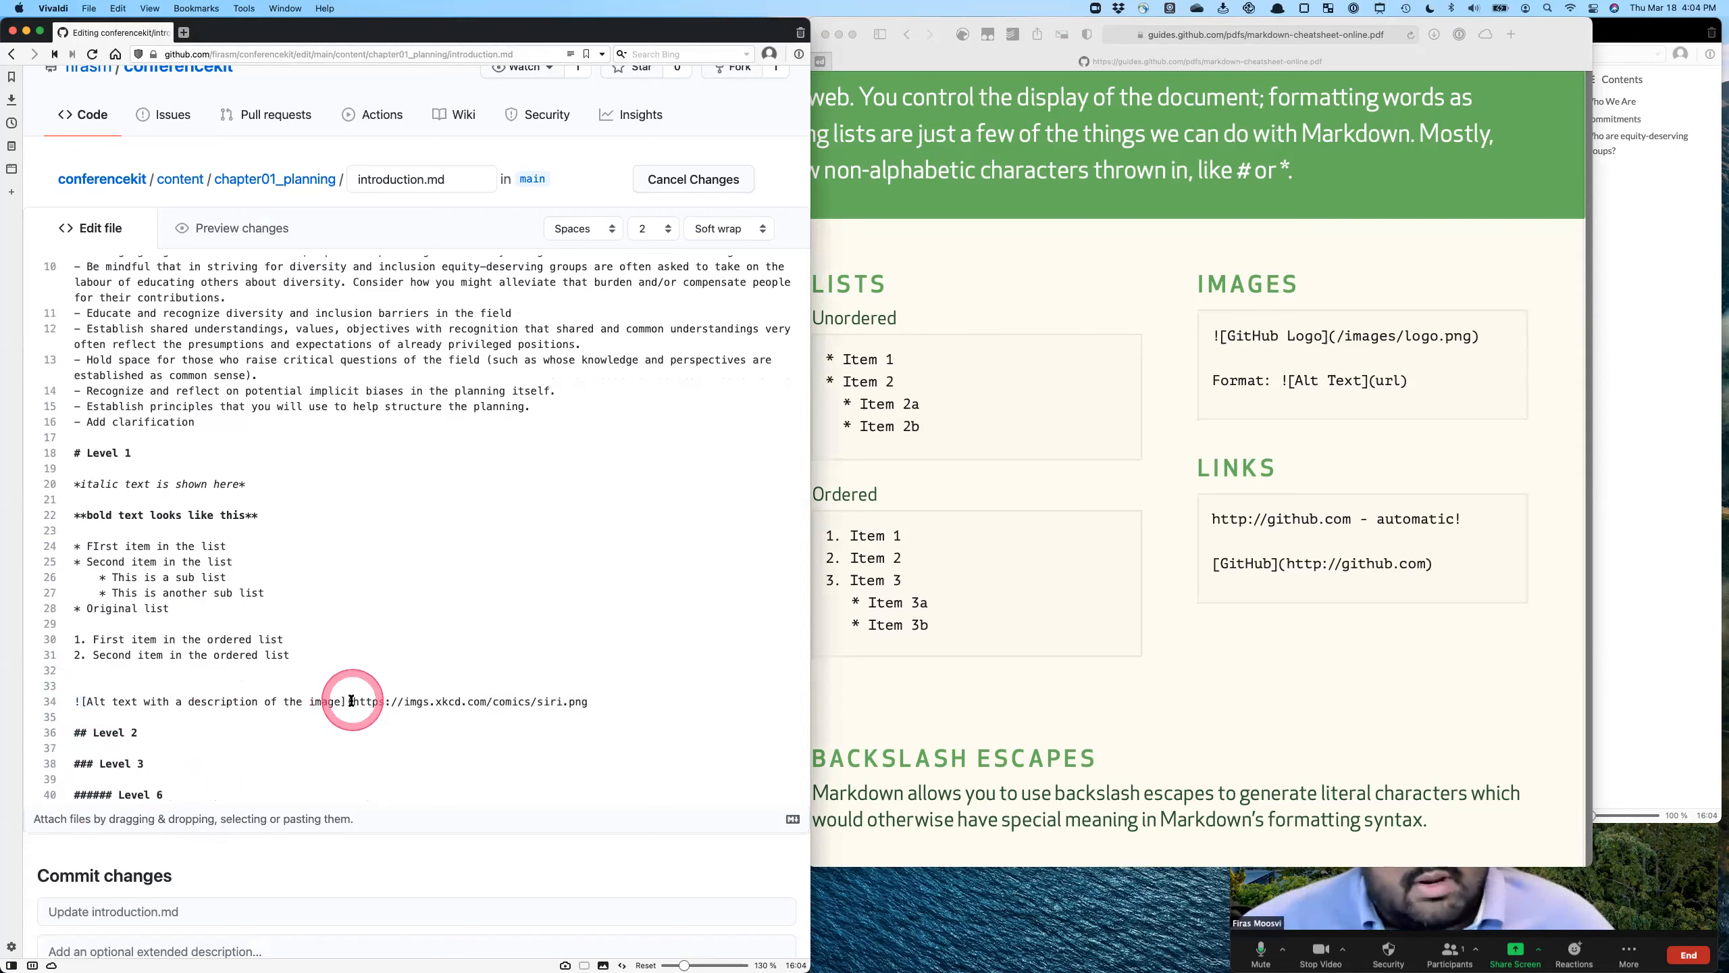
- Complete the image markup with a closing parenthesis after the URL and preview the rendered comic
left_click_drag(352, 702, 582, 707)
left_click(592, 704)
type(")")
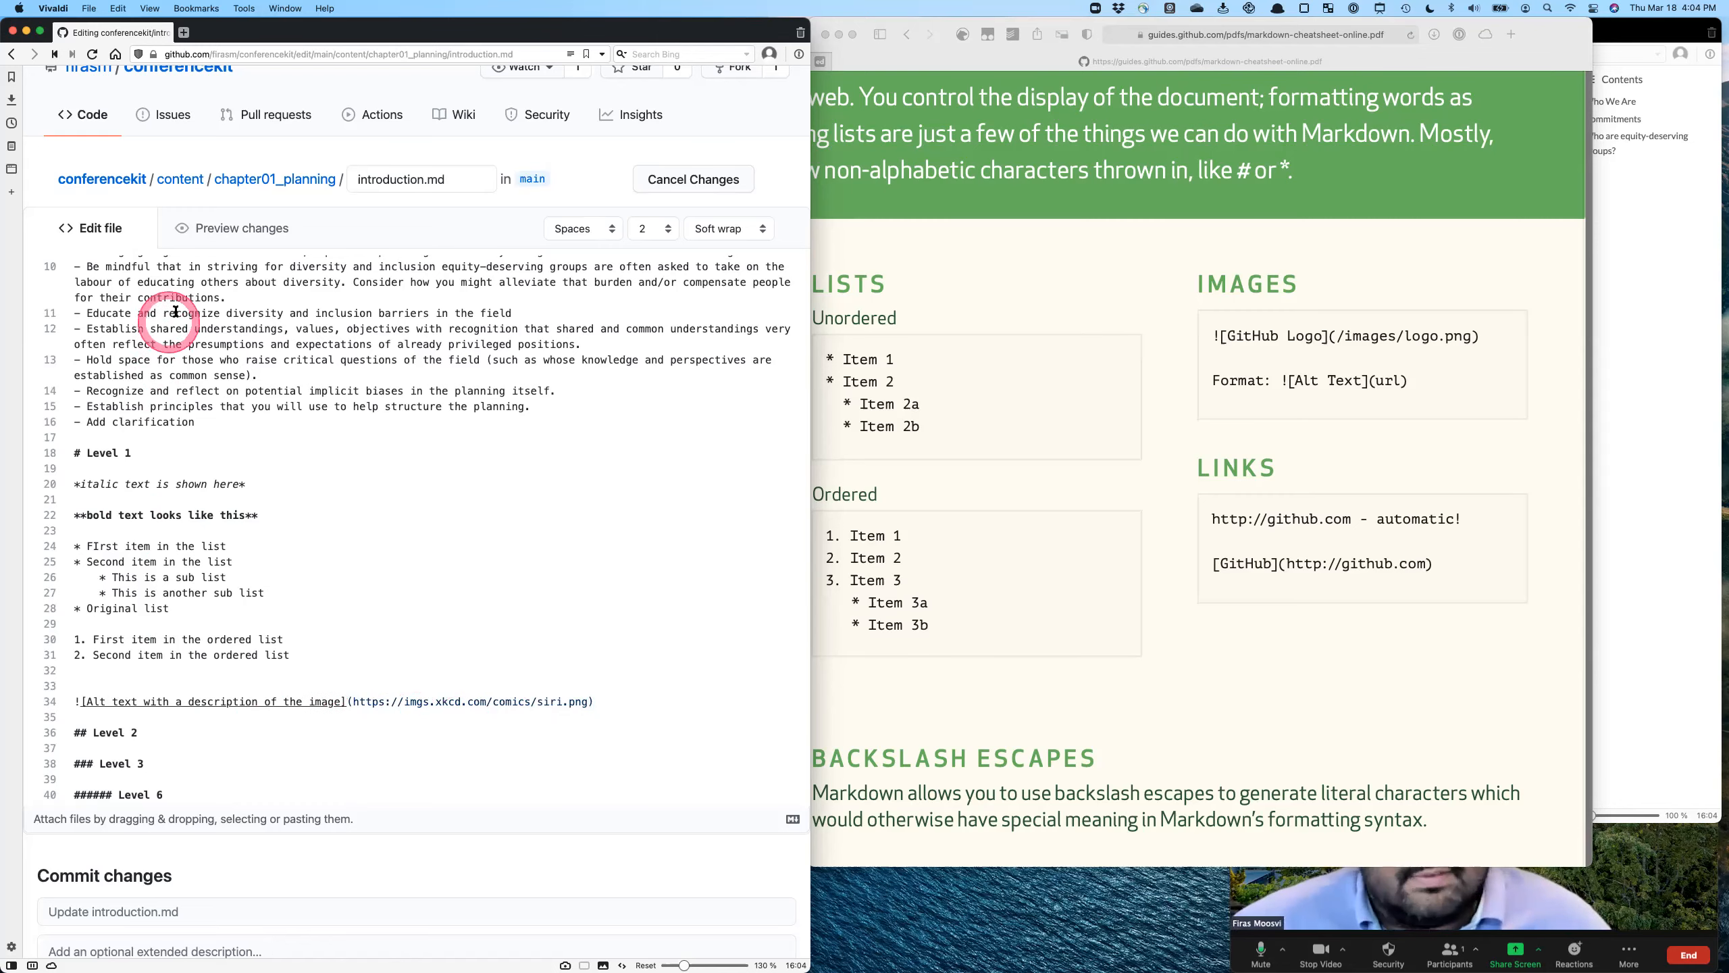
left_click(233, 225)
scroll(367, 409, "down", 8)
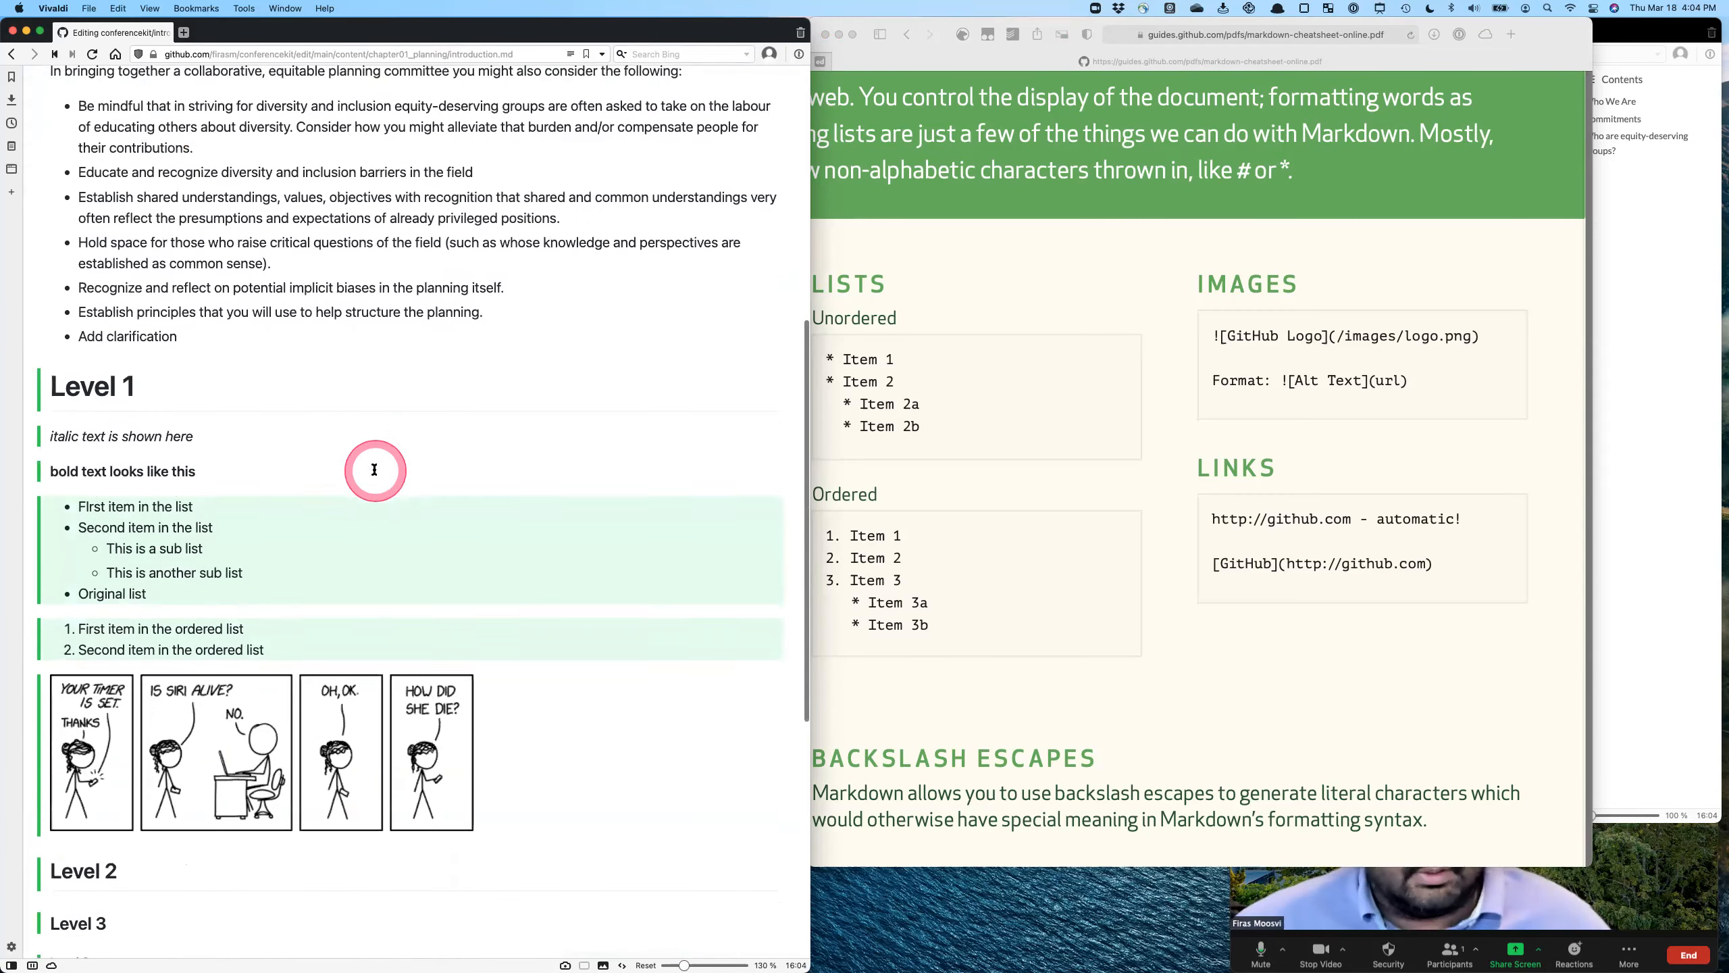
scroll(374, 473, "down", 3)
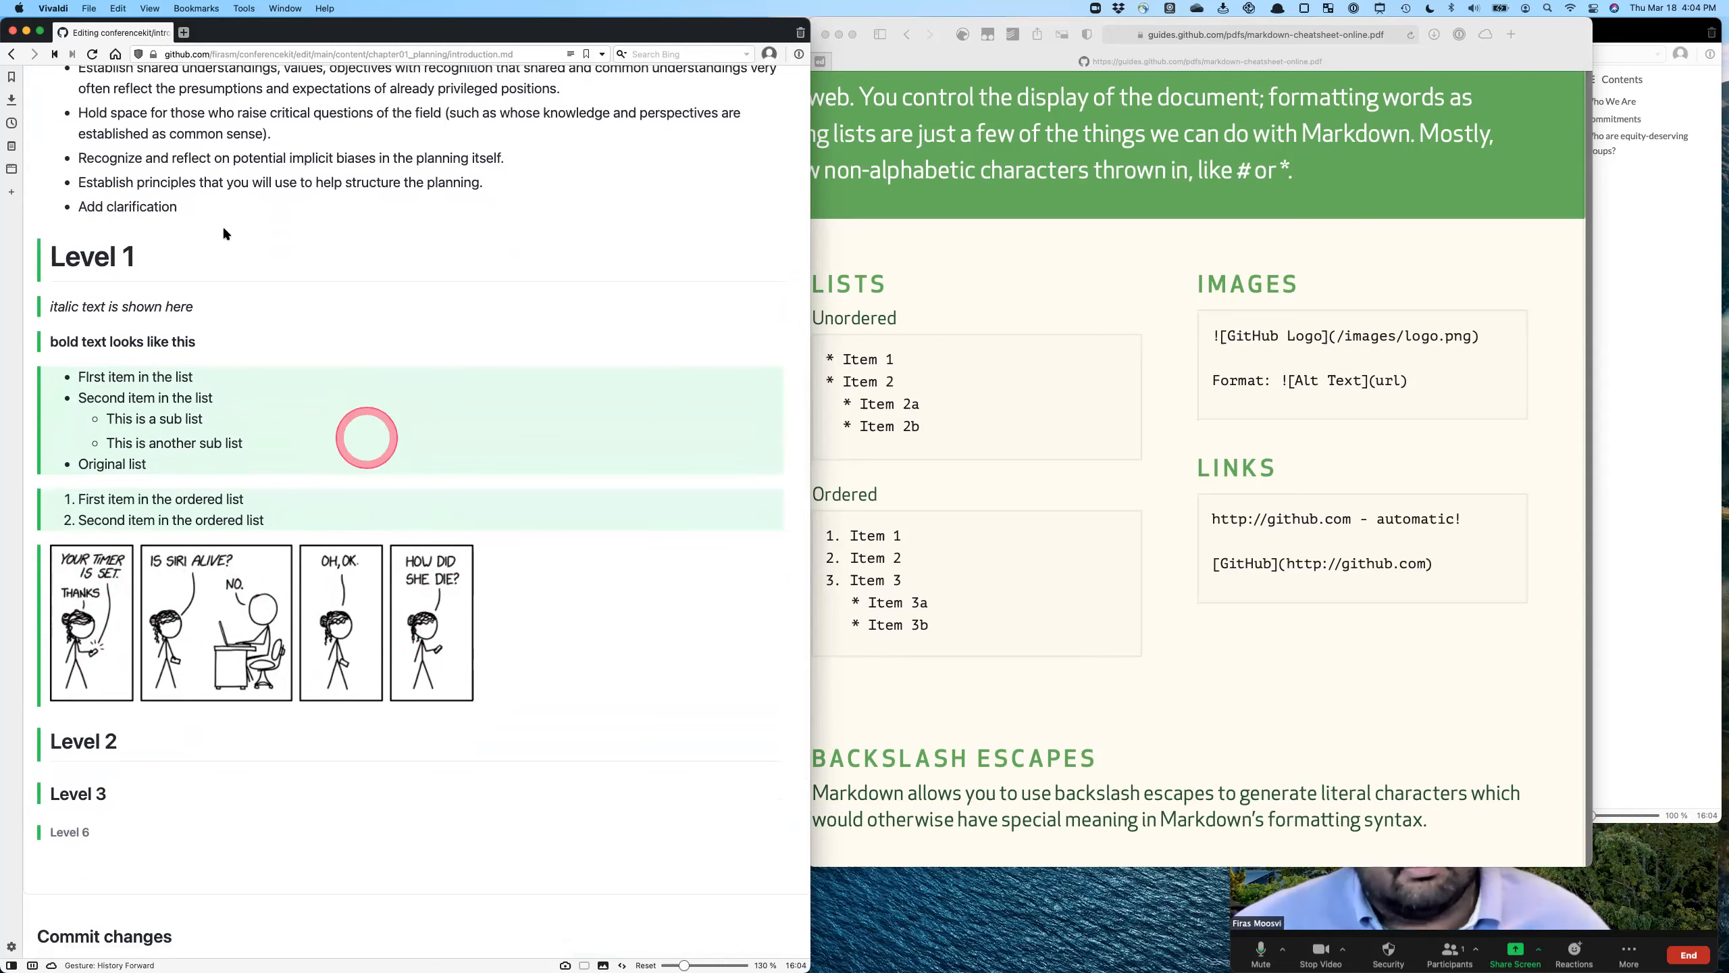
scroll(201, 193, "up", 10)
scroll(100, 187, "up", 3)
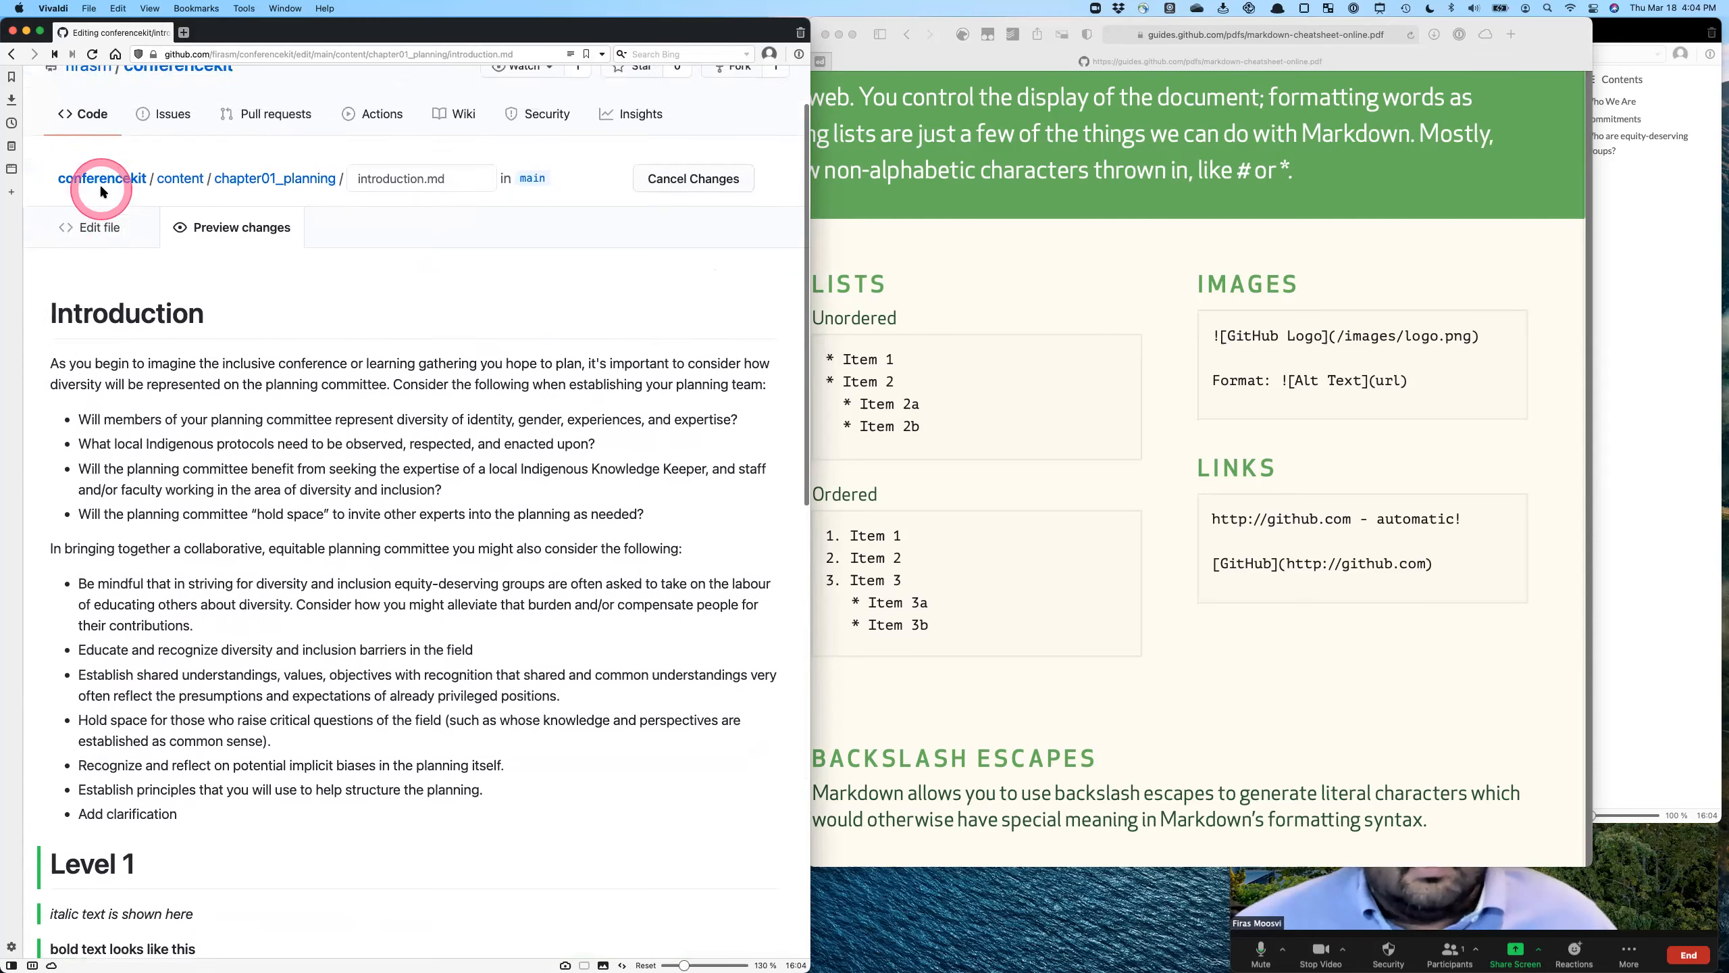
left_click(102, 253)
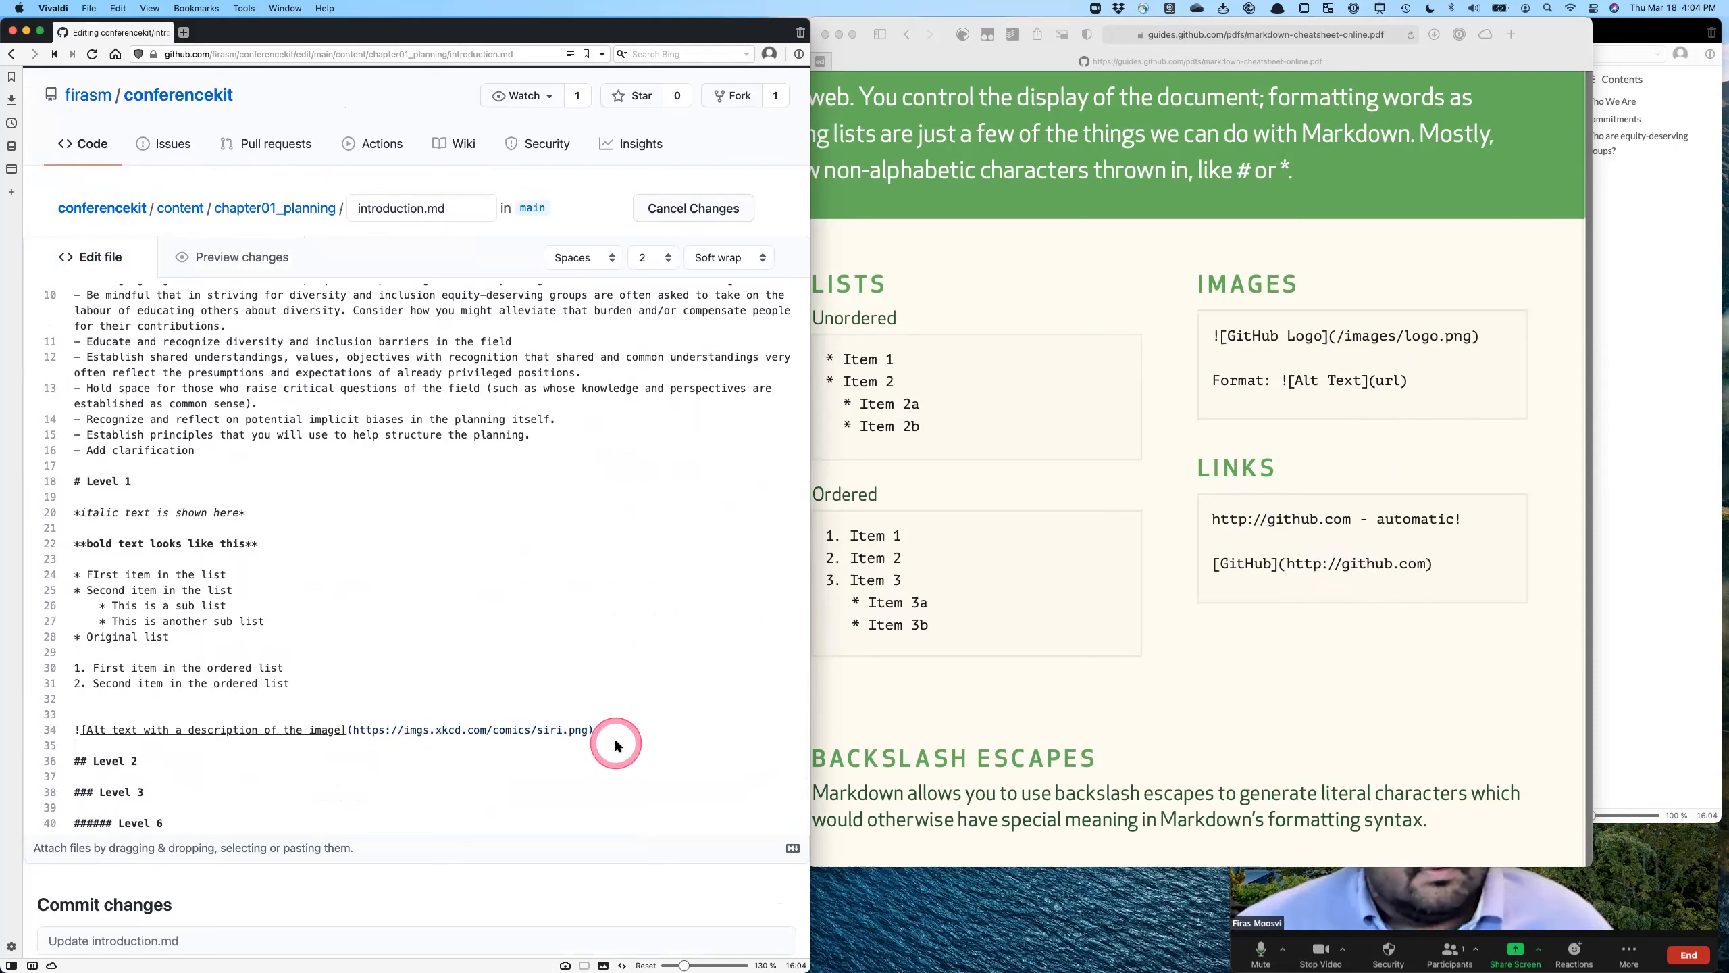
left_click_drag(589, 730, 342, 736)
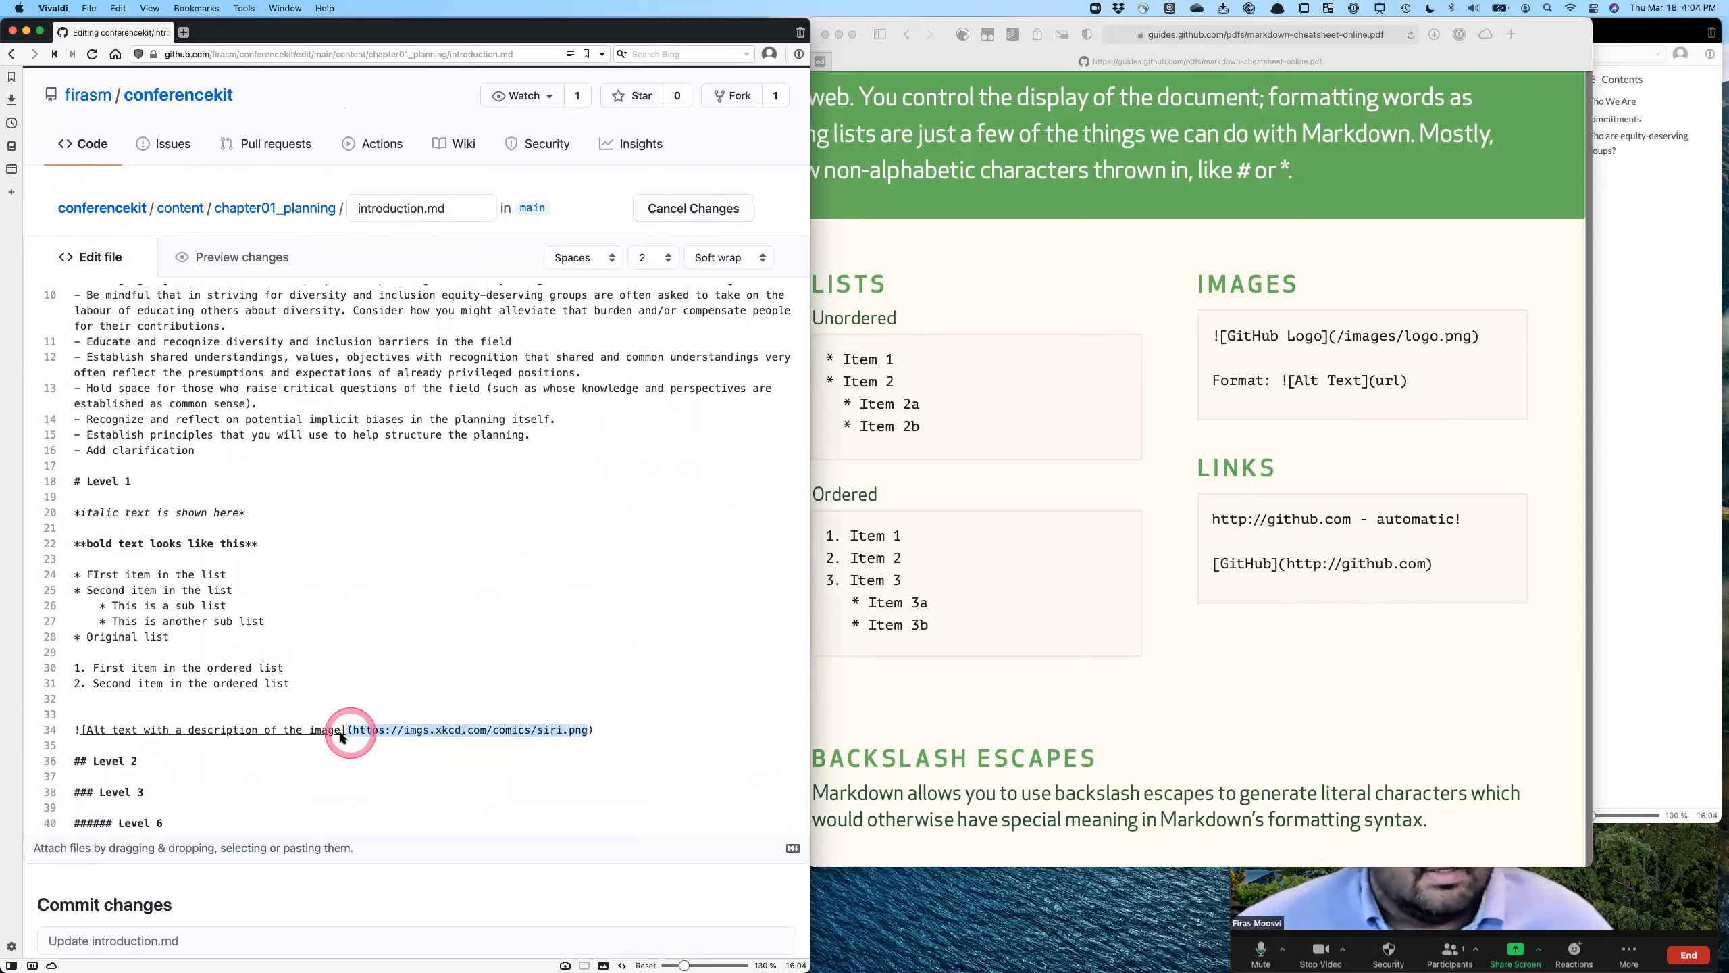
left_click(79, 733)
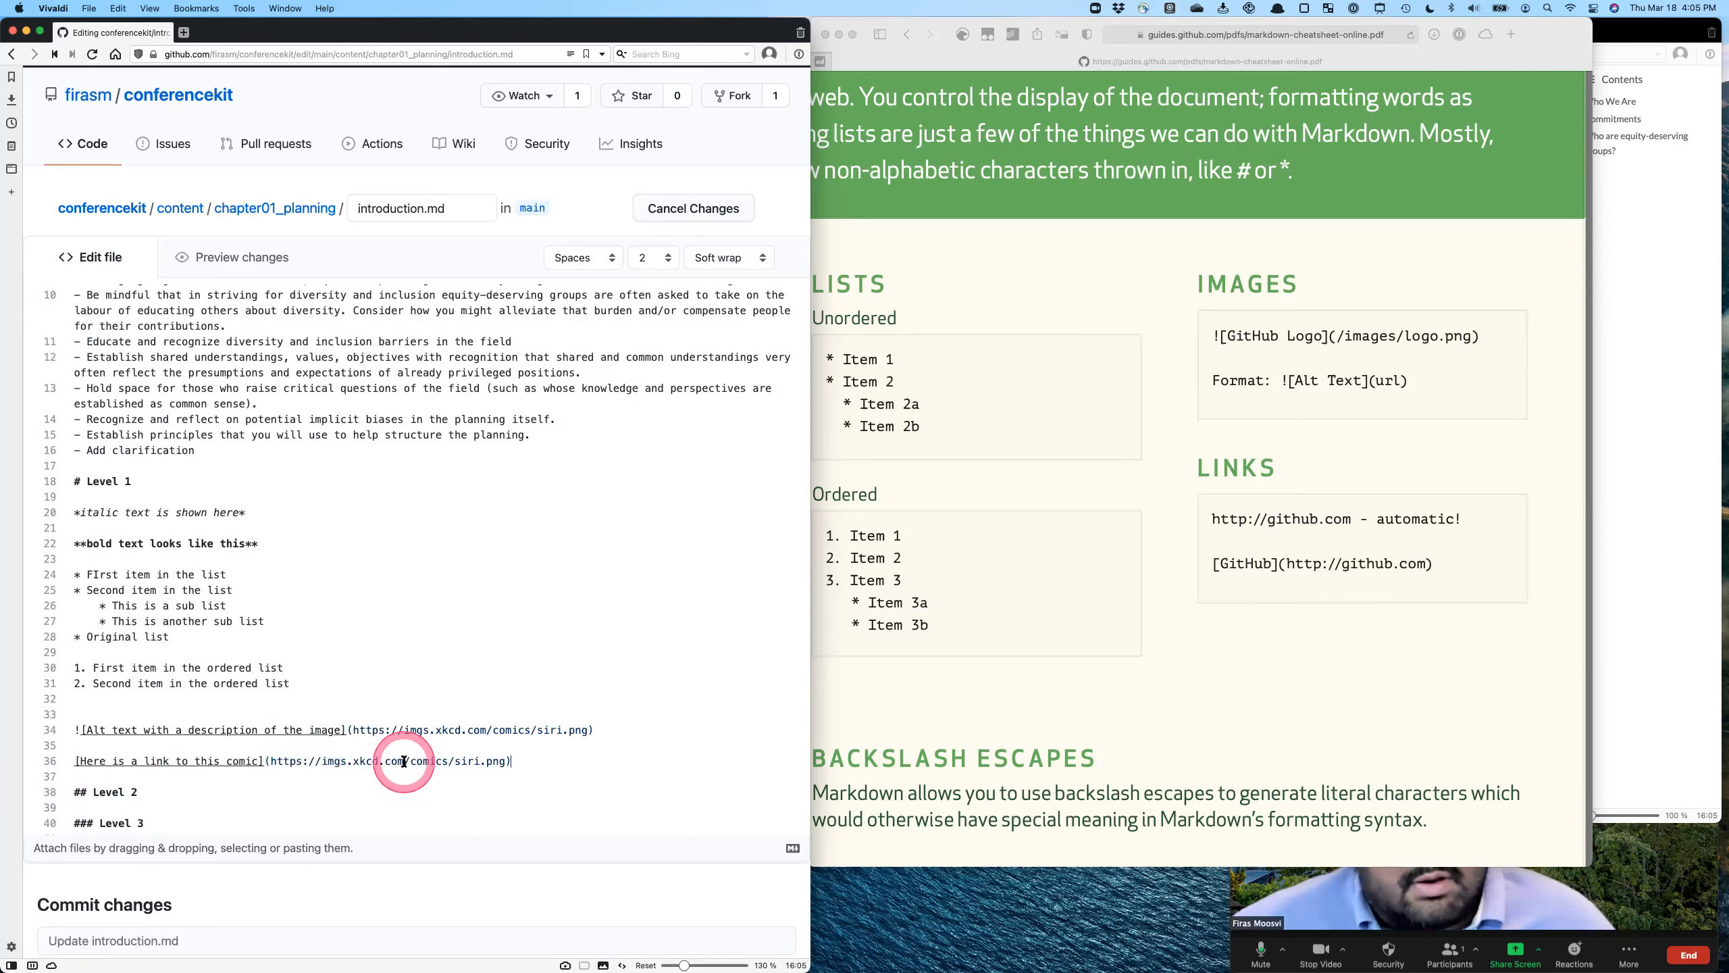
left_click(206, 256)
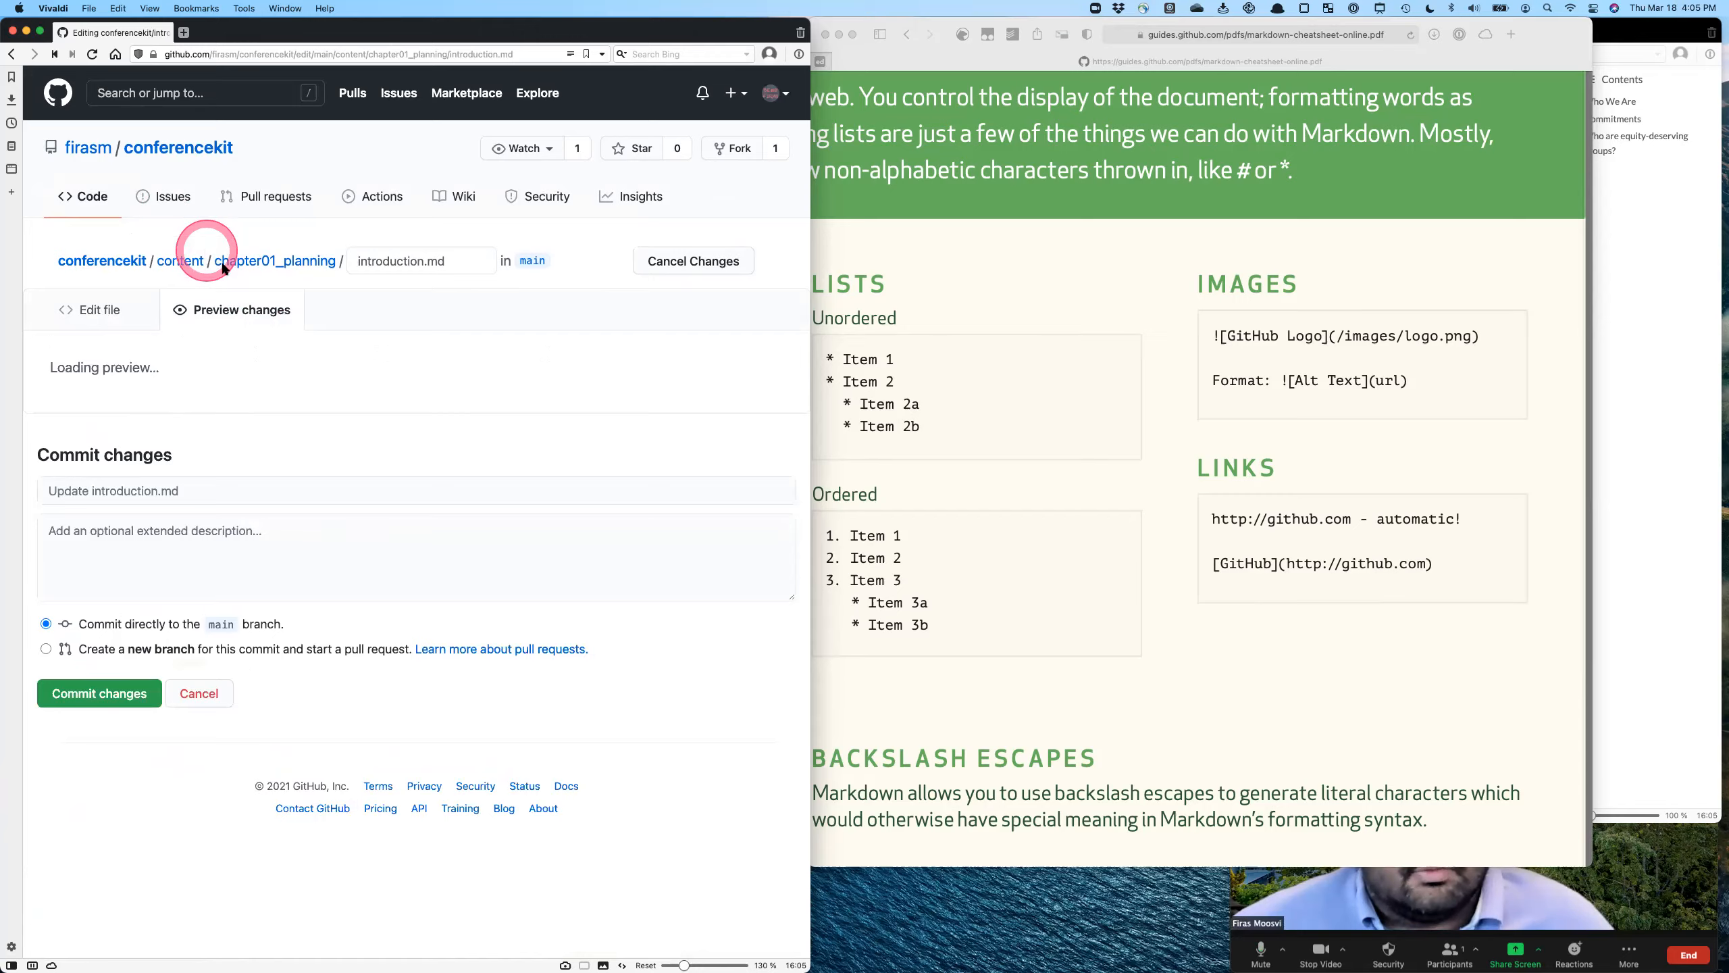
scroll(376, 600, "down", 10)
scroll(376, 609, "down", 3)
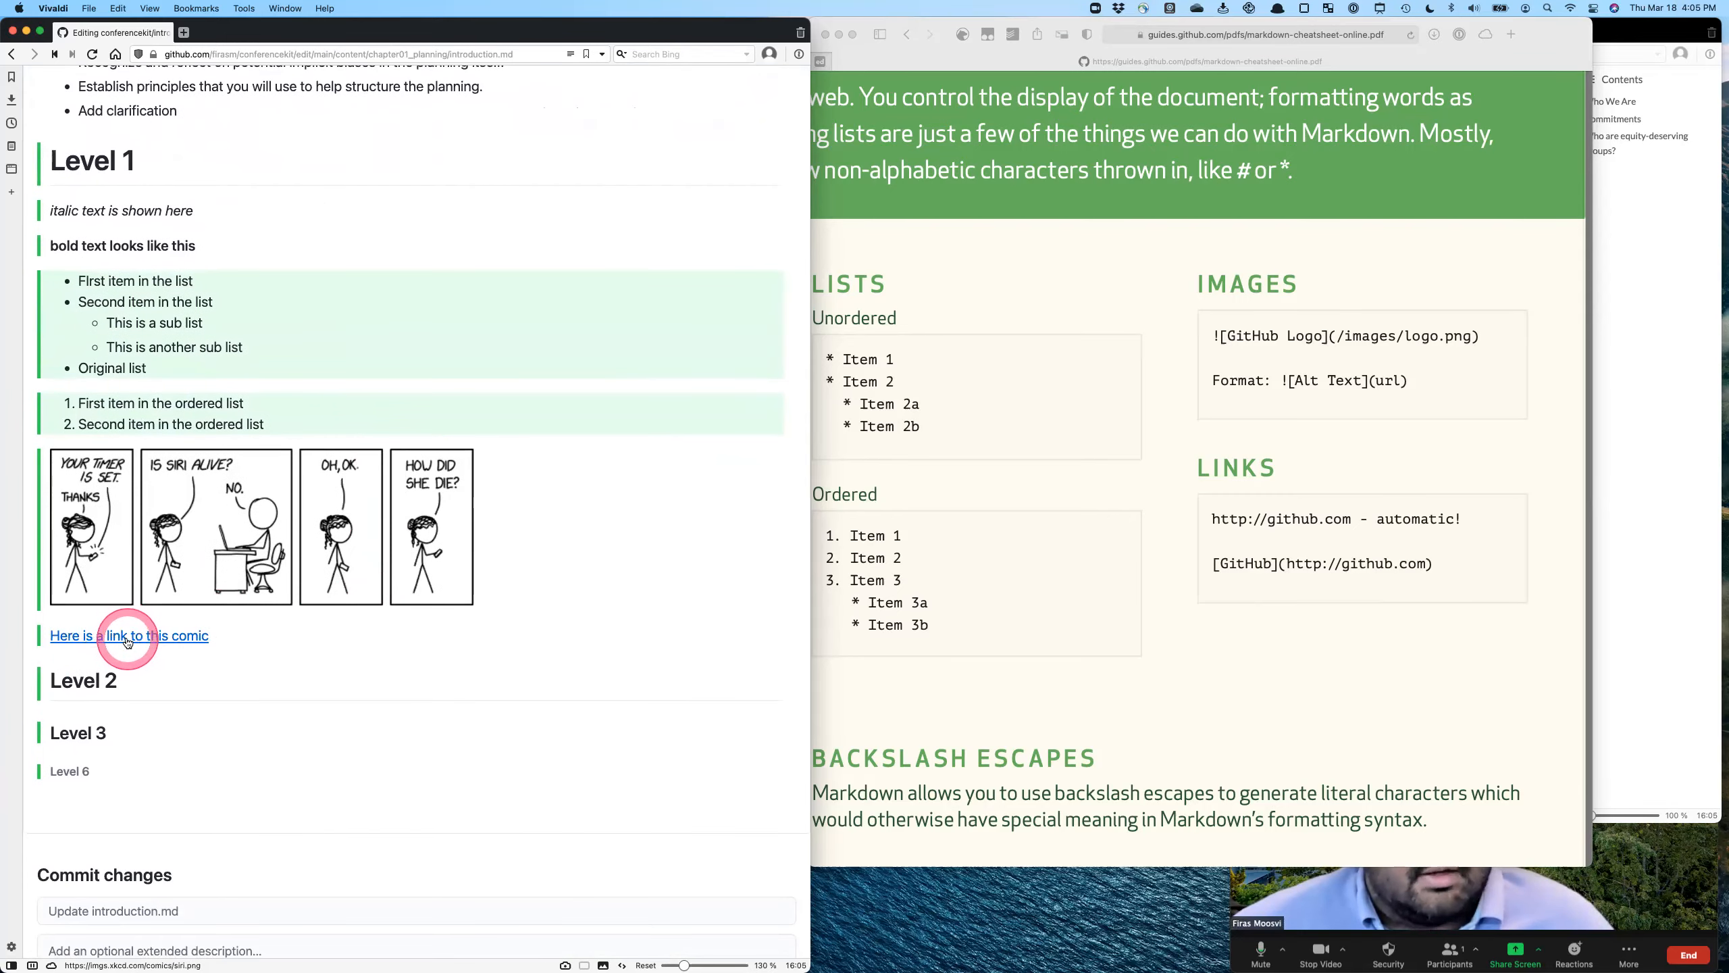
- Return to the source and commit directly to the main branch with the message "Added some comments about markdown and a comic"
scroll(127, 641, "up", 15)
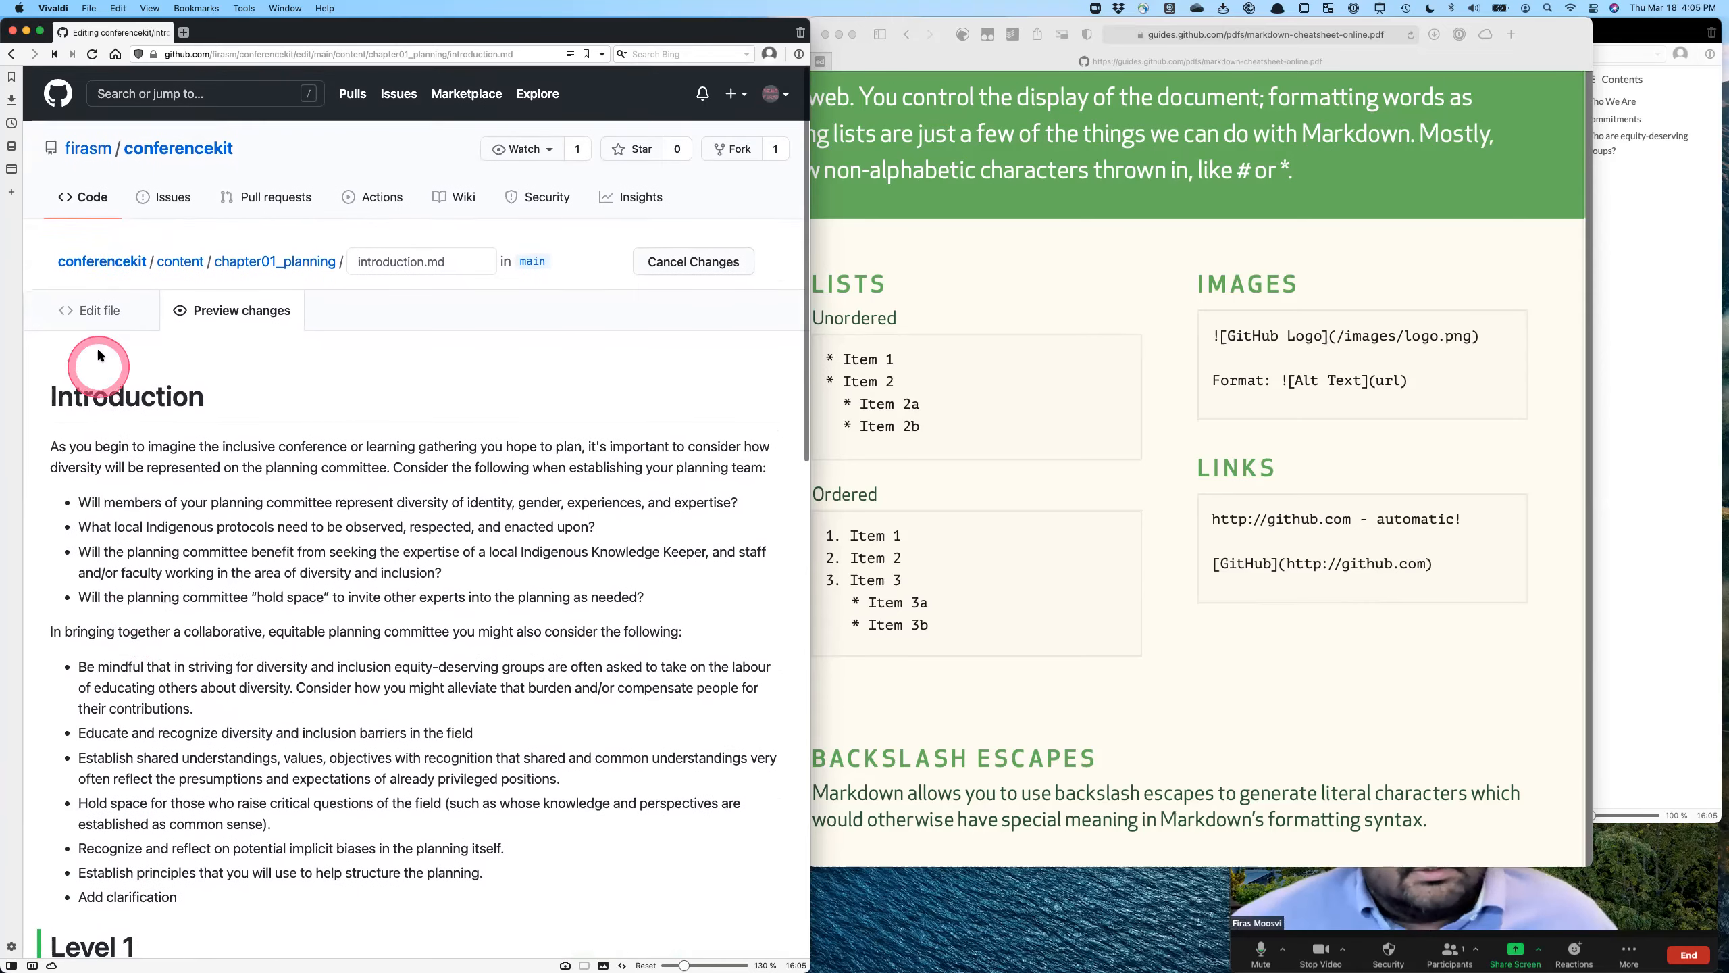
left_click(99, 310)
scroll(555, 664, "up", 5)
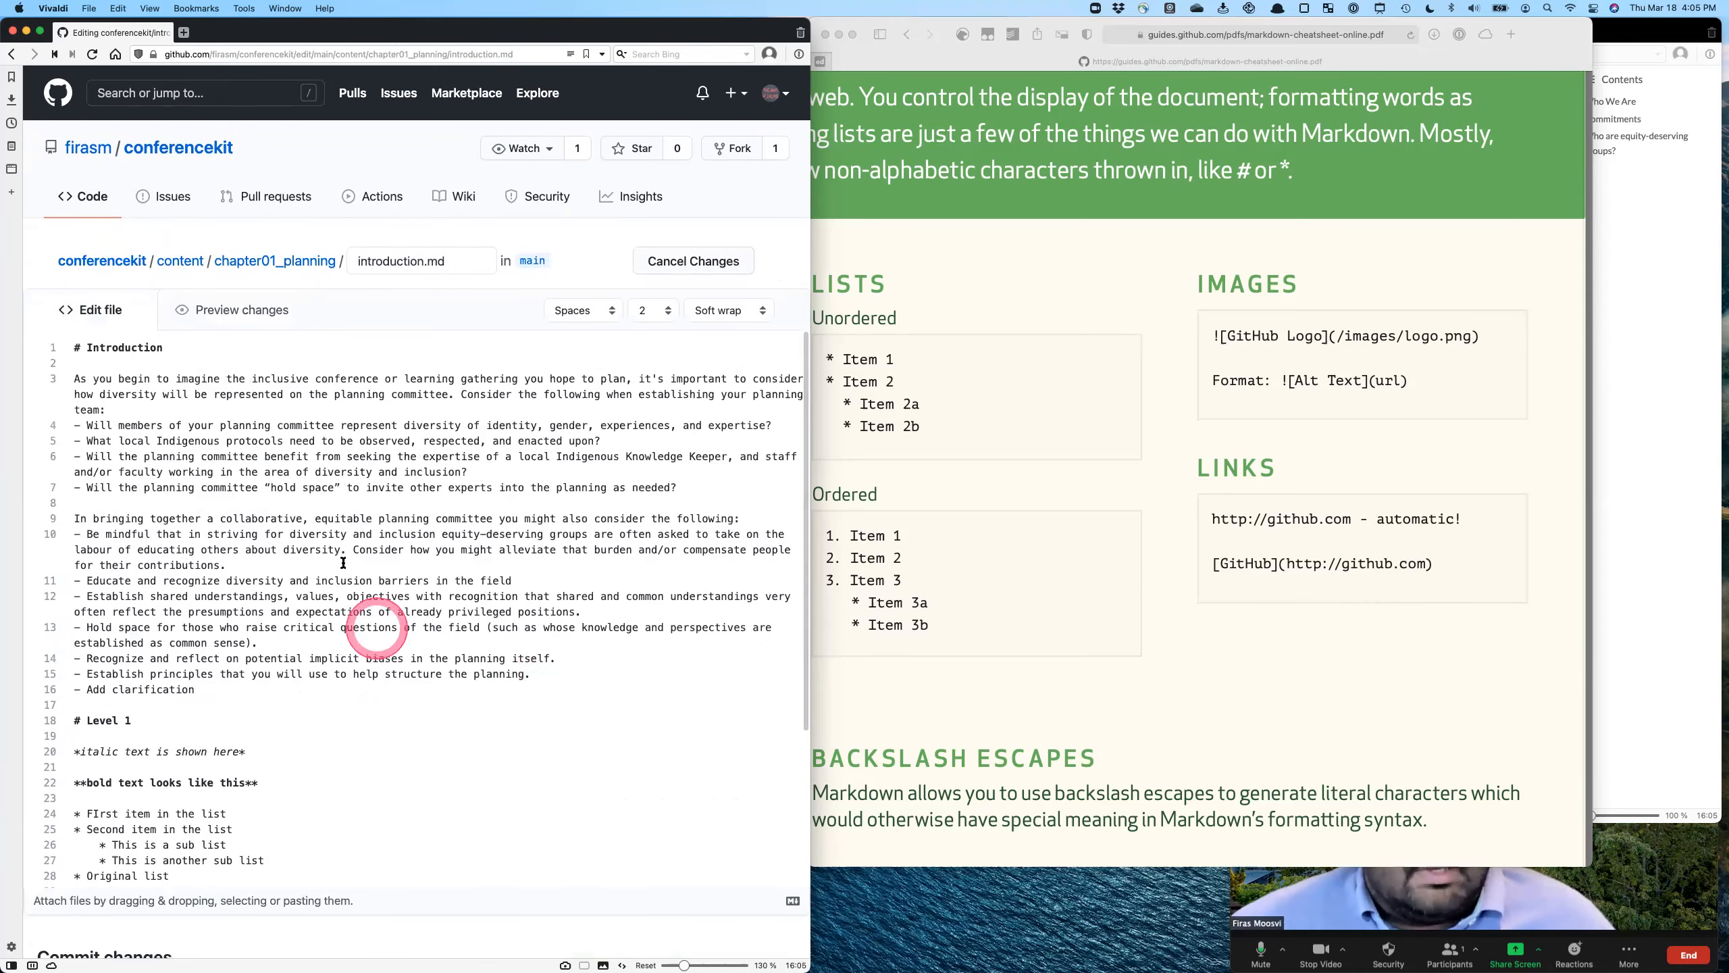
scroll(405, 611, "down", 3)
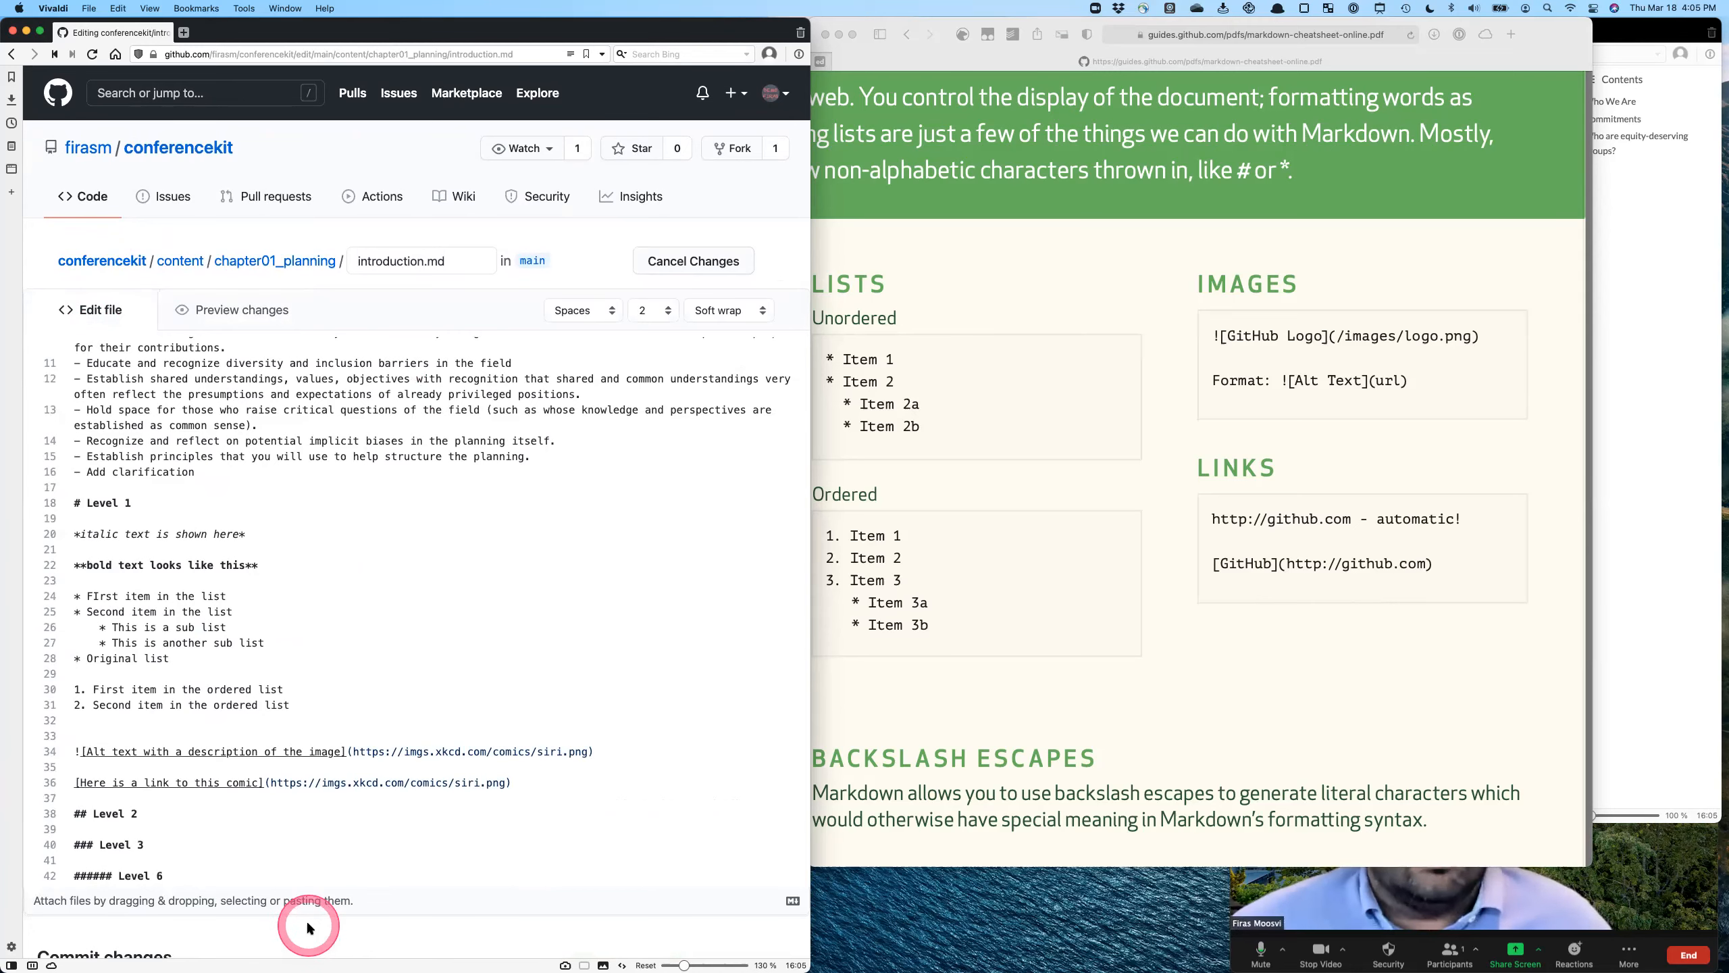
scroll(309, 924, "down", 5)
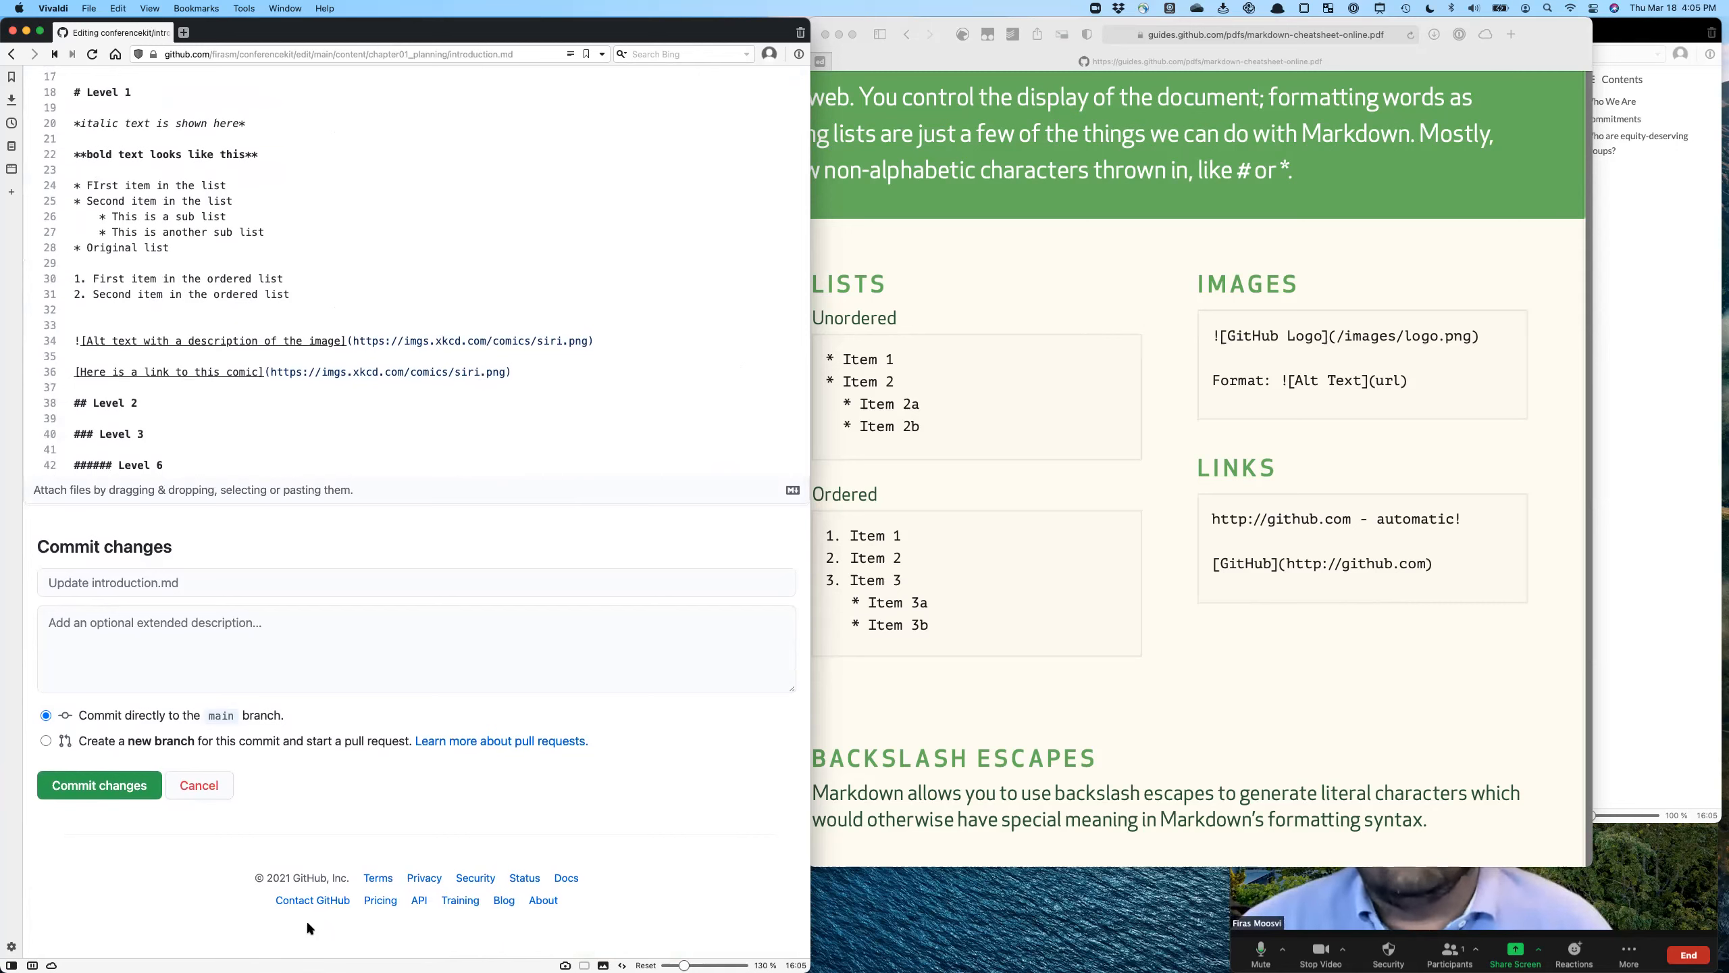
left_click(193, 586)
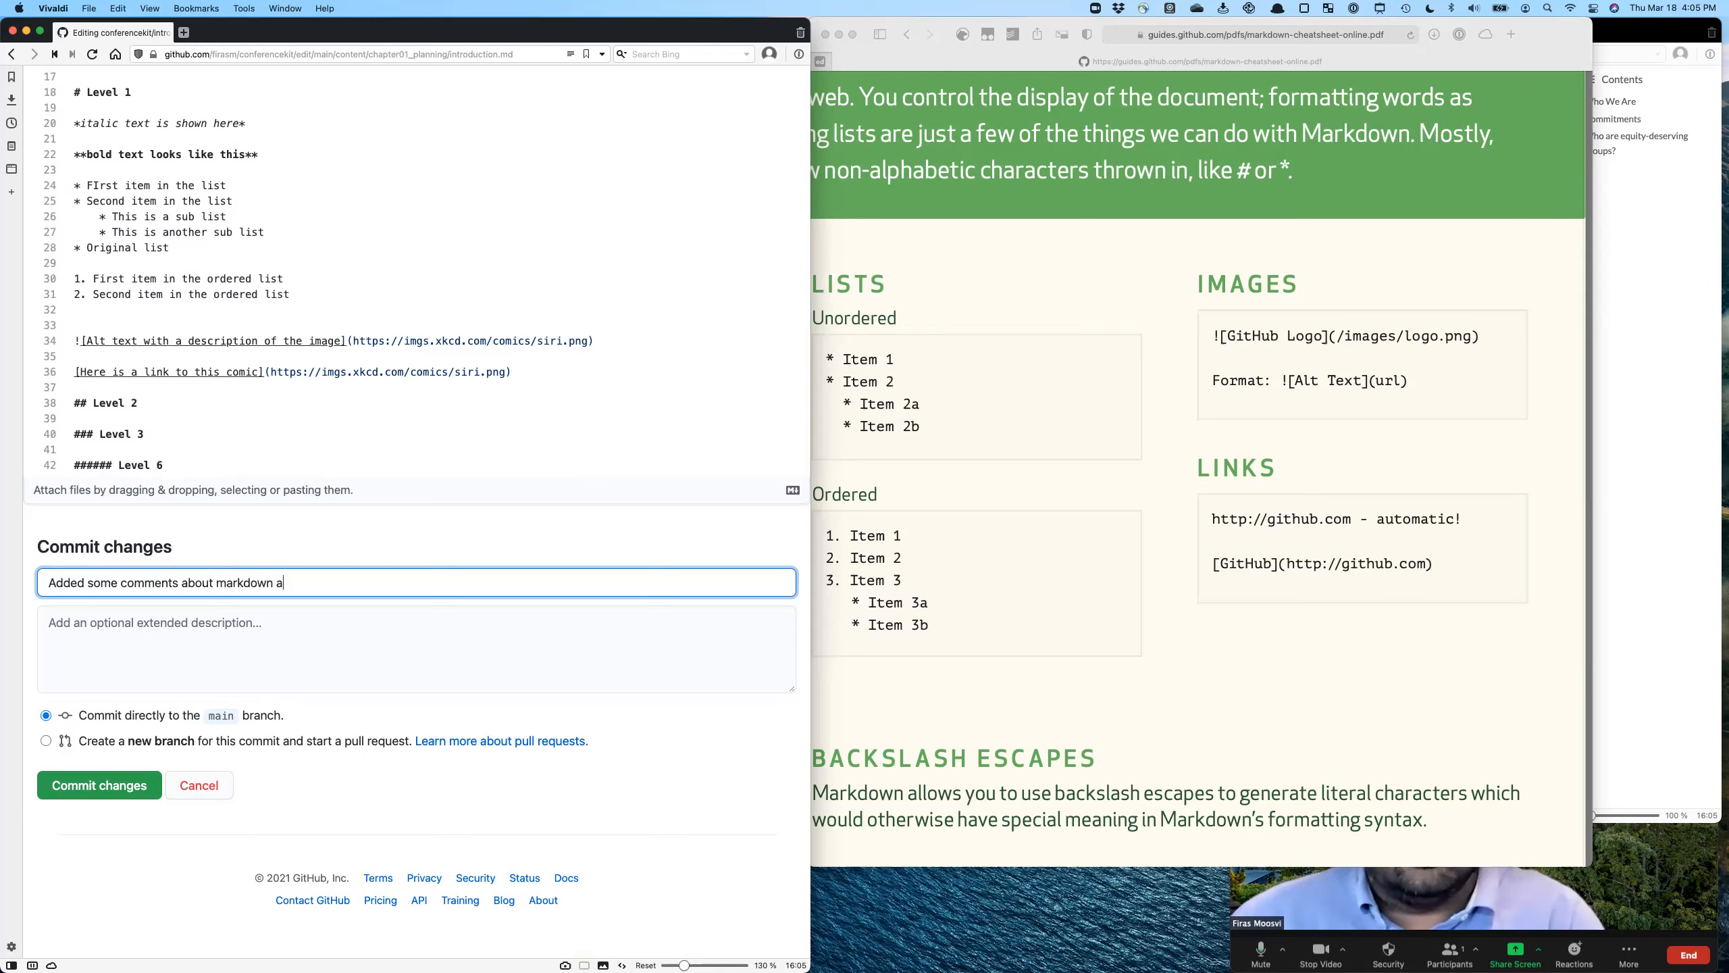
left_click(98, 787)
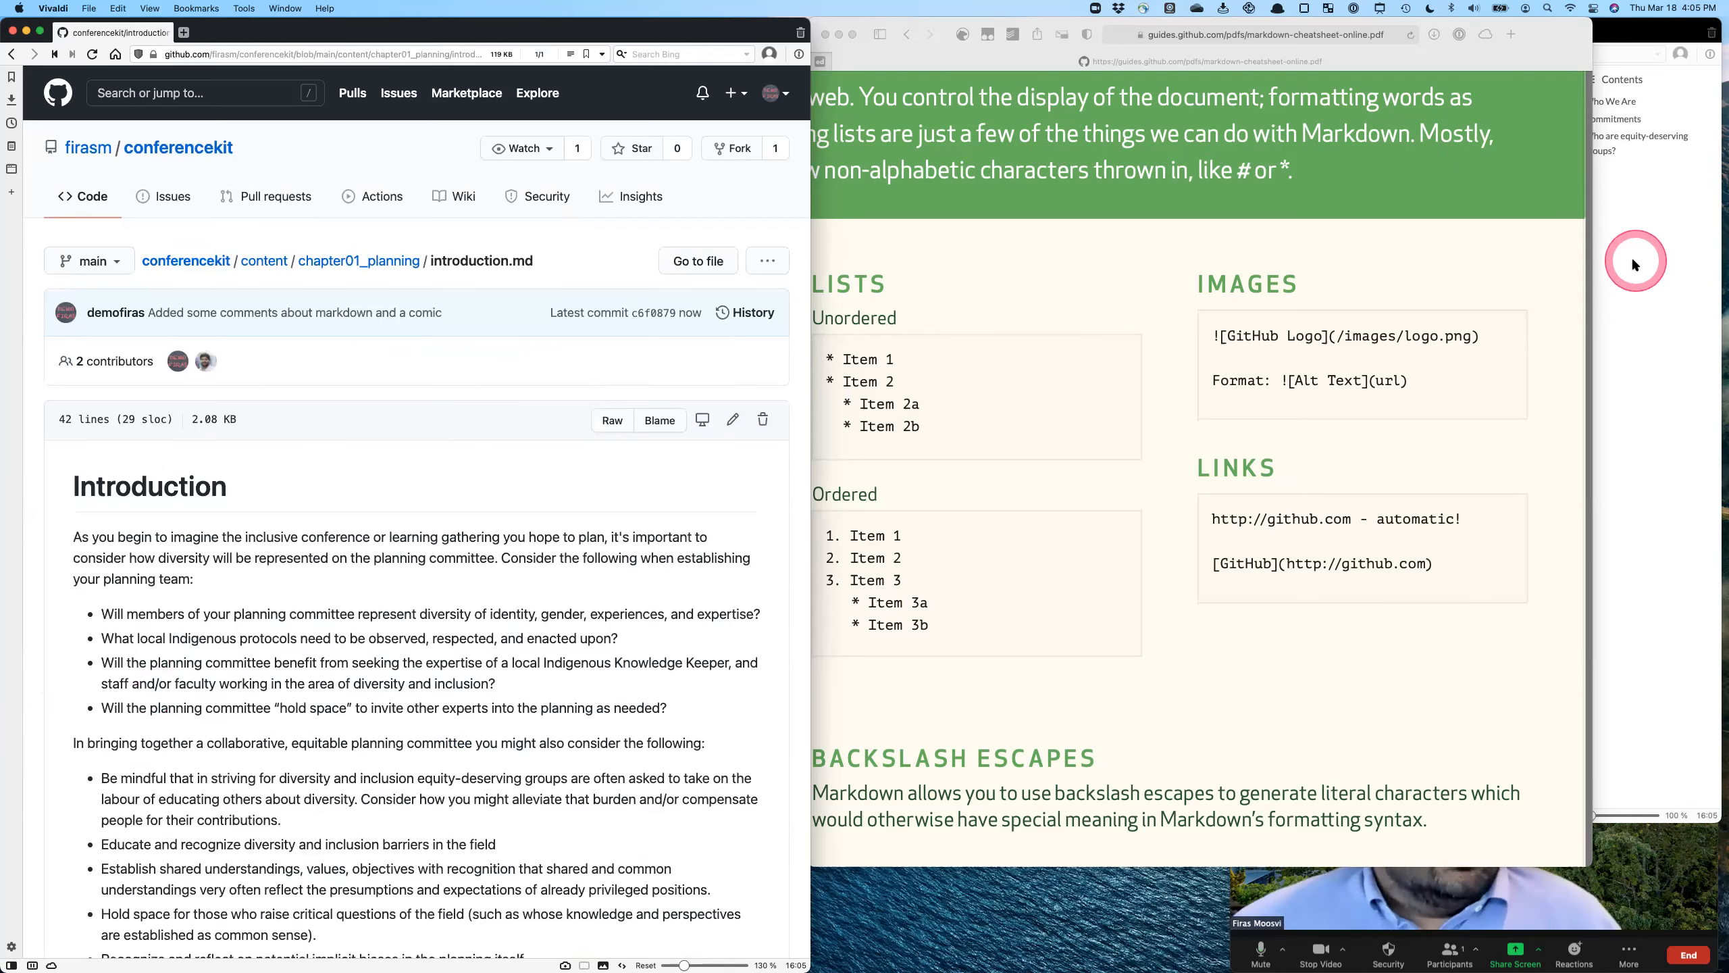
- Look over the committed introduction.md and open the Chapter 1 Introduction page on the published Conference Diversity Kit site
left_click(1632, 257)
scroll(1446, 314, "down", 1)
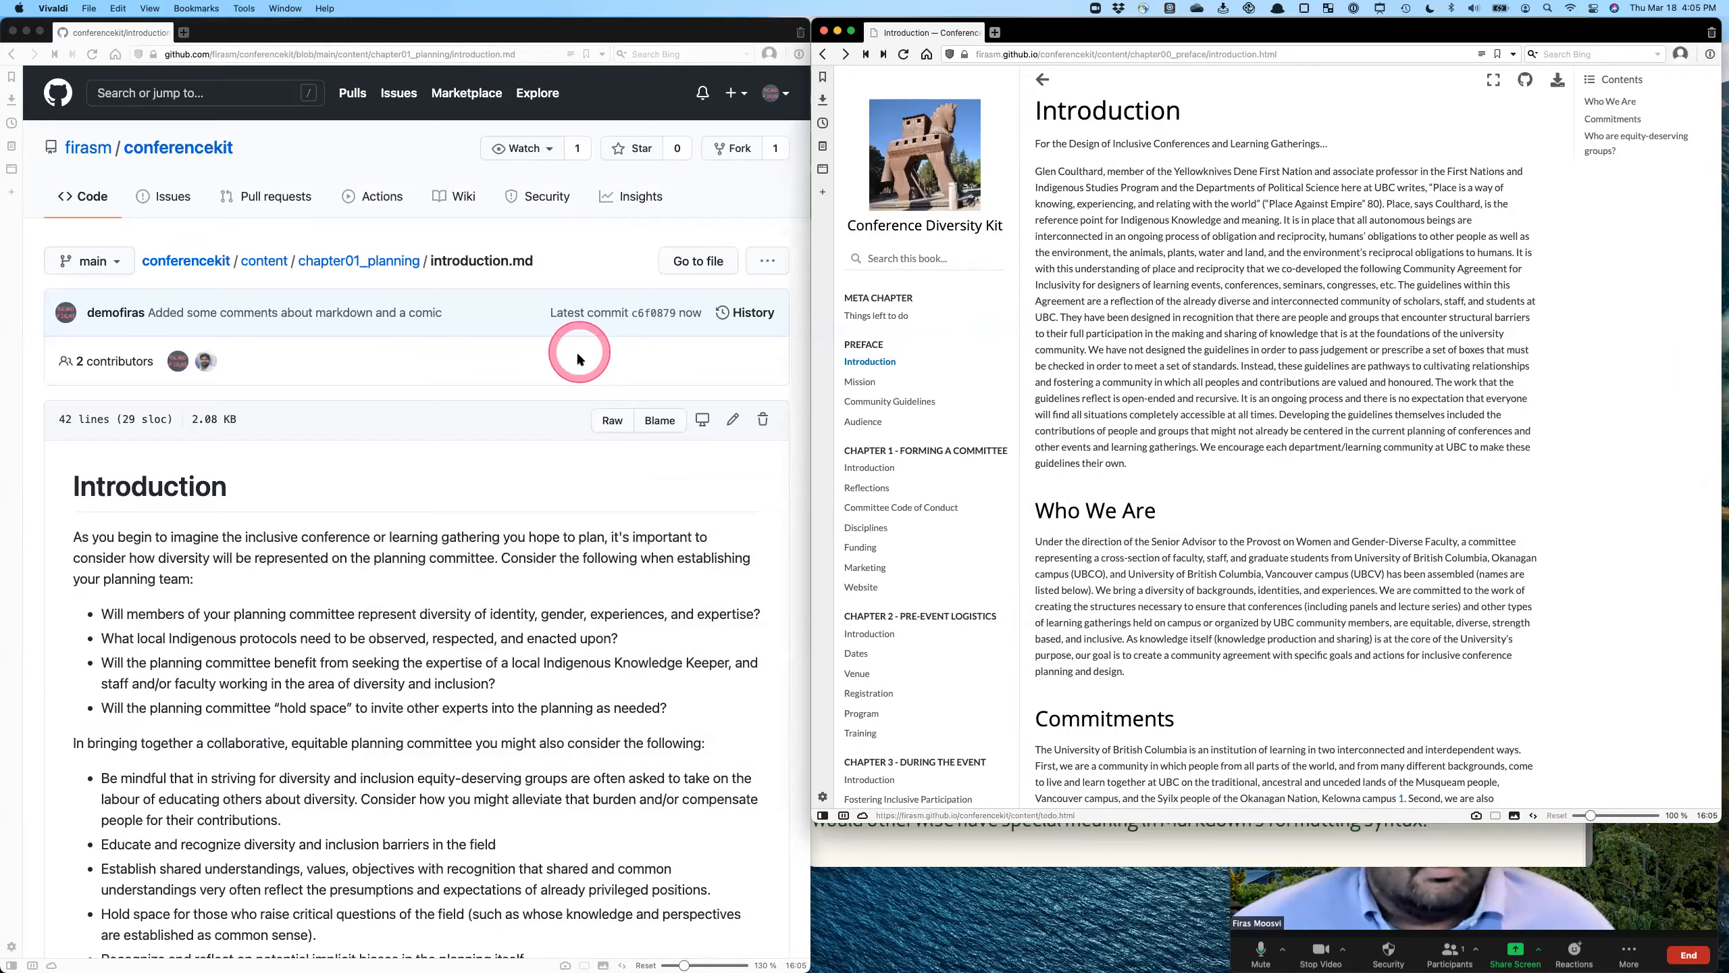
key("ctrl+Up")
left_click(458, 449)
scroll(458, 446, "down", 10)
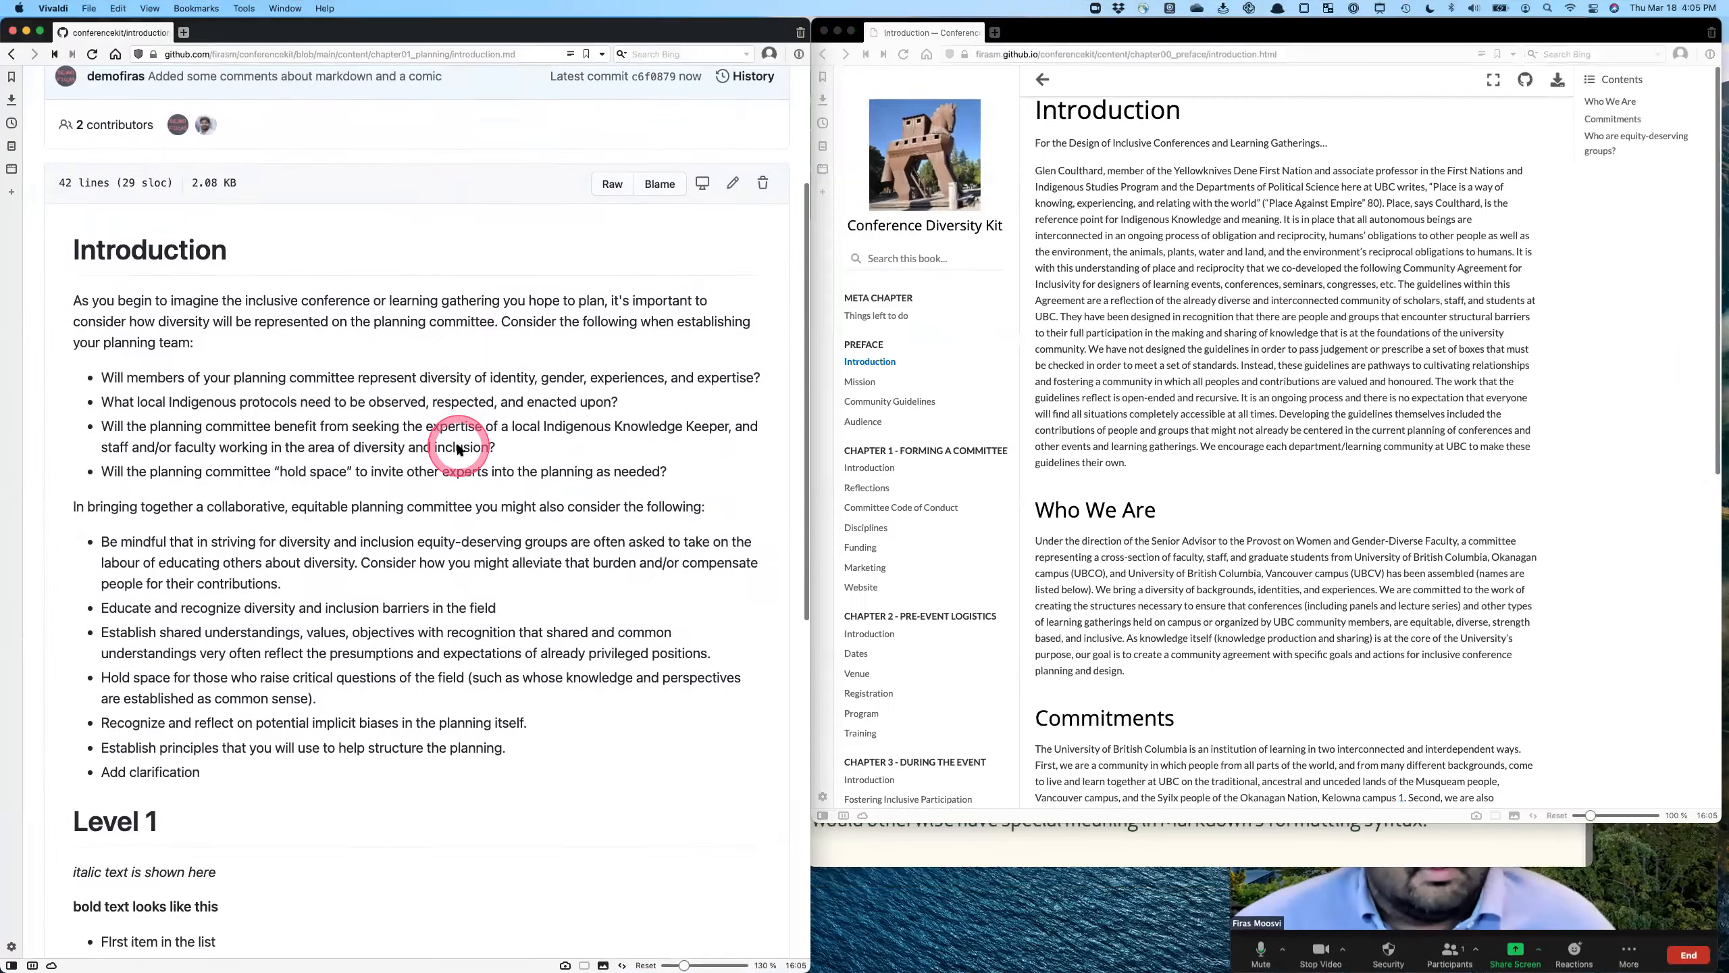
scroll(455, 444, "up", 5)
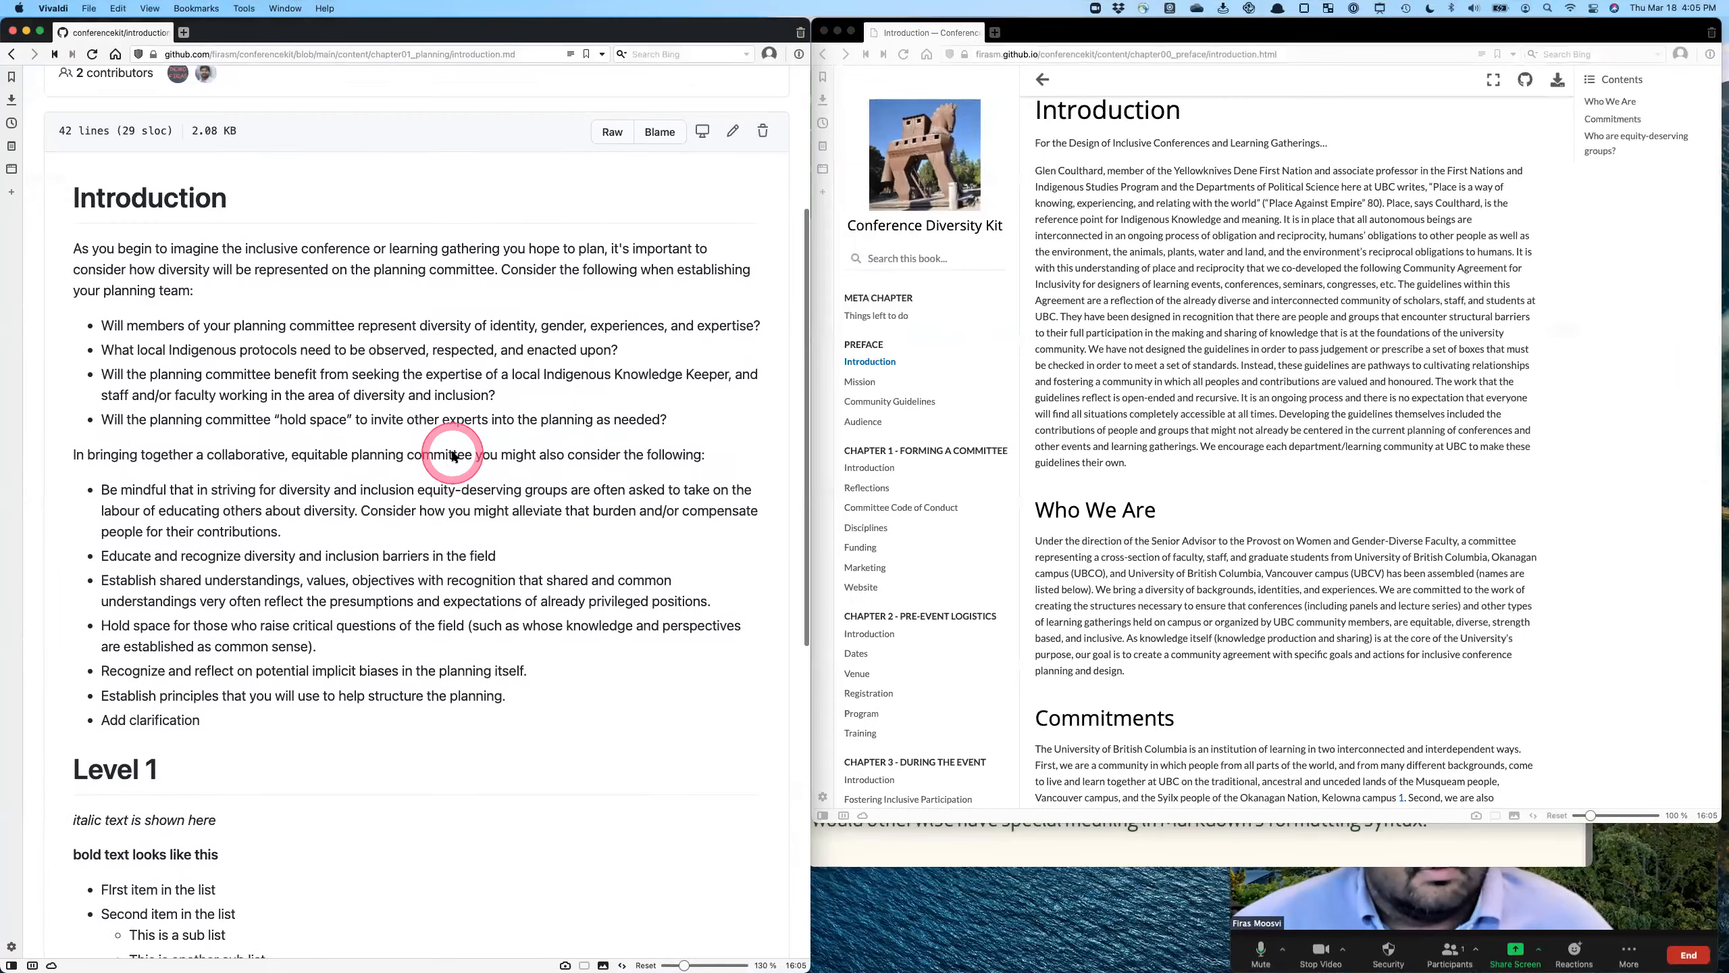
left_click(1191, 512)
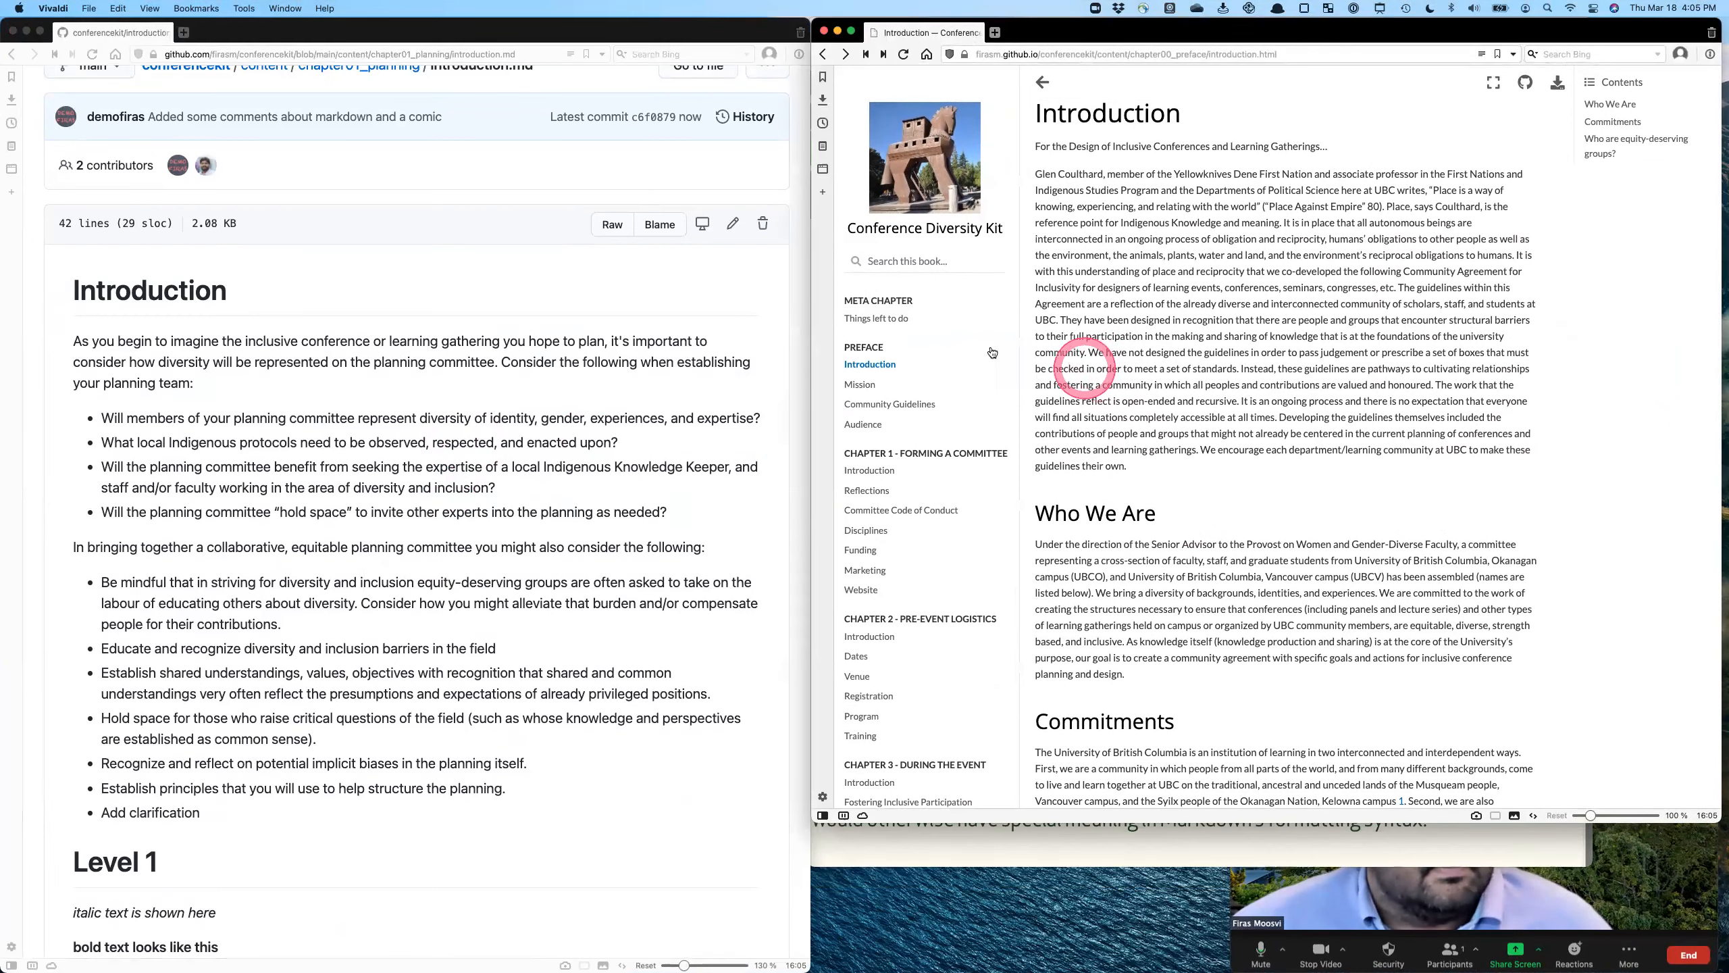
left_click(878, 470)
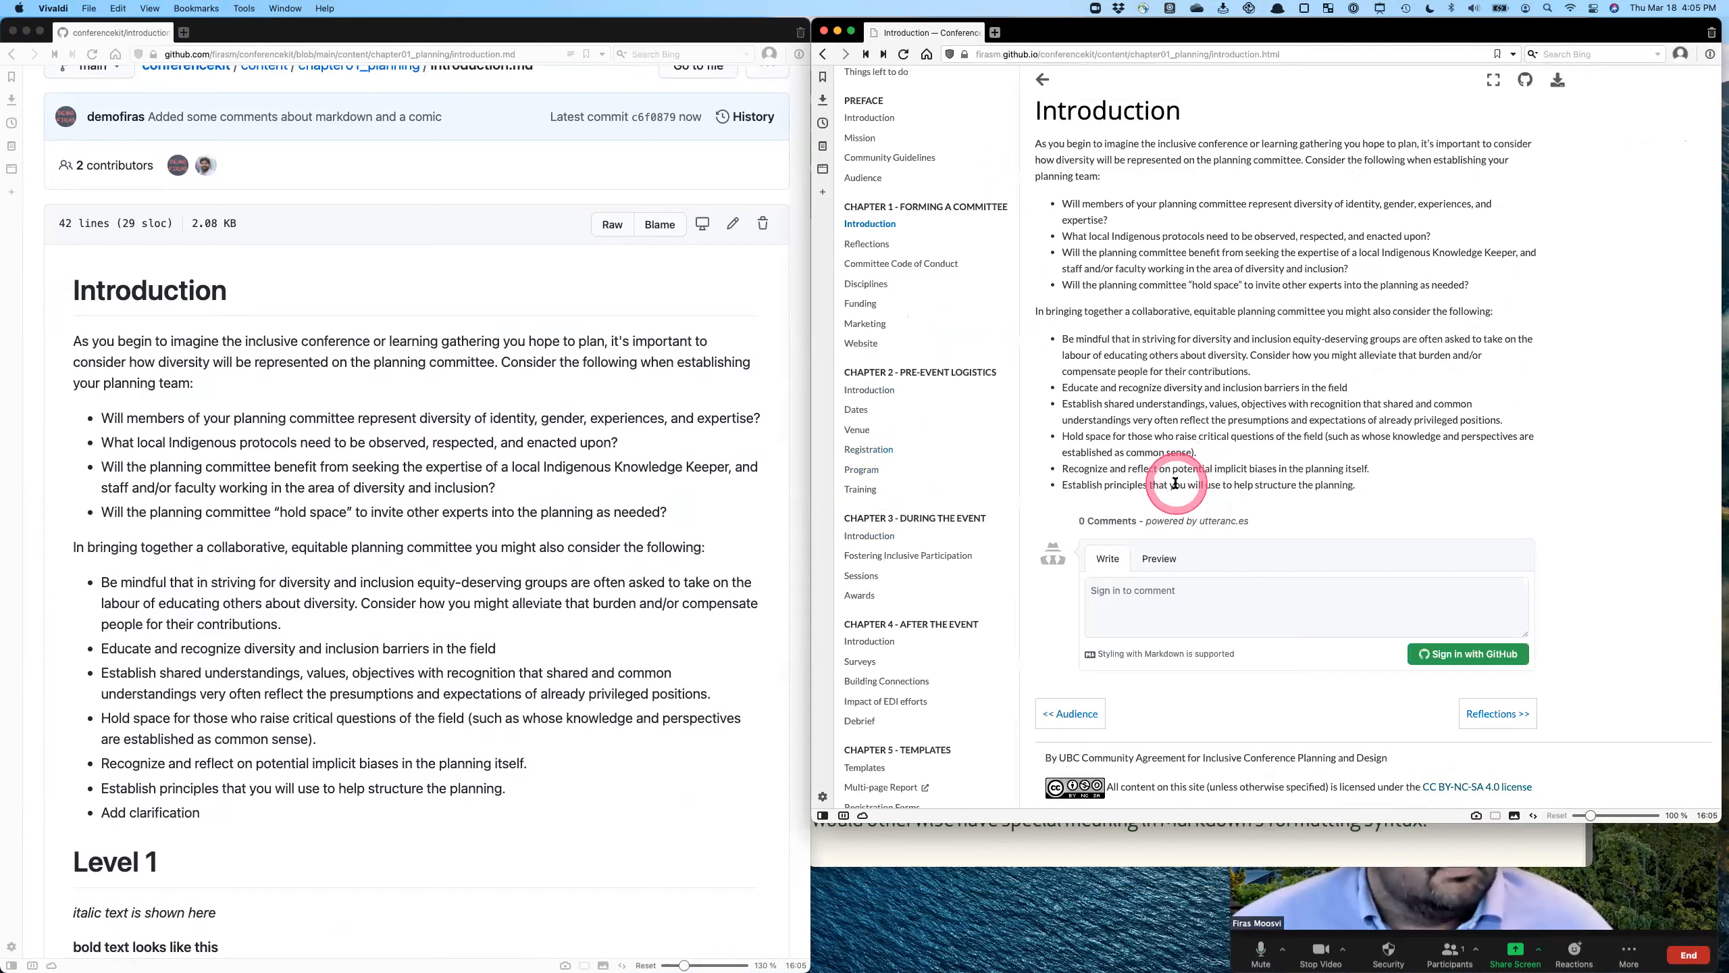
- Compare the "Add clarification" bullet on the published page with the committed file, and review the Markdown that follows it in the file
double_click(1130, 499)
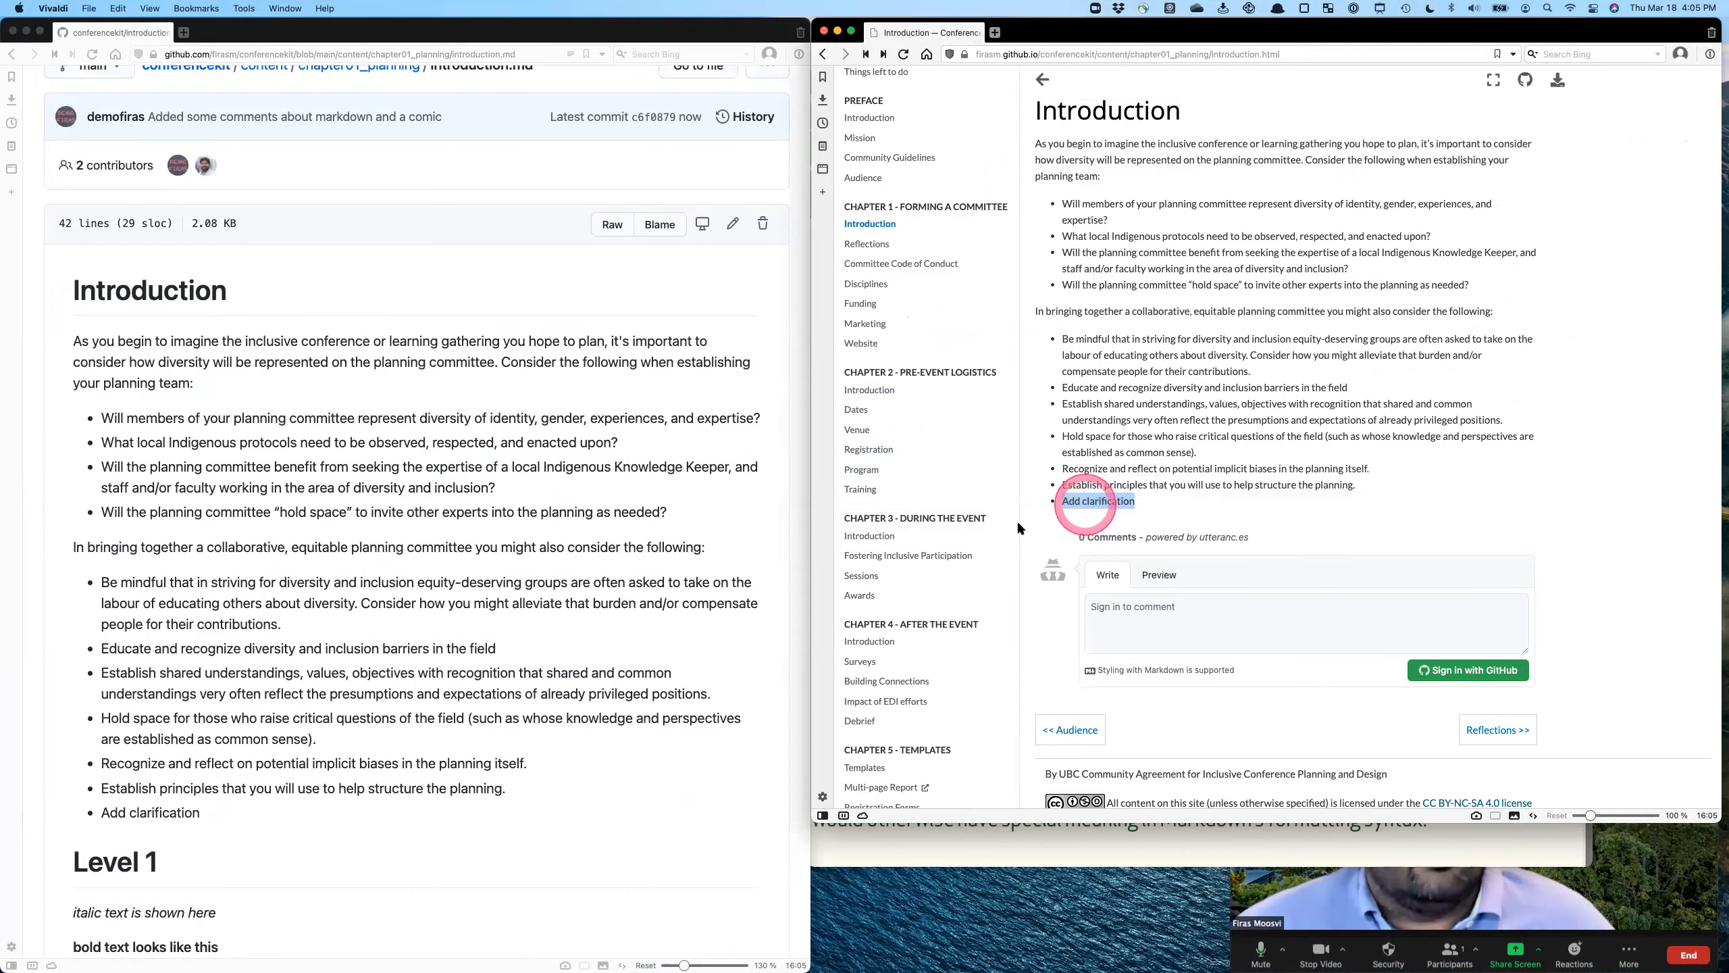
double_click(170, 811)
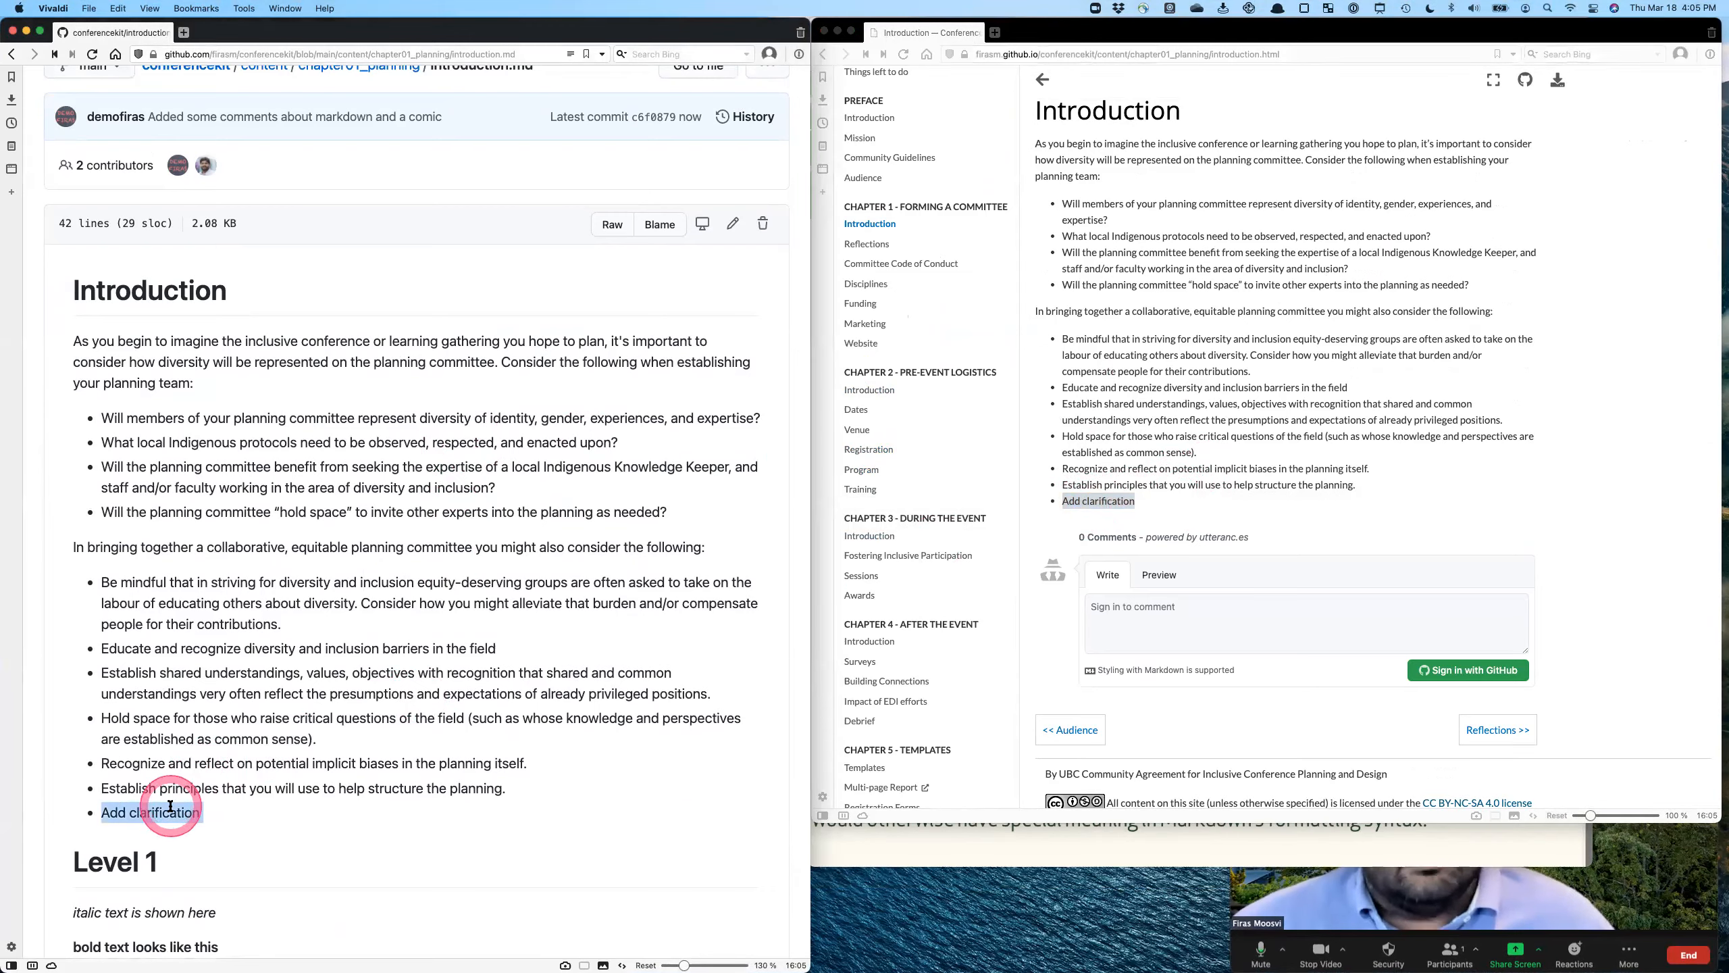
scroll(163, 814, "down", 3)
scroll(163, 814, "down", 6)
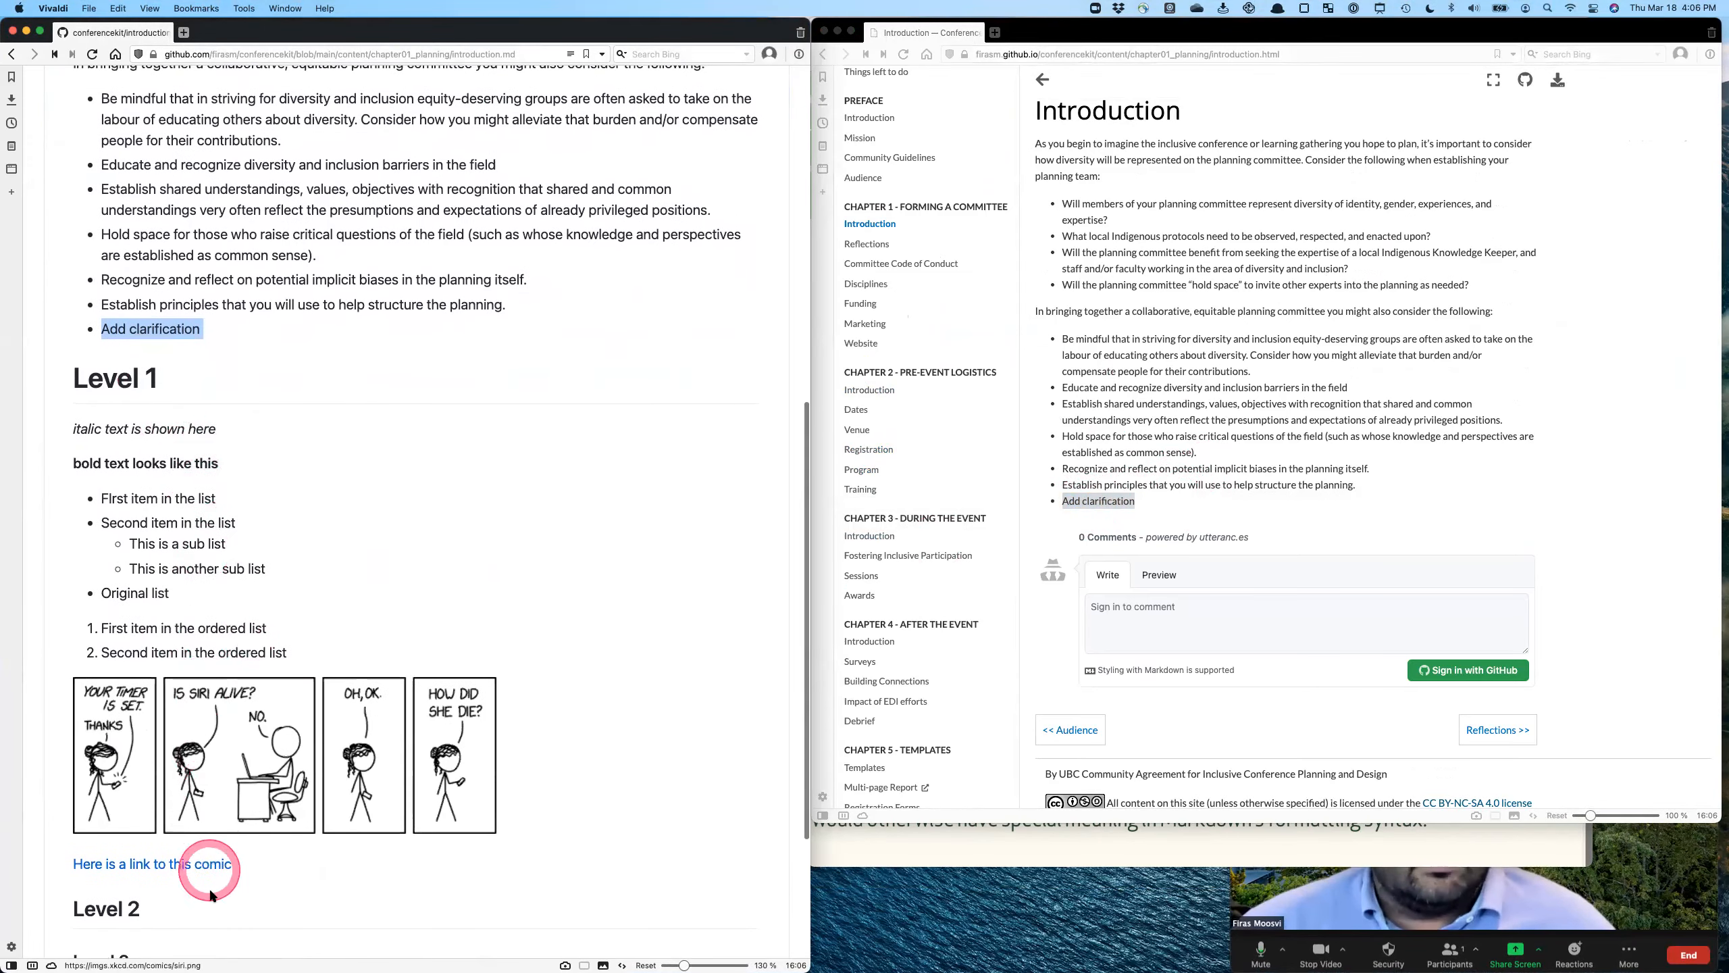
scroll(218, 926, "down", 3)
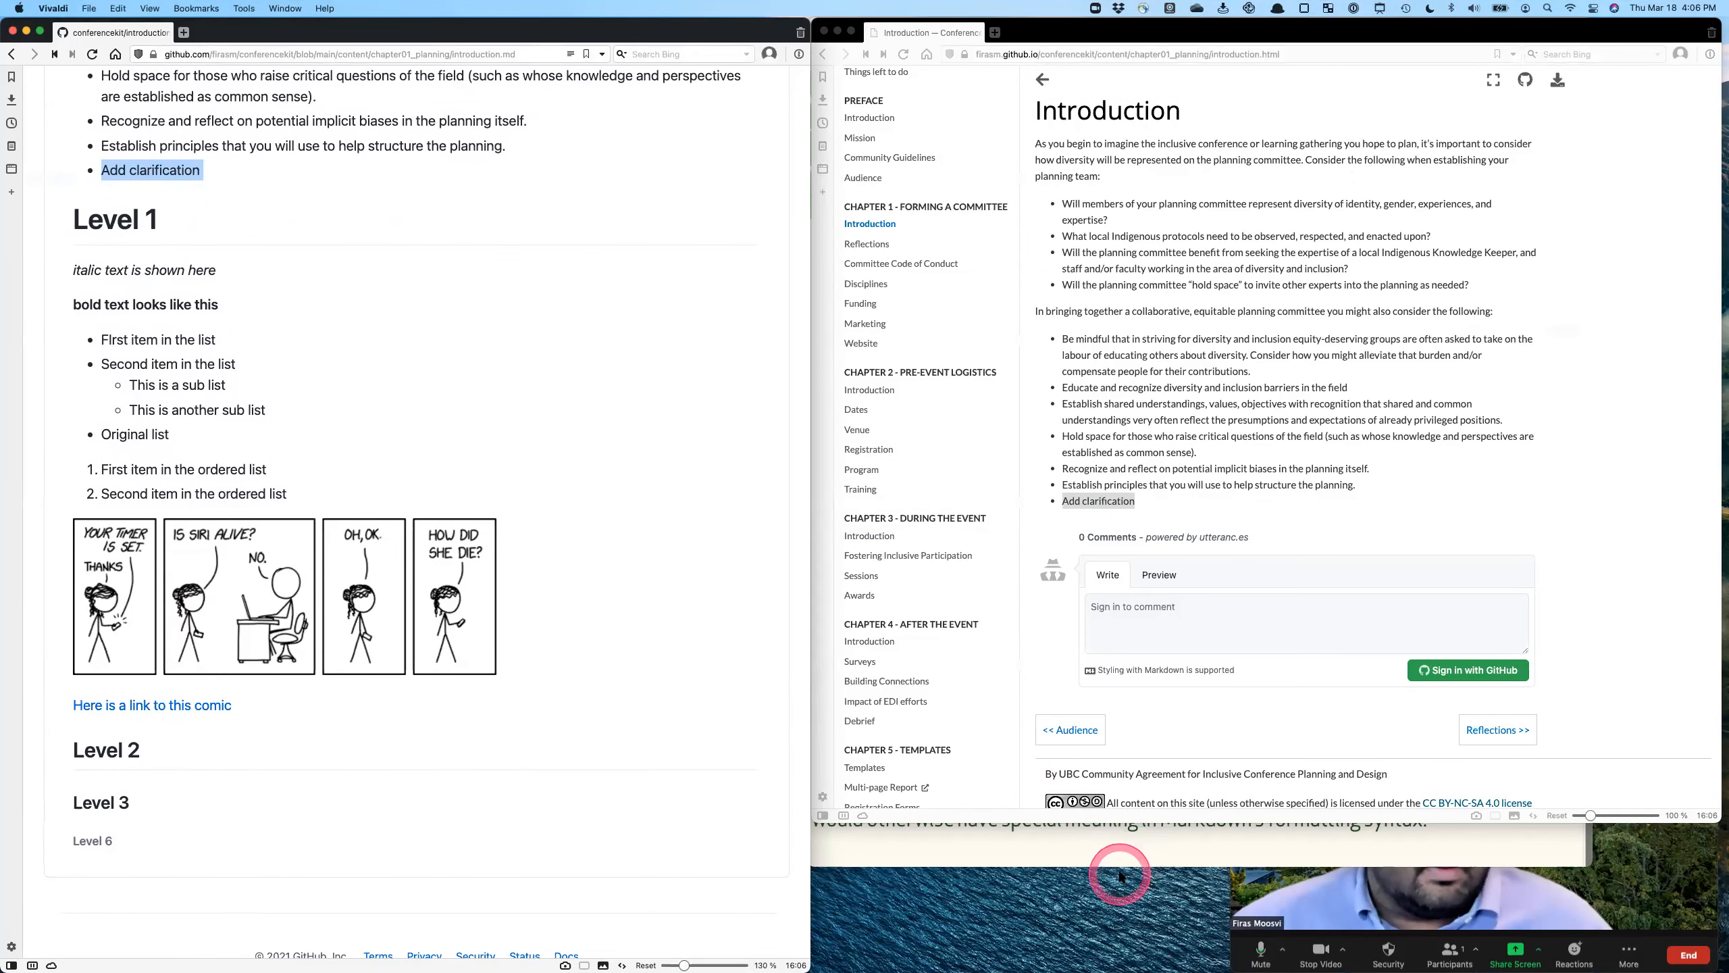
- Bring back the Markdown cheatsheet and look over its Headers, Emphasis, Lists, Blockquotes and Backslash Escapes sections
left_click(1090, 860)
scroll(1200, 339, "left", 5)
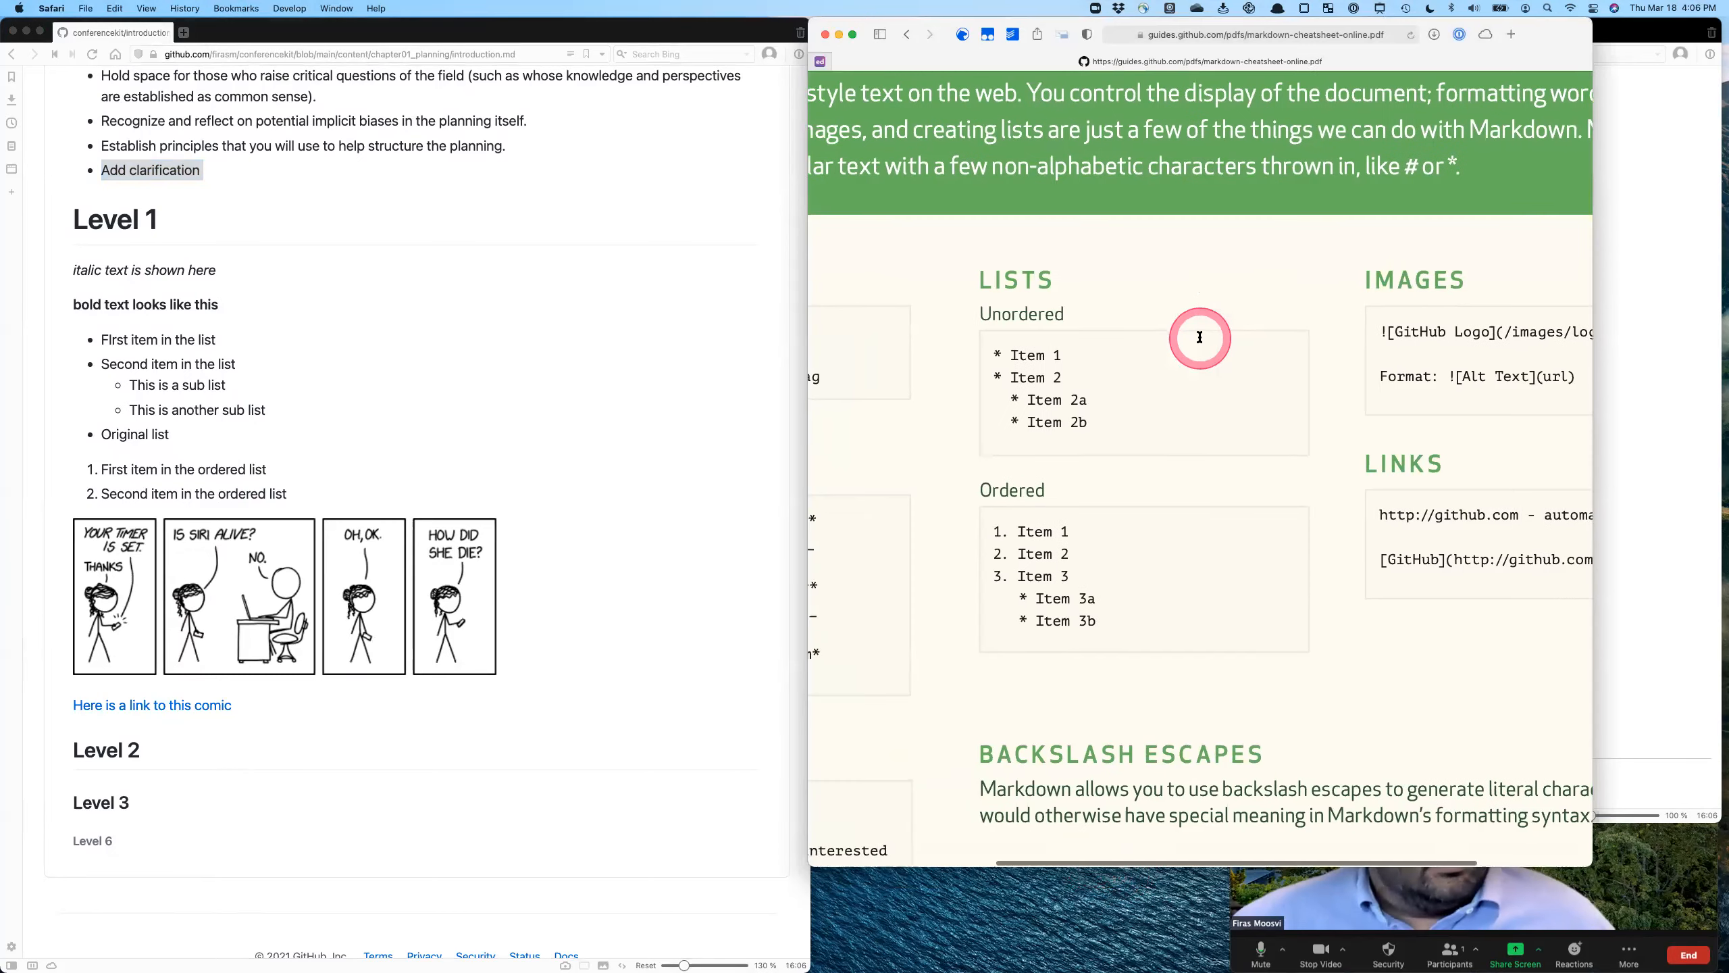
scroll(1198, 339, "down", 1)
scroll(1198, 339, "down", 2)
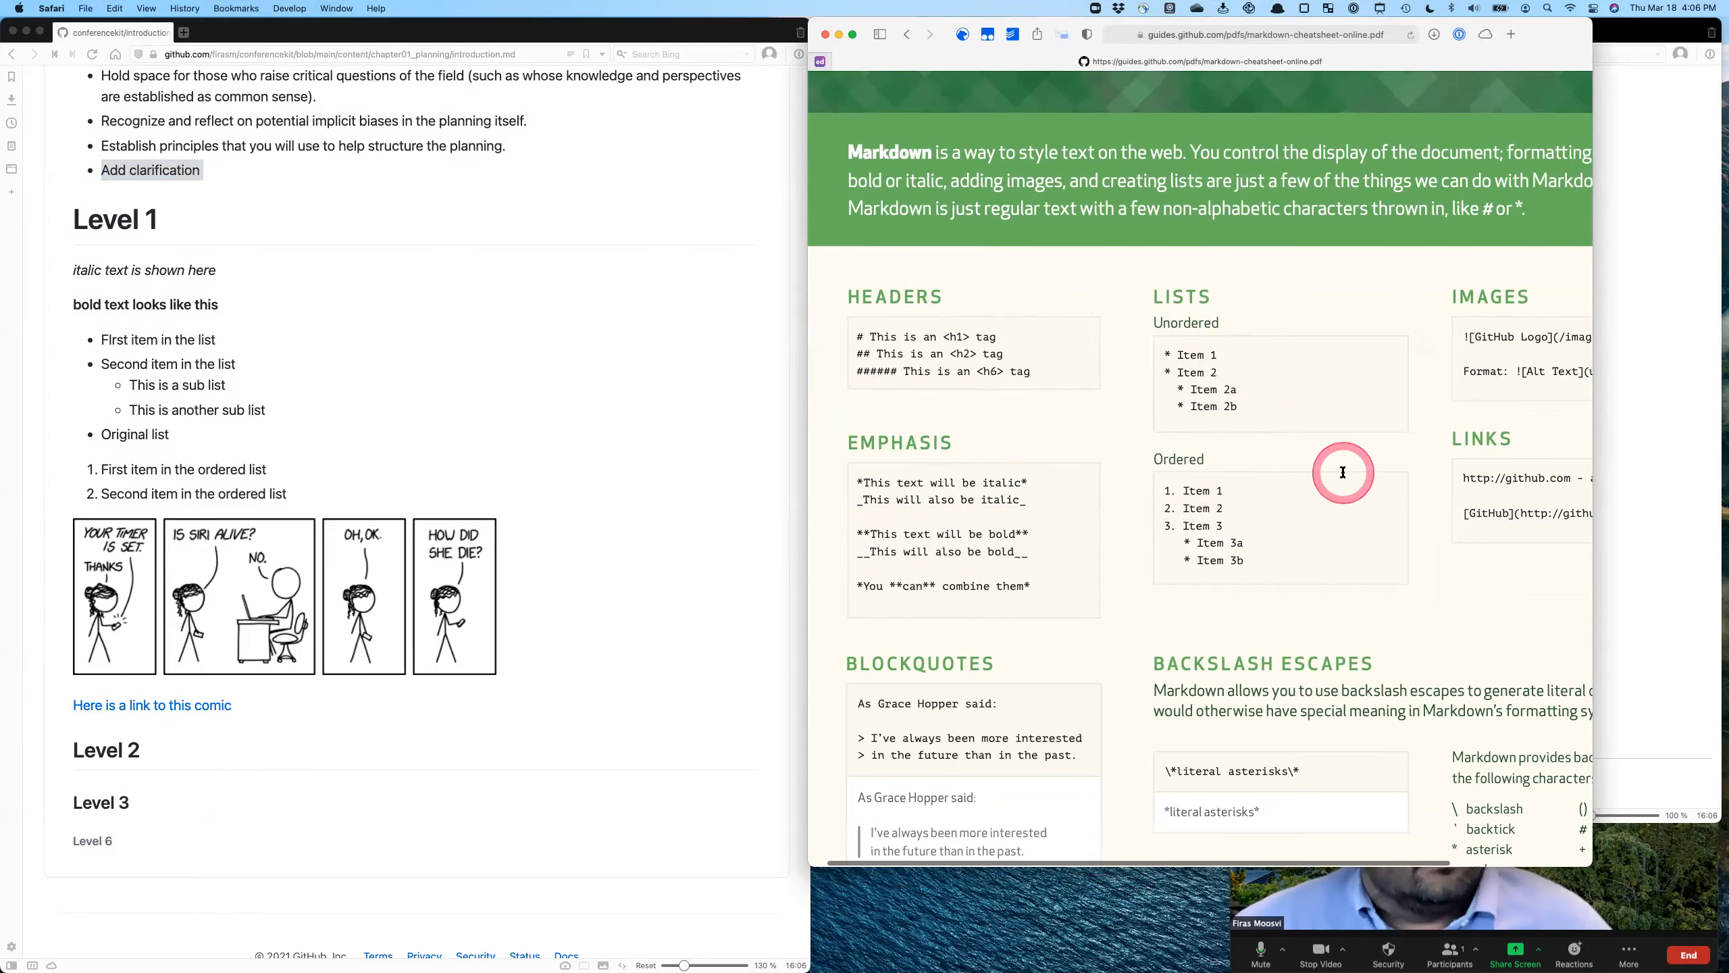
- Examine the Images and Links syntax in the cheatsheet, including the bracketed alt text and the image path in parentheses
scroll(1344, 472, "right", 5)
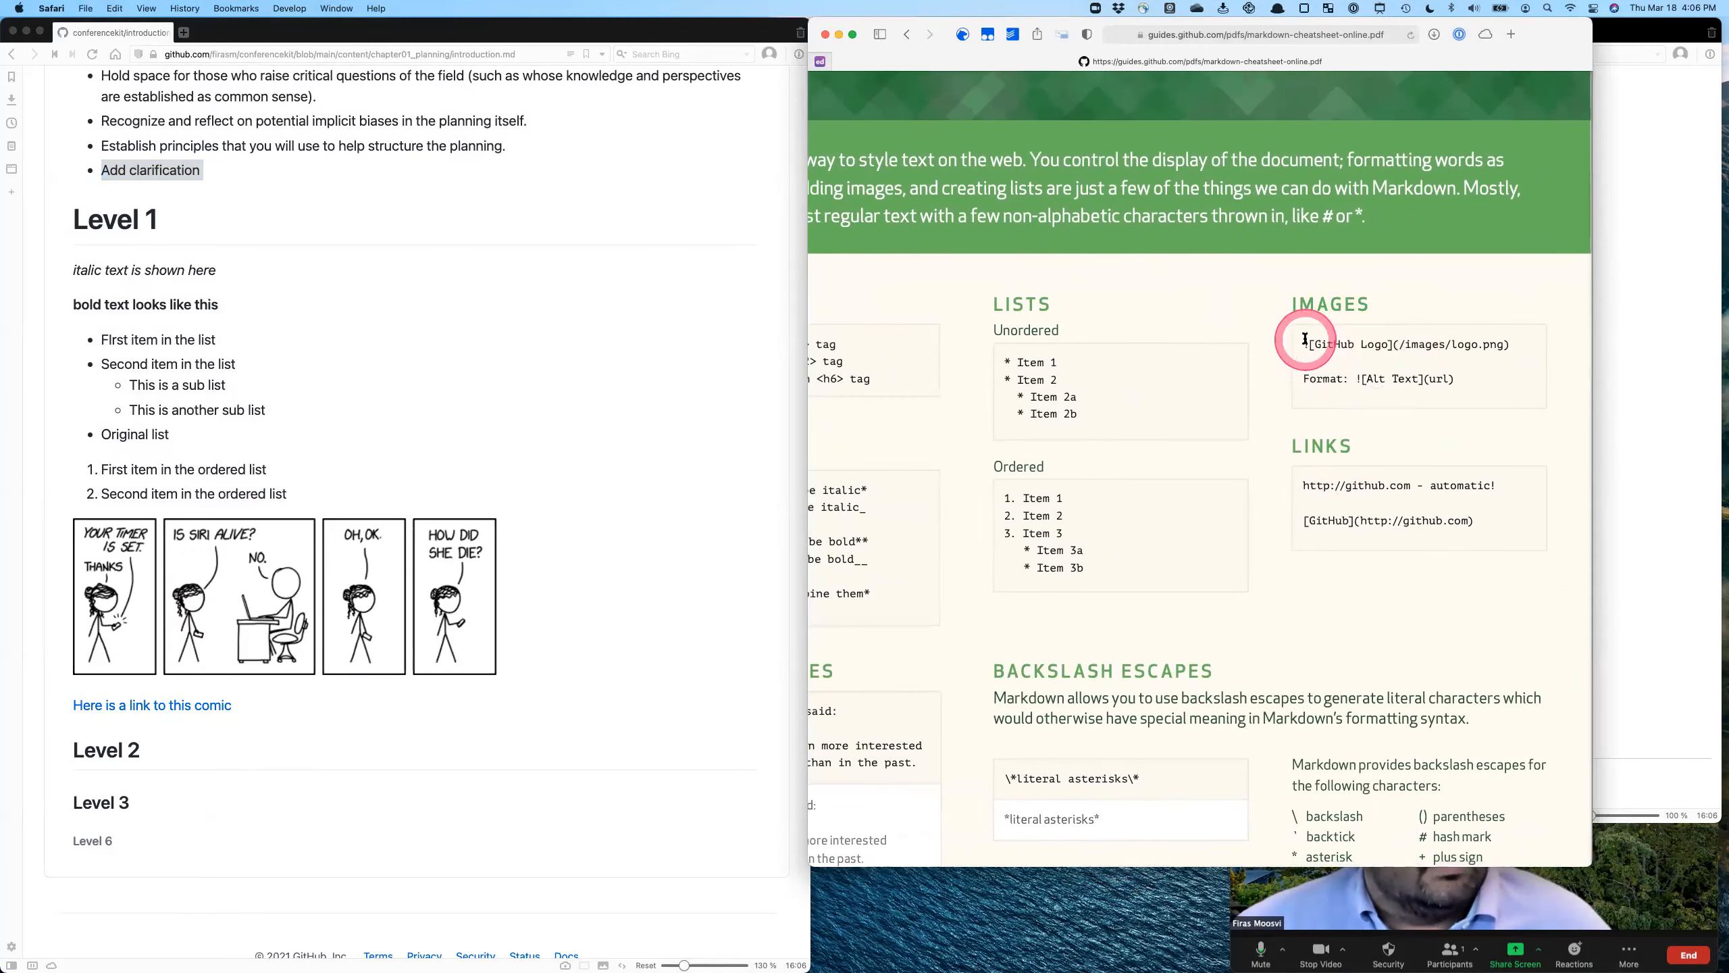
left_click_drag(1314, 343, 1483, 345)
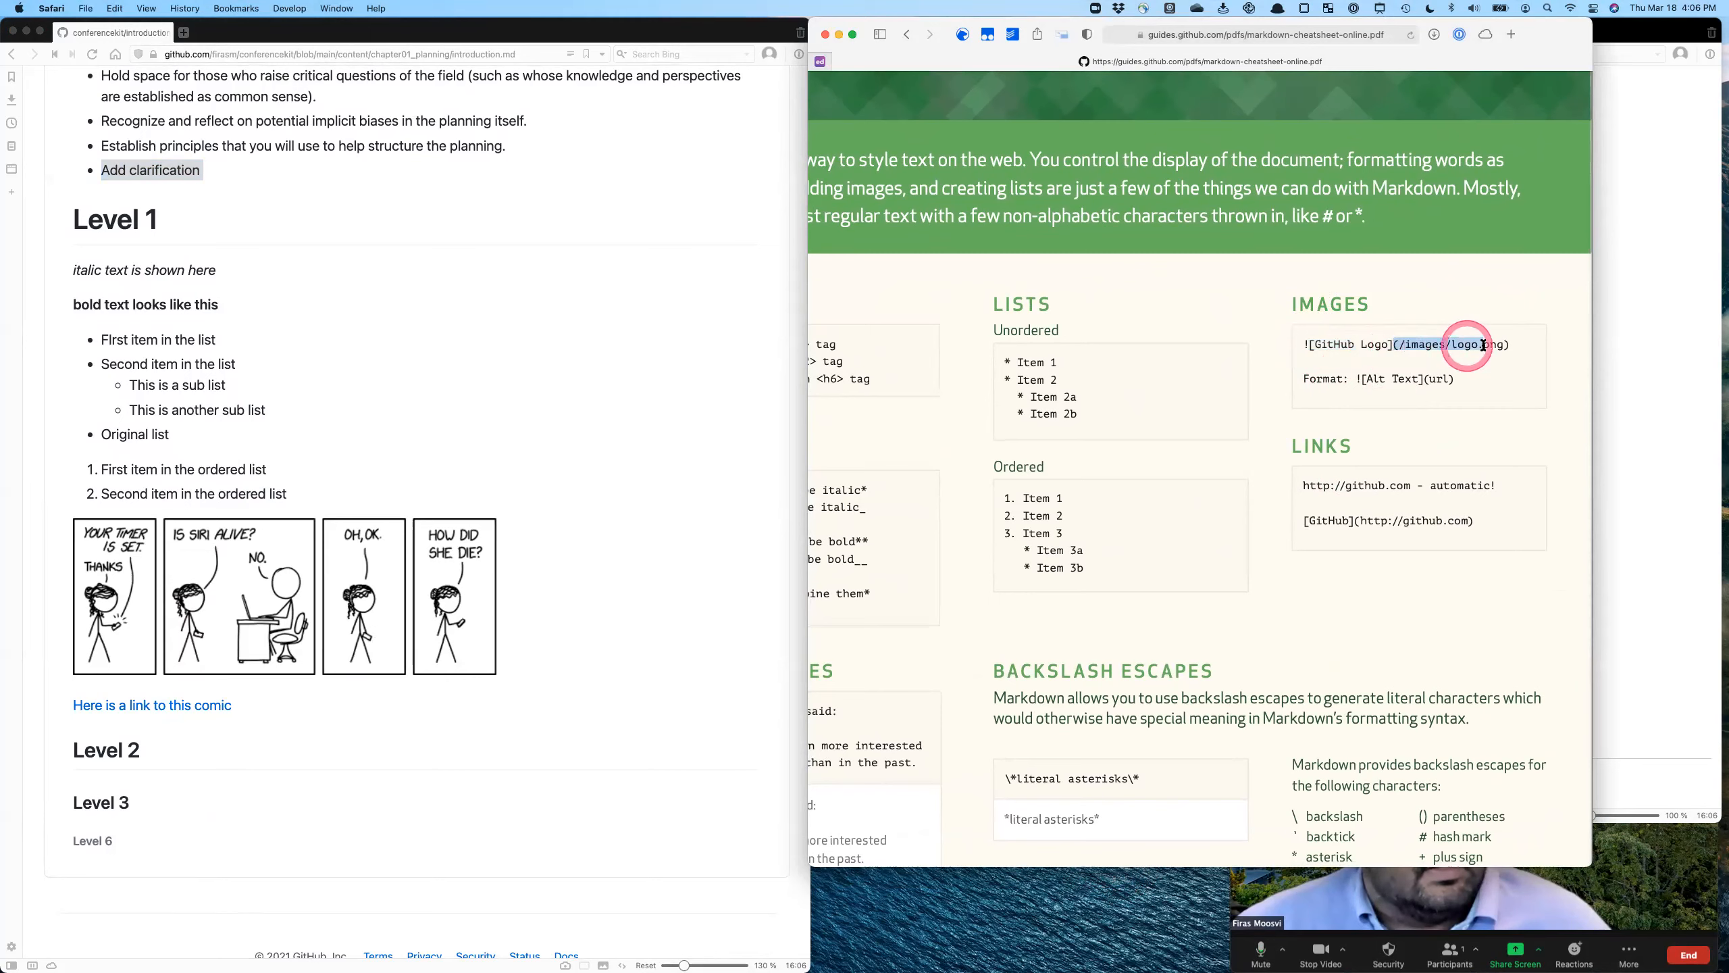
left_click(1503, 345)
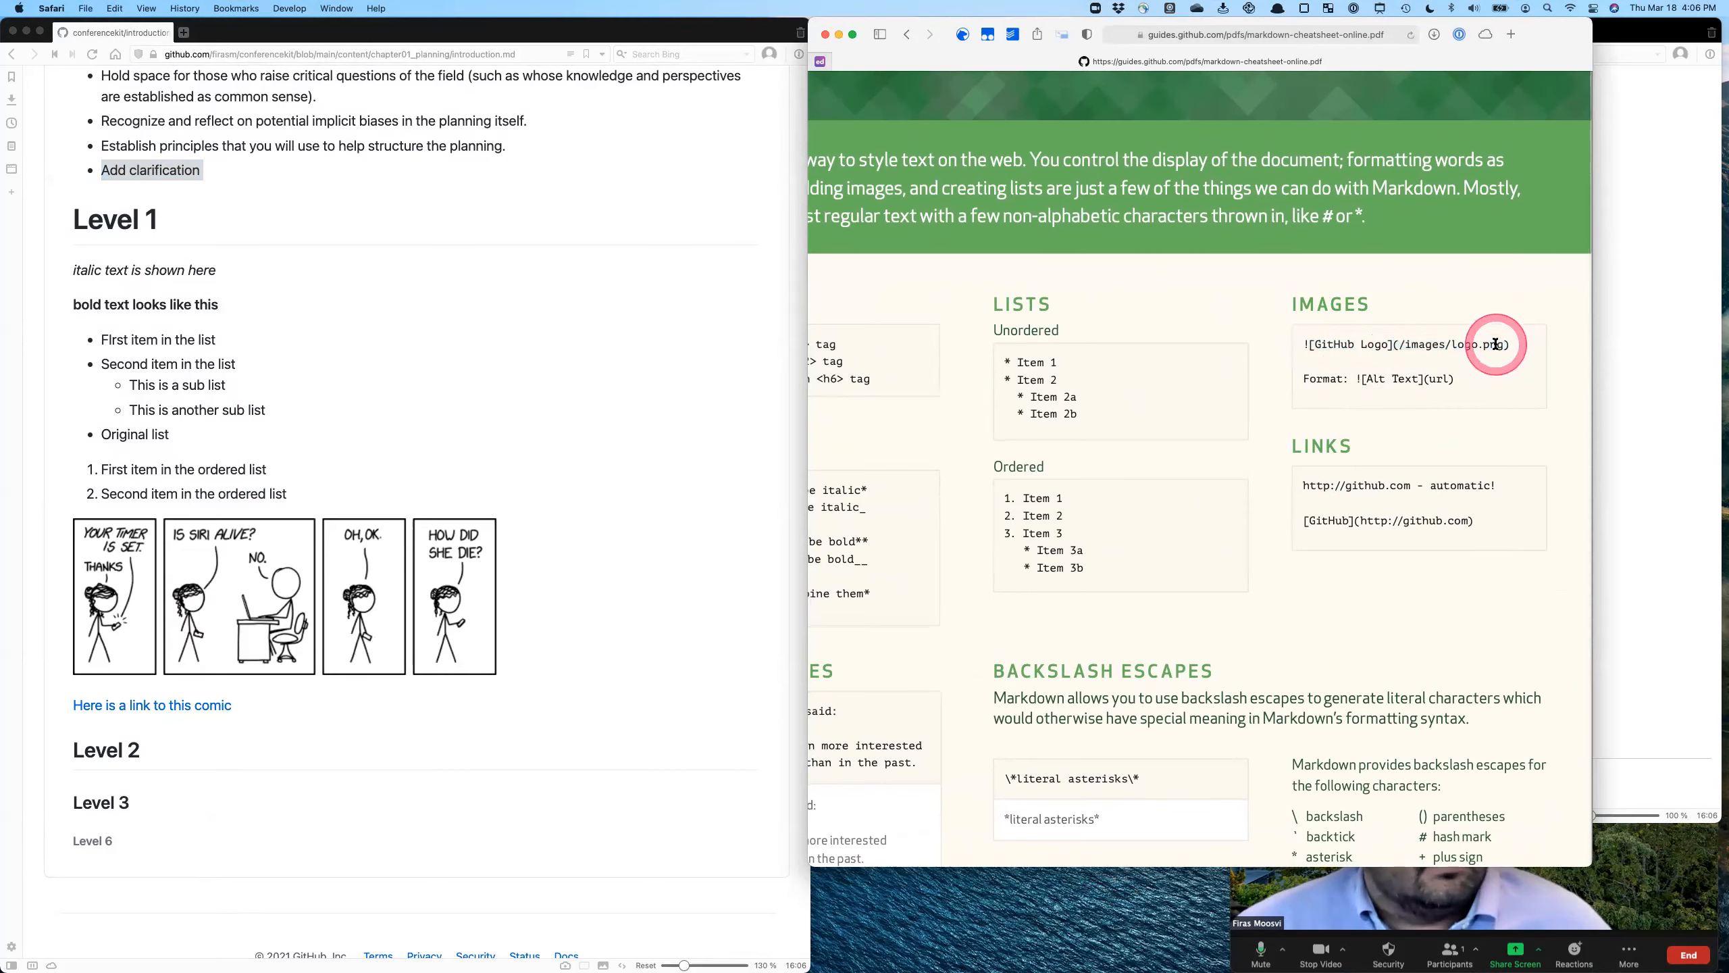
scroll(1497, 347, "up", 3)
left_click_drag(1516, 363, 1456, 362)
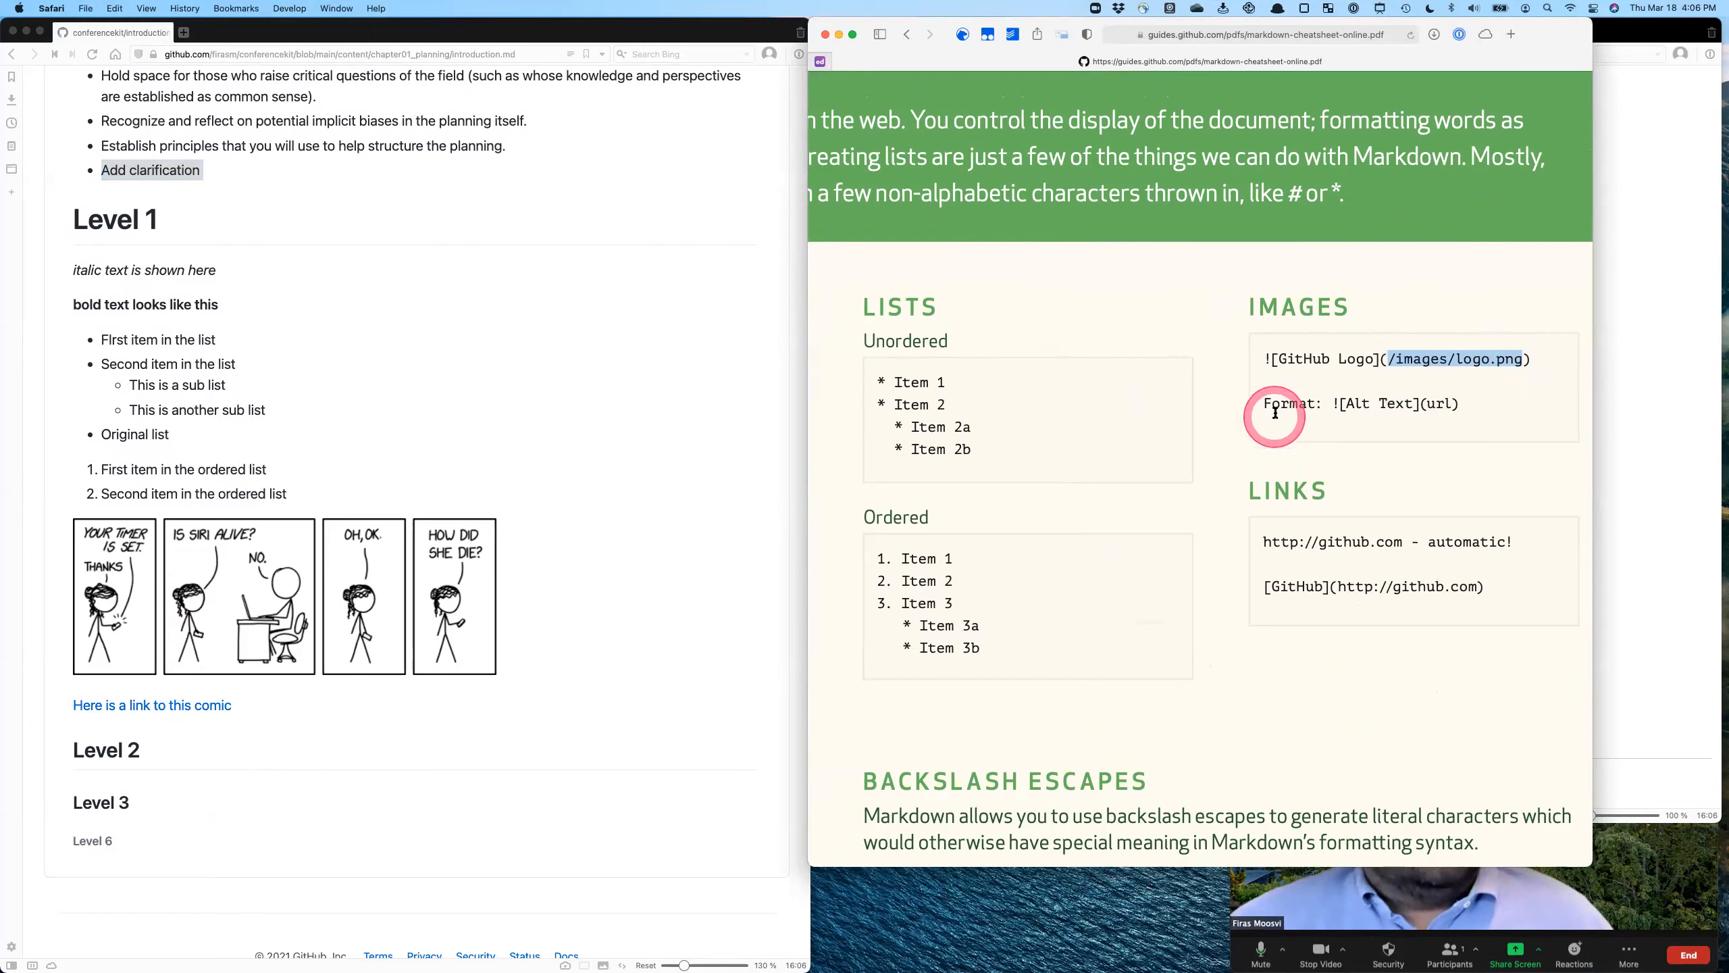
left_click(1274, 547)
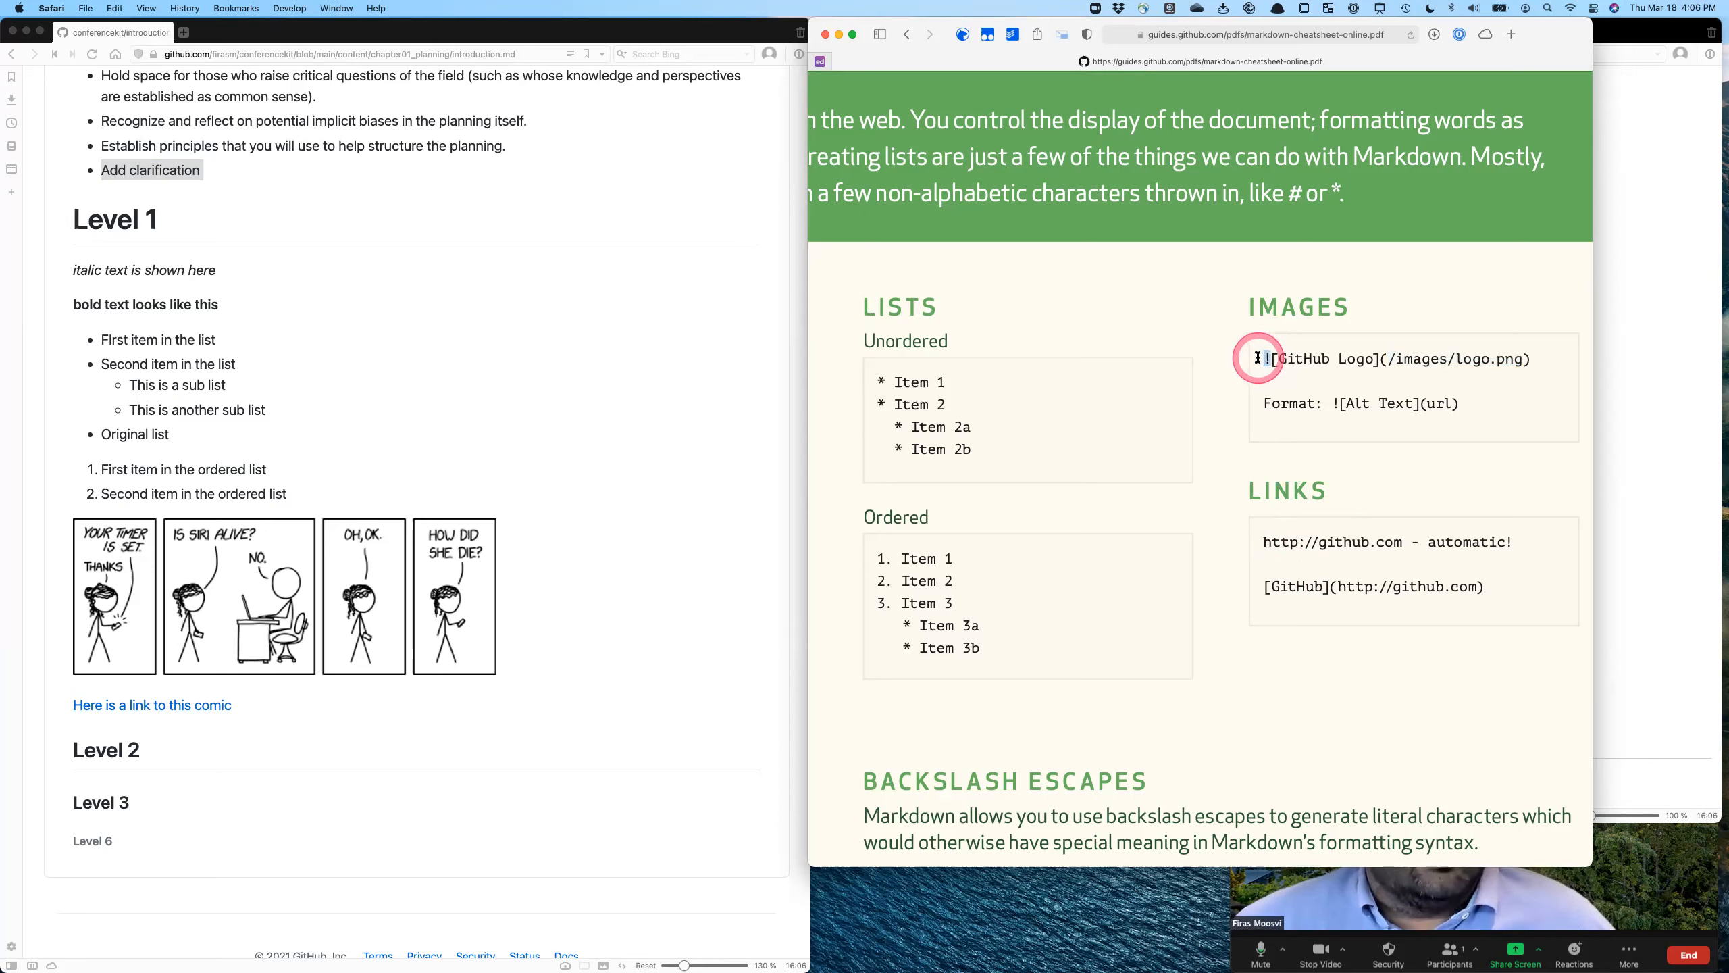
- Compare the image syntax with the Headers, Emphasis and Lists examples on the cheatsheet's Markdown Syntax page
scroll(1335, 570, "left", 10)
scroll(1332, 572, "right", 5)
scroll(1332, 572, "left", 5)
scroll(1332, 572, "down", 3)
scroll(1332, 572, "up", 4)
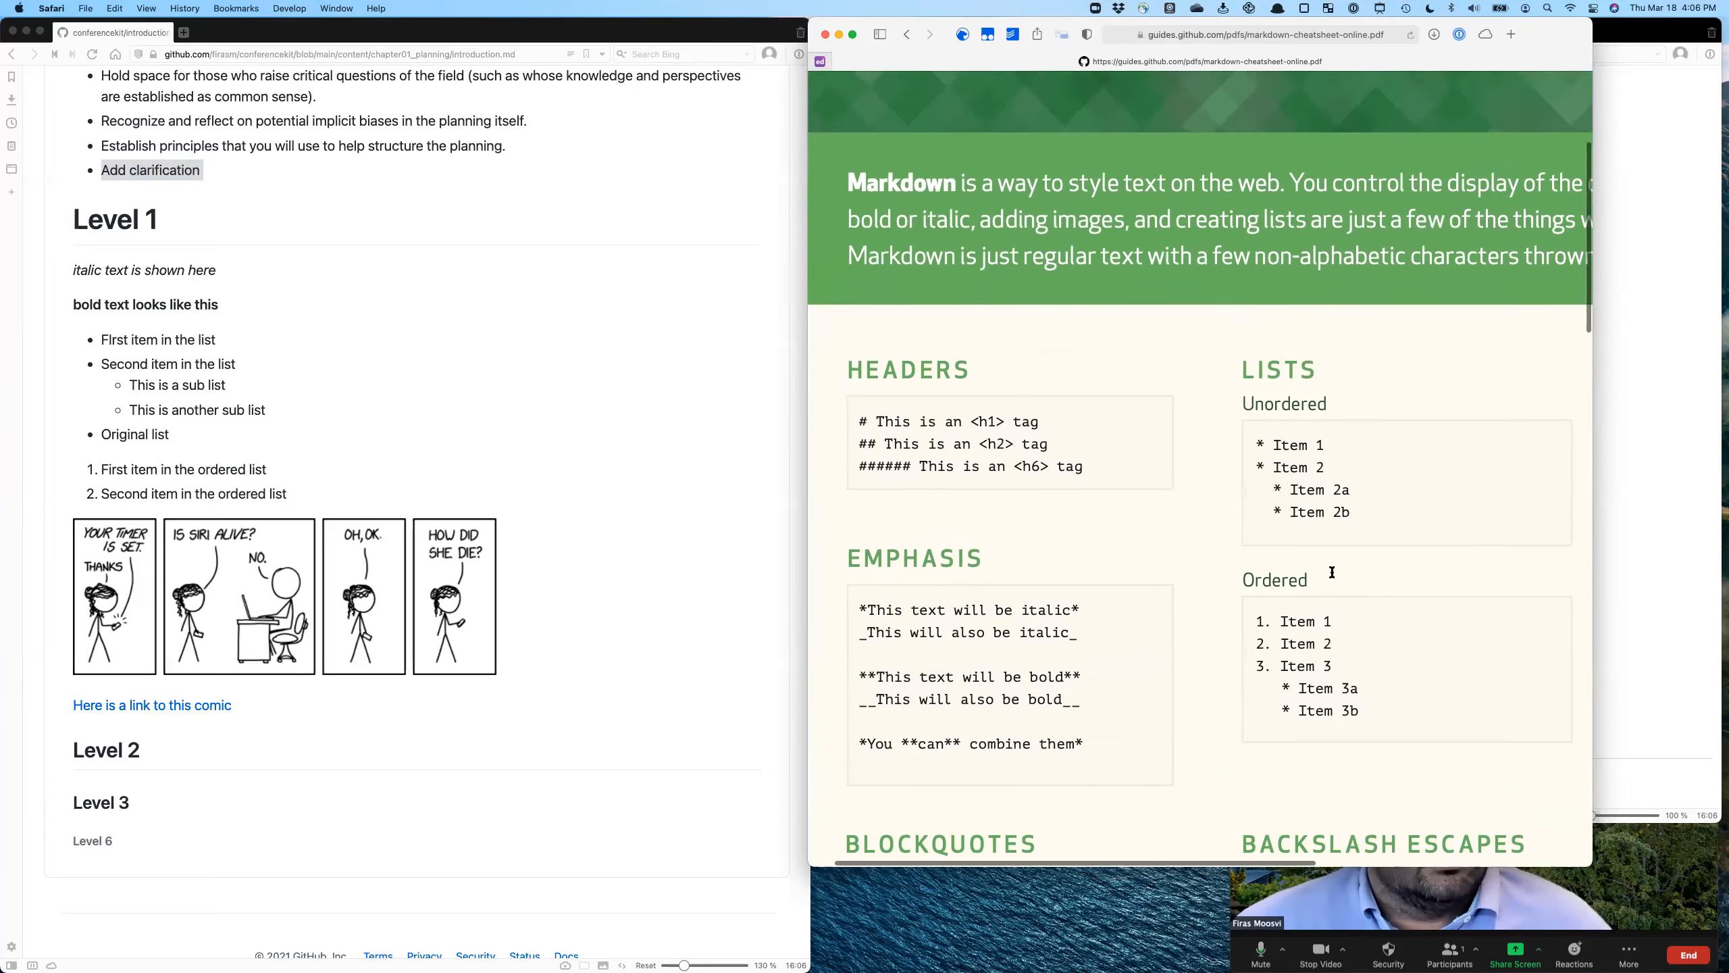
scroll(1332, 572, "right", 2)
scroll(1332, 572, "up", 1)
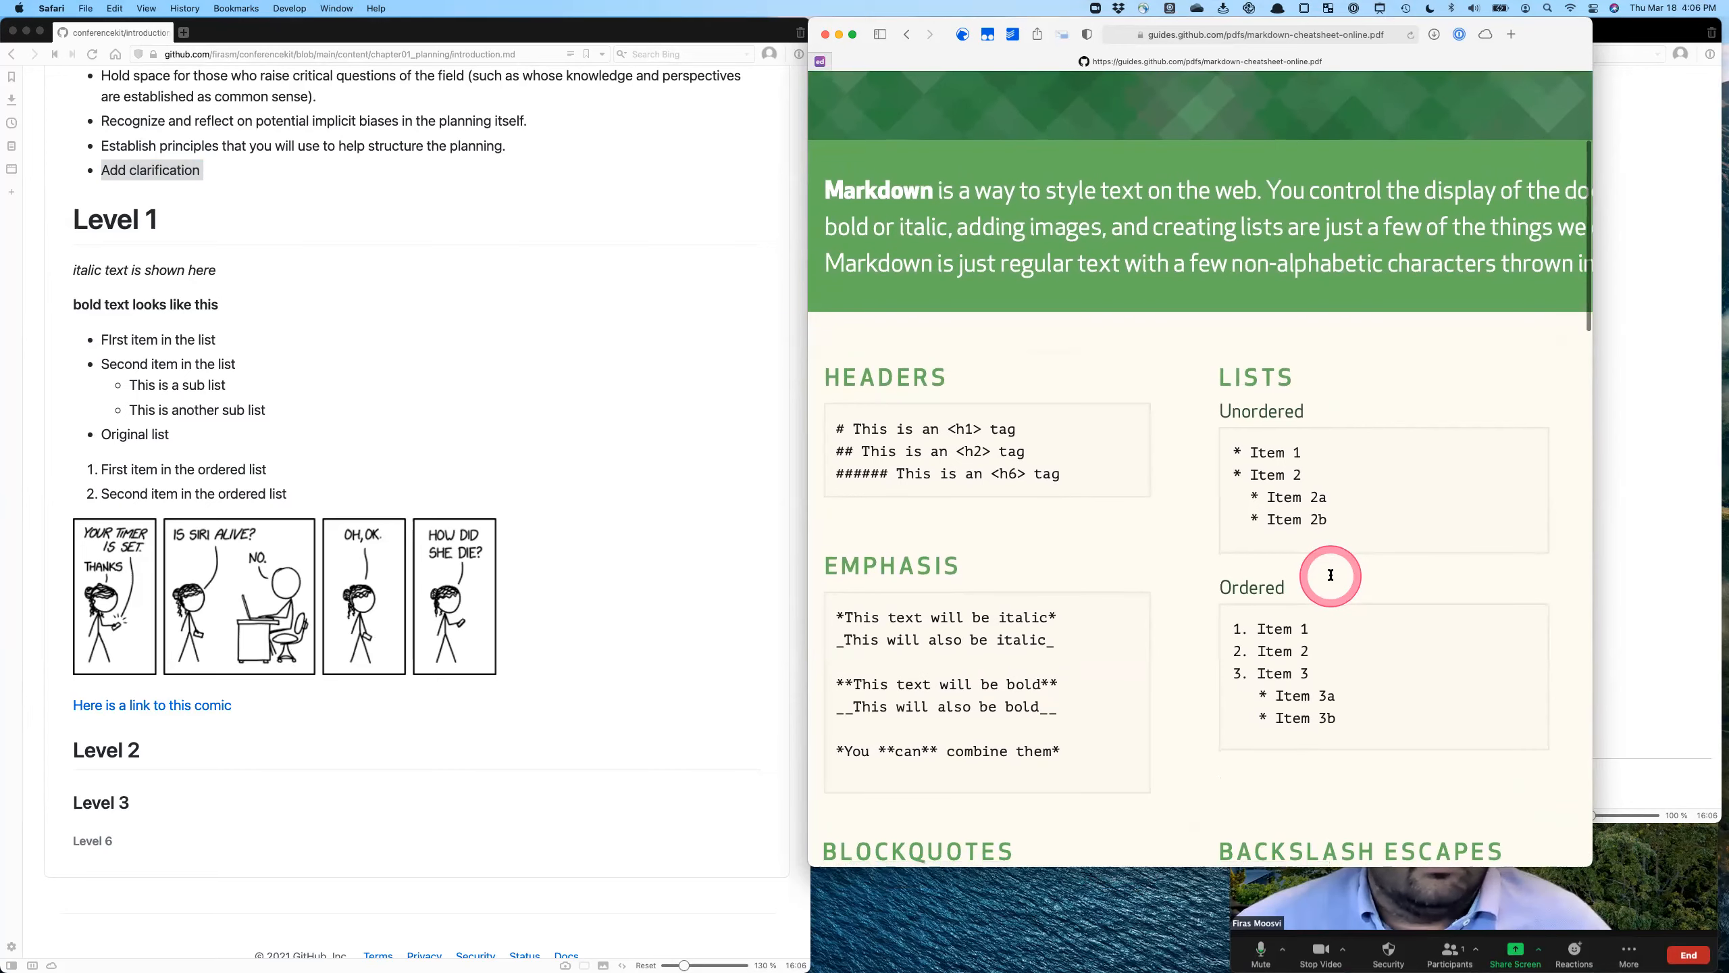
- Examine the Blockquotes example and the Backslash Escapes section of the cheatsheet
scroll(1332, 576, "down", 10)
scroll(1332, 576, "left", 2)
scroll(891, 585, "down", 3)
scroll(898, 620, "left", 1)
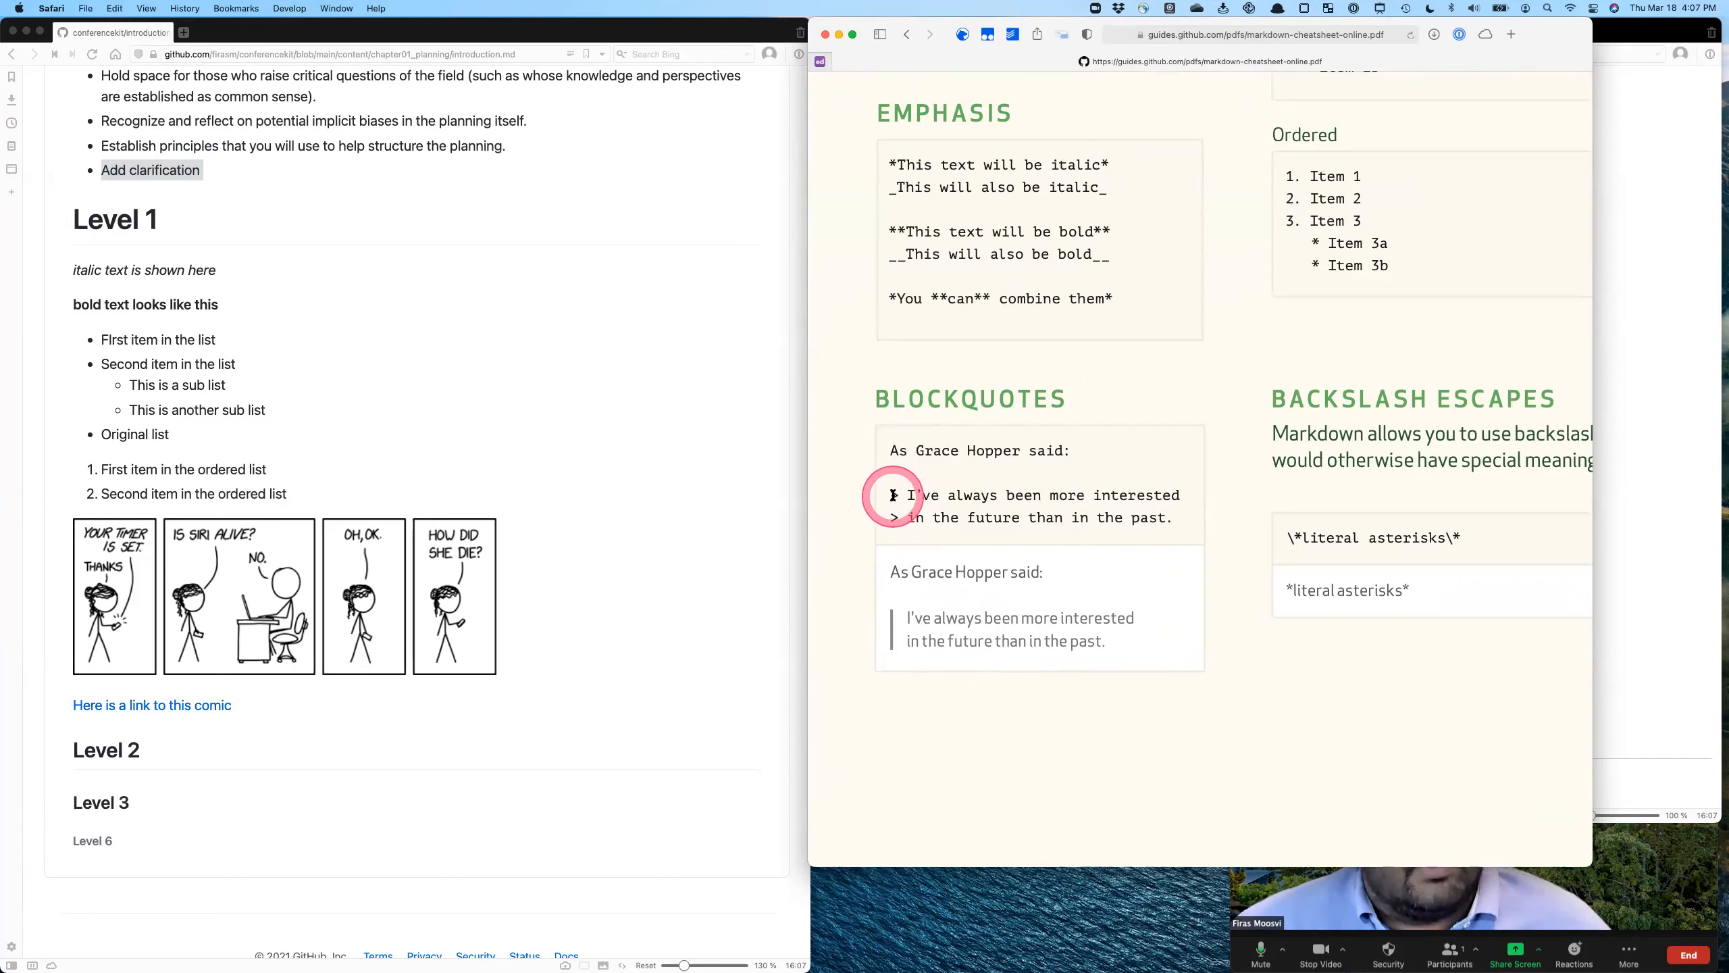
scroll(1061, 587, "right", 3)
scroll(1062, 586, "down", 10)
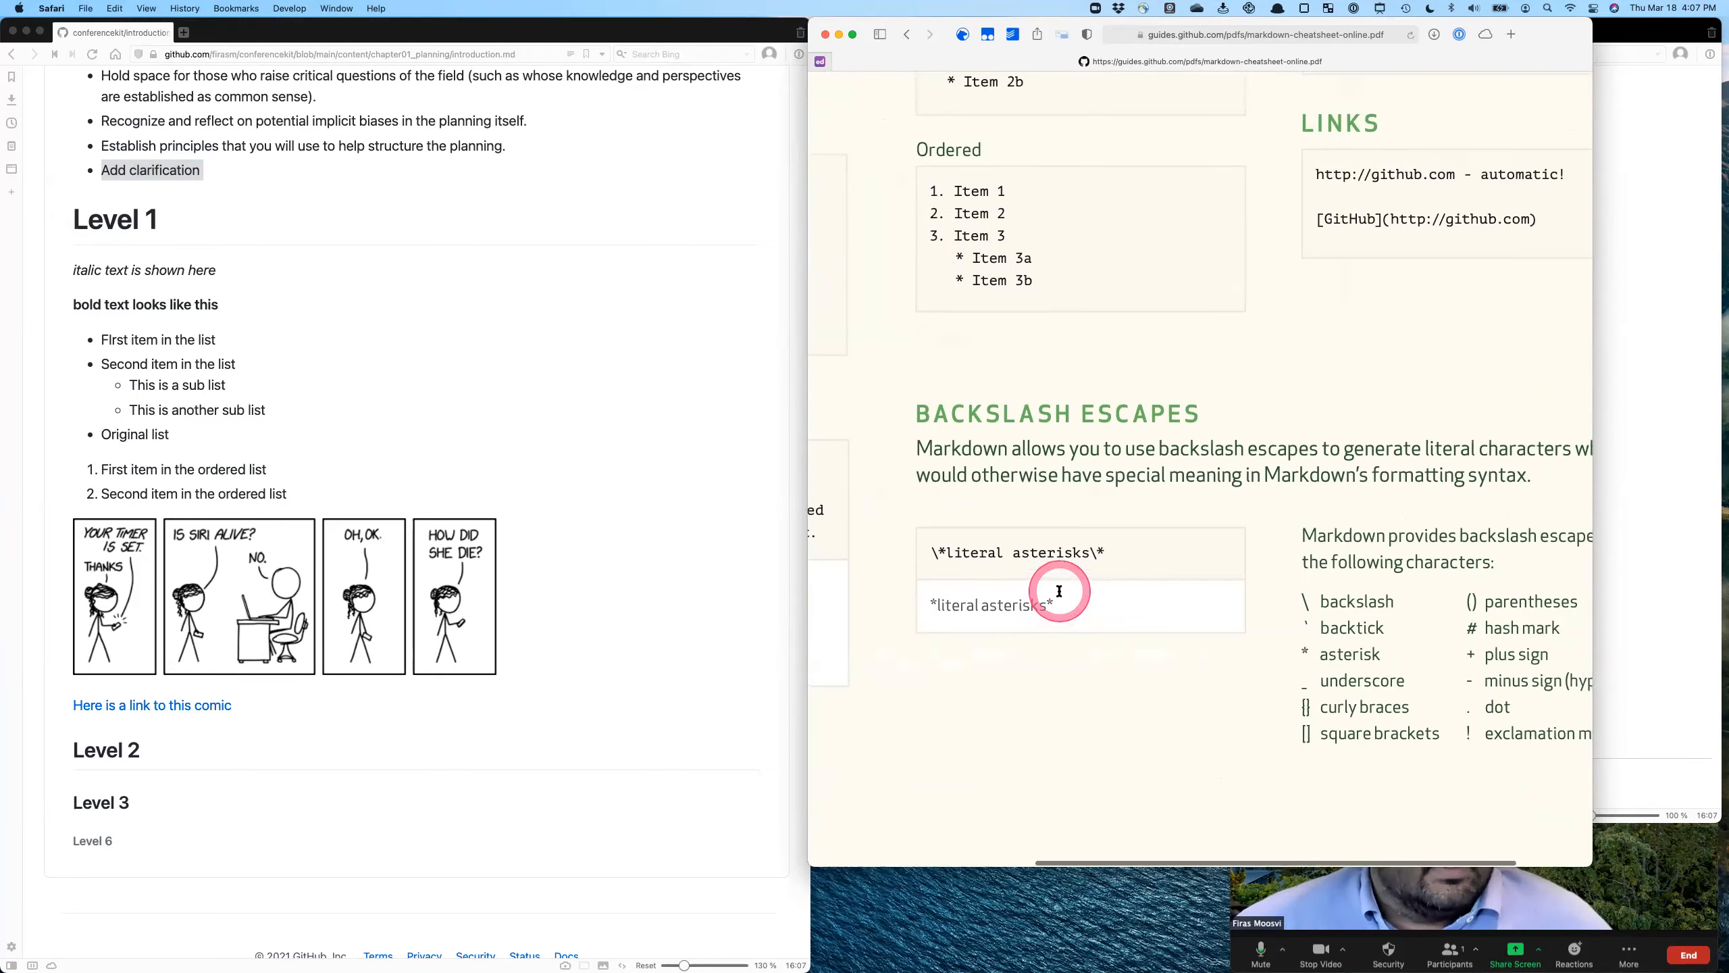
- Look over the GitHub Flavored Markdown page of the cheatsheet and return to the Markdown Syntax page
scroll(1059, 591, "down", 10)
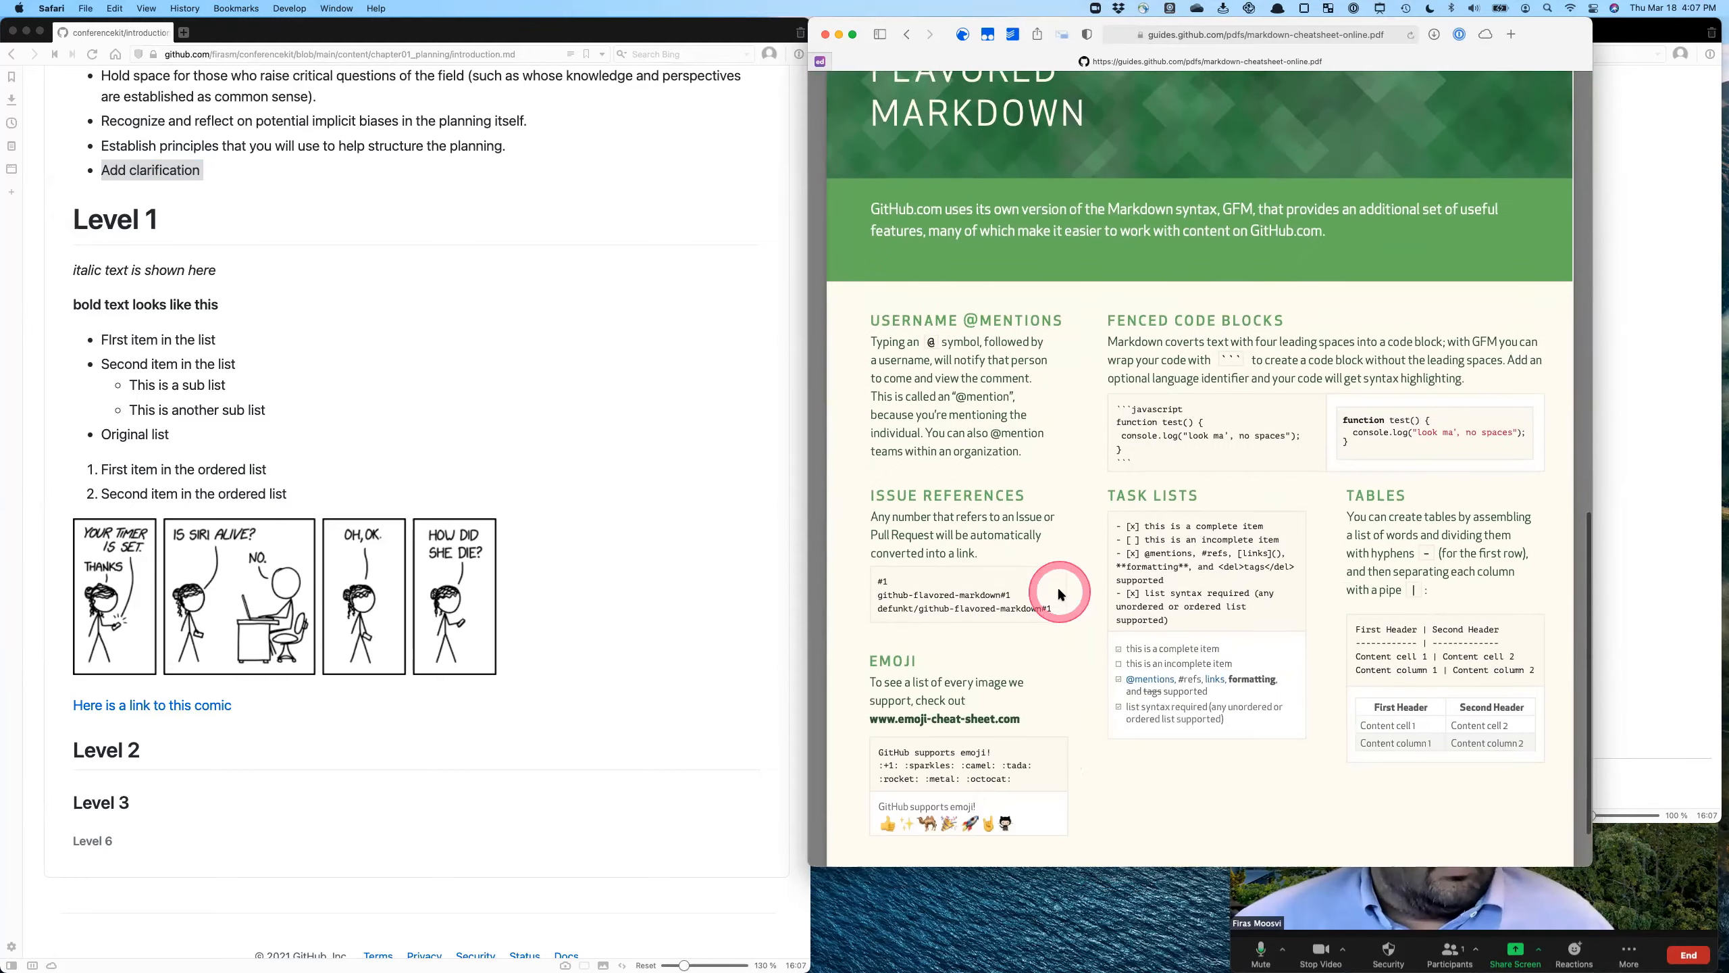
scroll(1057, 587, "up", 10)
scroll(1057, 587, "down", 10)
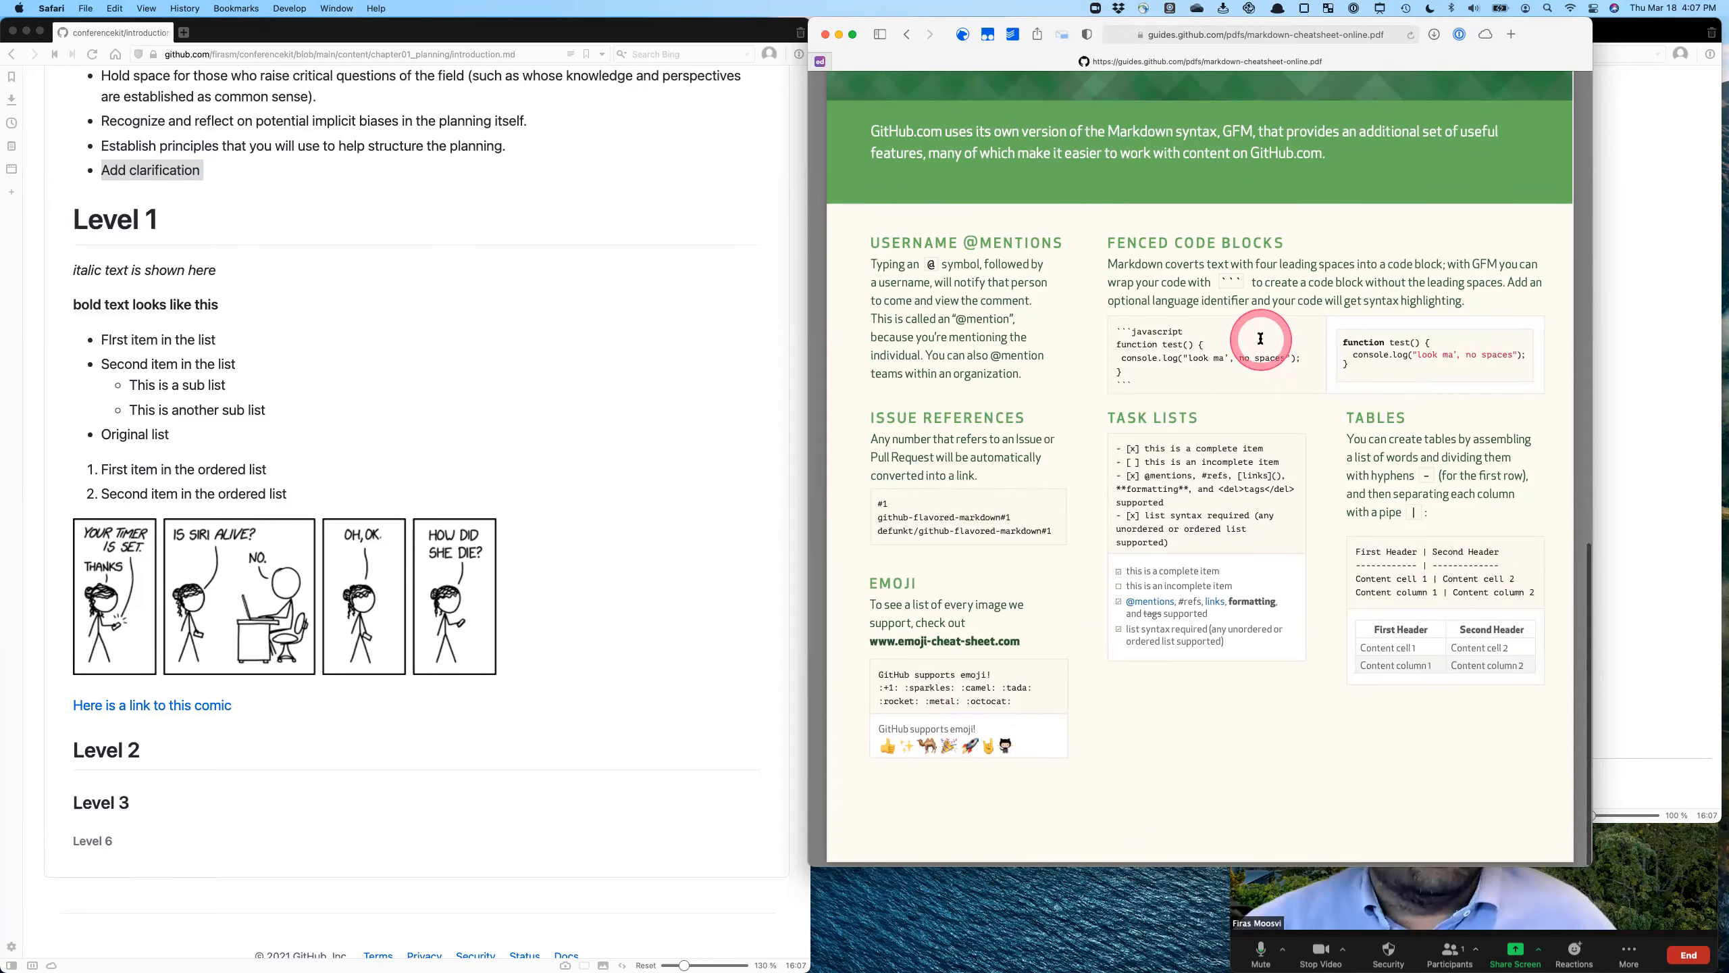
scroll(1260, 339, "up", 15)
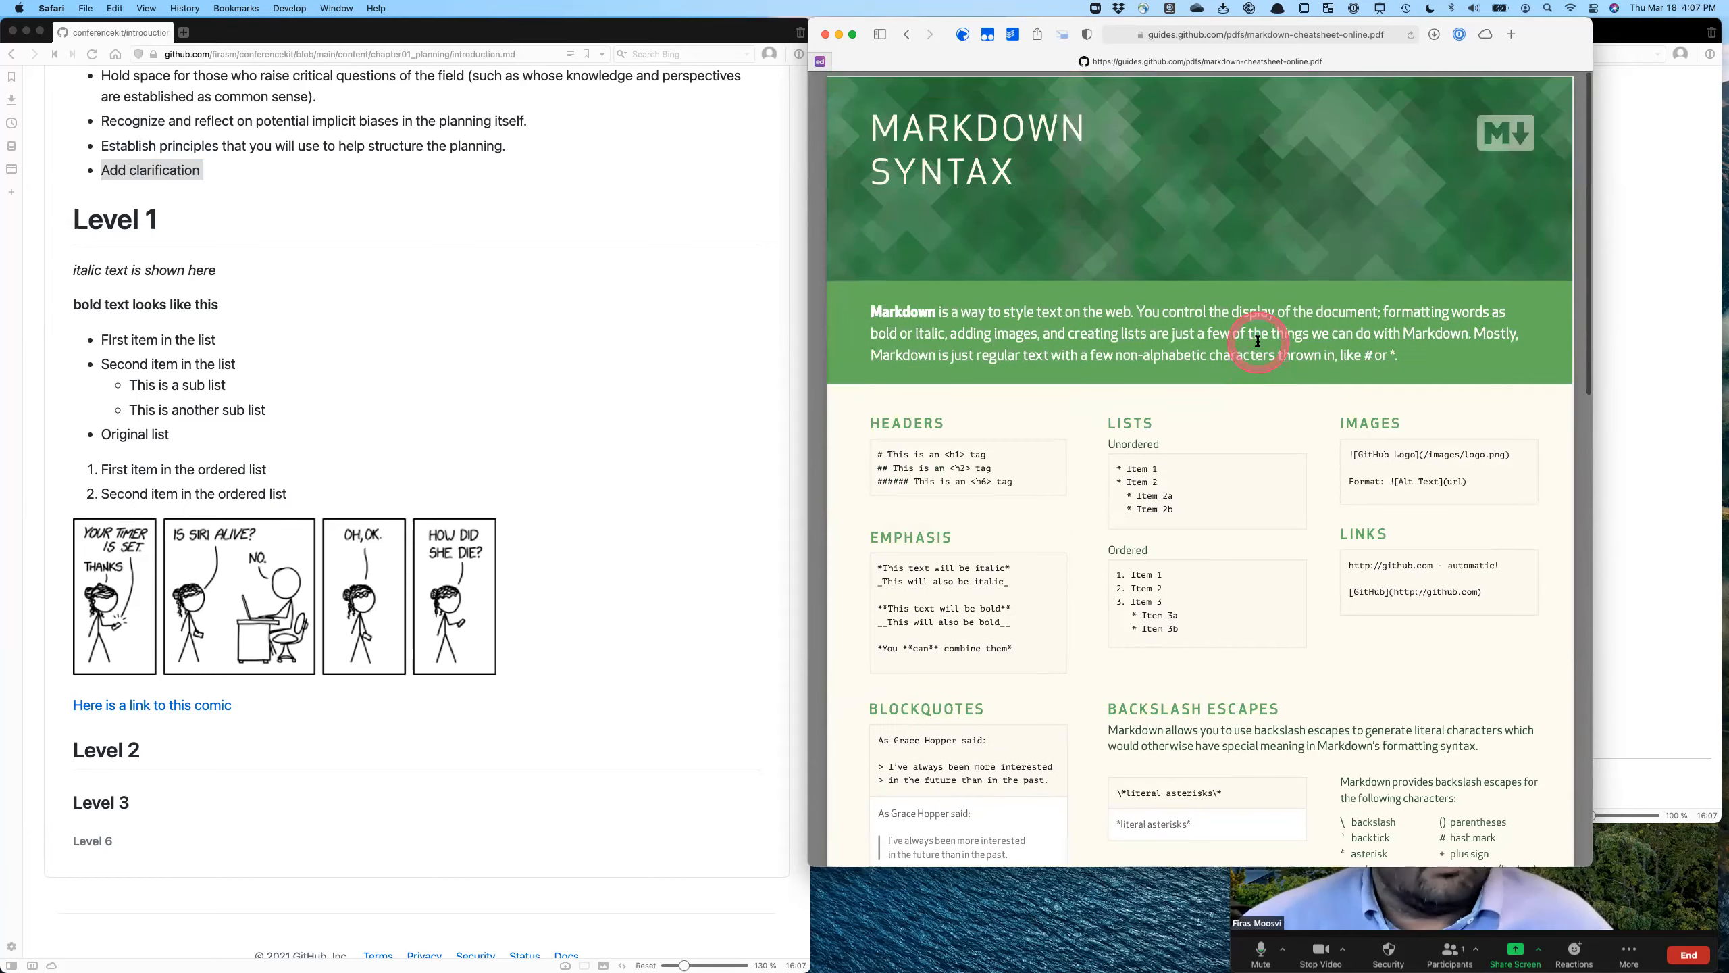
scroll(1258, 341, "down", 2)
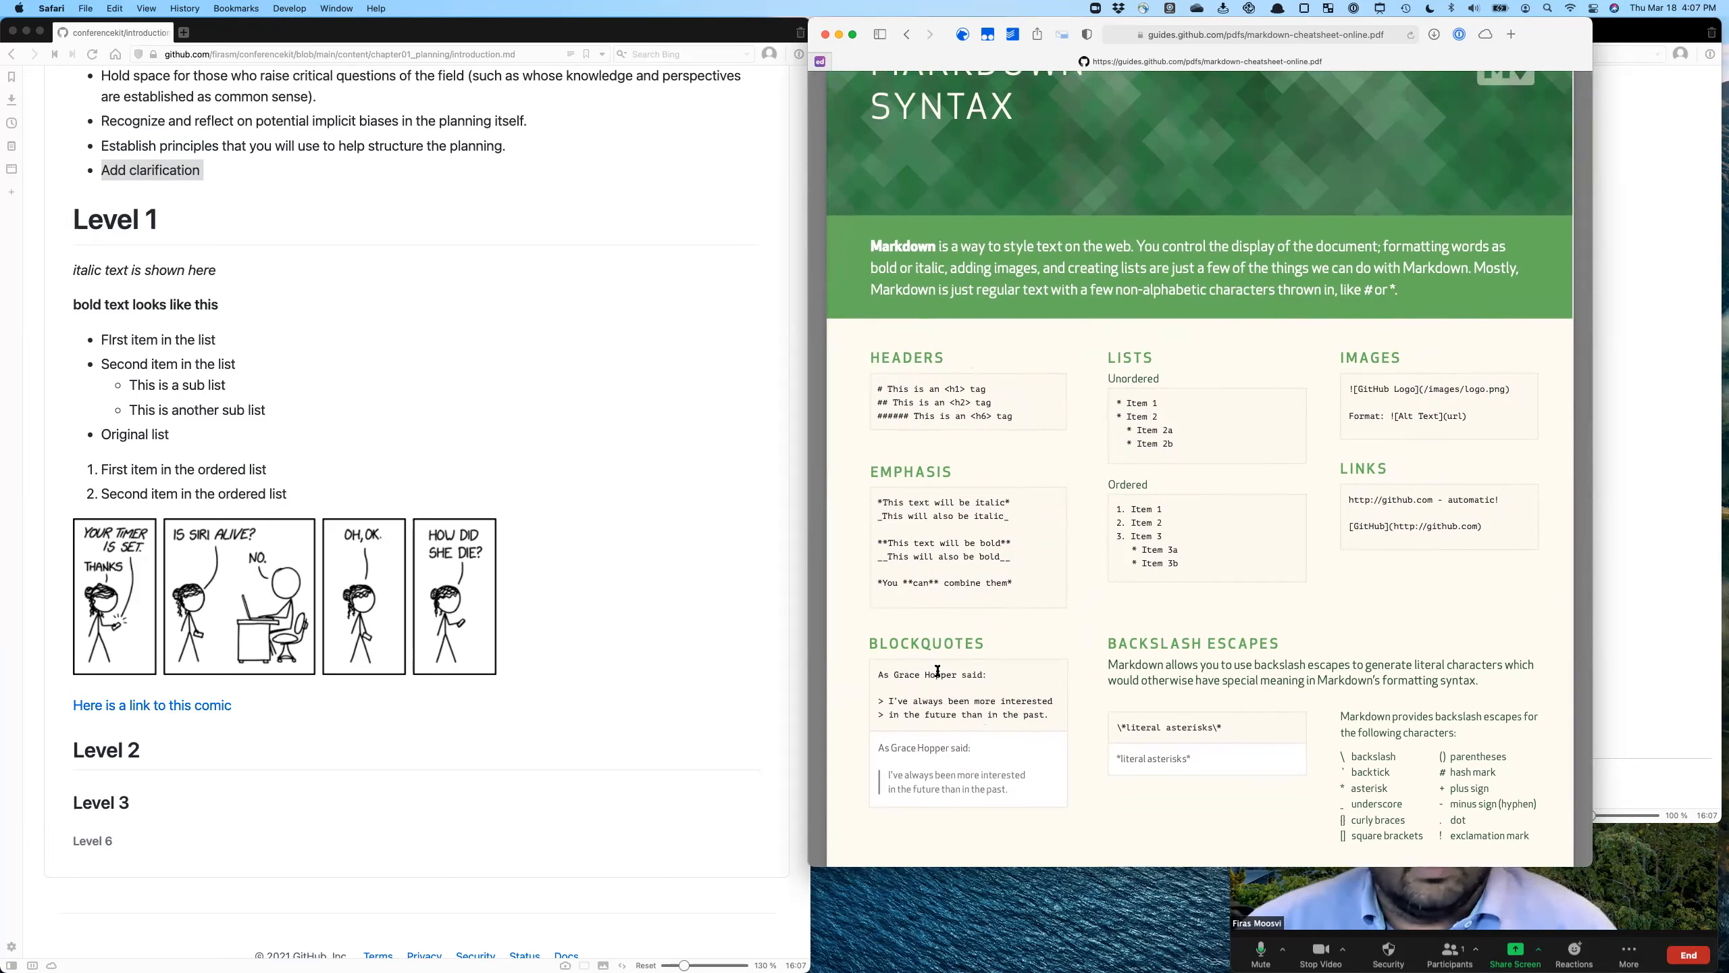
- Switch to the published Conference Diversity Kit site in Vivaldi and open its "What's in this toolkit" home page at the Sample Testimonial section
left_click(1634, 258)
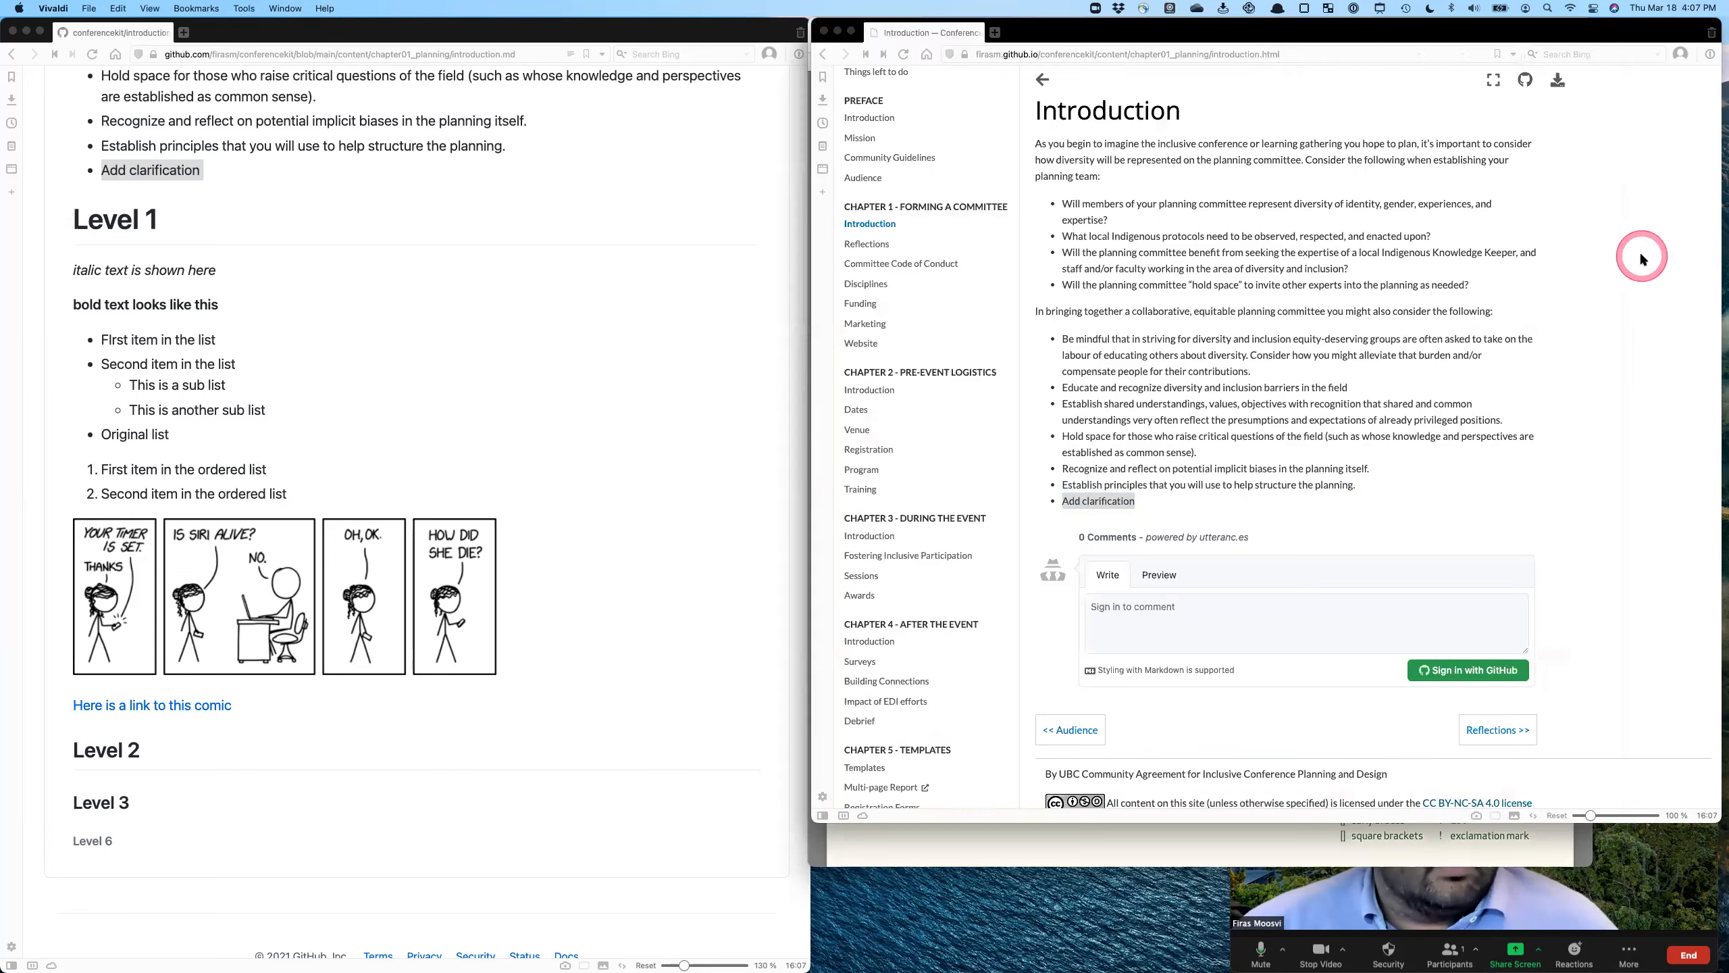
scroll(1291, 270, "down", 1)
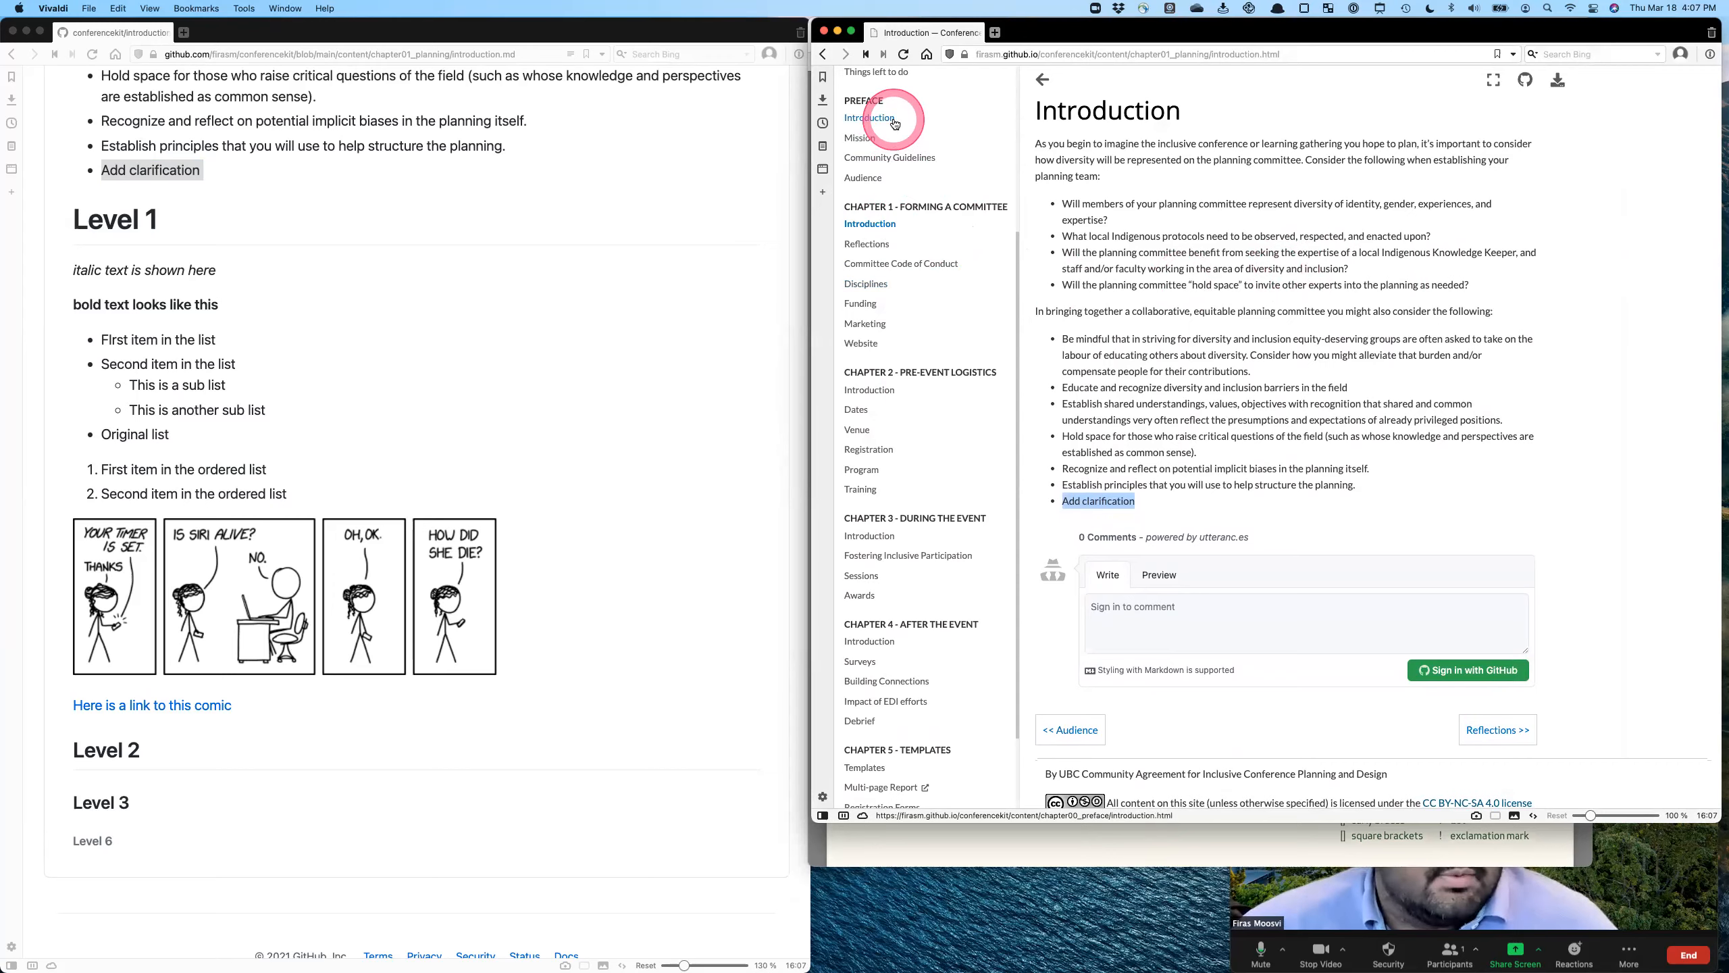
scroll(1274, 471, "down", 5)
scroll(1274, 471, "up", 5)
left_click(920, 229)
scroll(1317, 439, "down", 10)
scroll(1317, 439, "down", 2)
- Try expanding and collapsing the "Testimonial from conference" block, leaving its video open
left_click(1278, 394)
left_click(1279, 394)
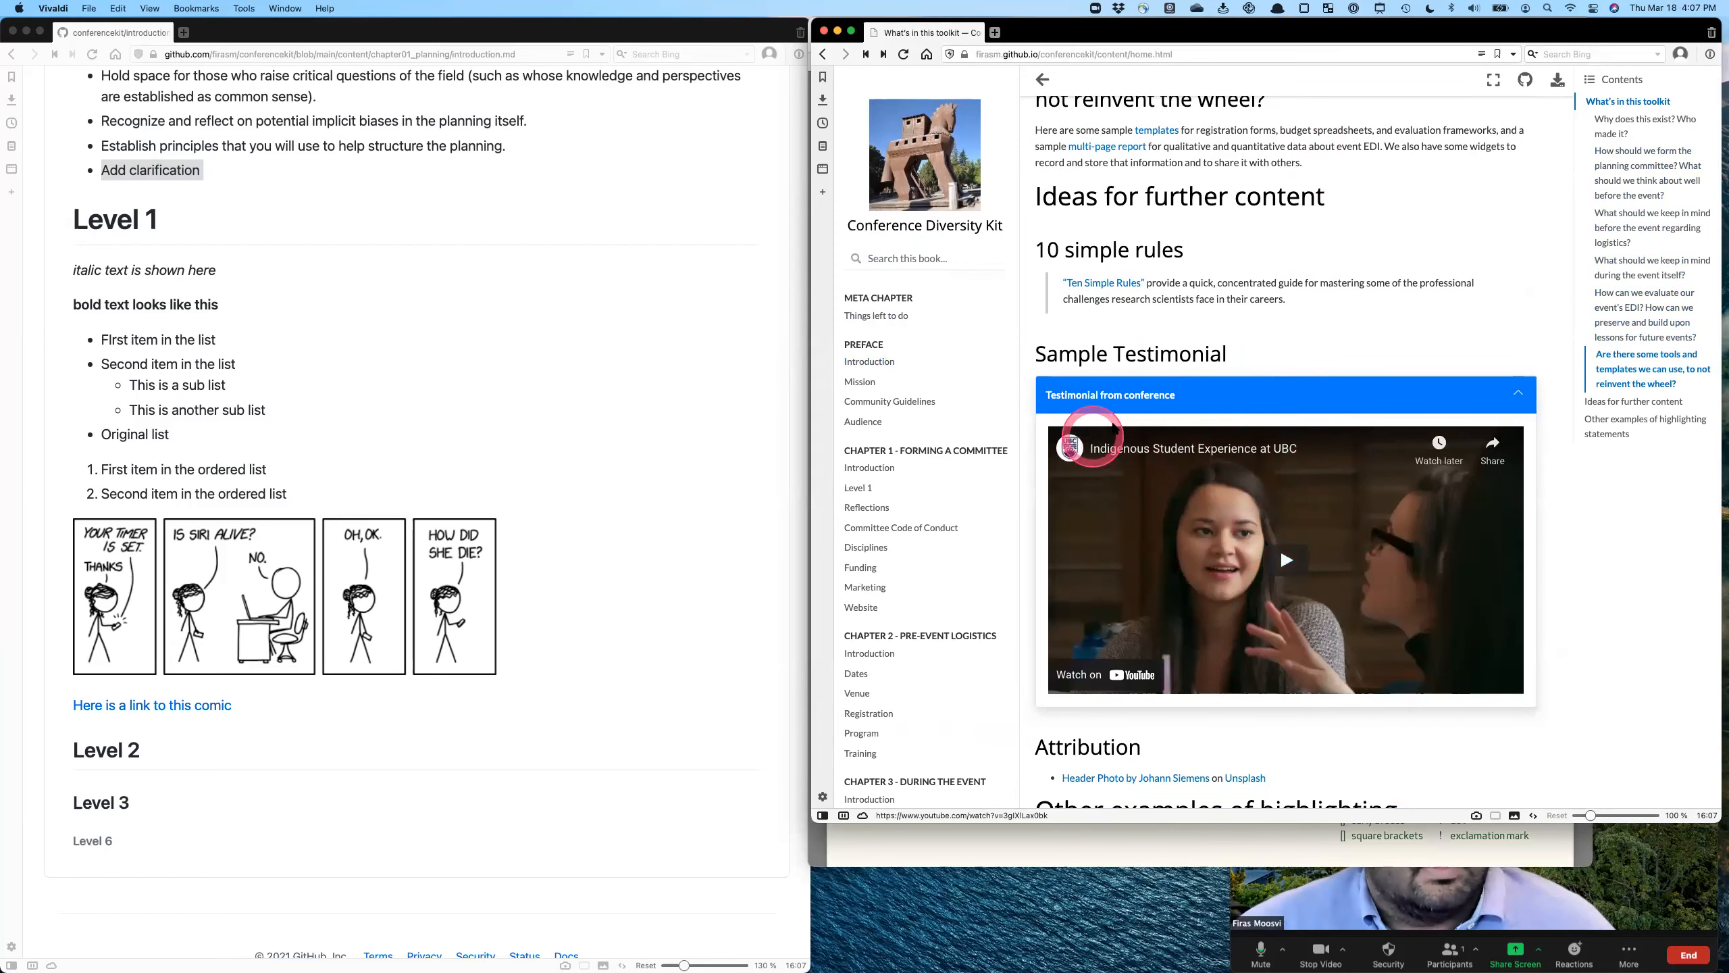
left_click(1202, 416)
left_click(1200, 402)
- Examine the admonition styles under "Other examples of highlighting statements", from the titled example to Important, down to the page footer
scroll(1336, 470, "down", 7)
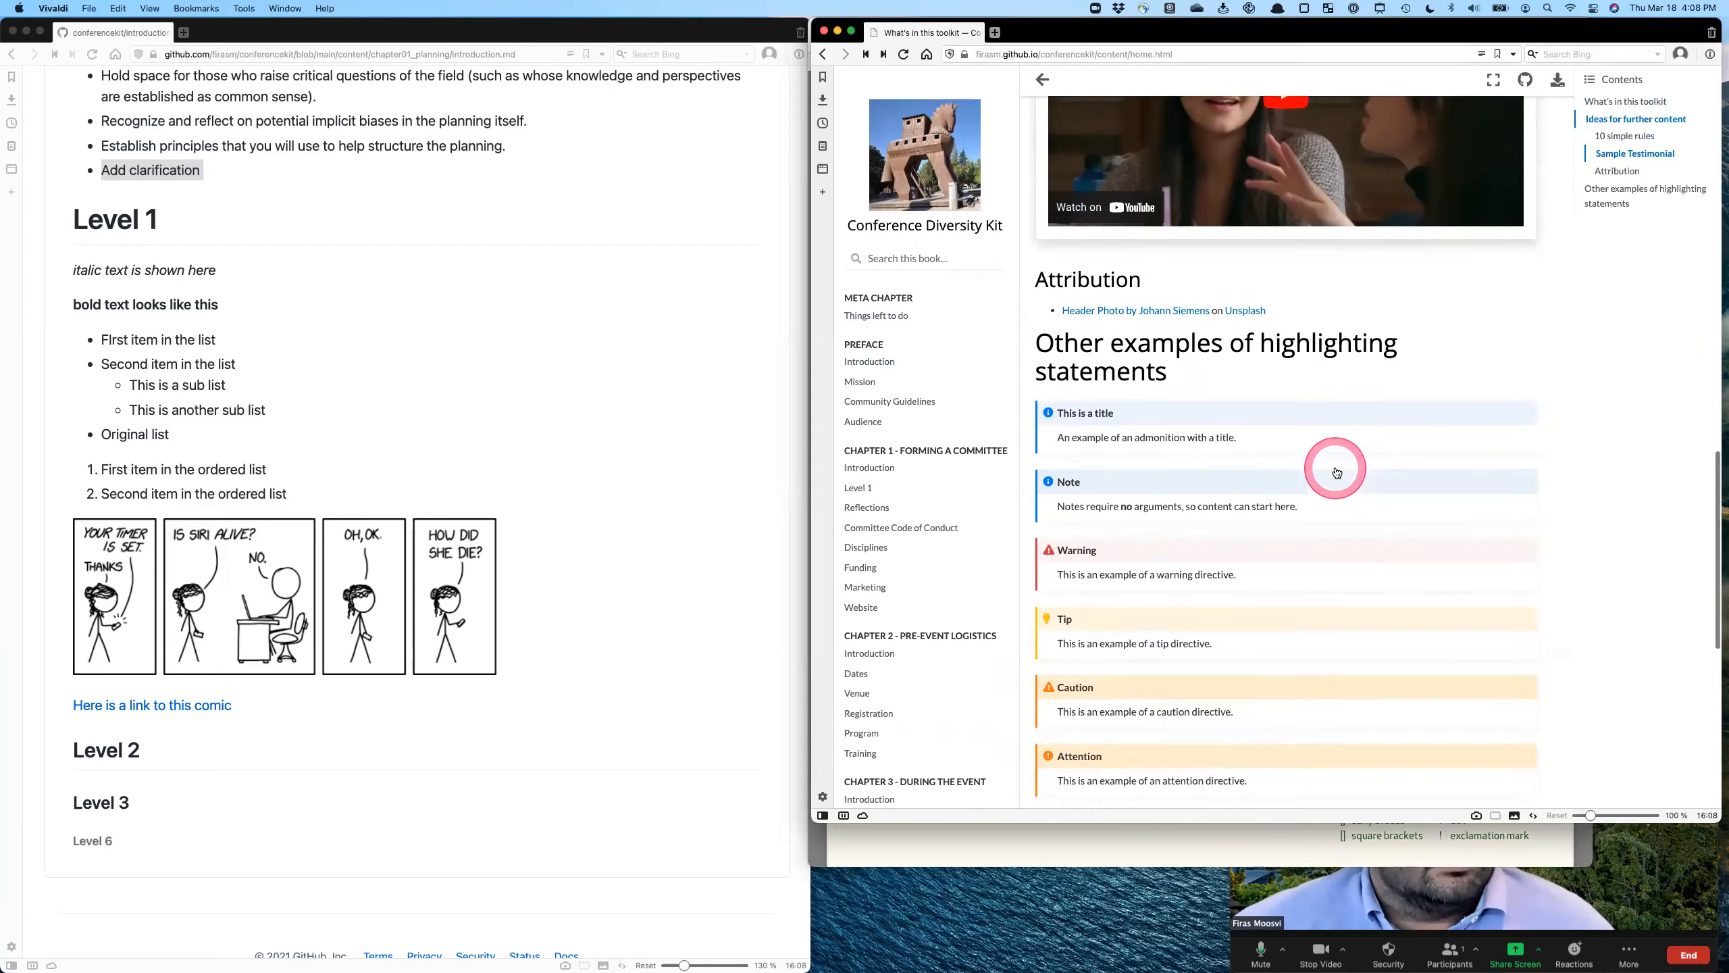
scroll(1266, 382, "up", 5)
scroll(1251, 376, "down", 2)
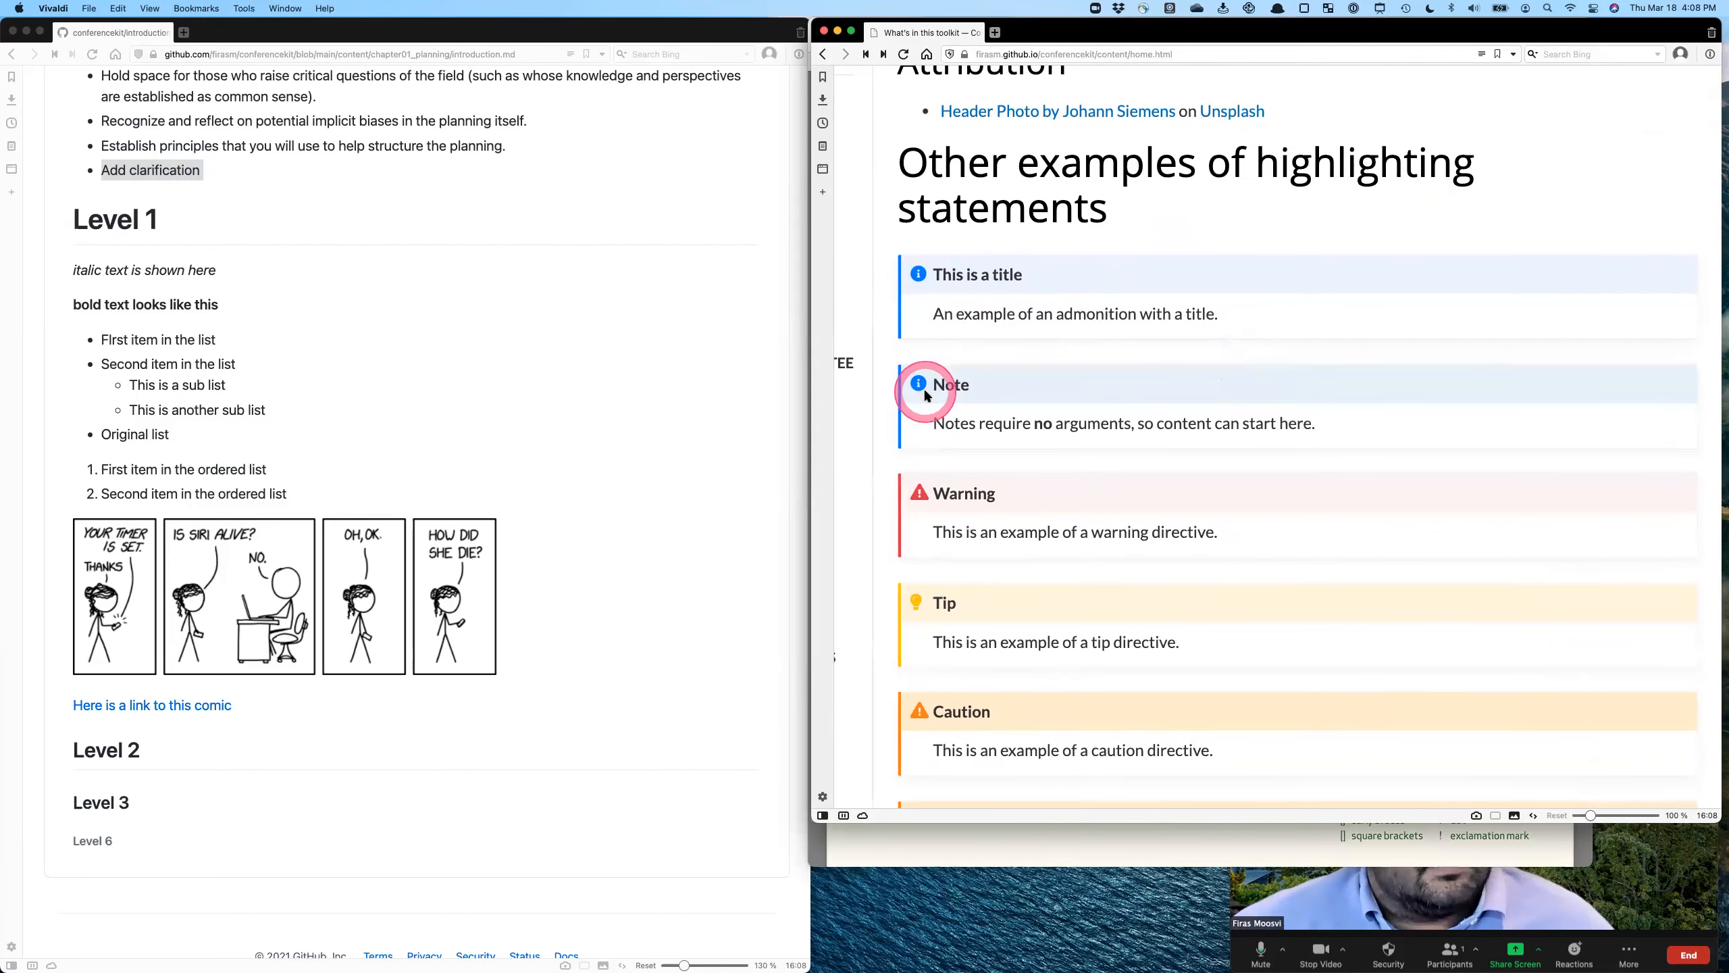
scroll(951, 484, "down", 3)
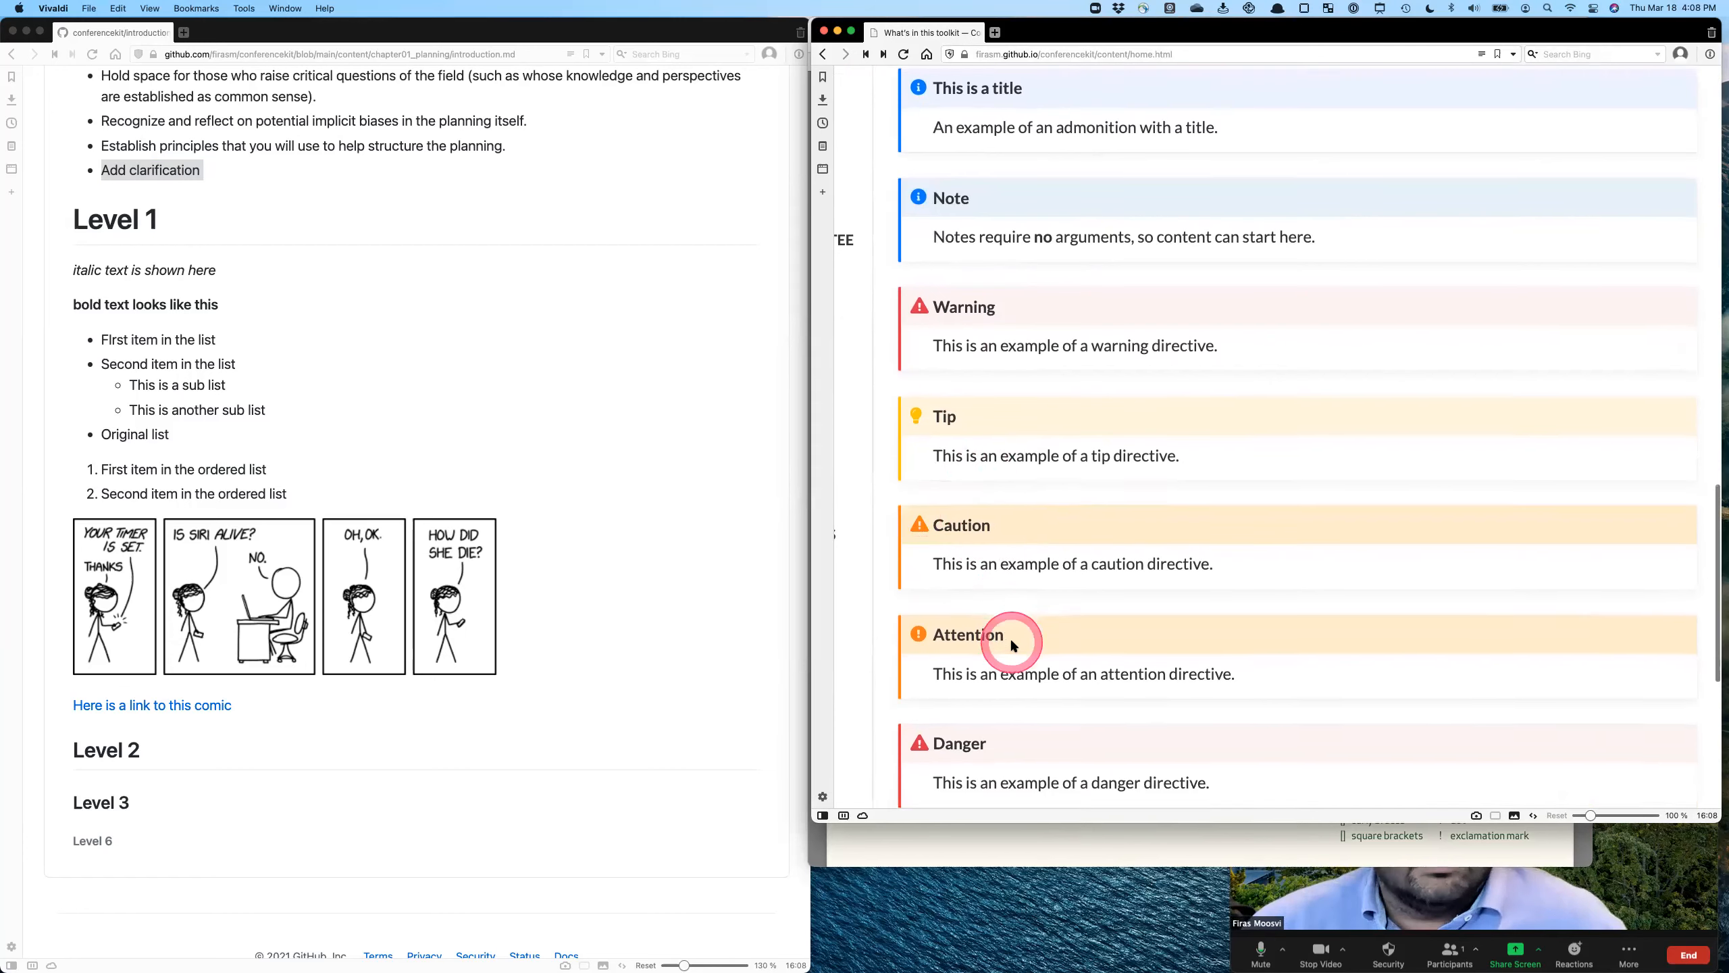
scroll(1017, 639, "down", 6)
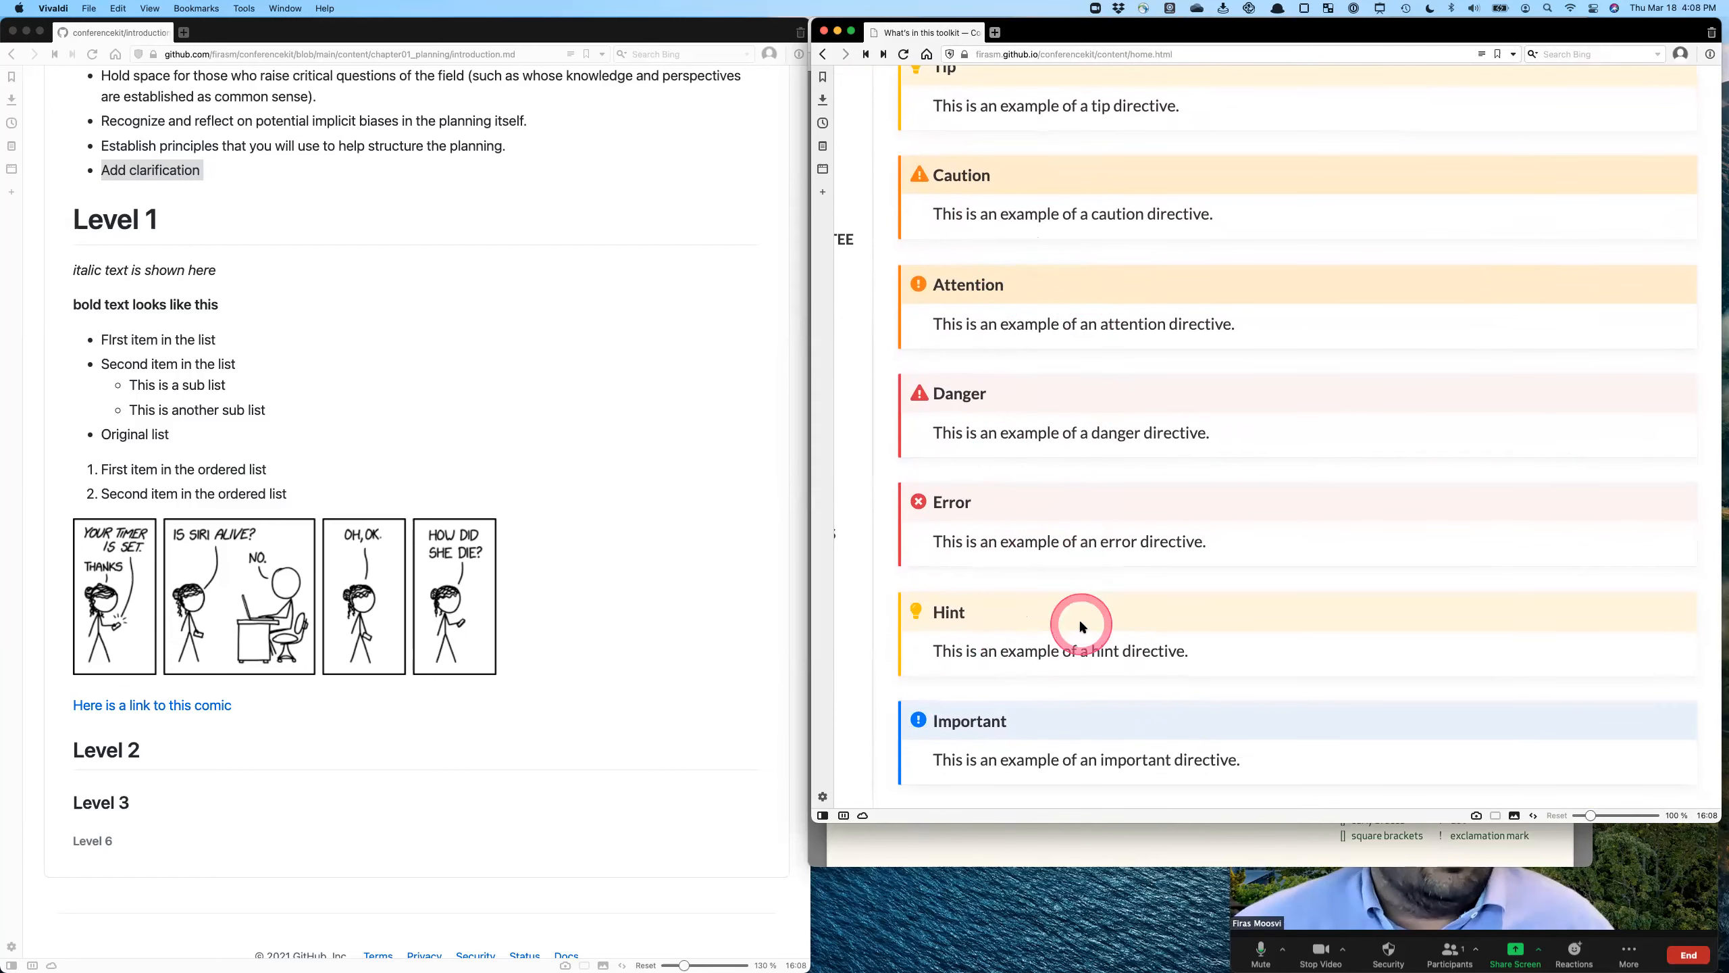
scroll(1093, 702, "down", 3)
scroll(1093, 704, "down", 5)
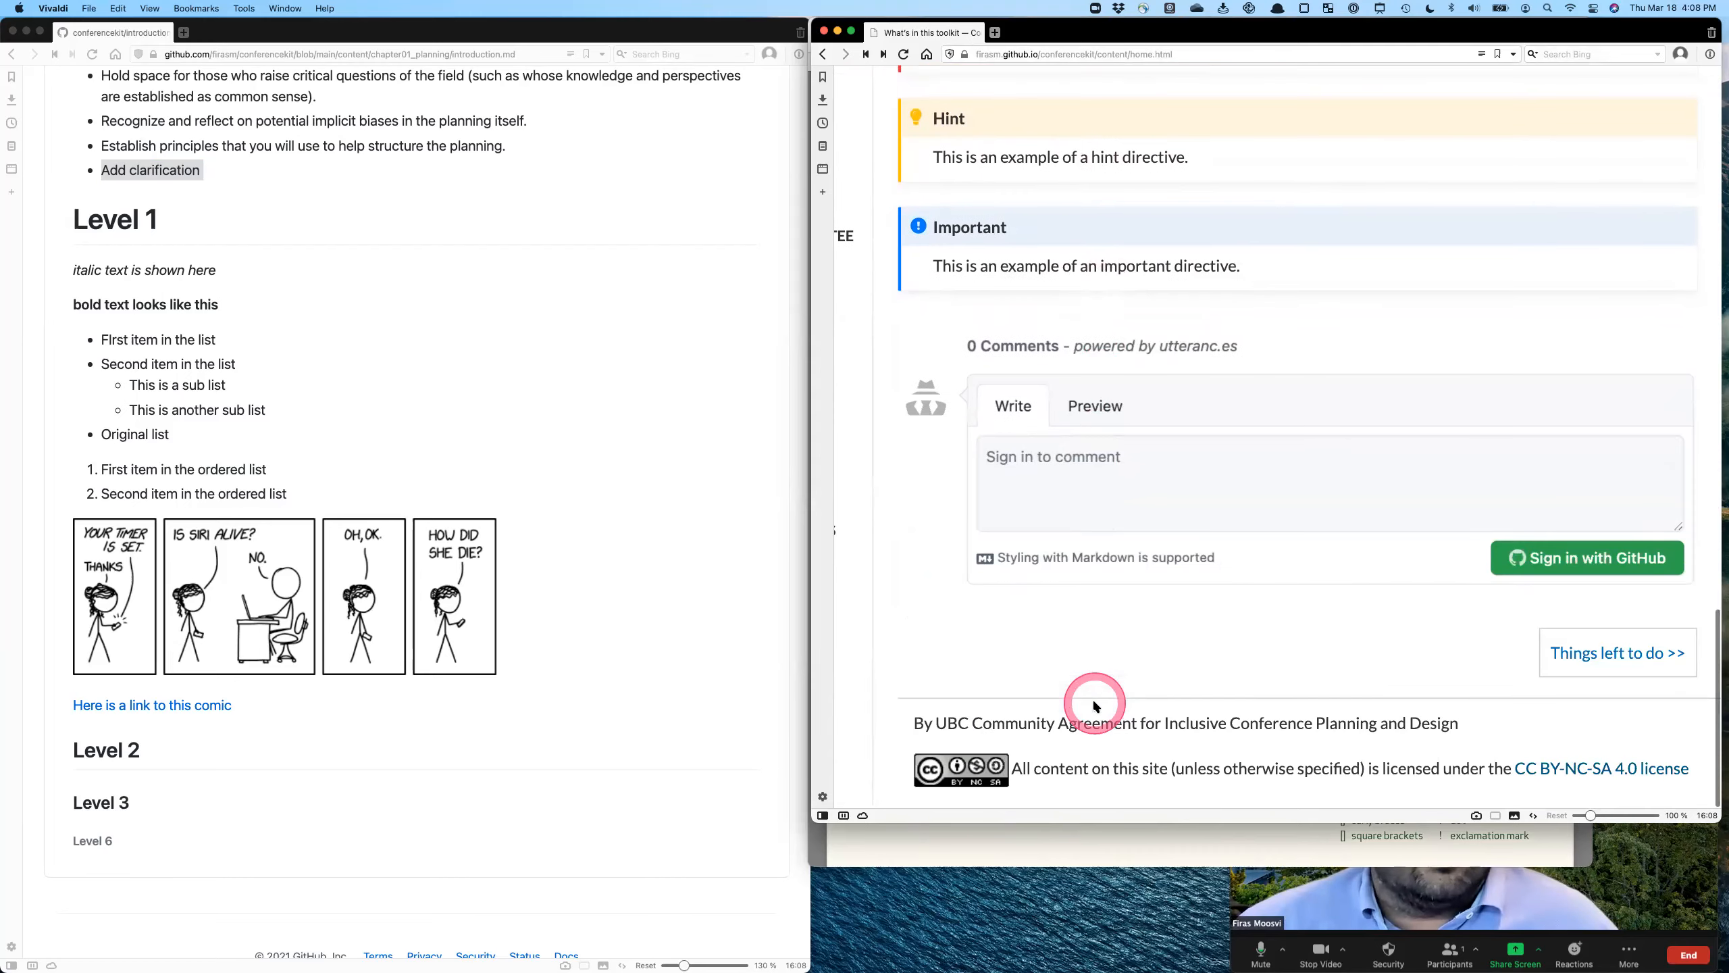
scroll(1093, 704, "down", 2)
- Leave the toolkit home page and end the Zoom meeting
left_click(1061, 710)
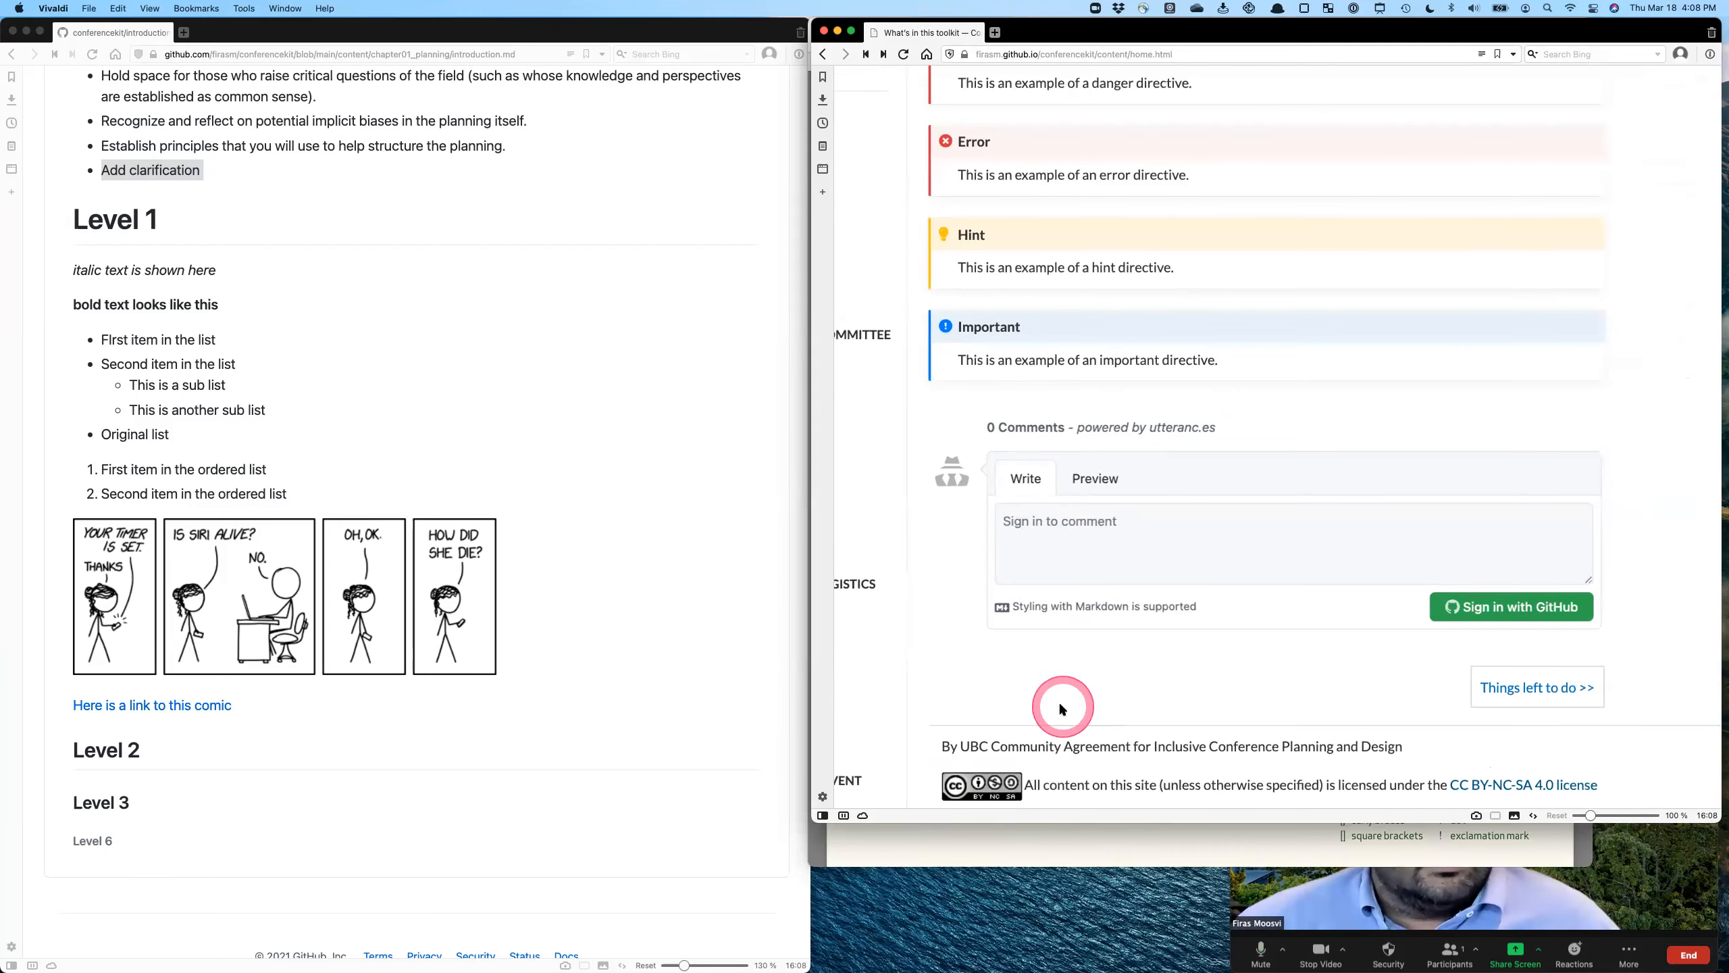
left_click(1201, 739)
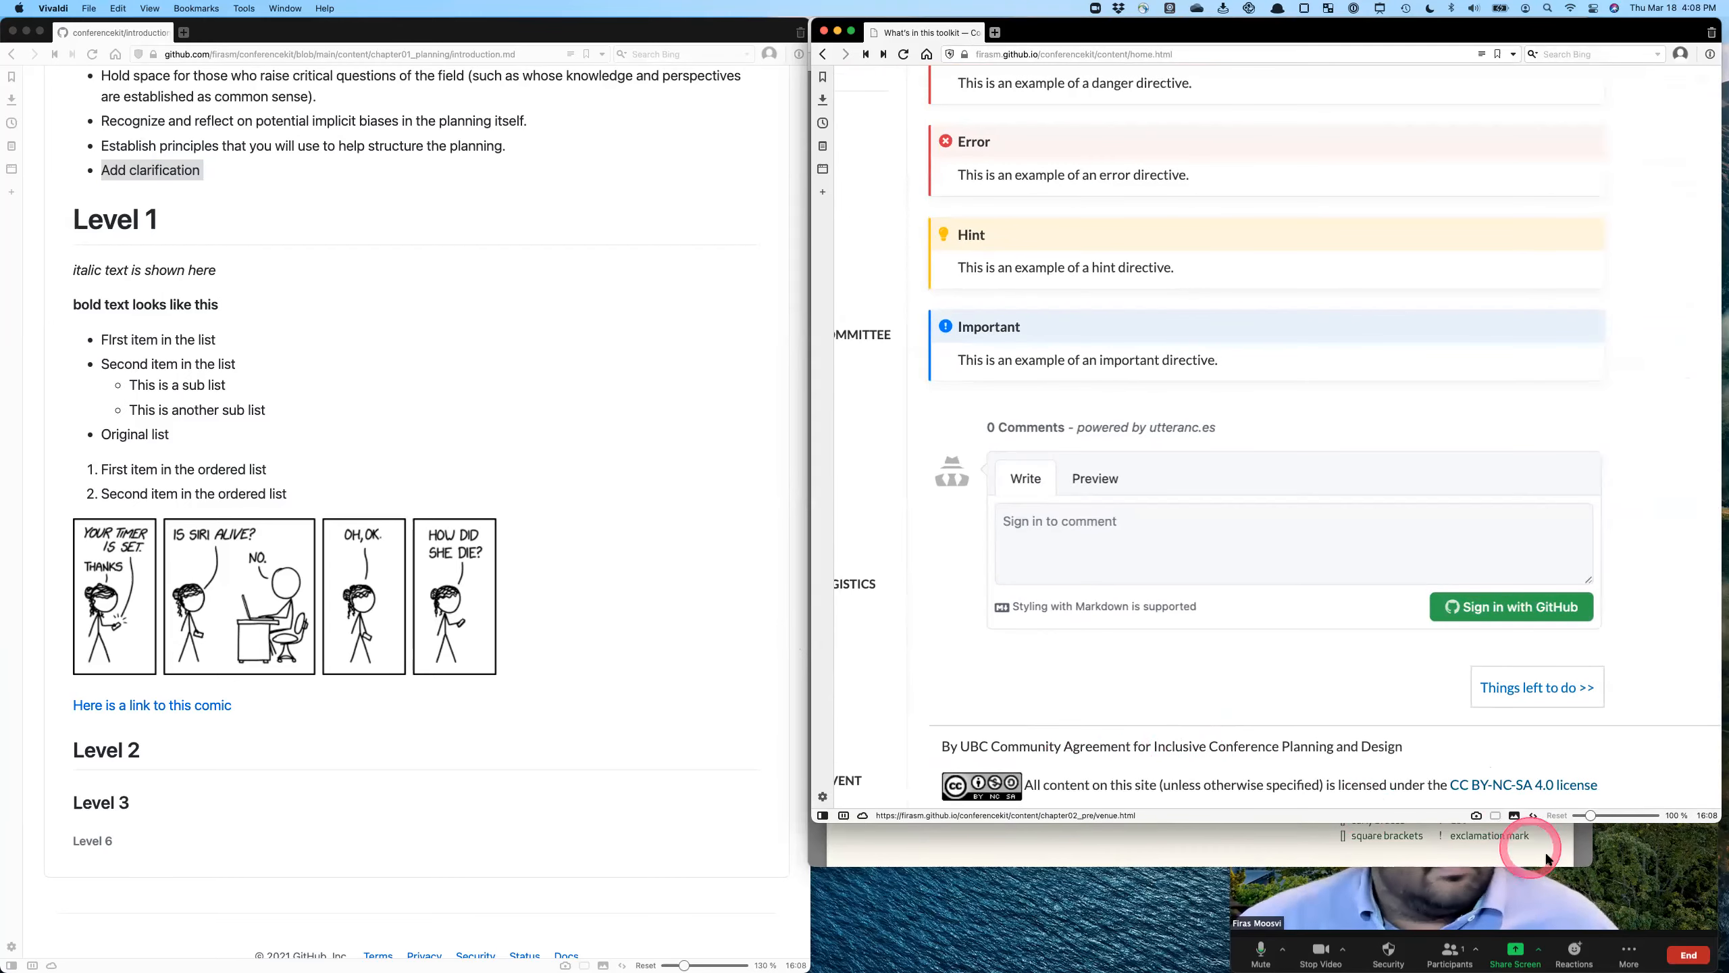
left_click(1681, 954)
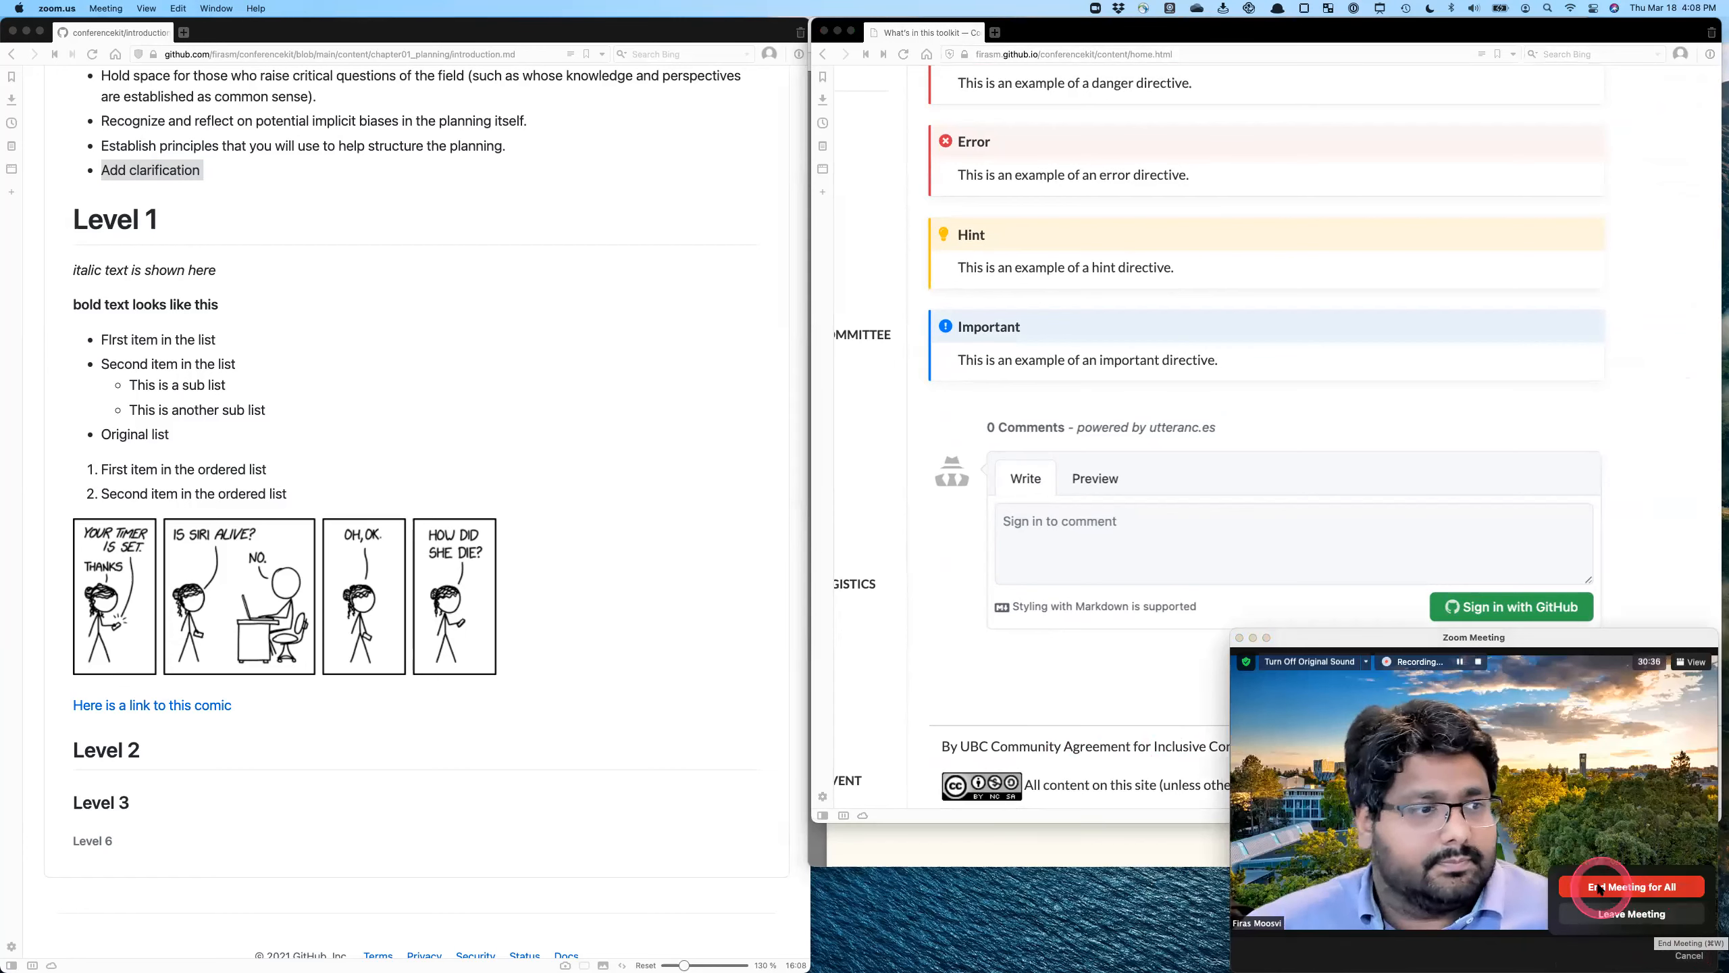